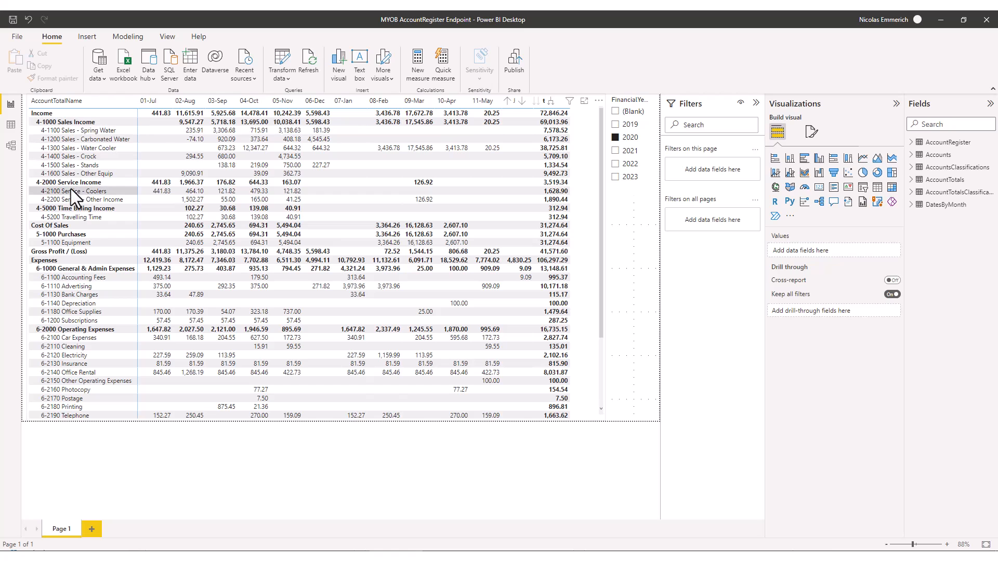
# - Examine the income hierarchy in the profit and loss matrix: Sales - Spring Water, 4-1000 Sales Income and the Income total
pyautogui.click(87, 129)
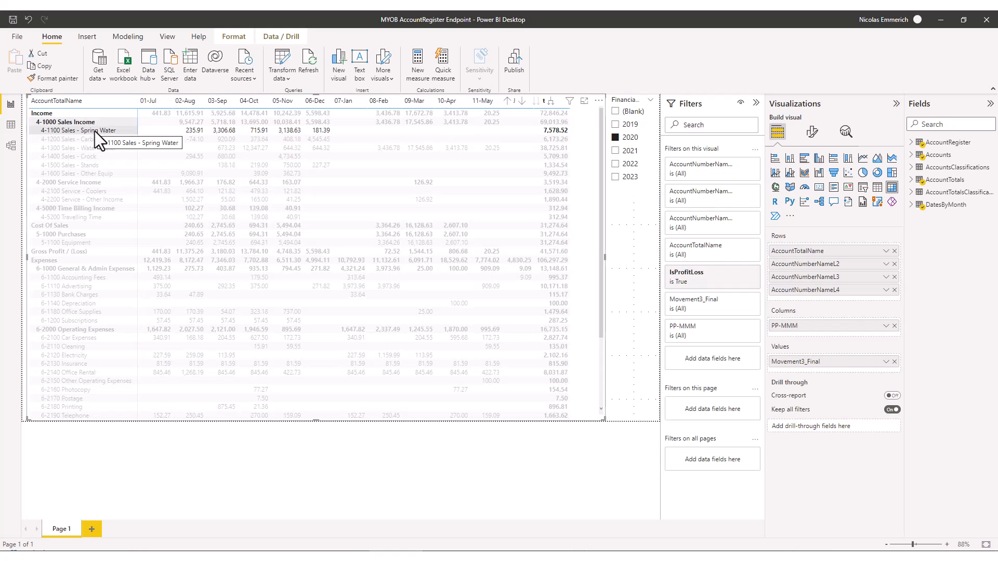
pyautogui.click(94, 131)
pyautogui.click(91, 123)
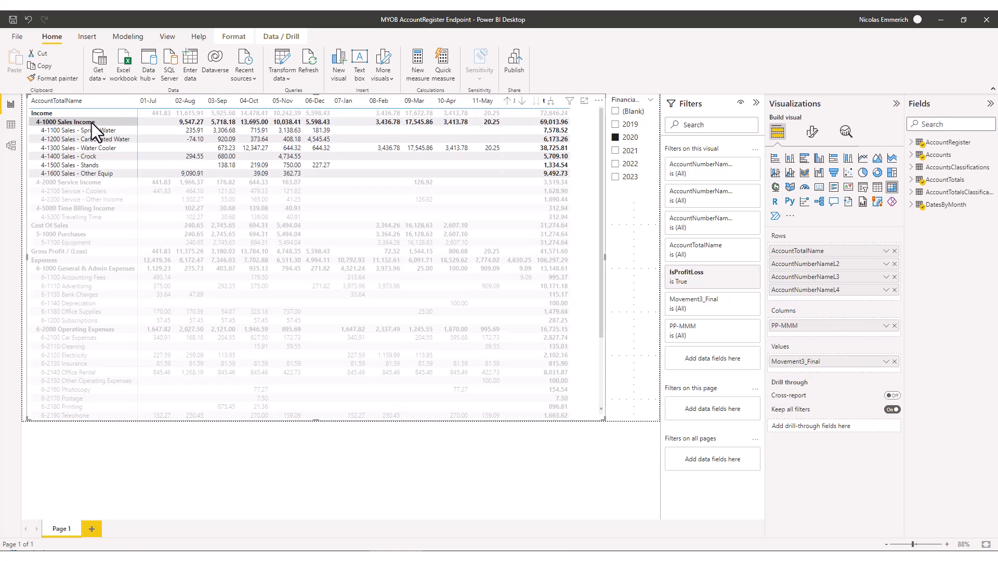
pyautogui.click(91, 122)
pyautogui.click(42, 112)
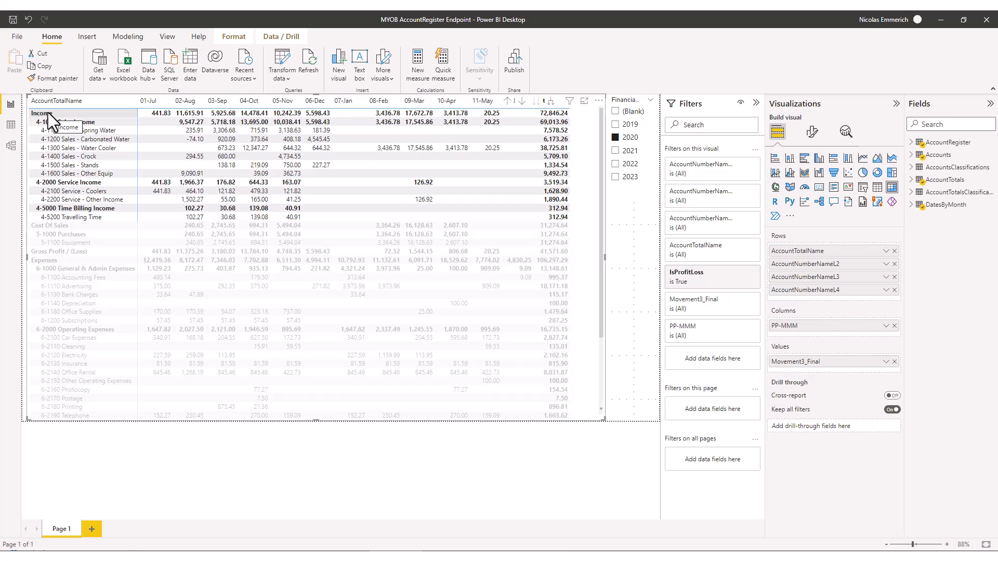
pyautogui.click(48, 112)
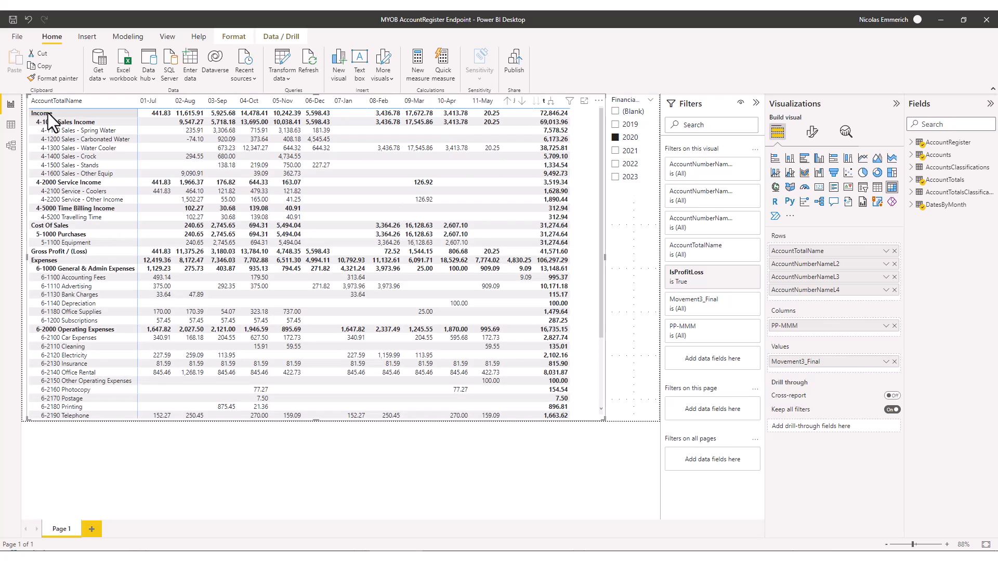
# - Examine the Gross Profit, Operating Profit and Net Profit total rows in the profit and loss matrix
pyautogui.click(49, 250)
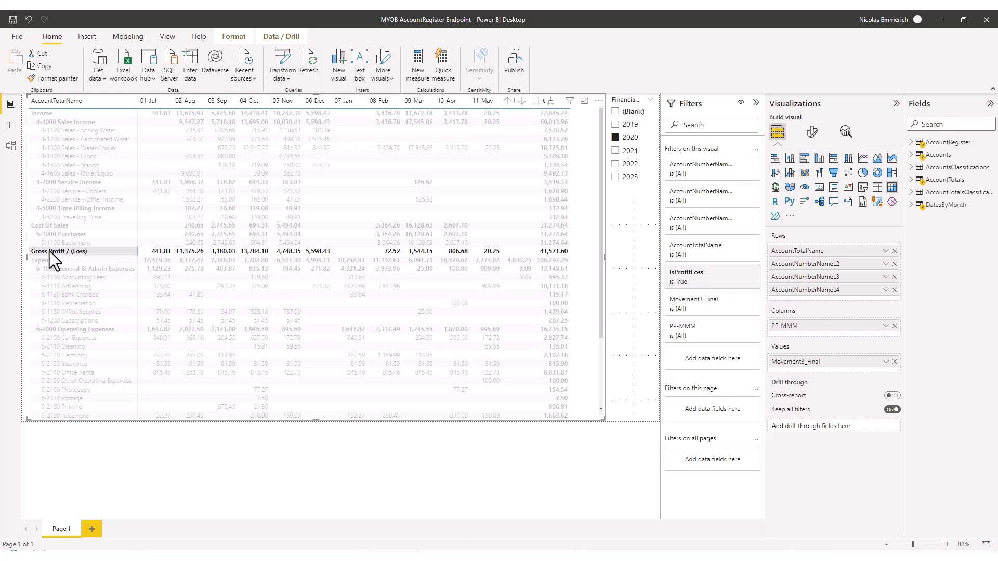
pyautogui.click(49, 251)
pyautogui.scroll(-5, 79, 270)
pyautogui.click(57, 362)
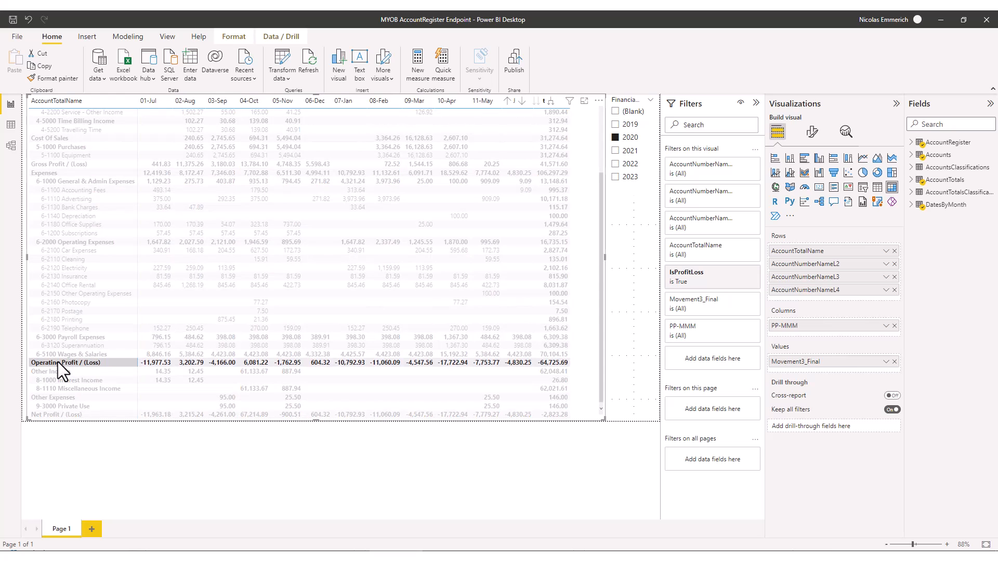
pyautogui.click(57, 362)
pyautogui.click(67, 413)
pyautogui.click(67, 413)
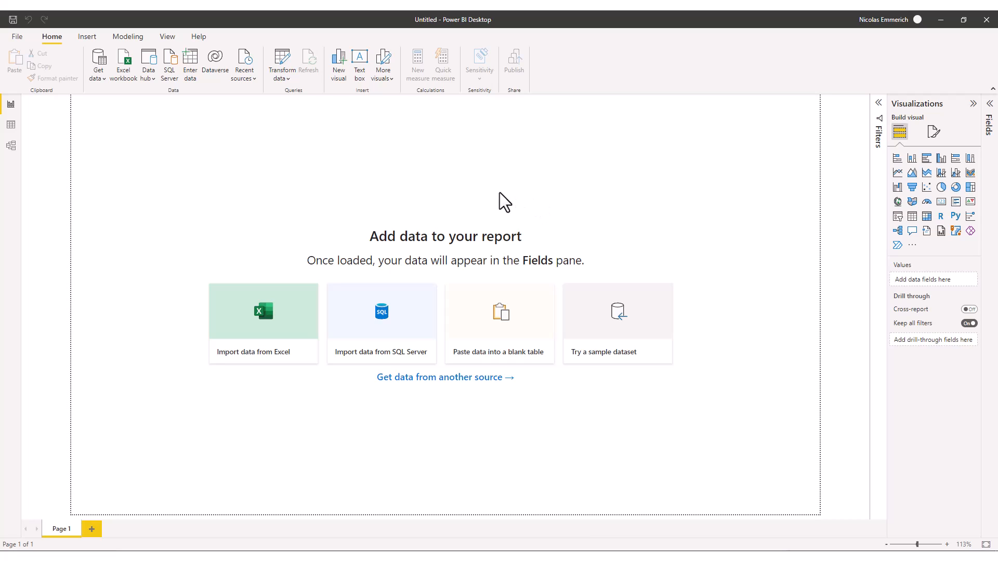
# - Switch to OdataLink in the browser and copy the MYOB AU Sandbox Demo feed URL from the OData Feeds page
pyautogui.click(270, 557)
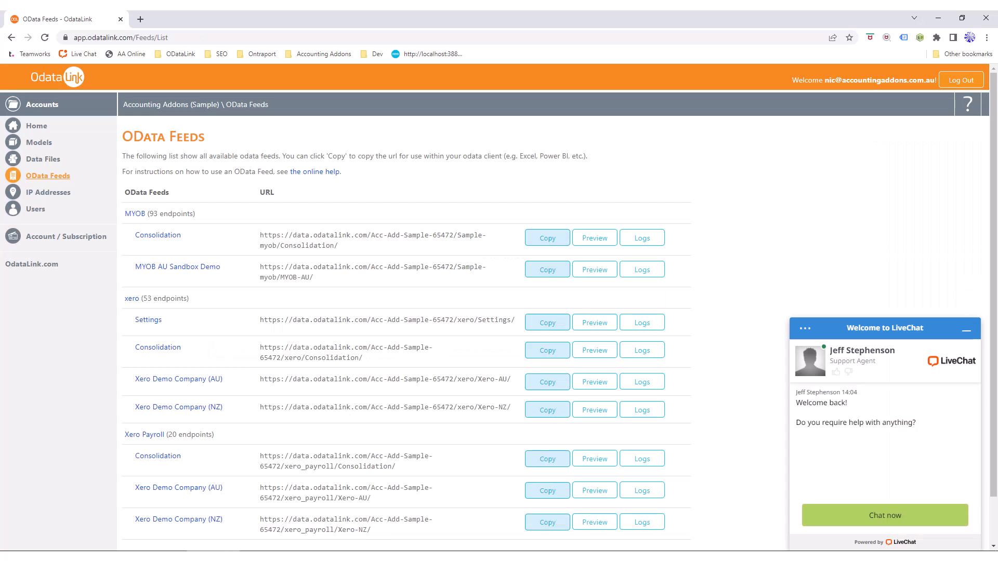
pyautogui.click(50, 177)
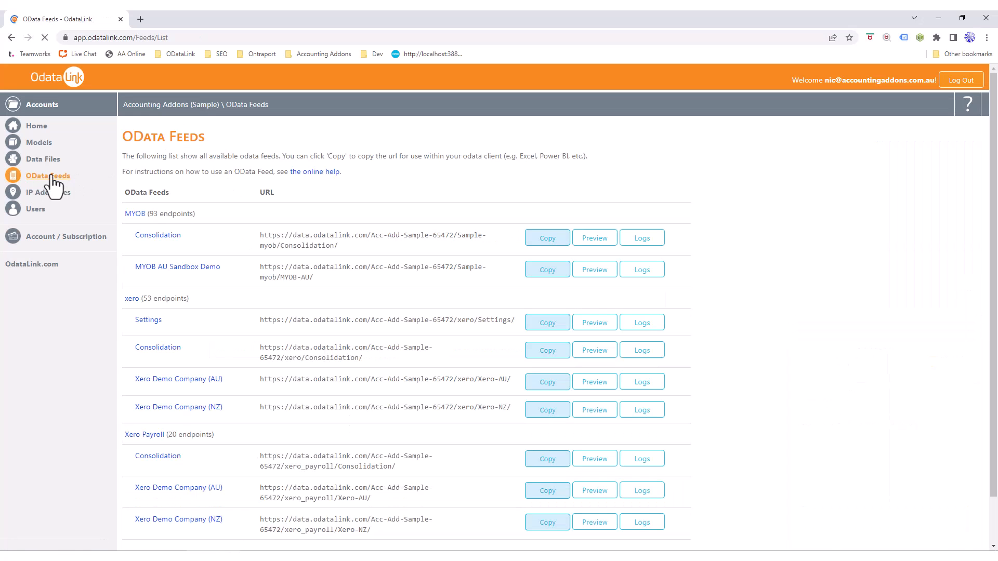
pyautogui.click(543, 272)
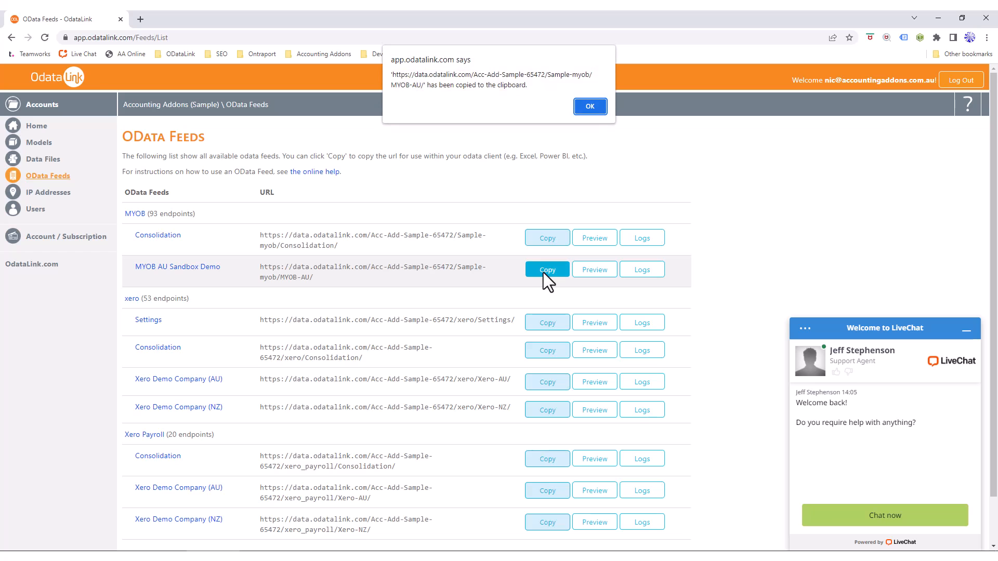
pyautogui.click(600, 110)
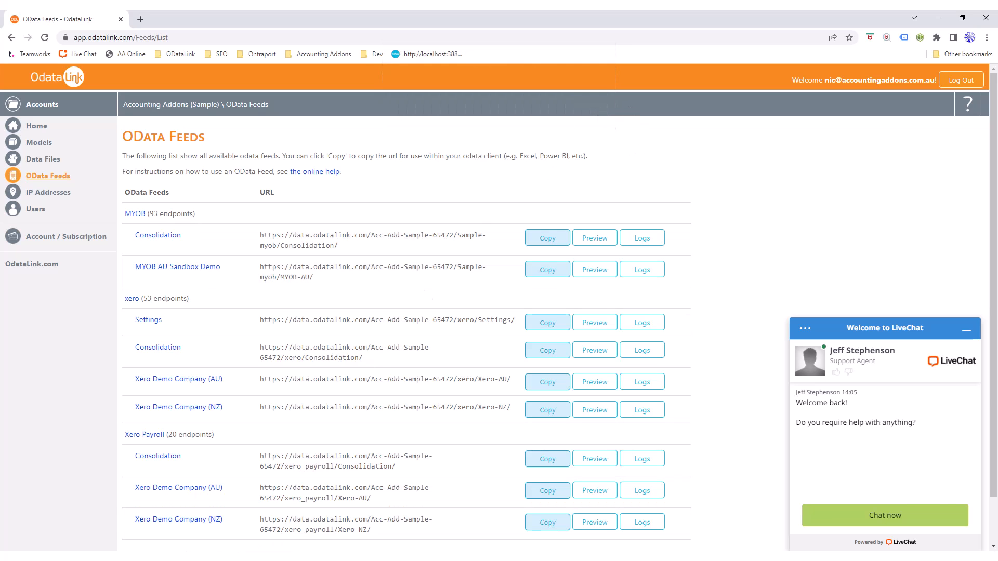
# - Switch back to the untitled Power BI report and connect to an OData feed using the copied URL
pyautogui.hotkey('alt', 'Tab')
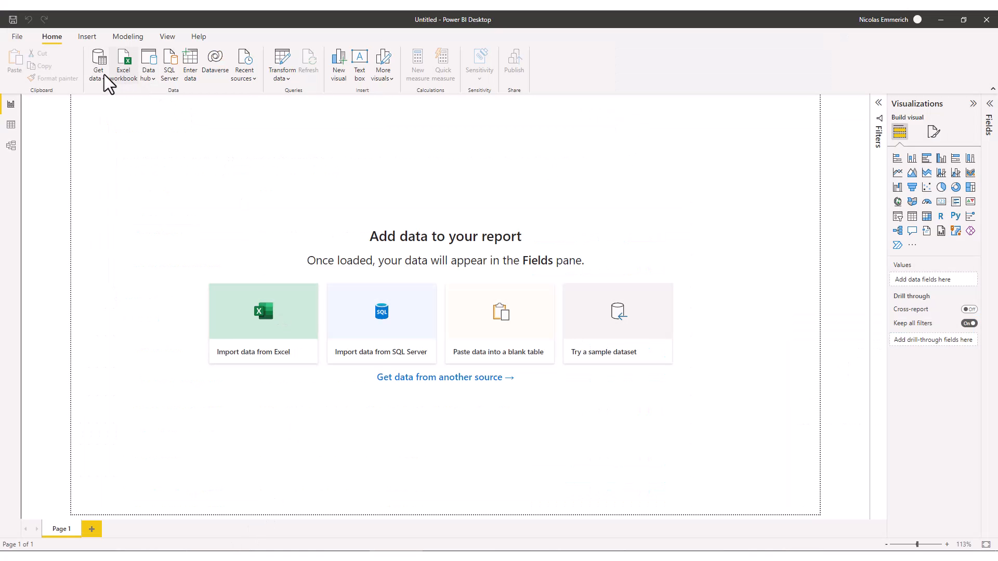
pyautogui.click(94, 79)
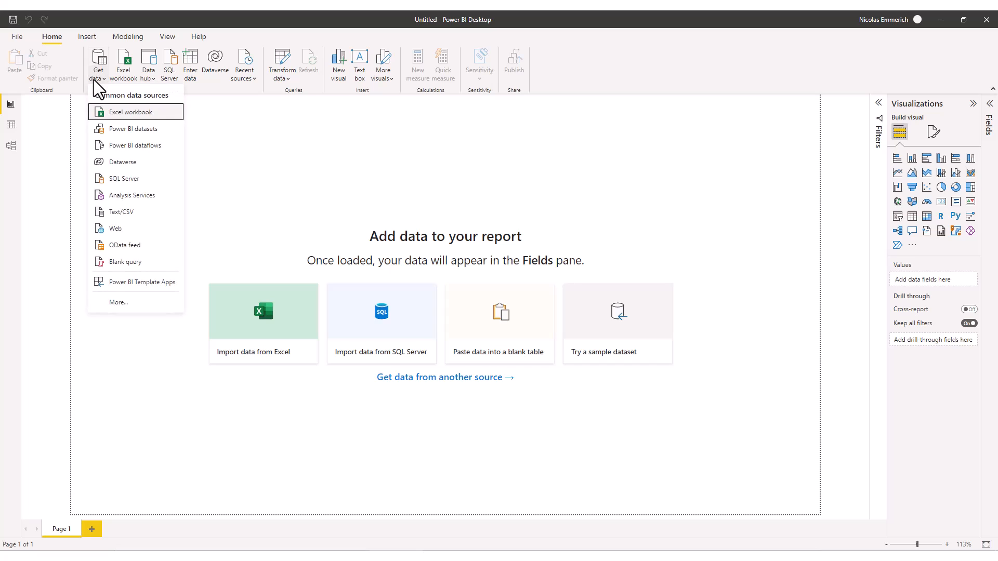
pyautogui.click(145, 246)
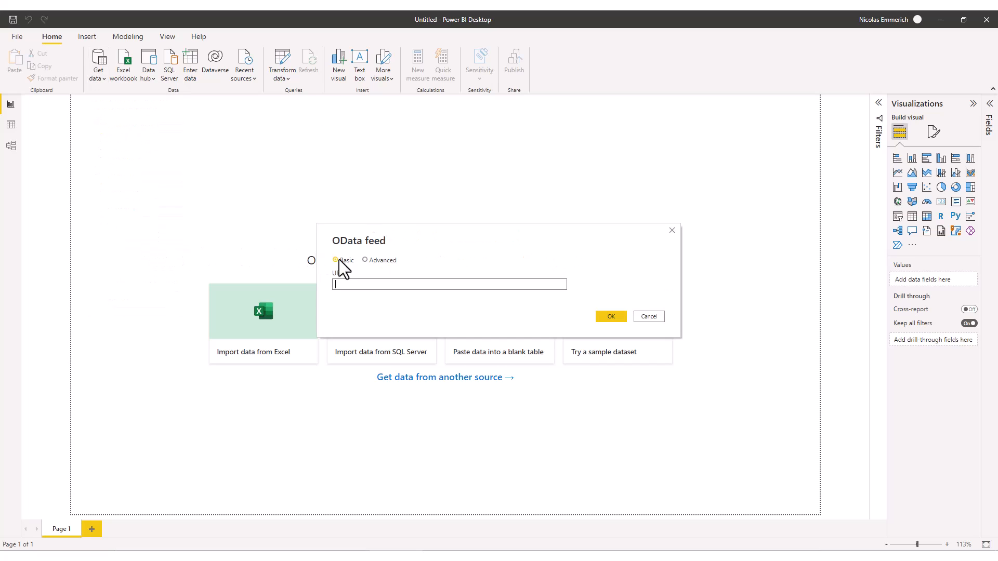
pyautogui.hotkey('ctrl', 'v')
pyautogui.click(609, 317)
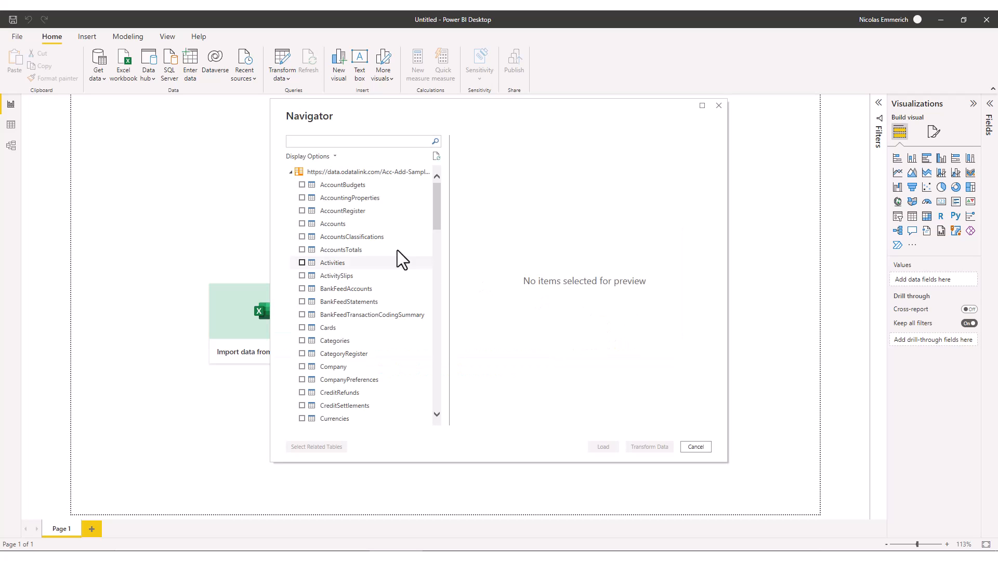
# - Choose the AccountRegister, Accounts, AccountsClassifications, AccountsTotals and DatesByMonth tables and open them for transformation in Power Query
pyautogui.click(302, 211)
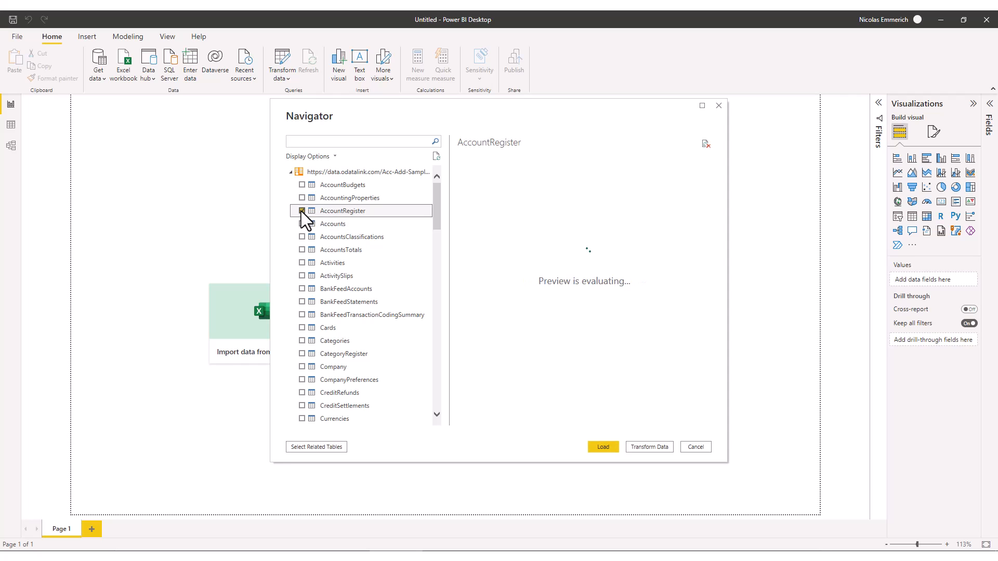
pyautogui.click(302, 223)
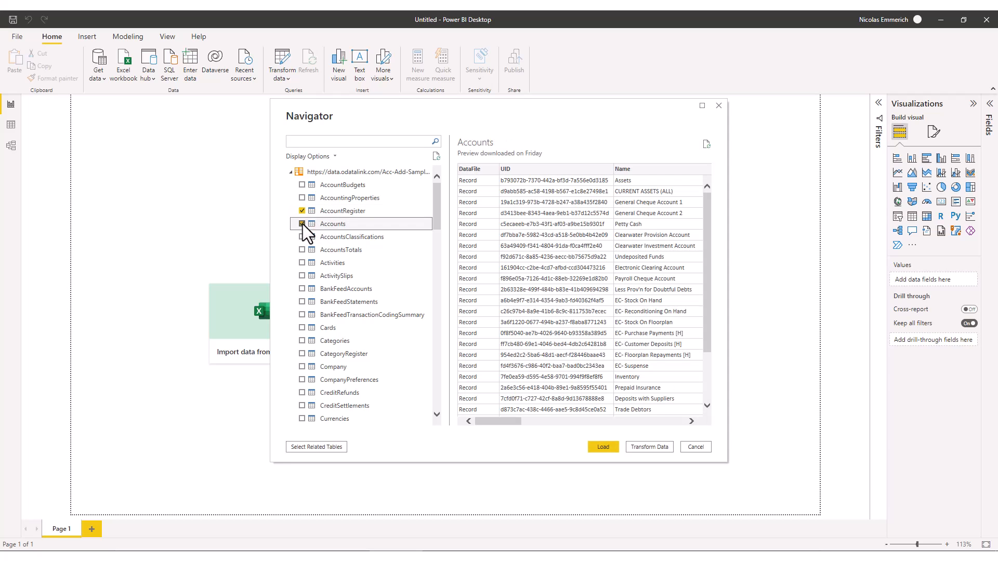
pyautogui.click(302, 237)
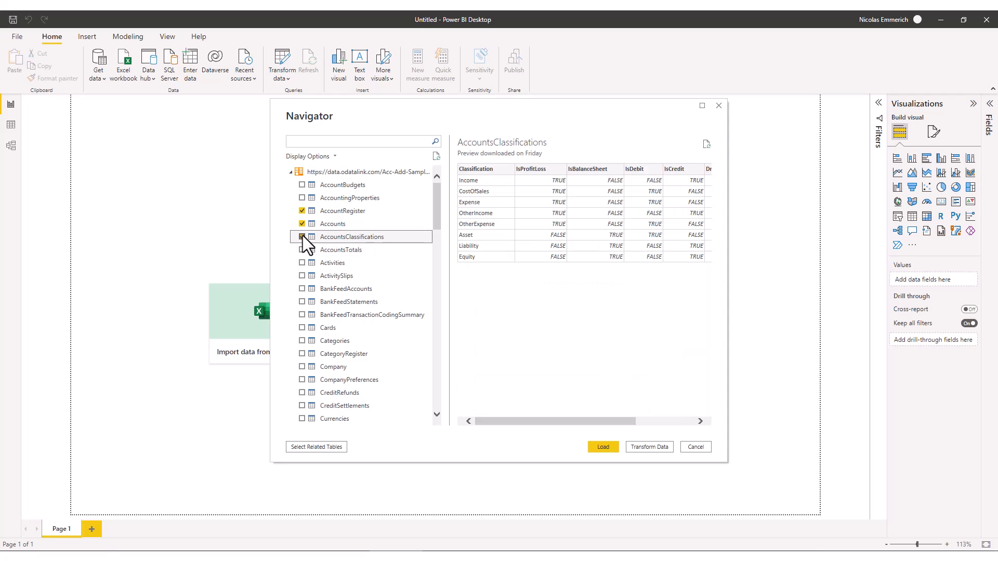
pyautogui.click(302, 249)
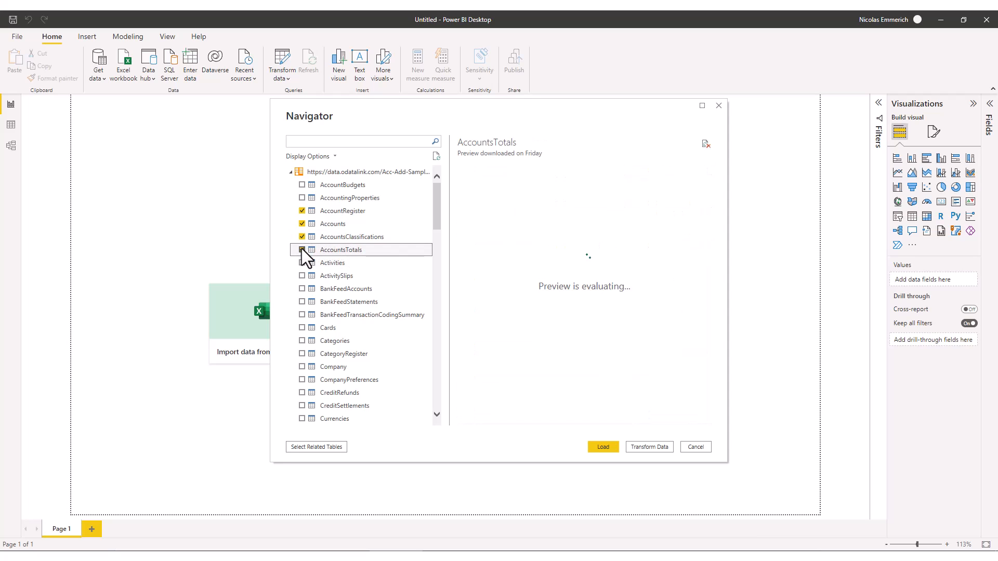
pyautogui.scroll(-6, 352, 278)
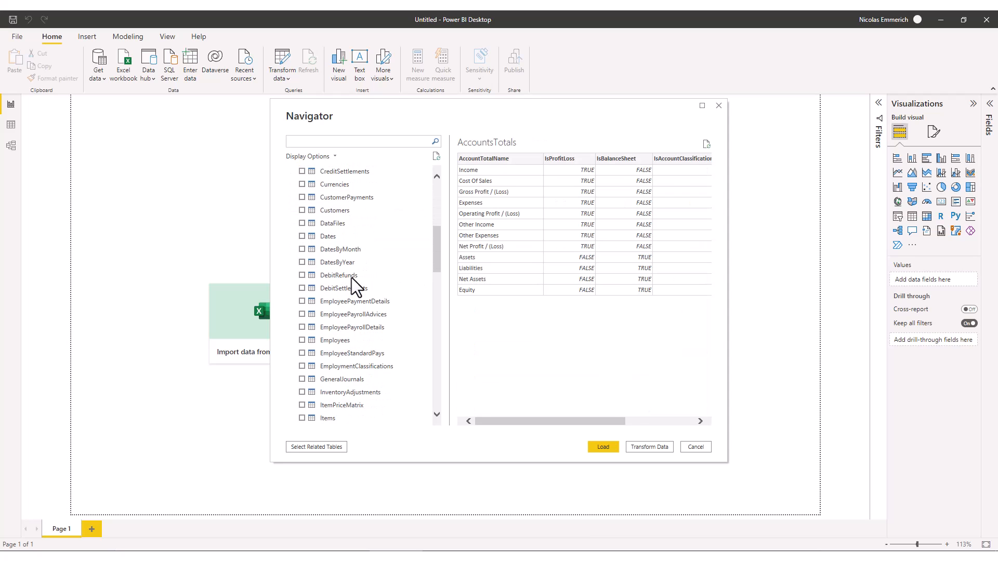
pyautogui.click(302, 250)
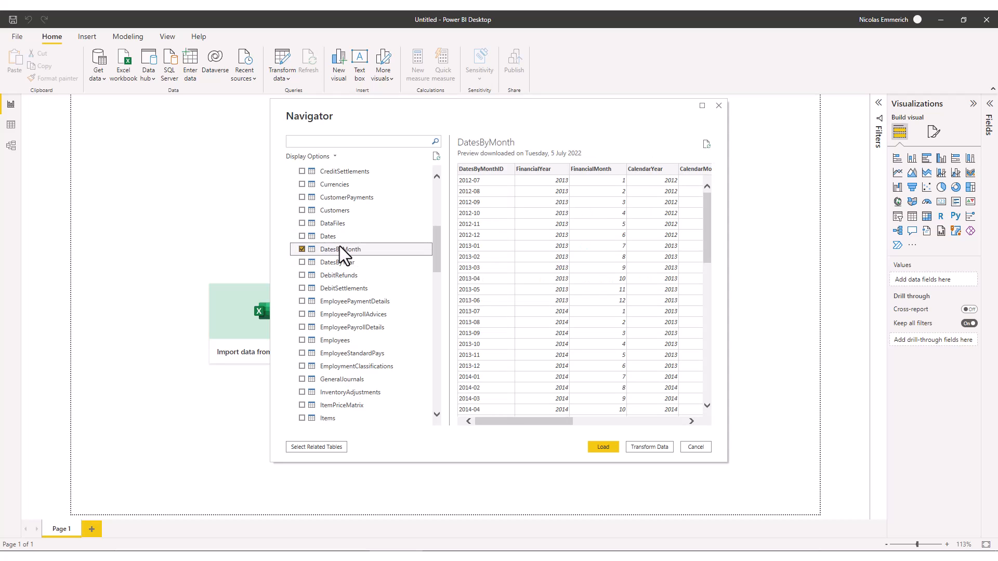
pyautogui.click(661, 447)
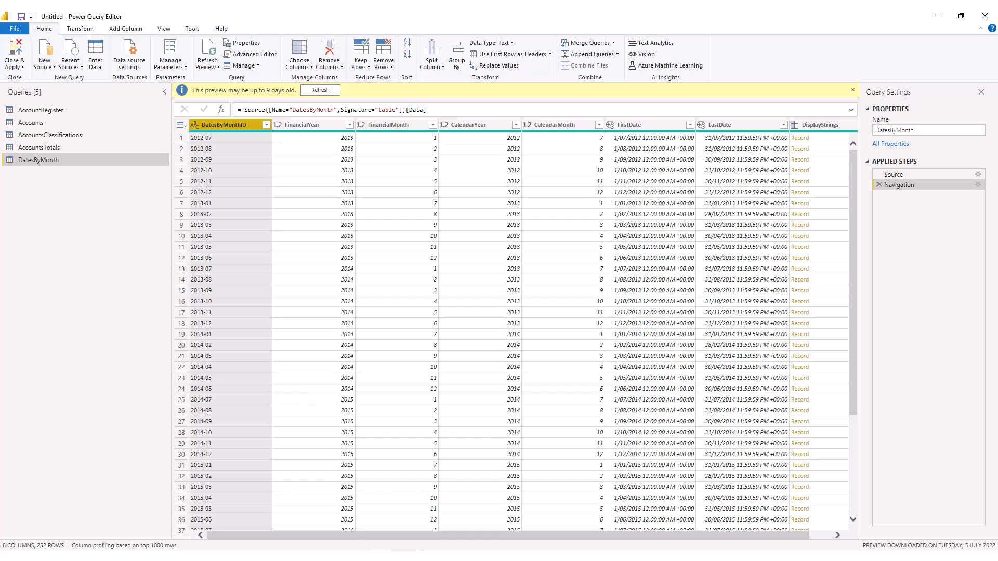
# - Examine the financial year slicer in the finished MYOB AccountRegister report, then return to the Power Query Editor
pyautogui.moveTo(389, 525)
pyautogui.click(519, 523)
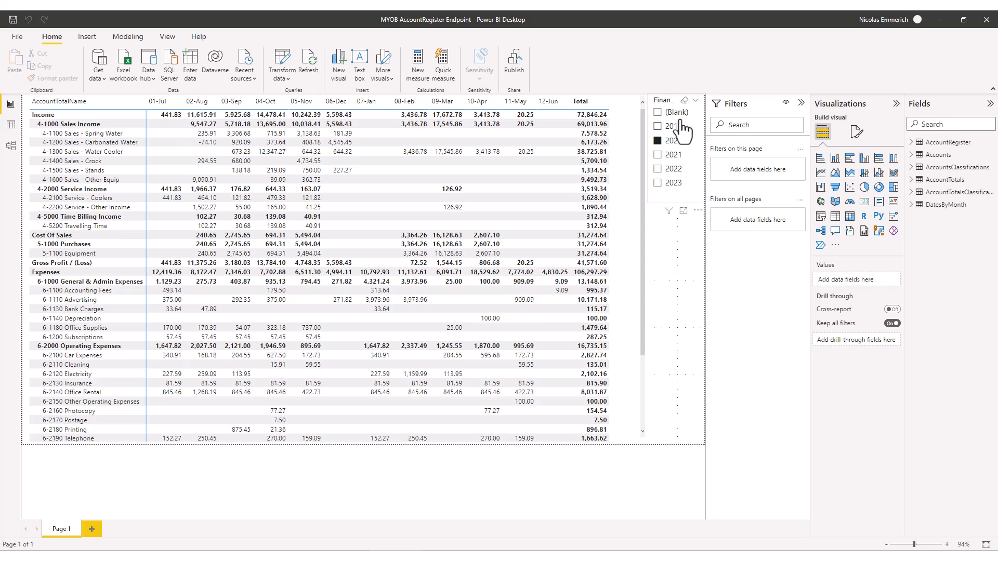
pyautogui.click(386, 523)
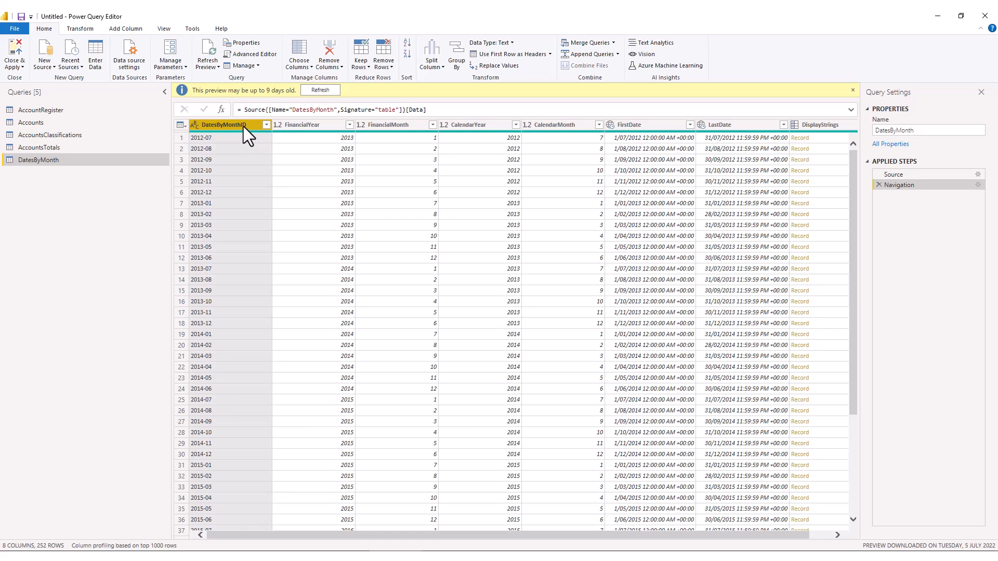
# - Compare the DatesByMonthID column in the AccountRegister query with the one in the DatesByMonth query
pyautogui.click(46, 110)
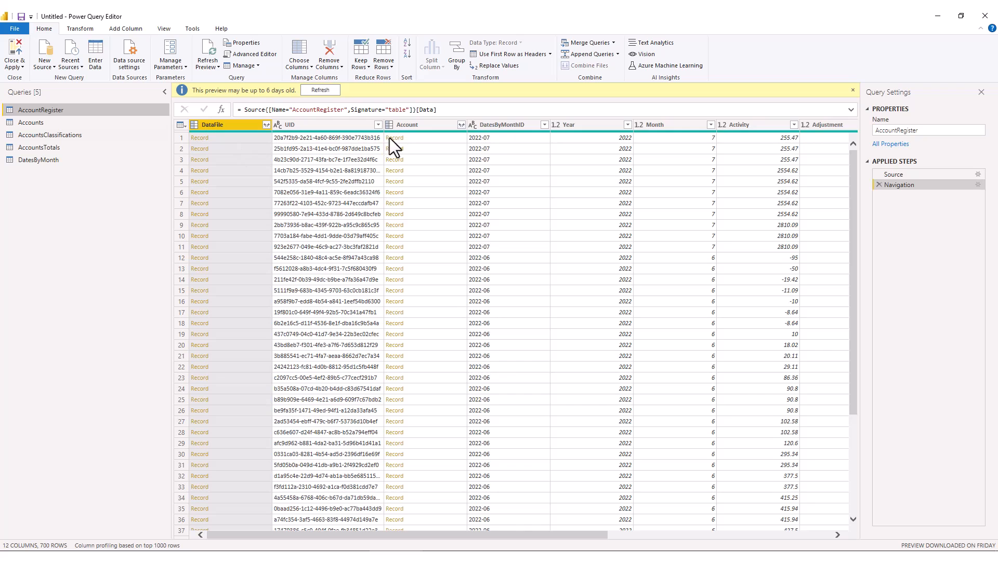
pyautogui.click(518, 126)
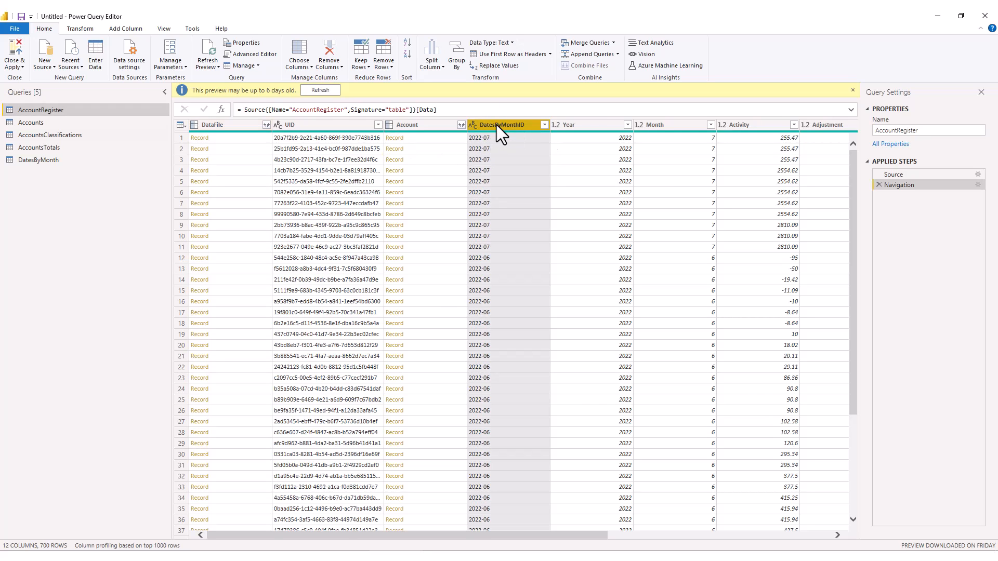
pyautogui.click(63, 161)
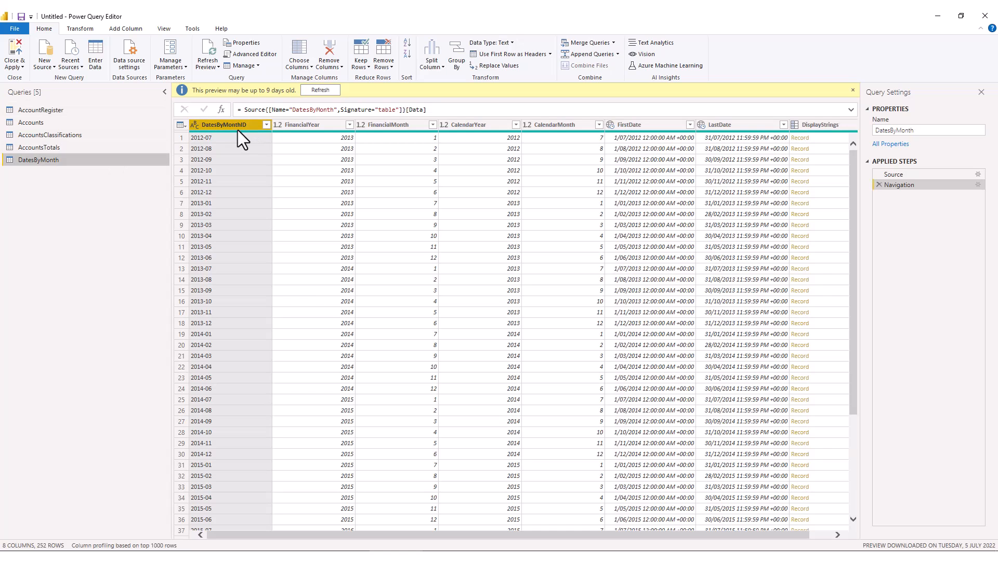
# - Filter the FinancialYear column of DatesByMonth to keep only the years 2019, 2020, 2021, 2022 and 2023
pyautogui.click(281, 125)
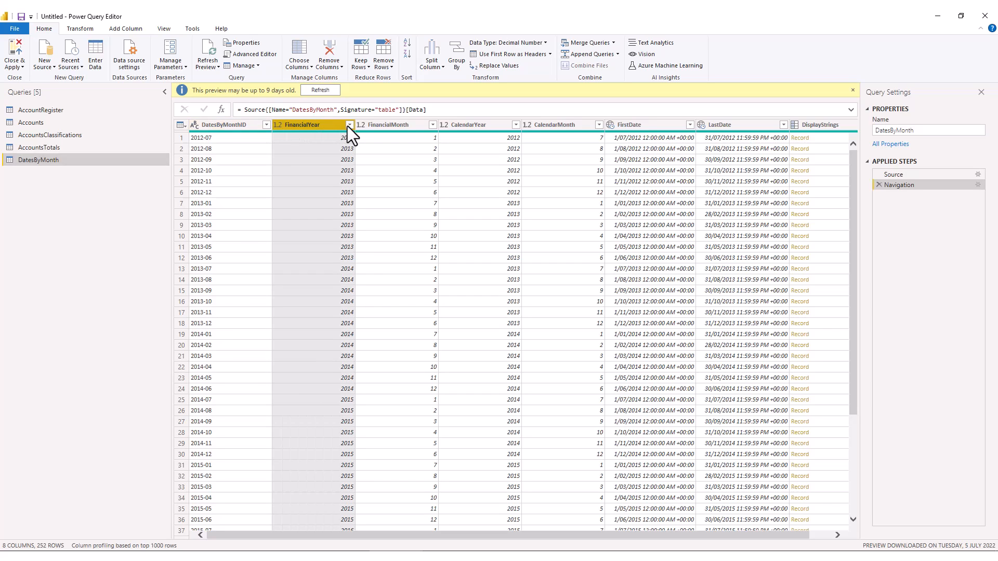
pyautogui.click(349, 125)
pyautogui.click(202, 234)
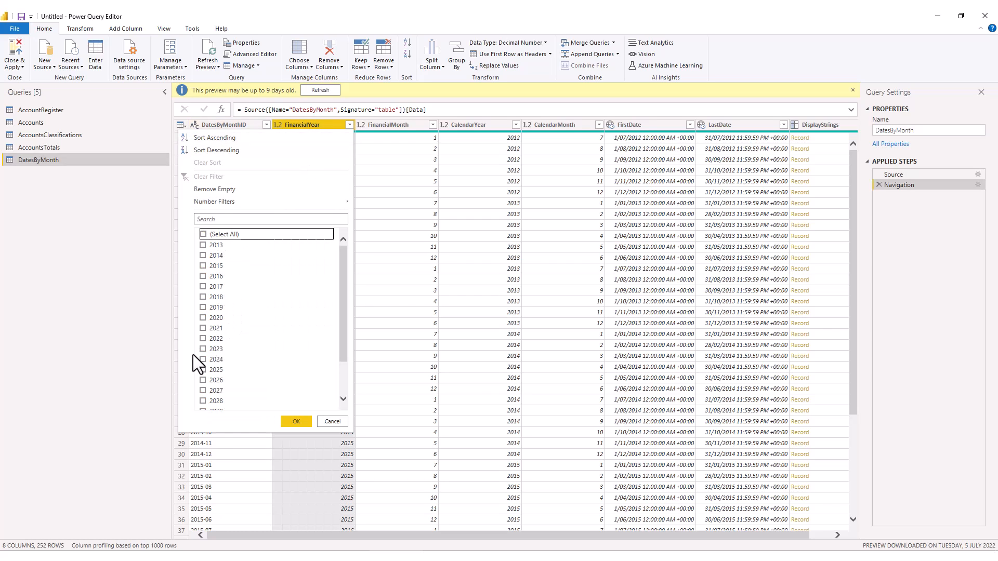
pyautogui.click(203, 307)
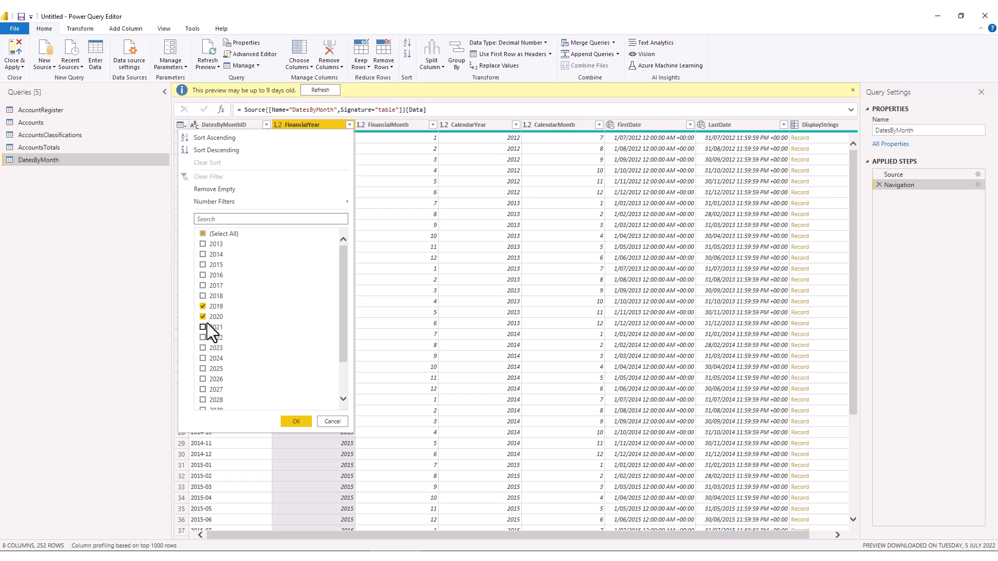
pyautogui.click(203, 337)
pyautogui.click(203, 348)
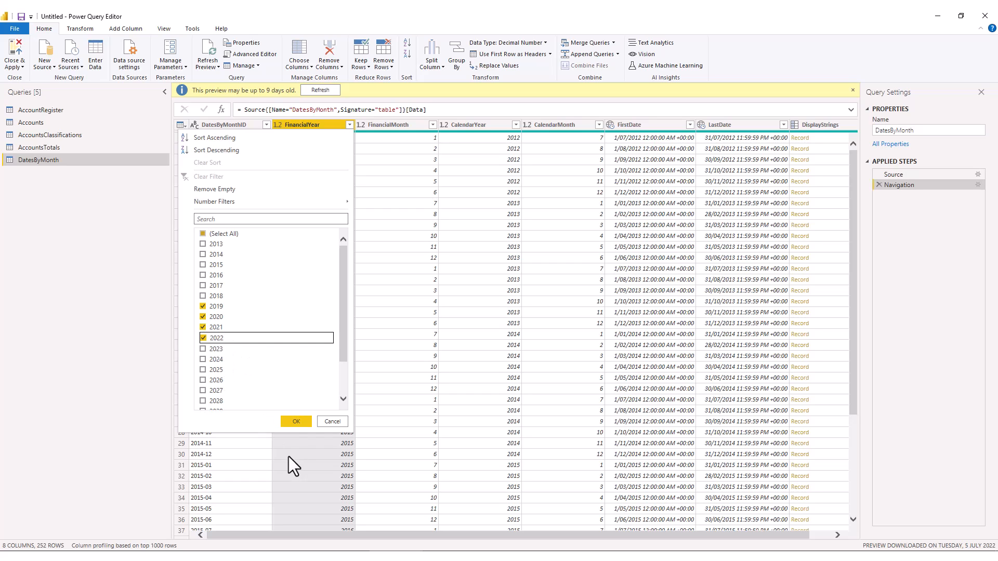
pyautogui.click(297, 424)
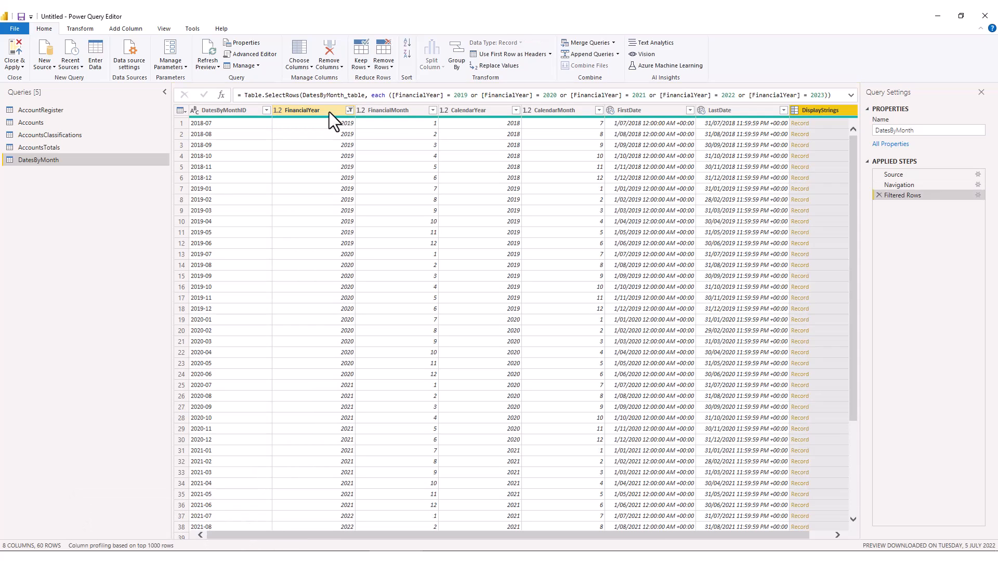
# - Remove the FinancialMonth, CalendarYear, CalendarMonth, FirstDate and LastDate columns from the DatesByMonth query
pyautogui.click(329, 111)
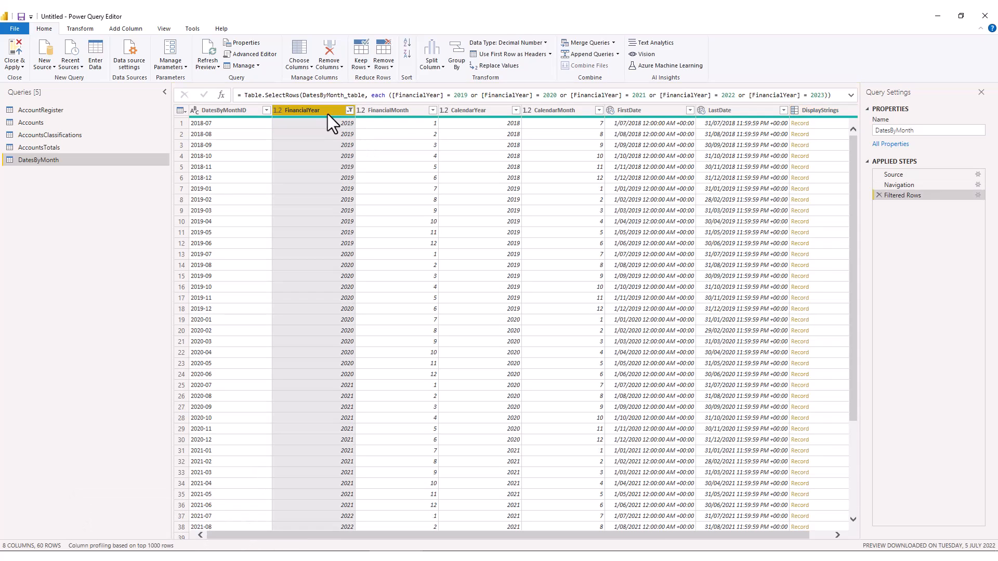
pyautogui.click(407, 111)
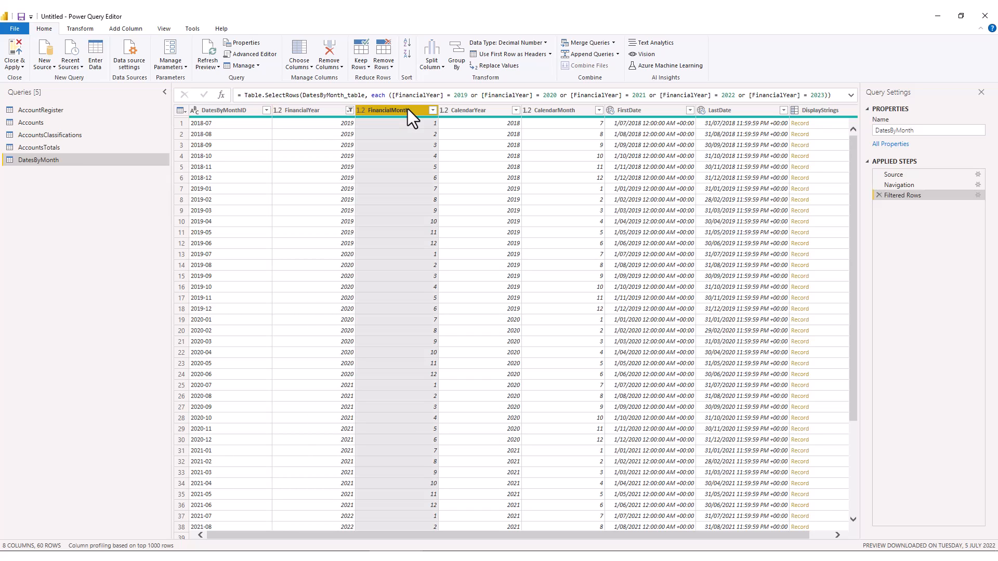
pyautogui.hotkey('shift', 'Right')
pyautogui.hotkey('shift', 'Right')
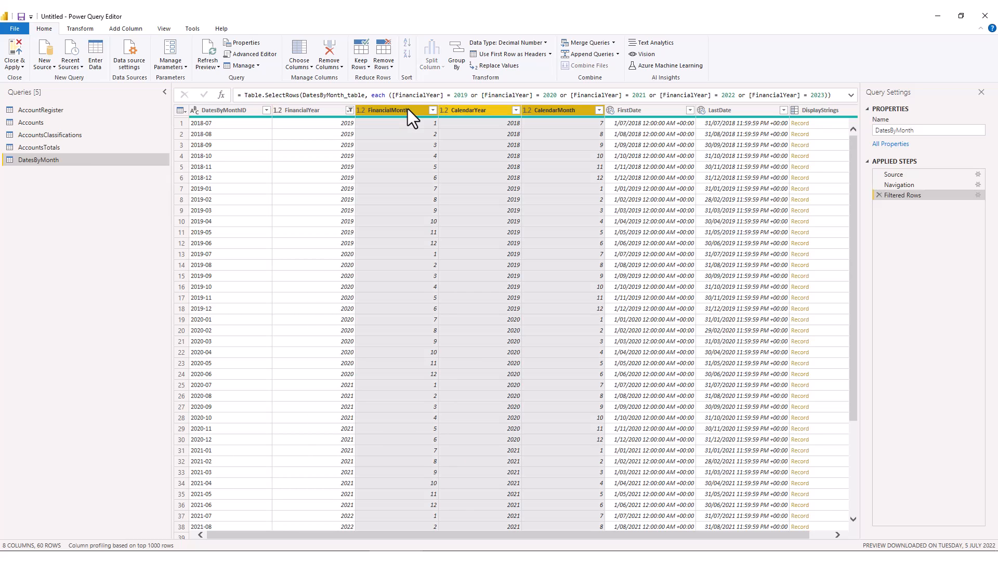
pyautogui.hotkey('shift', 'Right')
pyautogui.hotkey('shift', 'Right')
pyautogui.press('Delete')
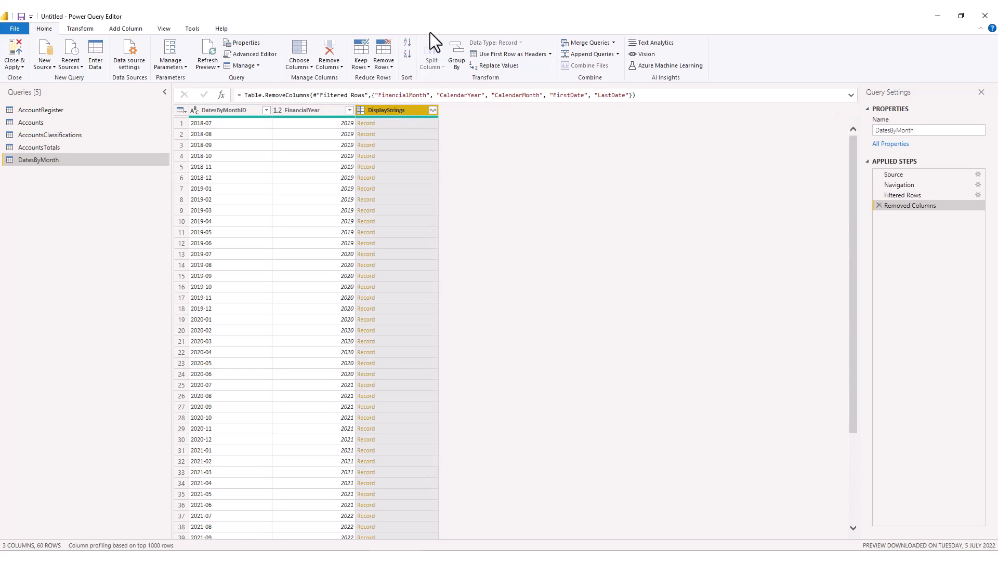
# - Expand the DisplayStrings record column of DatesByMonth to only the PP-MMM field
pyautogui.click(433, 110)
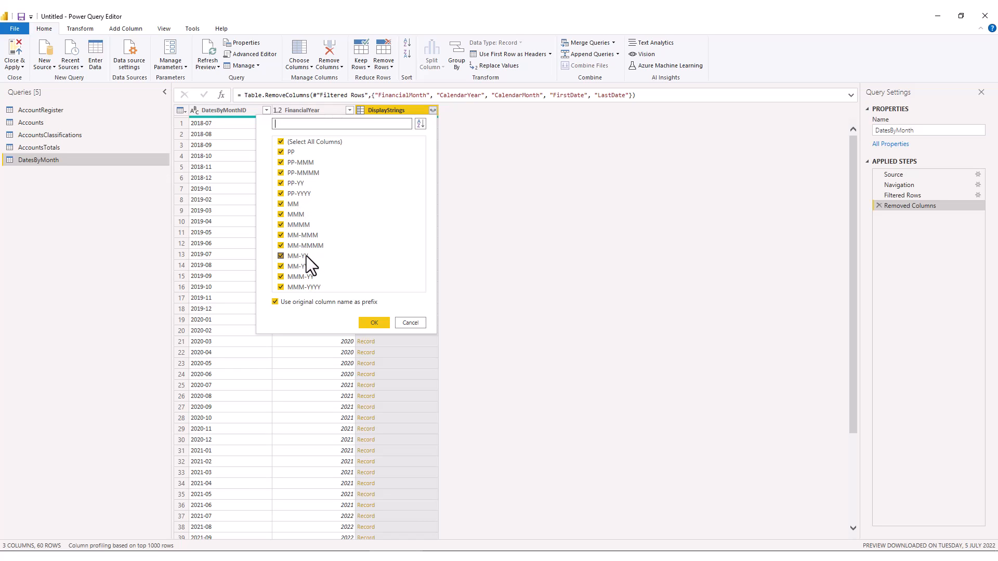
pyautogui.click(288, 141)
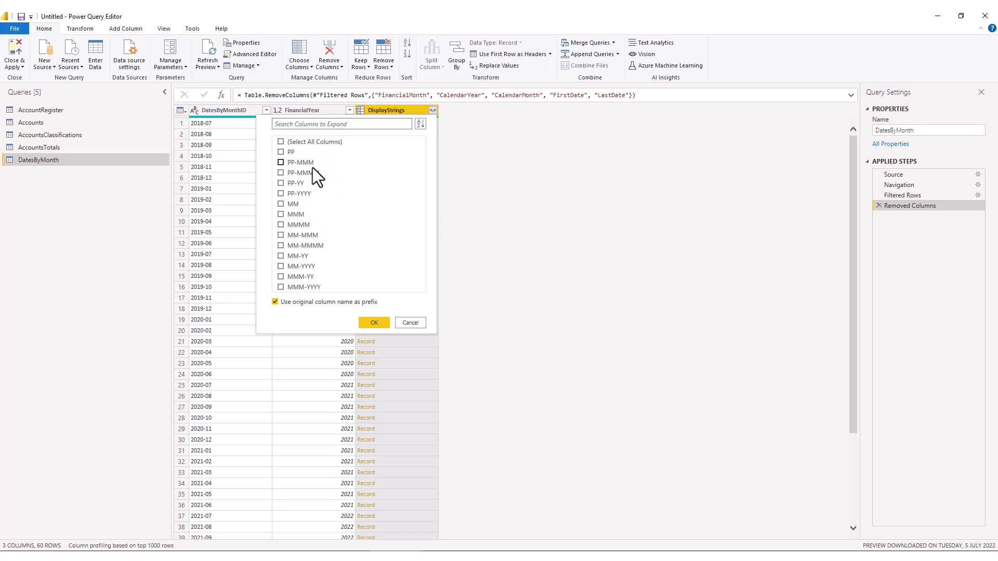
pyautogui.click(296, 165)
pyautogui.click(374, 322)
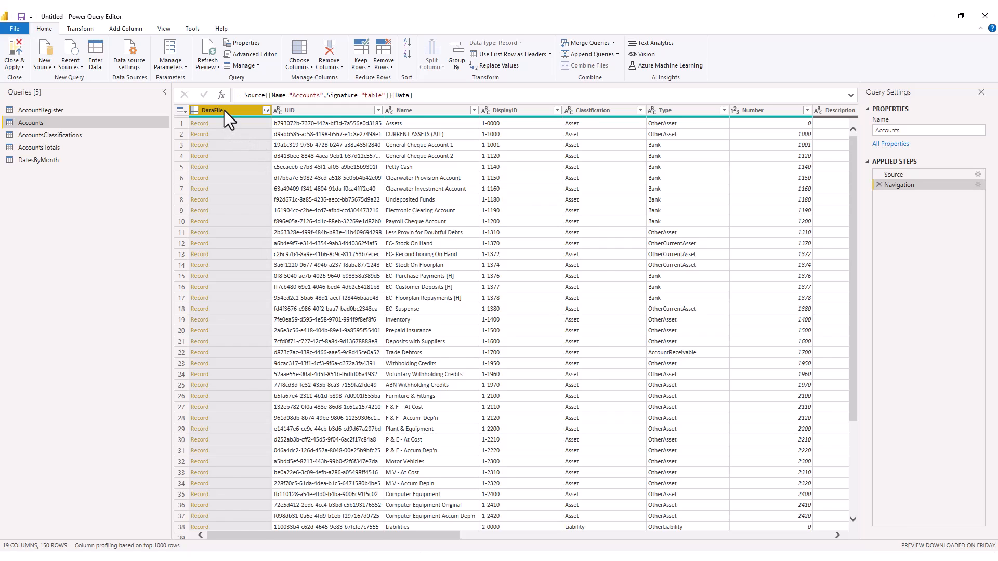
# - Remove the DataFile, Type, Number and Description columns from the Accounts query
pyautogui.press('Delete')
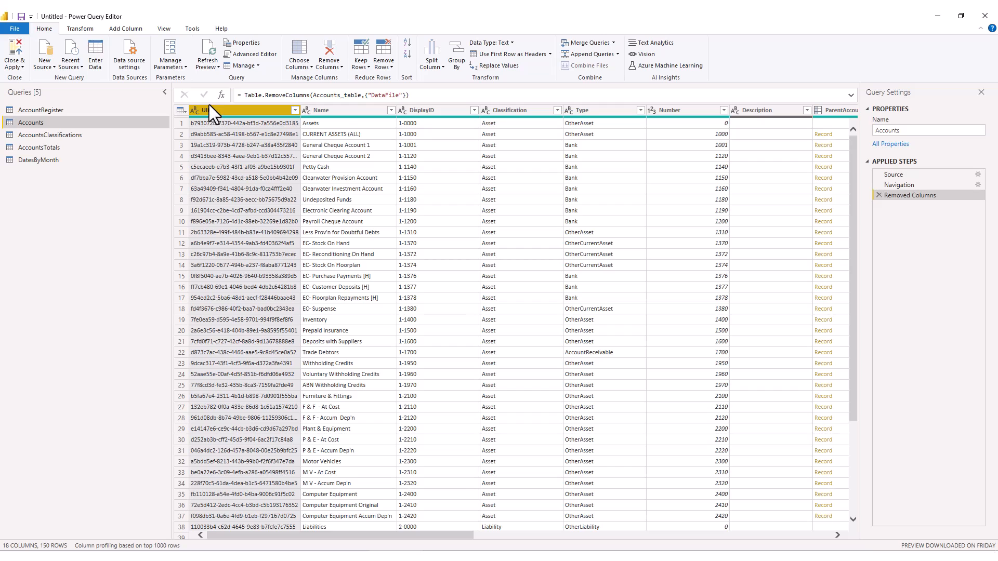
pyautogui.click(606, 111)
pyautogui.hotkey('shift', 'Right')
pyautogui.hotkey('shift', 'Right')
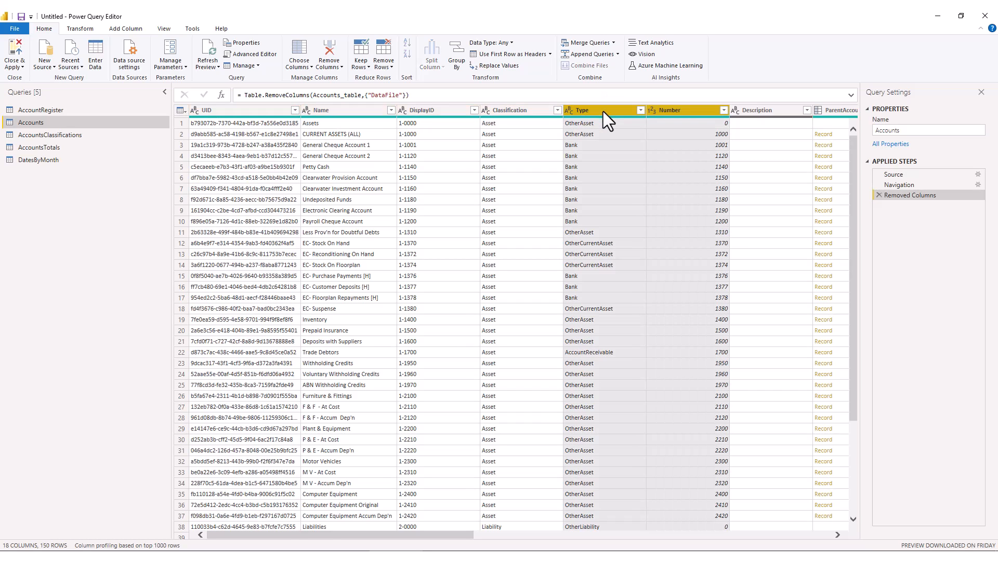
pyautogui.press('Delete')
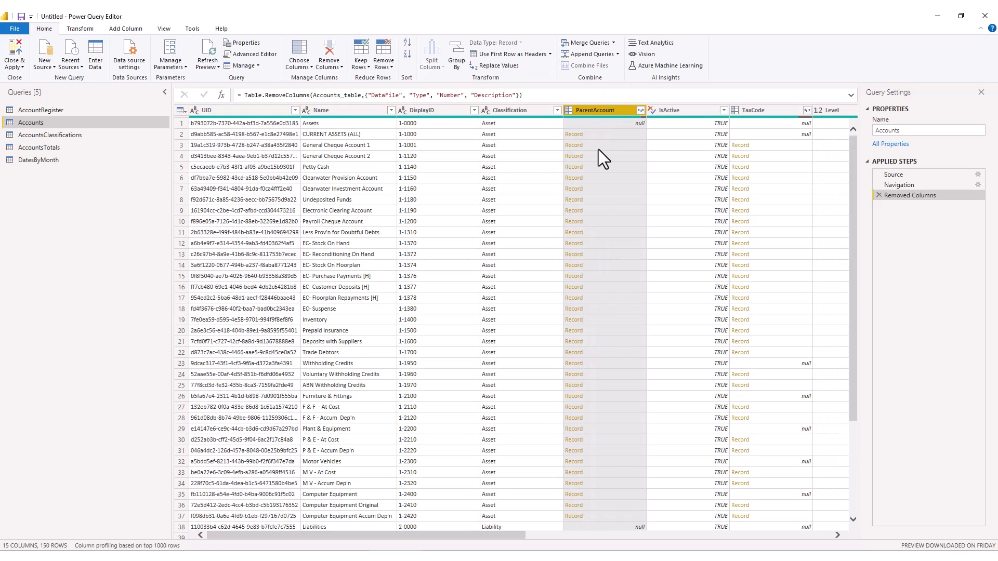
# - Remove the IsActive, TaxCode, Level, OpeningBalance, CurrentBalance and BankingDetails columns from the Accounts query, keeping IsHeader
pyautogui.click(659, 108)
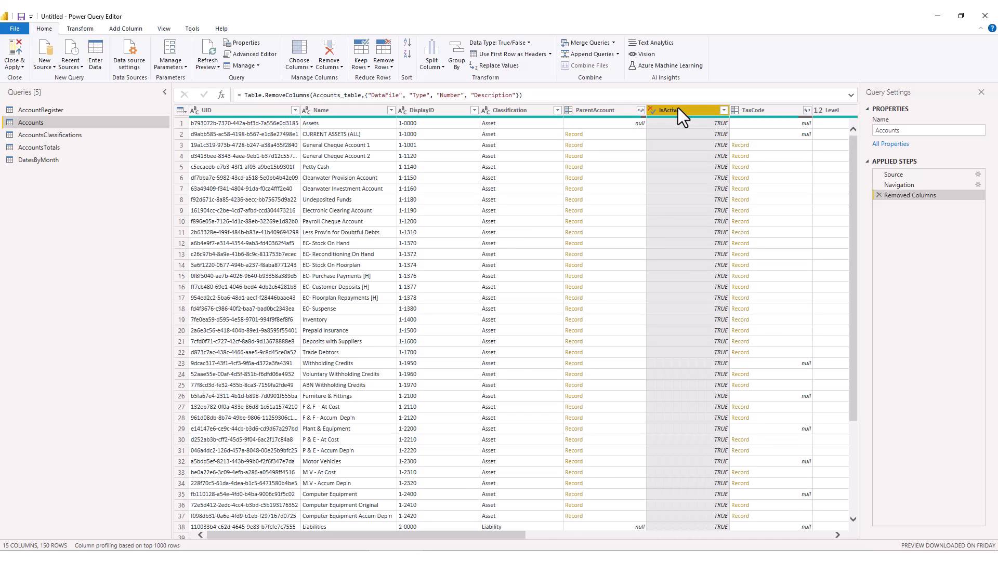
pyautogui.hotkey('shift', 'Right')
pyautogui.hotkey('shift', 'Right')
pyautogui.hotkey('shift', 'Right')
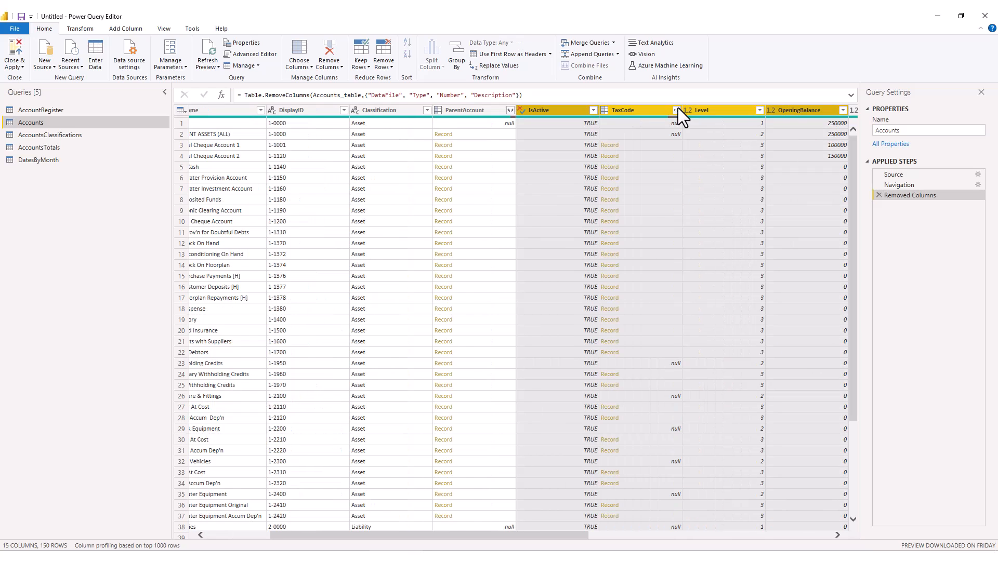
pyautogui.hotkey('shift', 'Right')
pyautogui.hotkey('shift', 'Right')
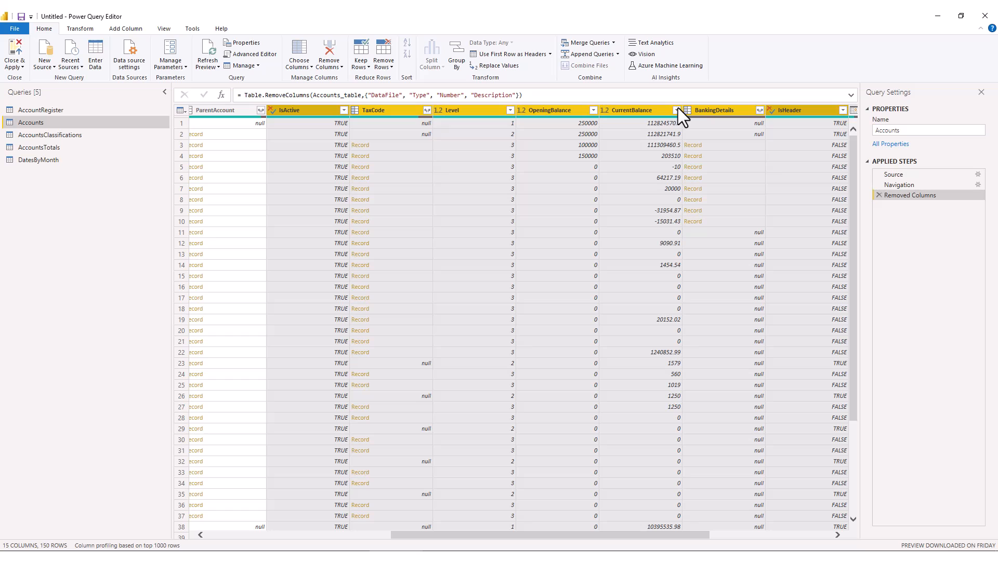
pyautogui.keyDown('shift'); pyautogui.click(678, 108); pyautogui.keyUp('shift')
pyautogui.press('Delete')
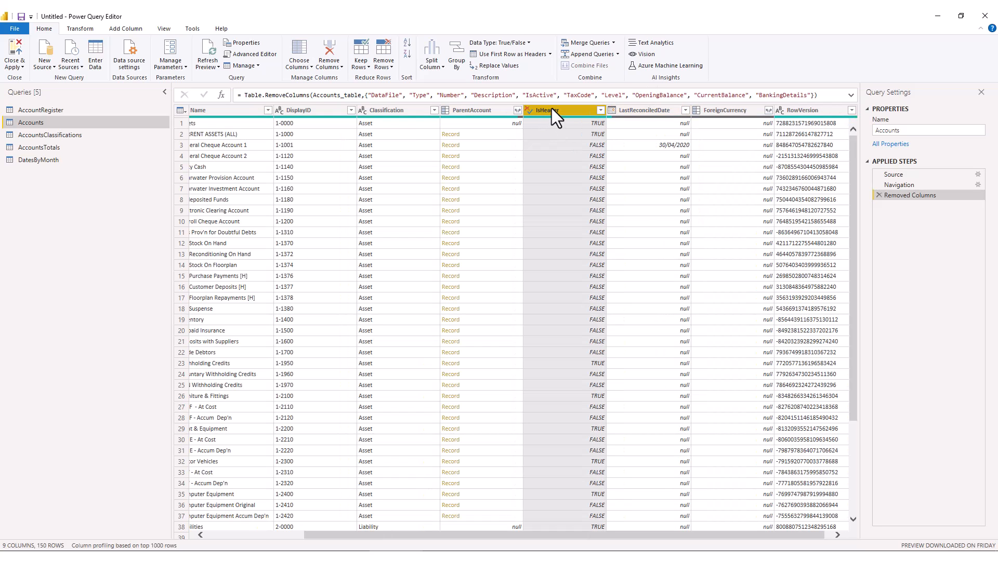
# - Remove the LastReconciledDate, ForeignCurrency and RowVersion columns from the Accounts query
pyautogui.click(645, 112)
pyautogui.hotkey('shift', 'Right')
pyautogui.hotkey('shift', 'Right')
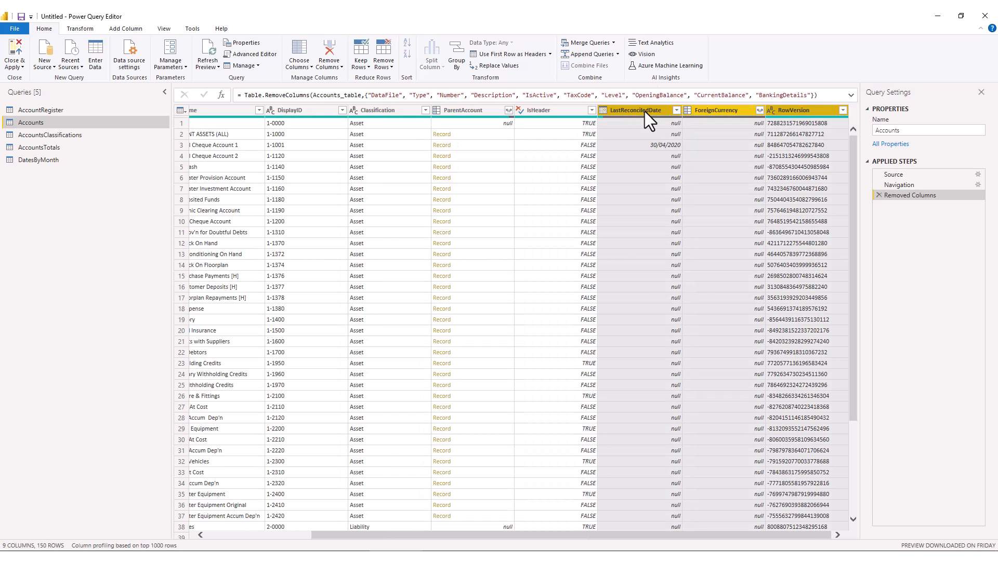
pyautogui.press('Delete')
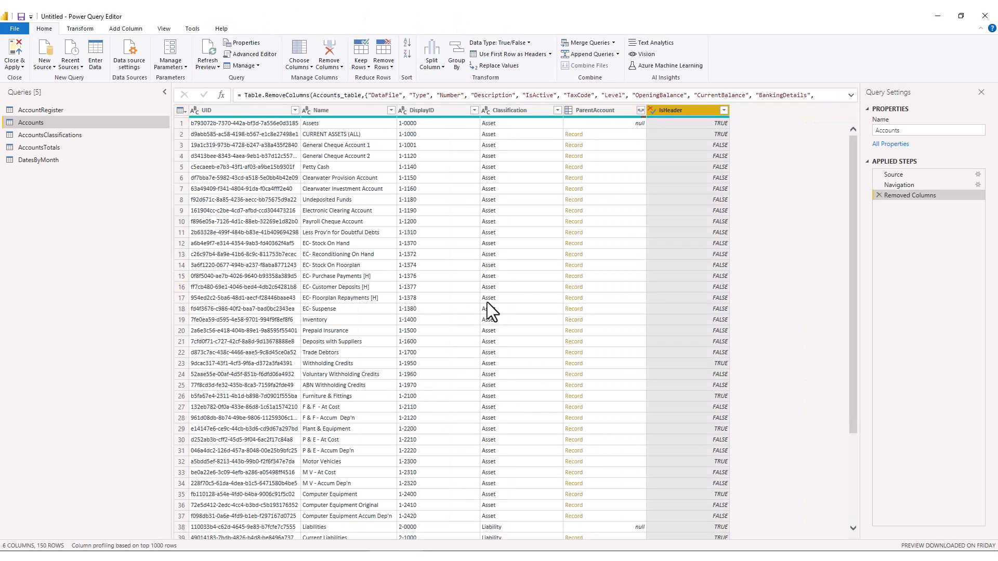
# - Expand the ParentAccount column to only its UID field and name the expanded column ParentAccountUID in the step's formula
pyautogui.click(640, 109)
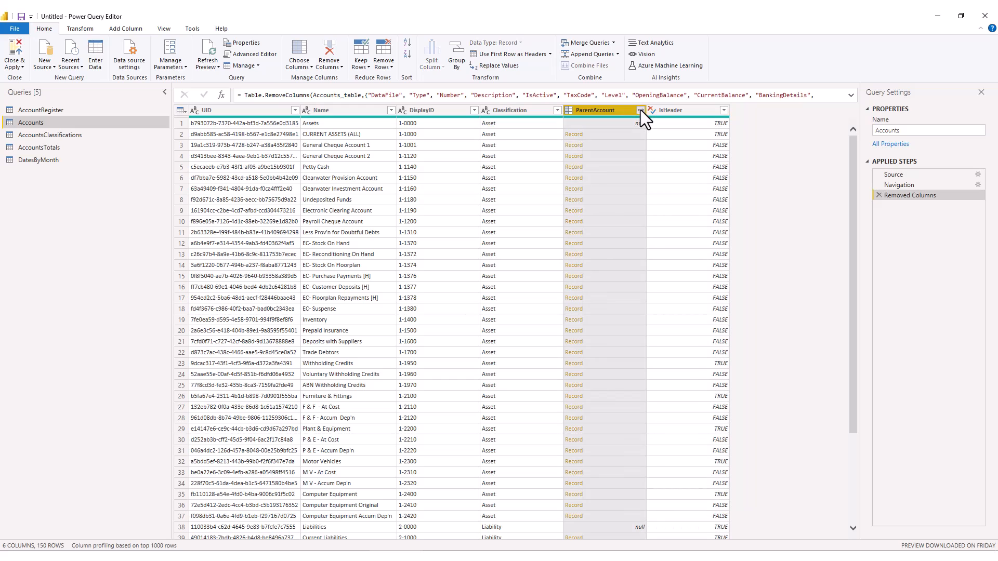
pyautogui.click(504, 142)
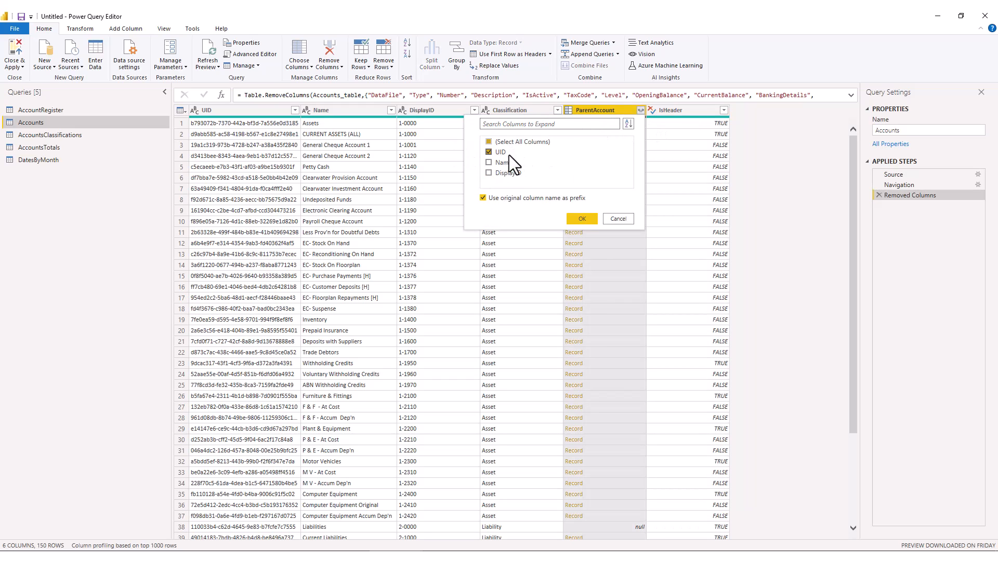
pyautogui.click(575, 214)
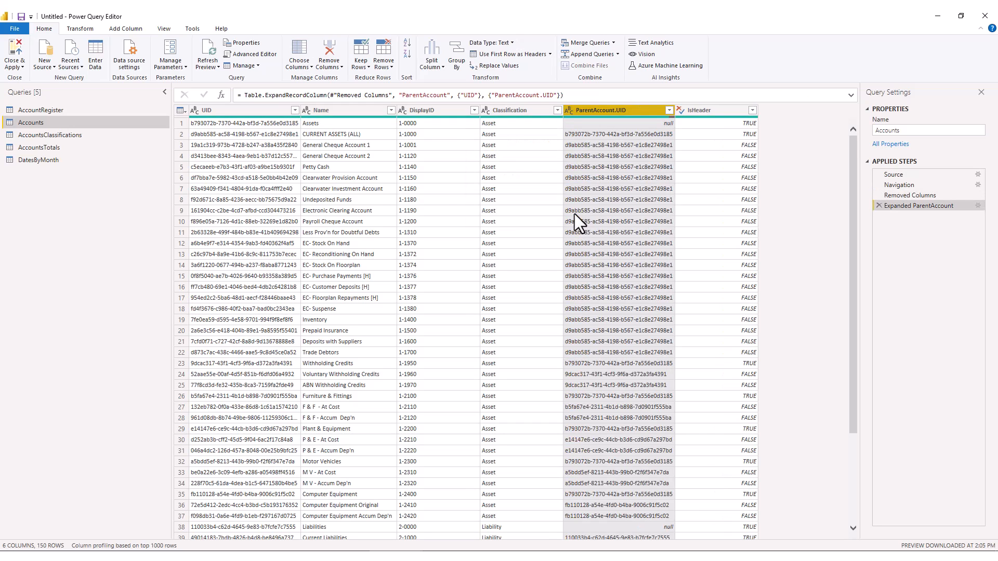
pyautogui.click(540, 96)
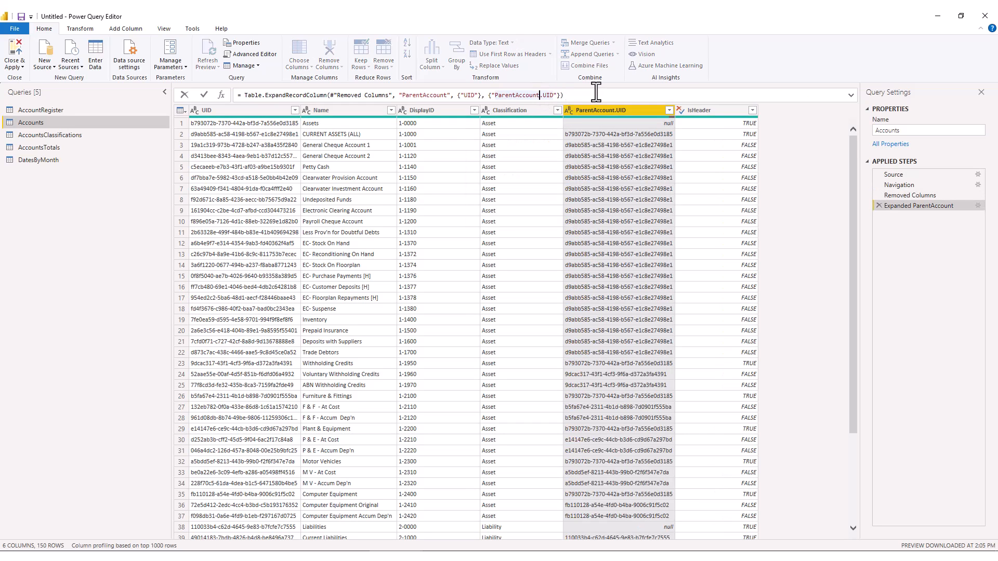
pyautogui.press('Delete')
pyautogui.press('Return')
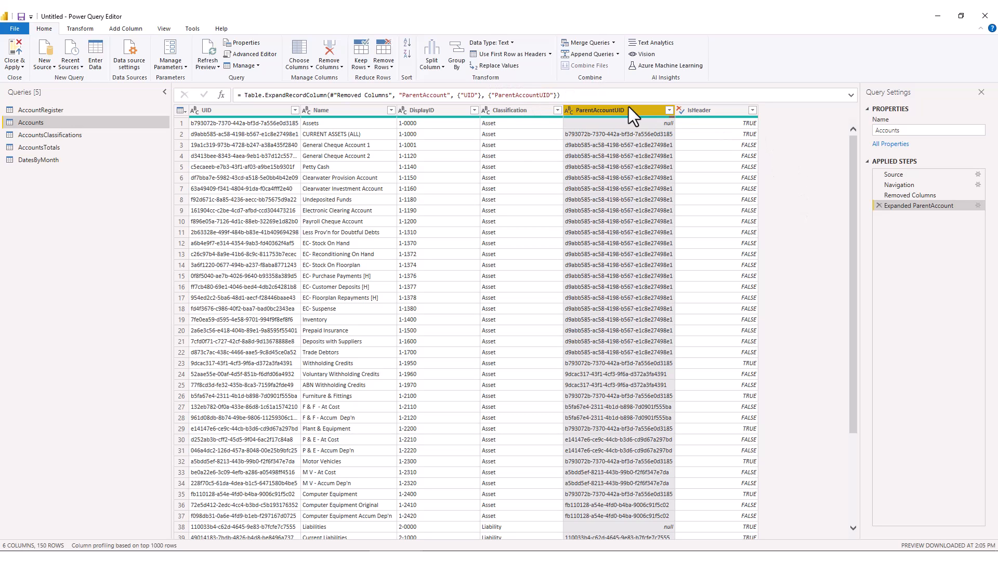
# - Rename the UID column of Accounts as AccountUID and the Name column as AccountName
pyautogui.rightClick(233, 111)
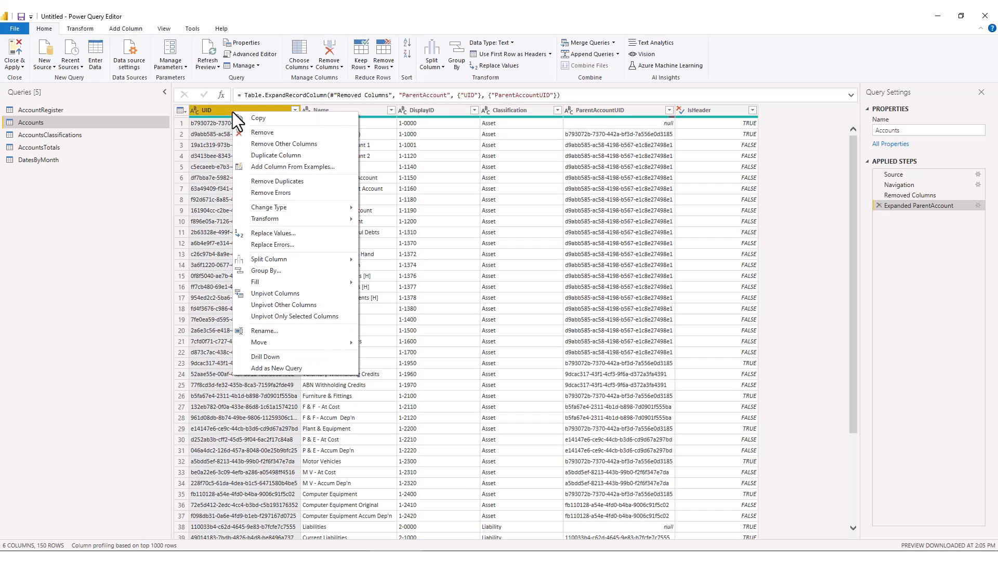
pyautogui.click(274, 333)
pyautogui.write('Account')
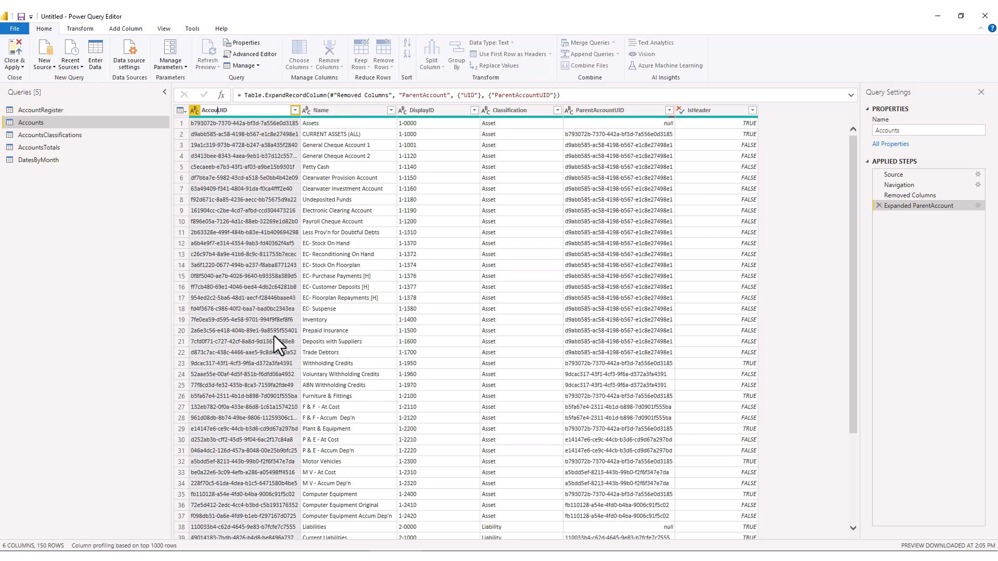
pyautogui.press('Return')
pyautogui.rightClick(338, 111)
pyautogui.click(370, 331)
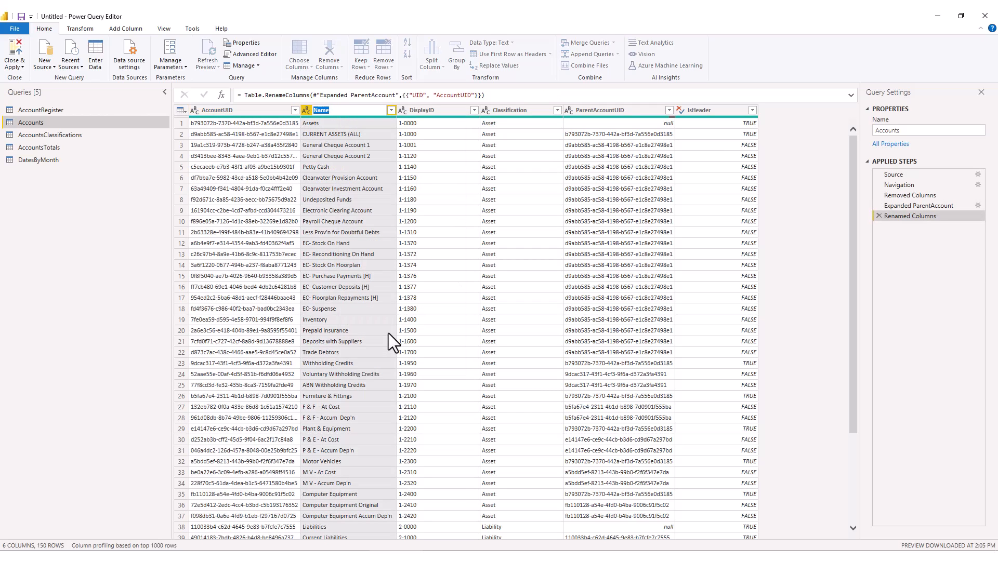
pyautogui.press('Home')
pyautogui.write('Account')
pyautogui.press('Return')
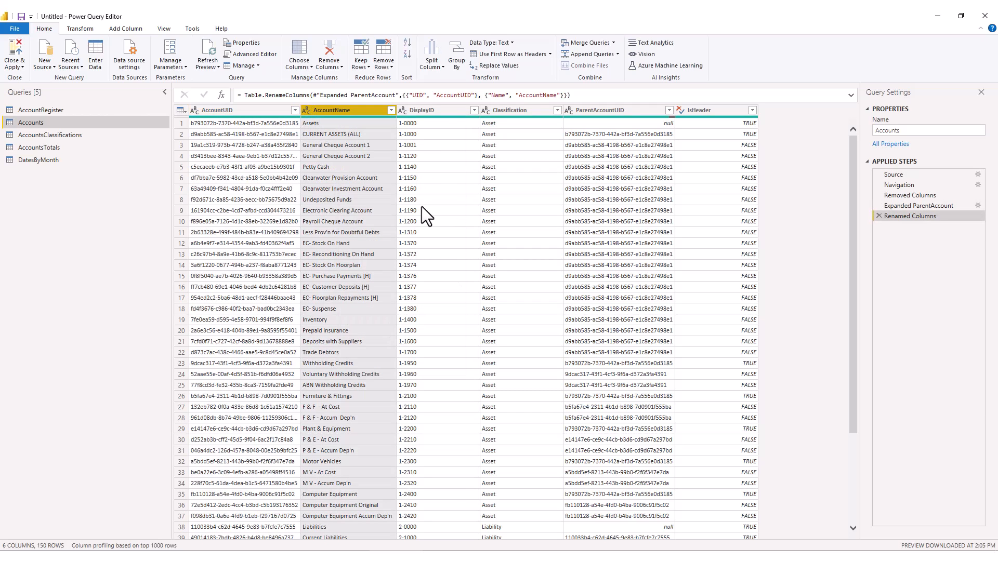
# - Rename the DisplayID column of Accounts as AccountNumber
pyautogui.rightClick(440, 112)
pyautogui.click(488, 334)
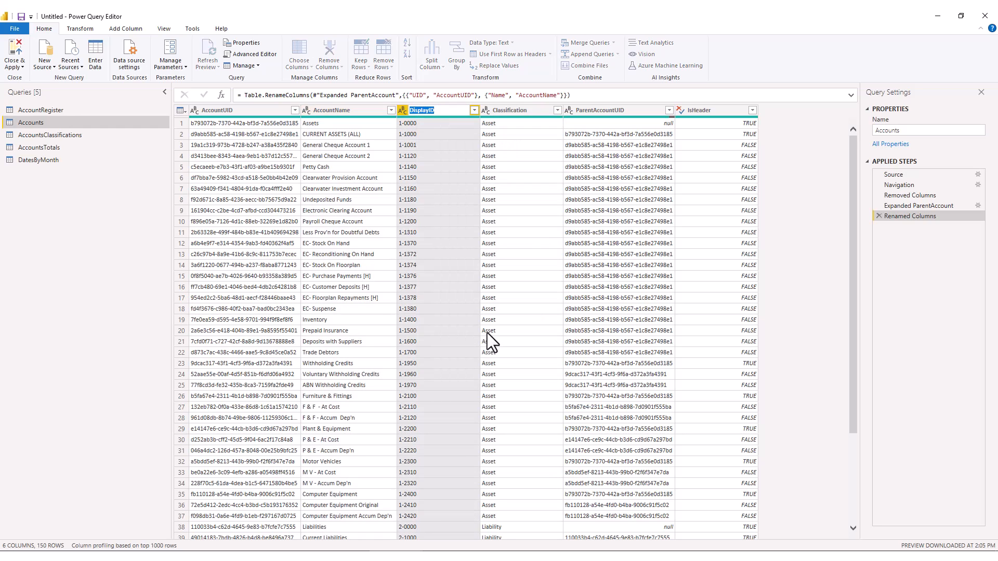
pyautogui.press('Home')
pyautogui.write('AccountNMu')
pyautogui.press('BackSpace')
pyautogui.press('BackSpace')
pyautogui.write('umber')
pyautogui.hotkey('shift', 'End')
pyautogui.press('Delete')
pyautogui.press('Return')
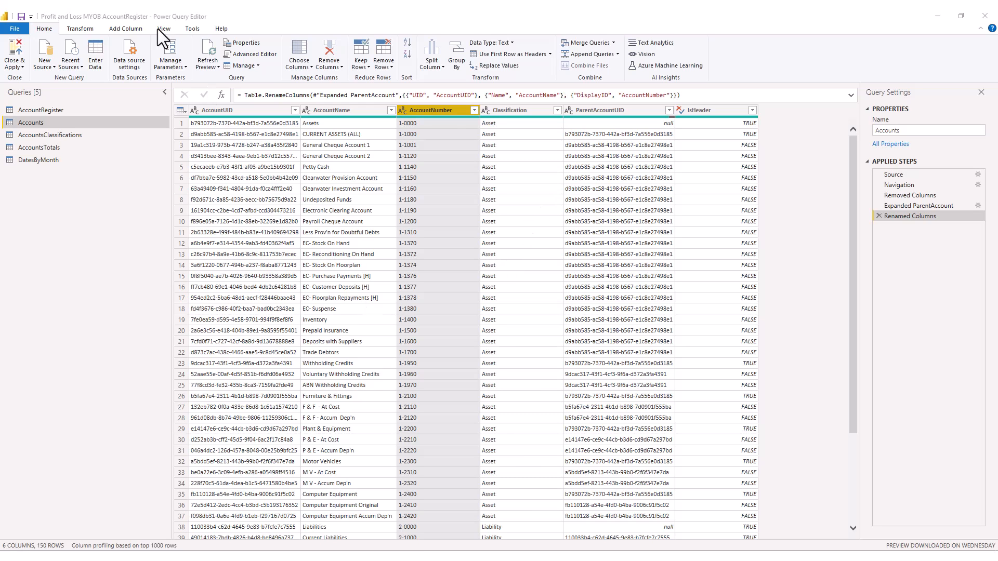
# - Add a custom column AccountNumberAndName with the formula [AccountNumber] & " " & [AccountName] and move it directly after AccountUID
pyautogui.click(112, 23)
pyautogui.click(124, 29)
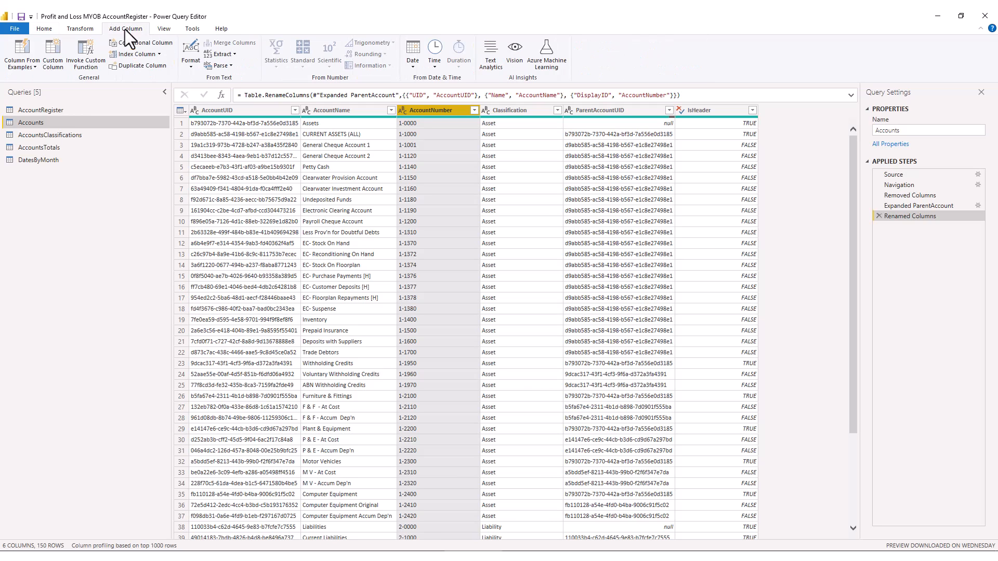
pyautogui.click(57, 56)
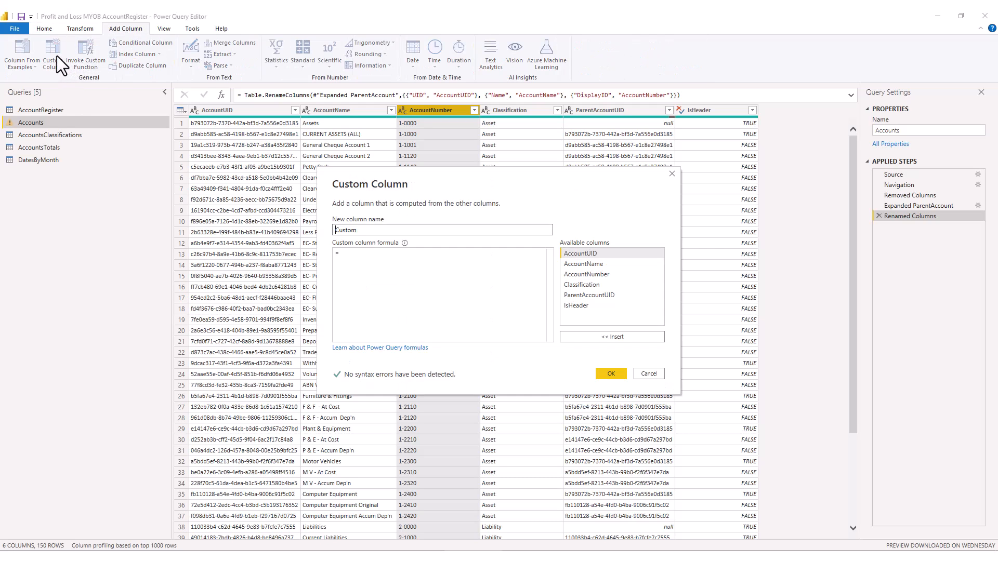
pyautogui.doubleClick(350, 231)
pyautogui.write('AccountNumberAndName')
pyautogui.click(357, 262)
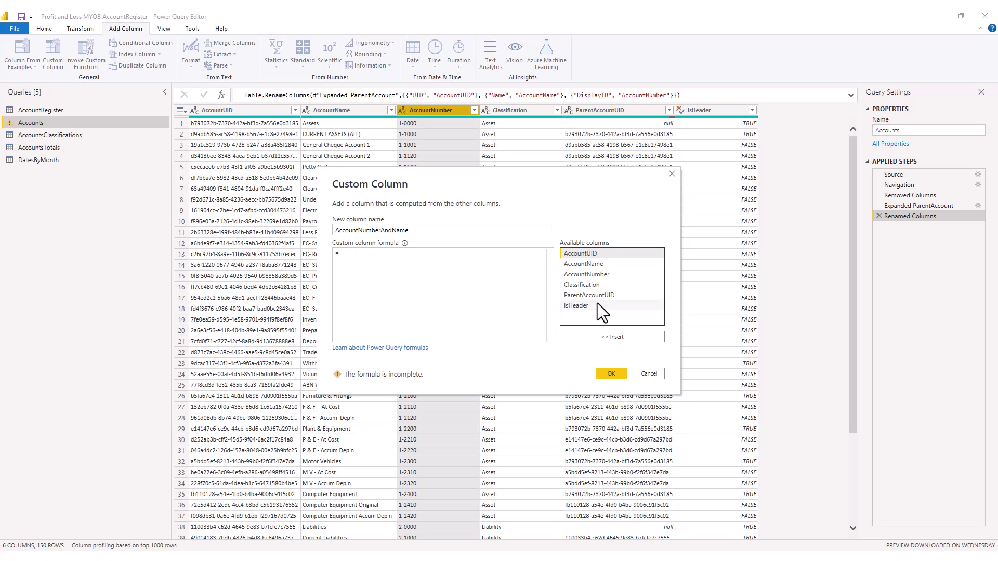
pyautogui.doubleClick(584, 277)
pyautogui.write('& " "')
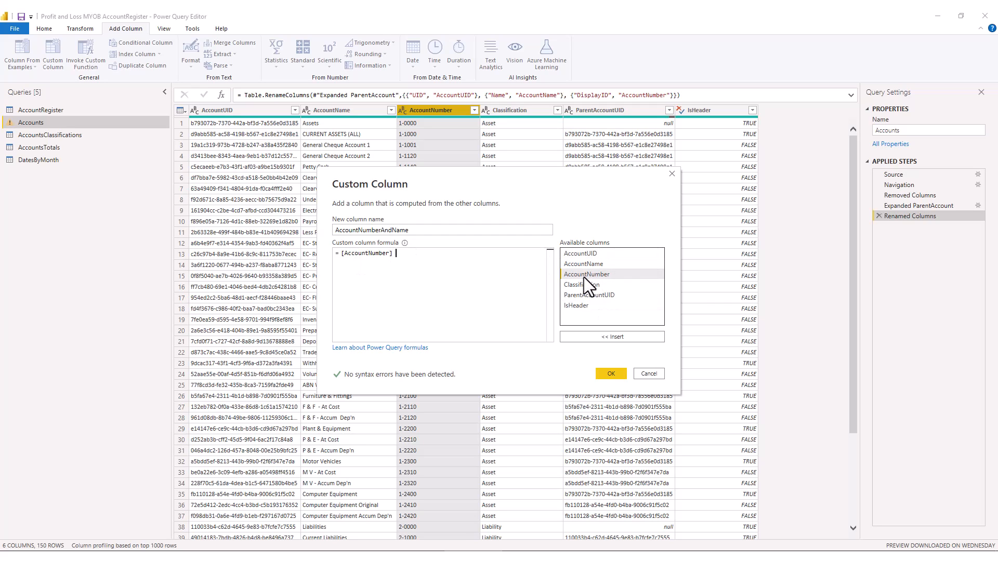
pyautogui.write(' &')
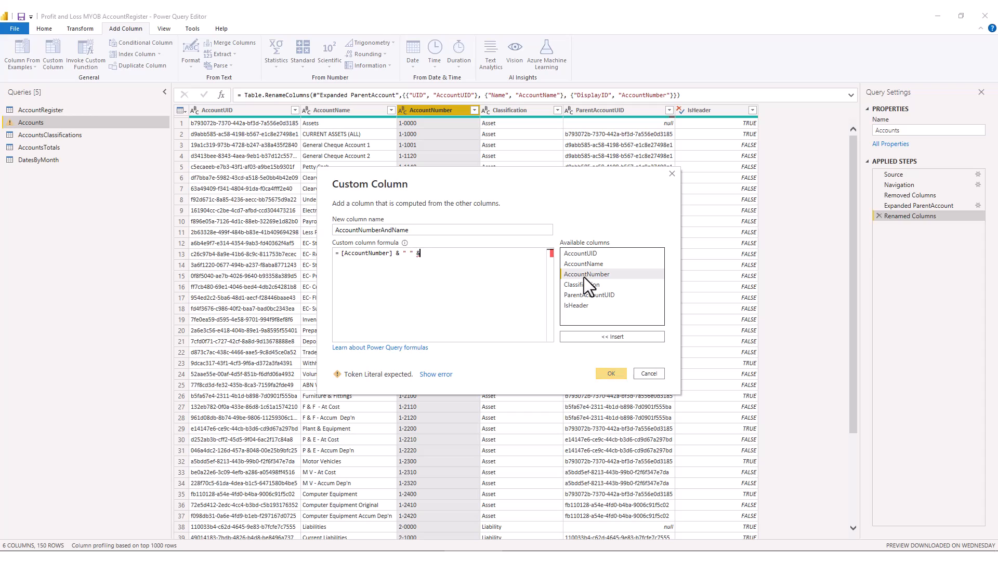
pyautogui.doubleClick(606, 266)
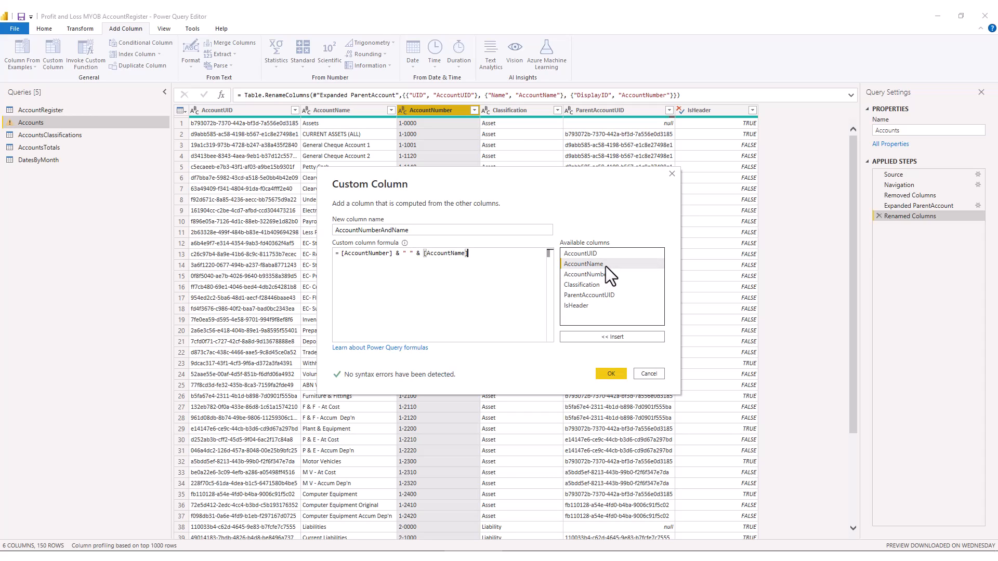
pyautogui.click(618, 374)
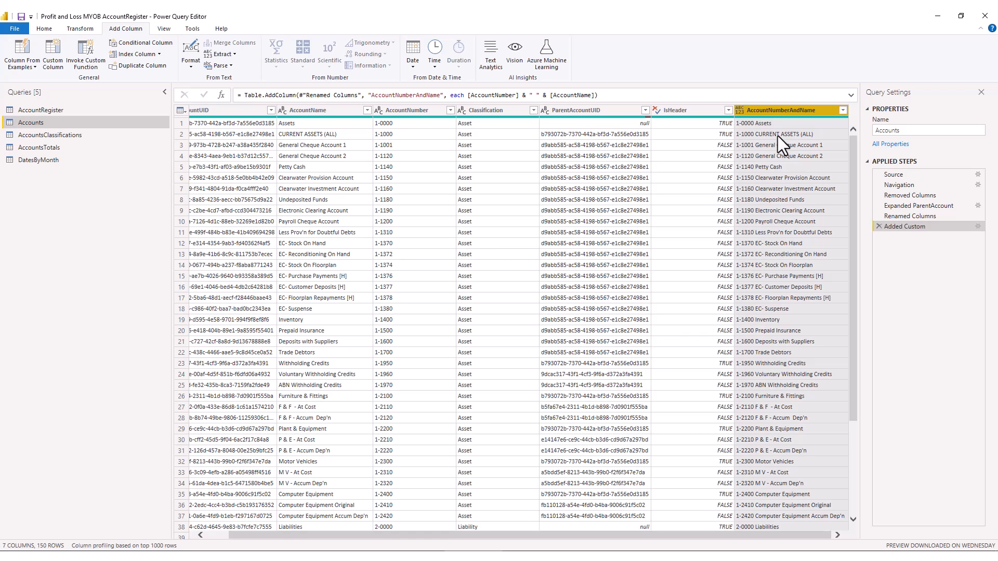
pyautogui.moveTo(768, 108); pyautogui.dragTo(385, 109)
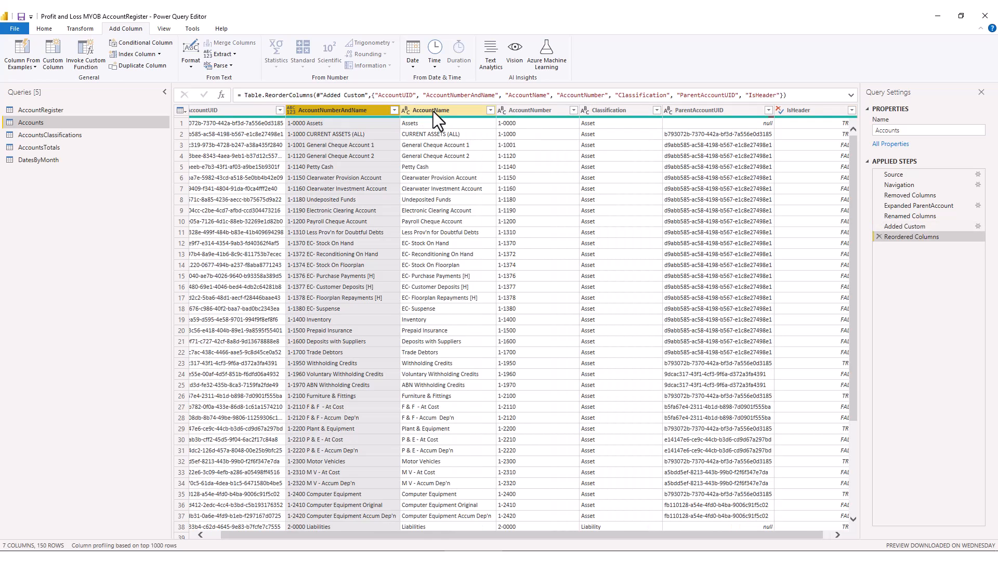
# - Move the AccountNumber column of Accounts directly before AccountName
pyautogui.click(431, 111)
pyautogui.moveTo(519, 110); pyautogui.dragTo(433, 111)
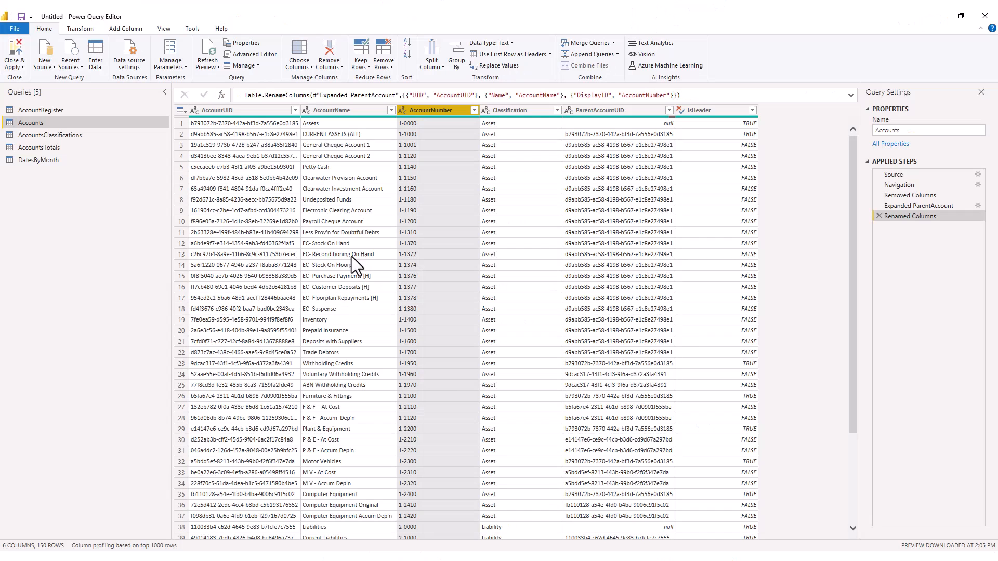
# - Remove the DataFile and UID columns from the AccountRegister query
pyautogui.click(51, 112)
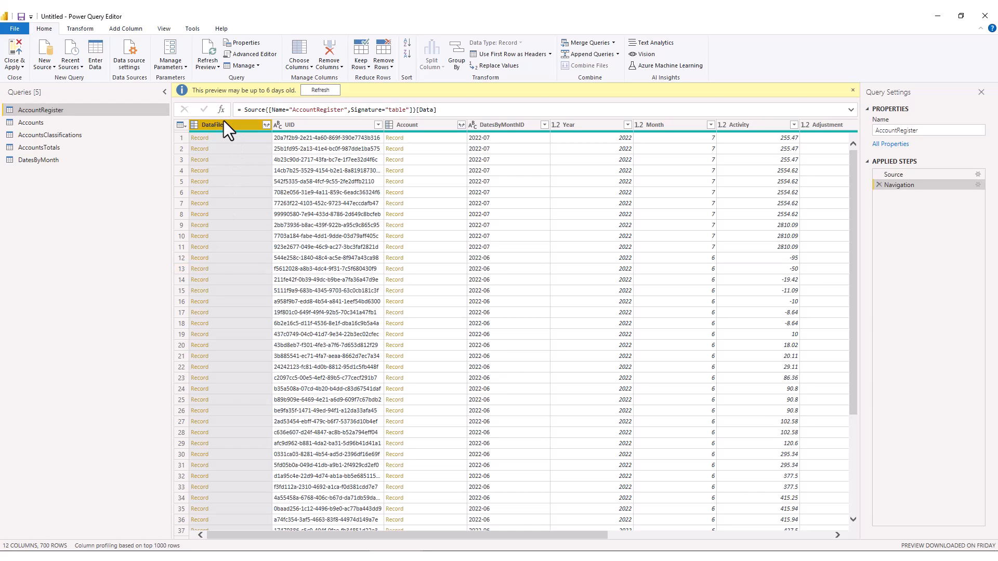
pyautogui.press('Delete')
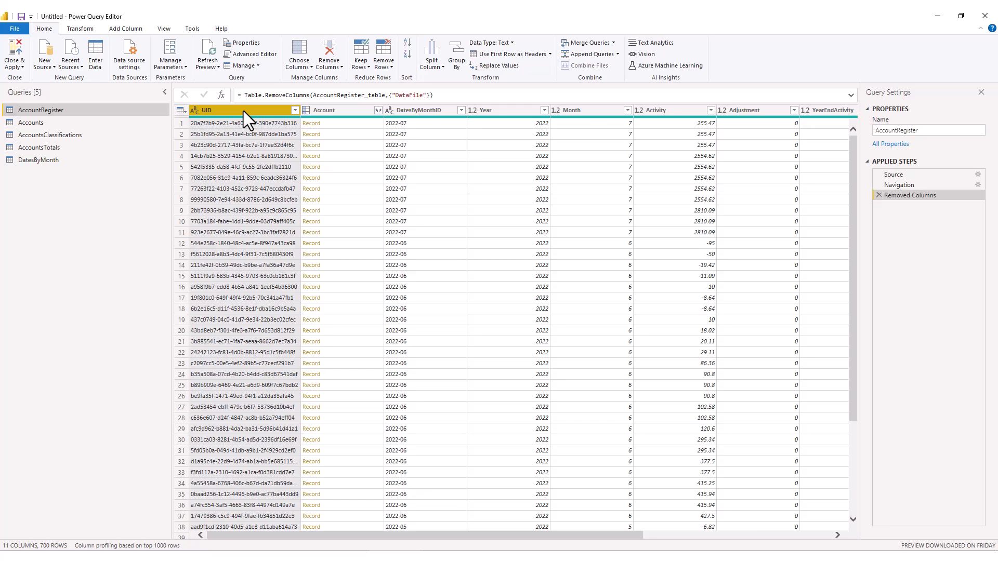
pyautogui.press('Delete')
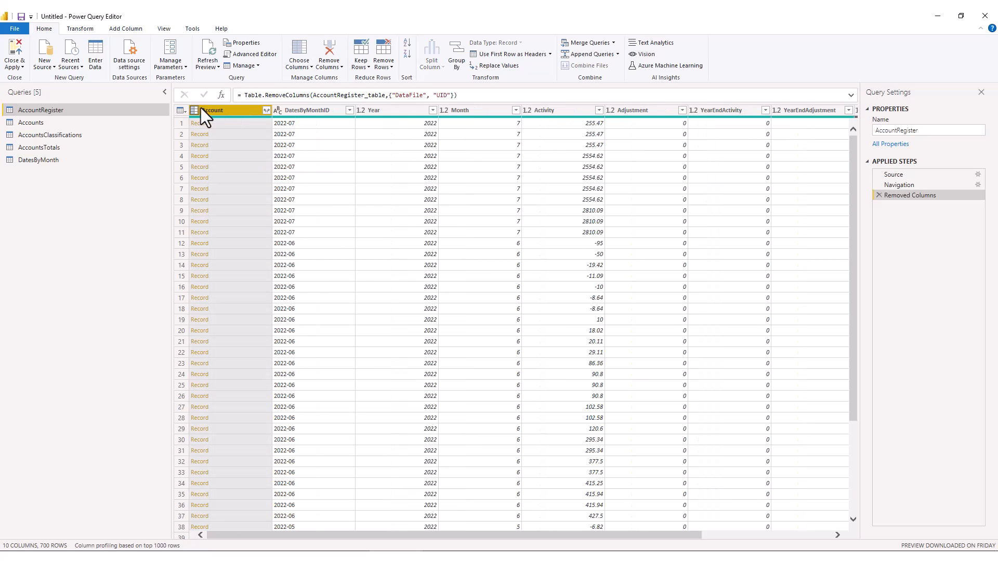
# - Expand the Account column of AccountRegister to only its UID field and name the expanded column AccountUID in the step's formula
pyautogui.click(266, 110)
pyautogui.click(130, 143)
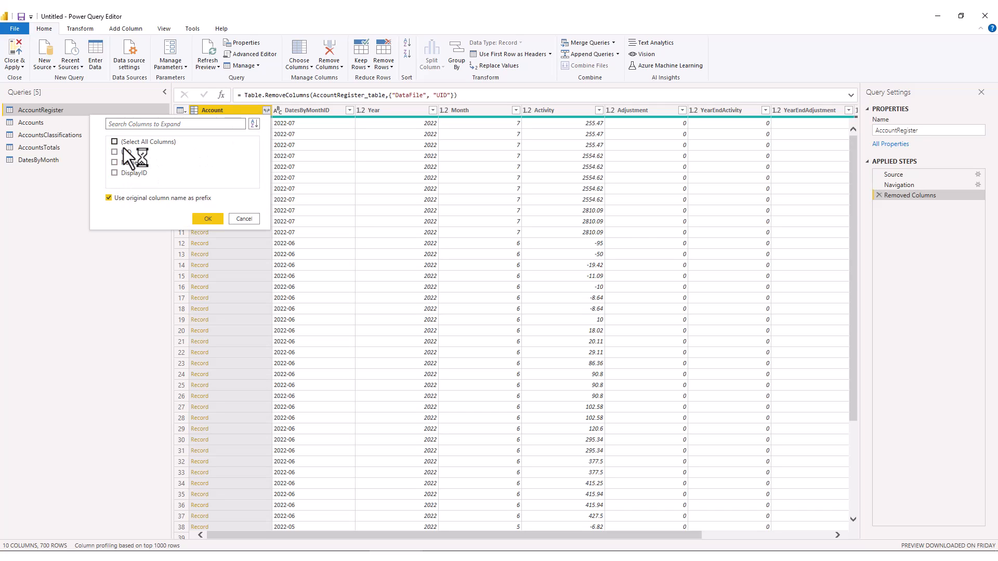
pyautogui.click(209, 219)
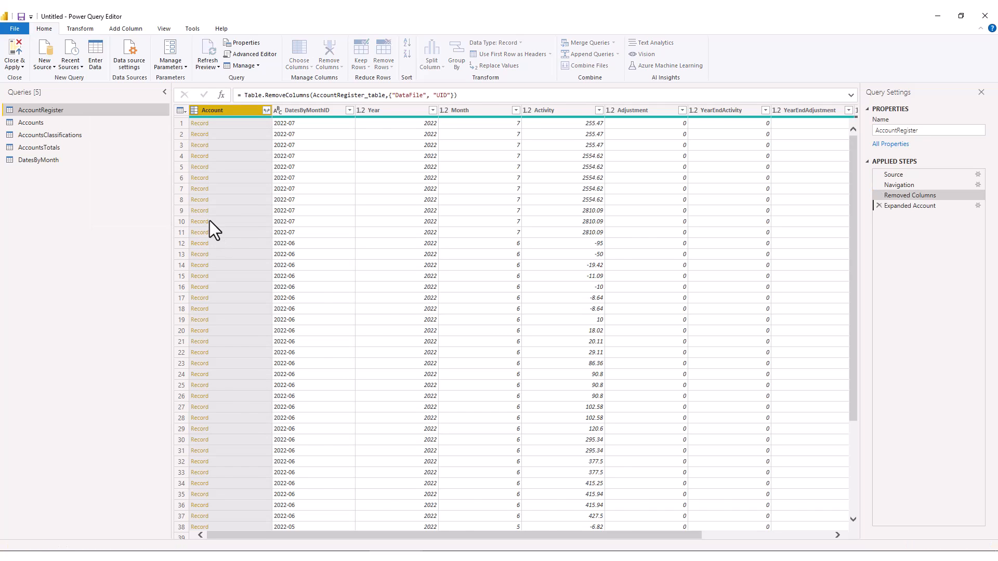
pyautogui.click(502, 95)
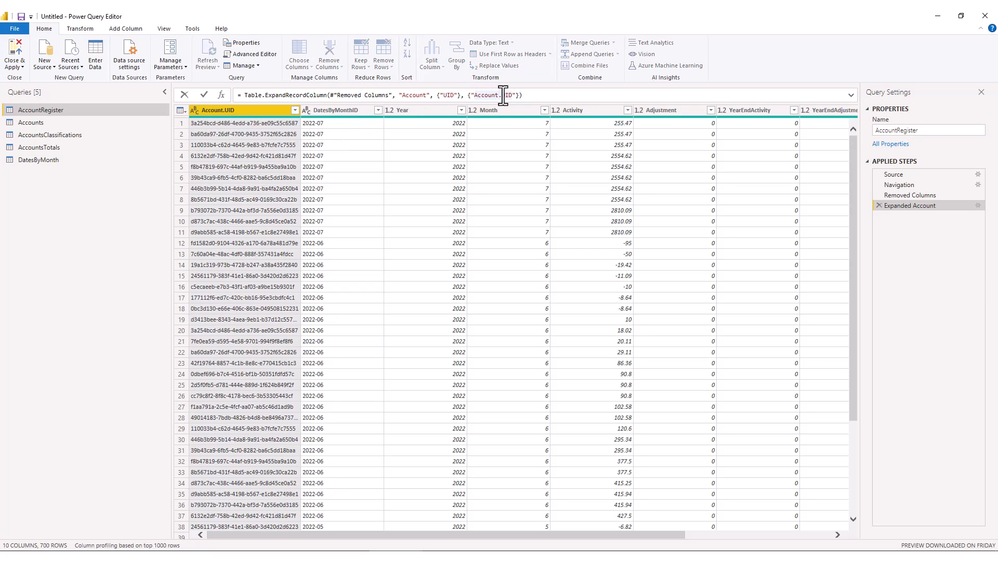
pyautogui.press('BackSpace')
pyautogui.press('Return')
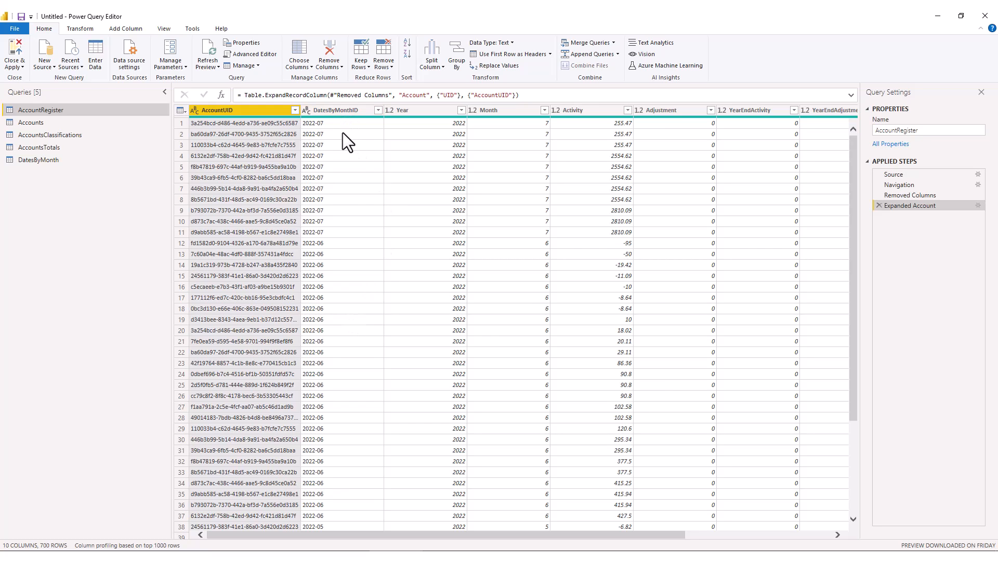
# - Remove the Year, Month, UnitCount and RowVersion columns from AccountRegister
pyautogui.click(419, 111)
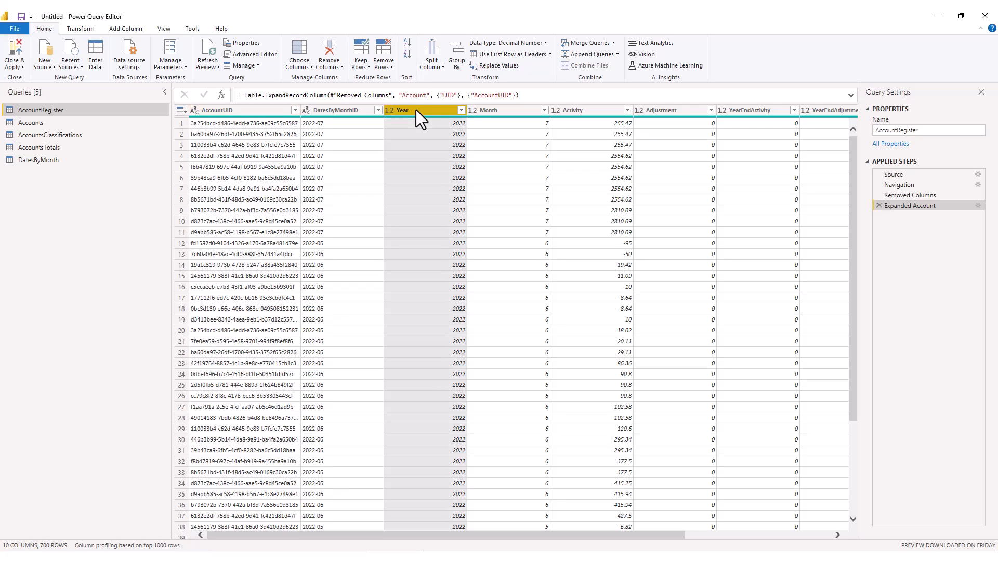
pyautogui.keyDown('ctrl'); pyautogui.click(526, 110); pyautogui.keyUp('ctrl')
pyautogui.press('Delete')
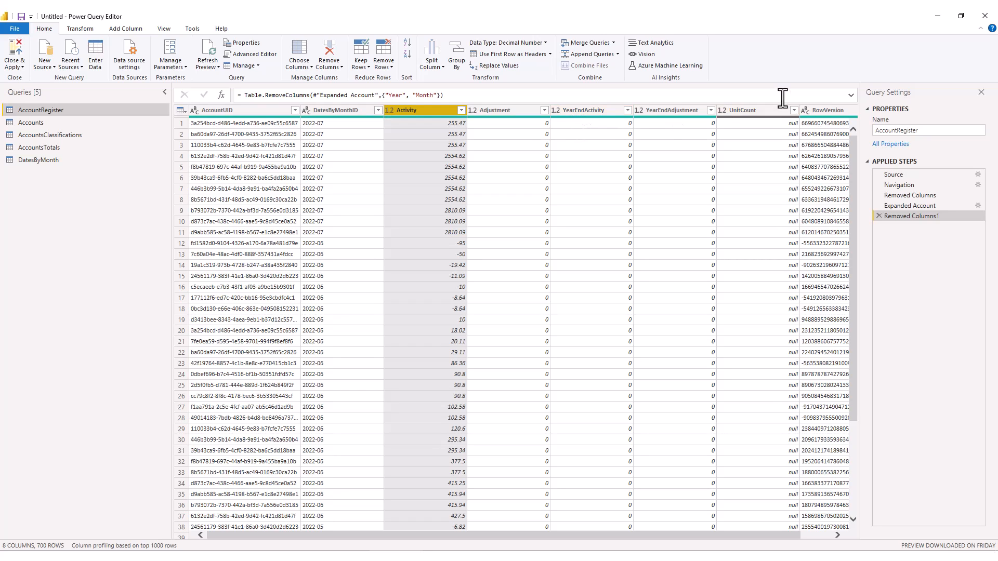
pyautogui.click(764, 111)
pyautogui.hotkey('shift', 'Right')
pyautogui.press('Delete')
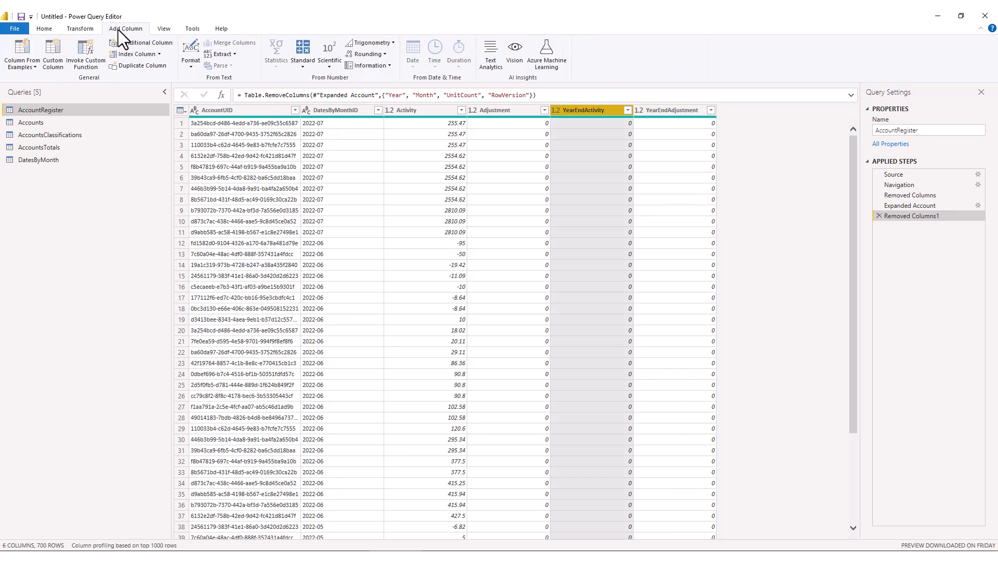
# - Add a custom column Movement to AccountRegister with the formula [Activity] + [Adjustment] + [YearEndActivity] + [YearEndAdjustment]
pyautogui.click(54, 50)
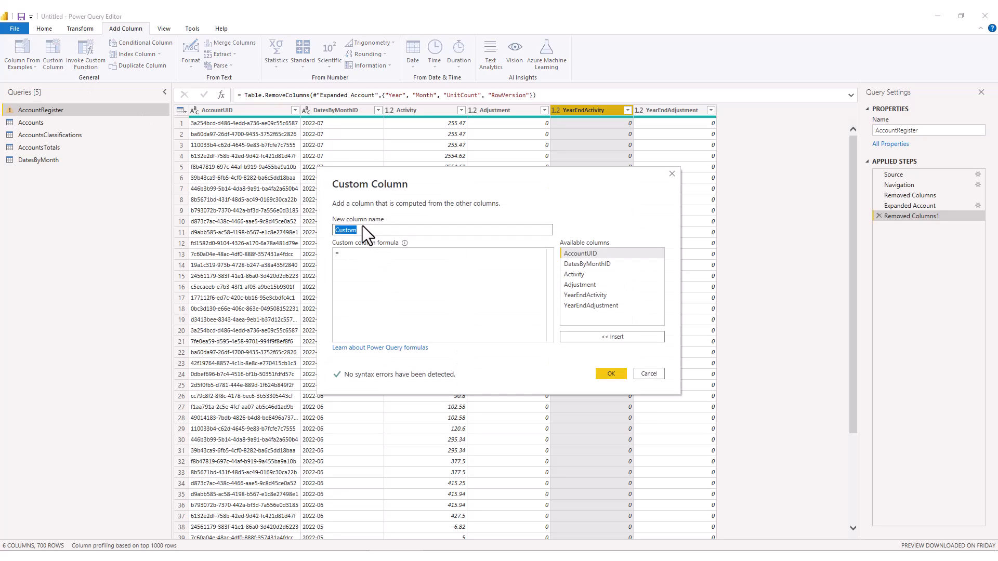
pyautogui.write('Movement')
pyautogui.click(363, 260)
pyautogui.click(581, 274)
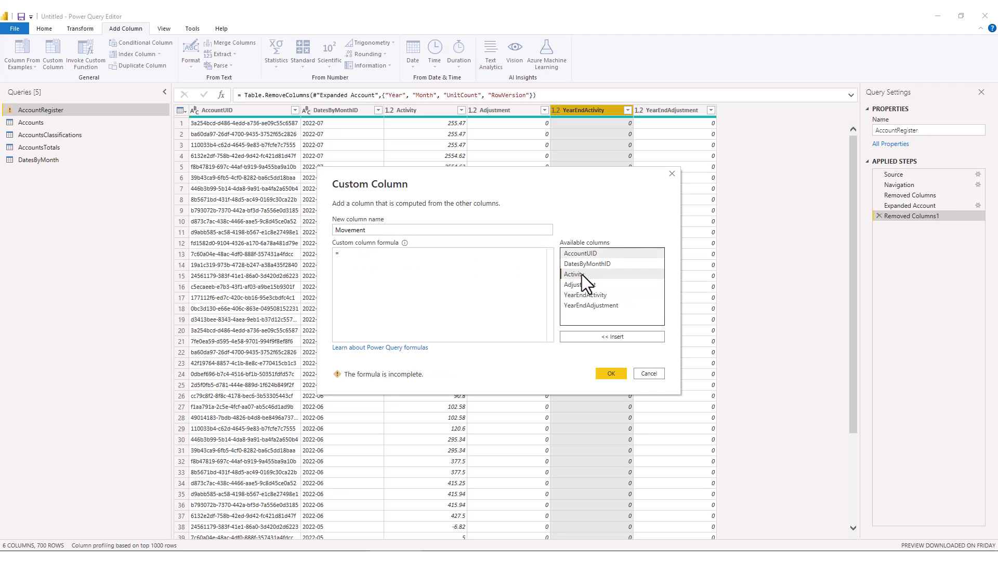
pyautogui.doubleClick(581, 274)
pyautogui.write('+')
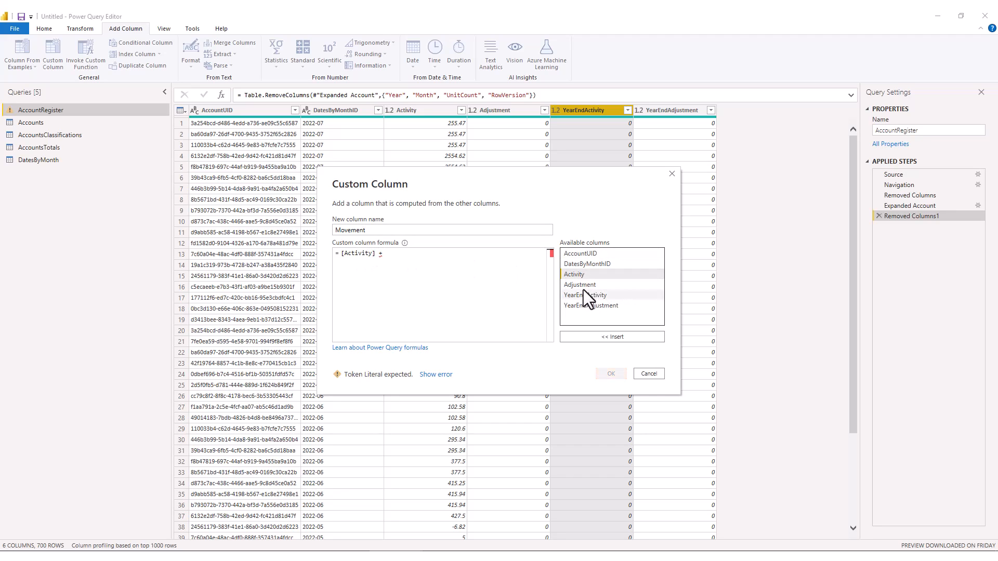
pyautogui.doubleClick(582, 285)
pyautogui.write('+')
pyautogui.doubleClick(585, 295)
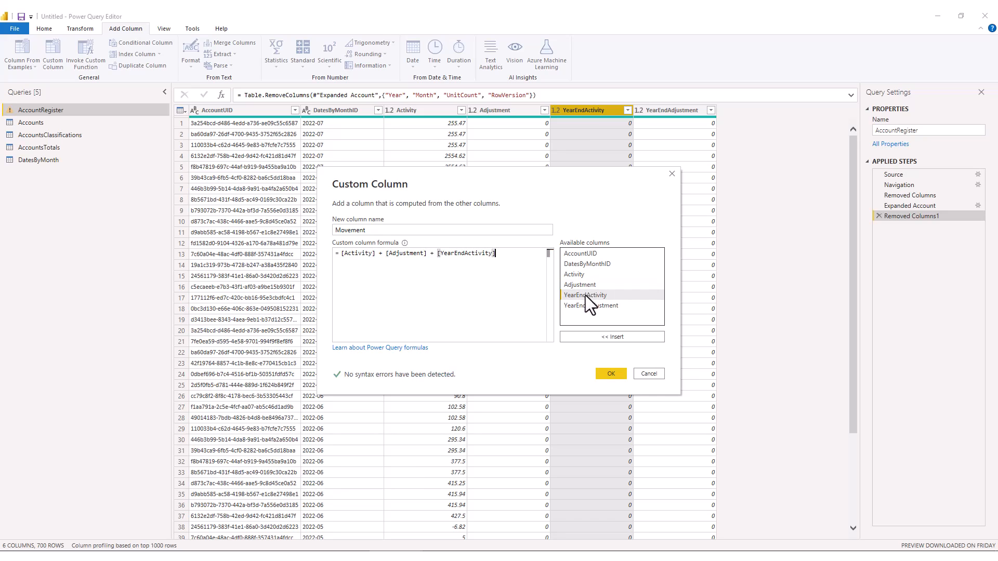
pyautogui.write('+')
pyautogui.doubleClick(582, 305)
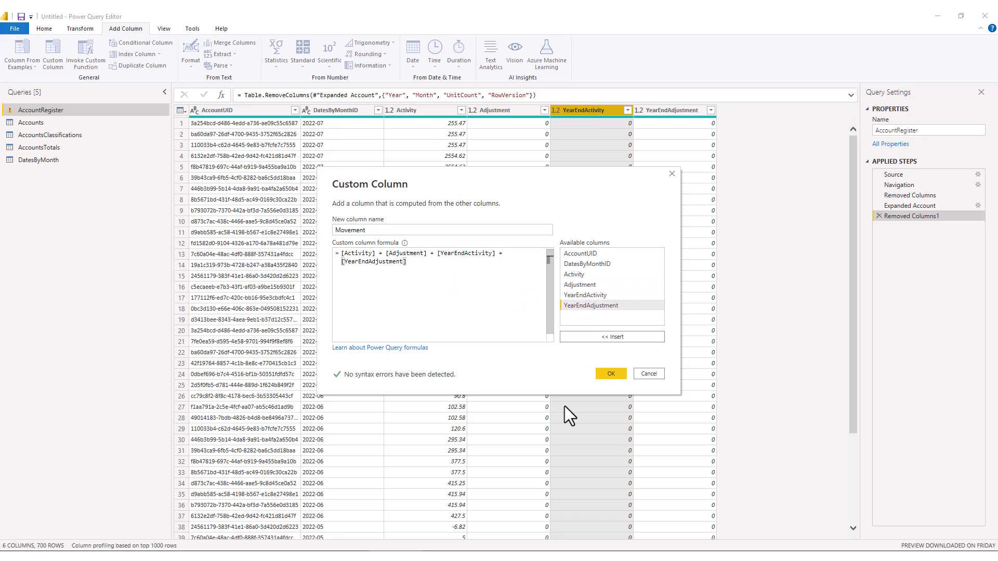
pyautogui.click(611, 374)
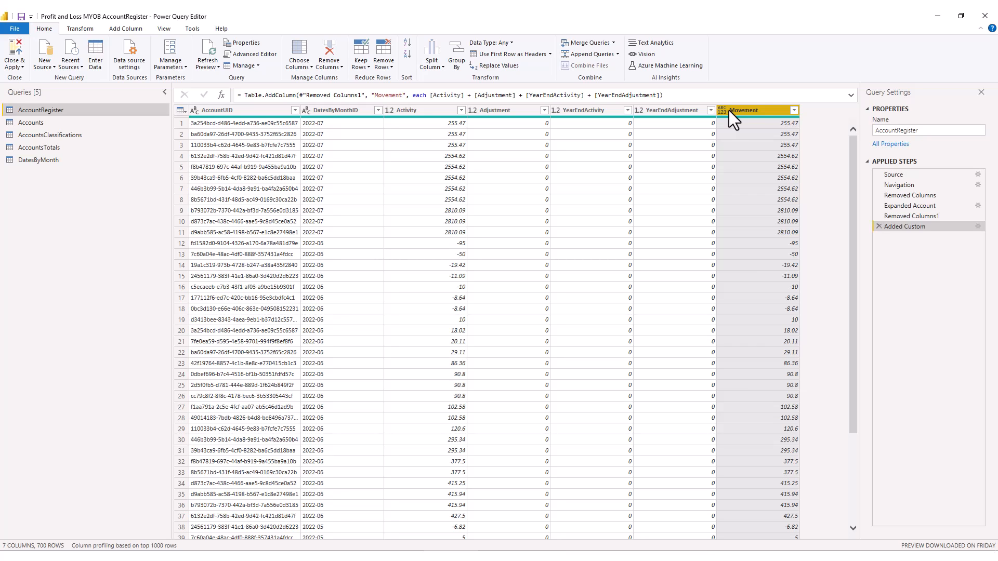
# - Try changing the Movement column's data type to Decimal Number as a separate step, and delete that Changed Type step
pyautogui.rightClick(755, 111)
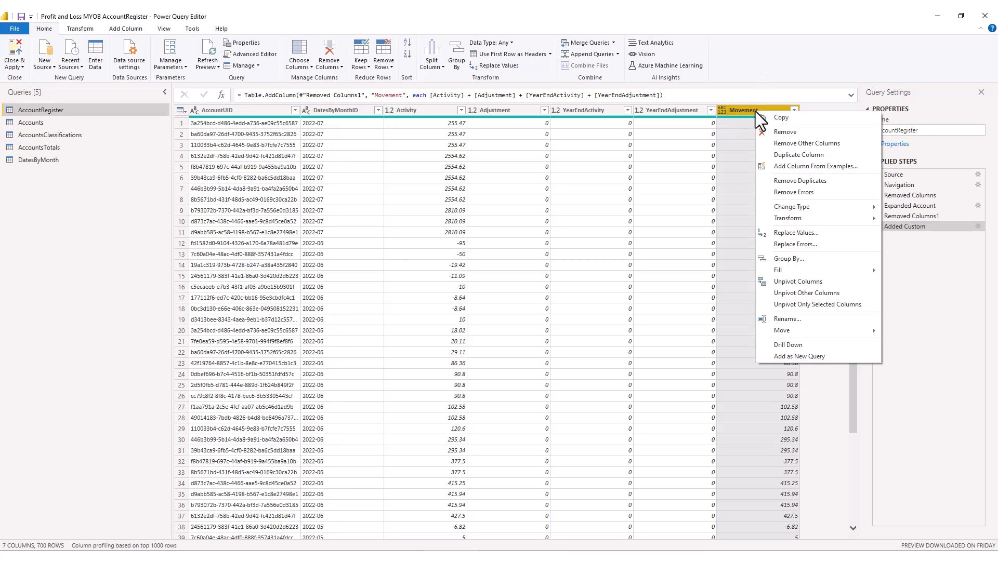
pyautogui.moveTo(781, 208)
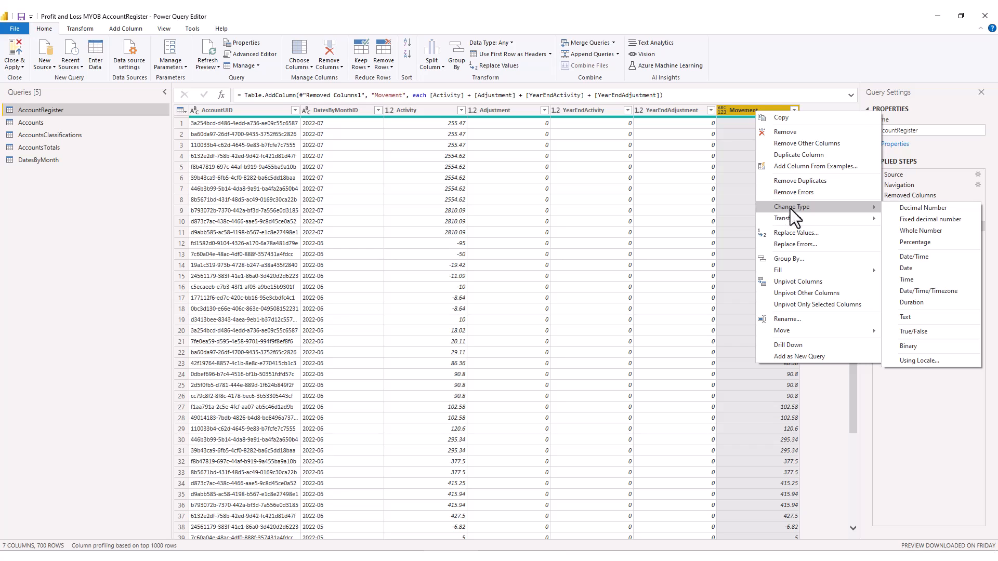
pyautogui.click(925, 211)
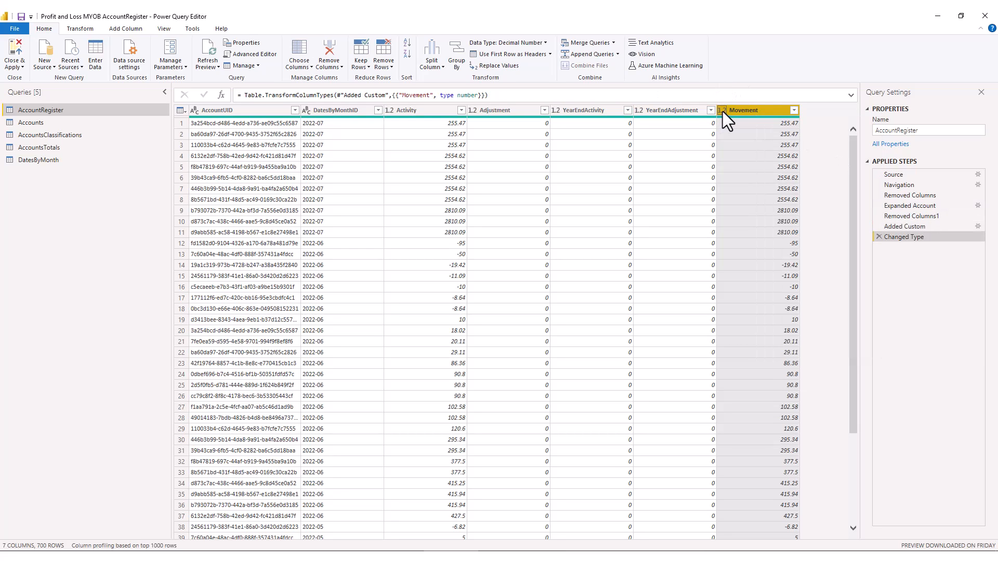
pyautogui.click(879, 236)
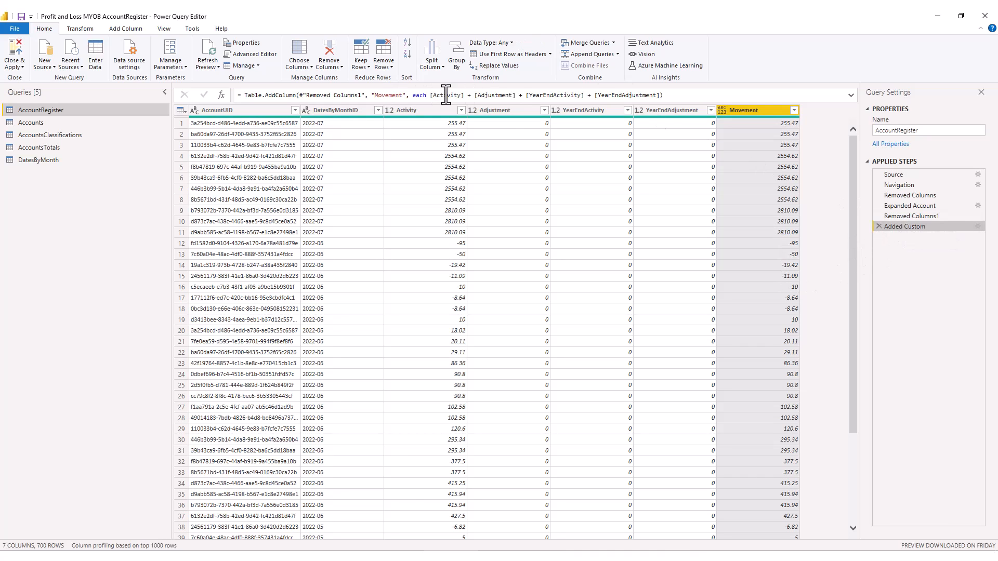
# - Append Decimal.Type as the column type argument in the Table.AddColumn formula that creates Movement
pyautogui.moveTo(410, 96); pyautogui.dragTo(664, 92)
pyautogui.click(660, 96)
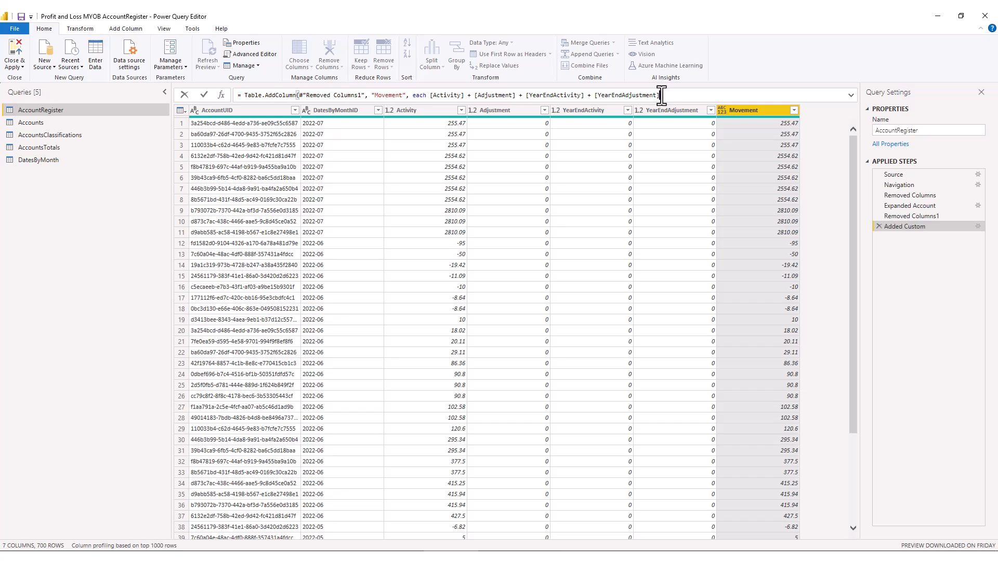
pyautogui.write(', ')
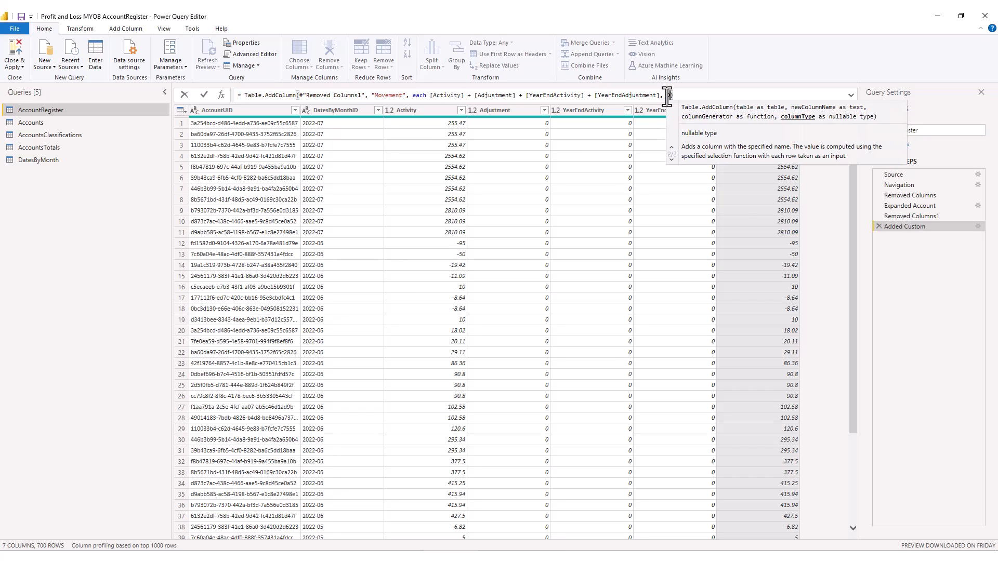
pyautogui.write('Dc')
pyautogui.press('BackSpace')
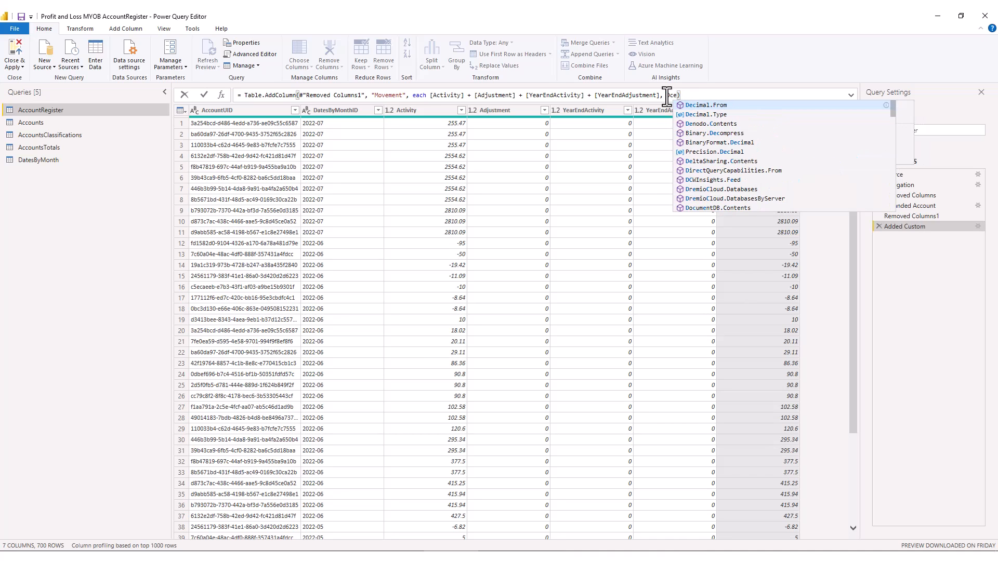
pyautogui.write('ecimal.Tye')
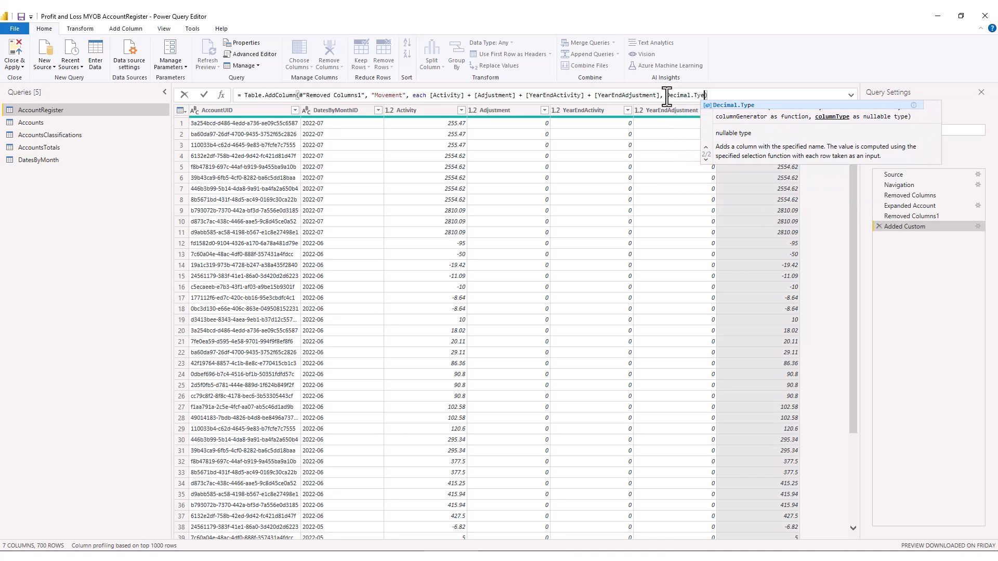
pyautogui.press('BackSpace')
pyautogui.write('pe')
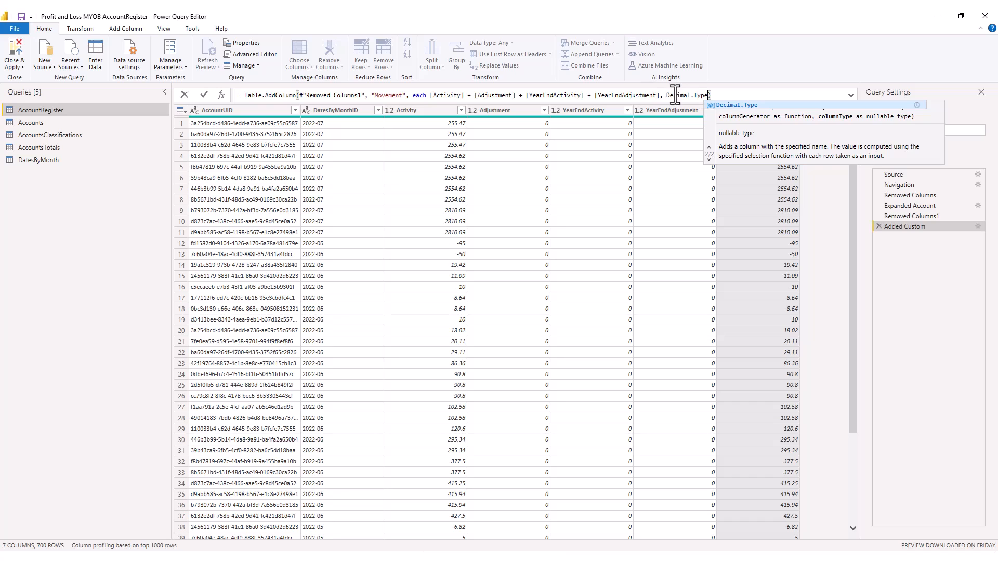
pyautogui.click(832, 229)
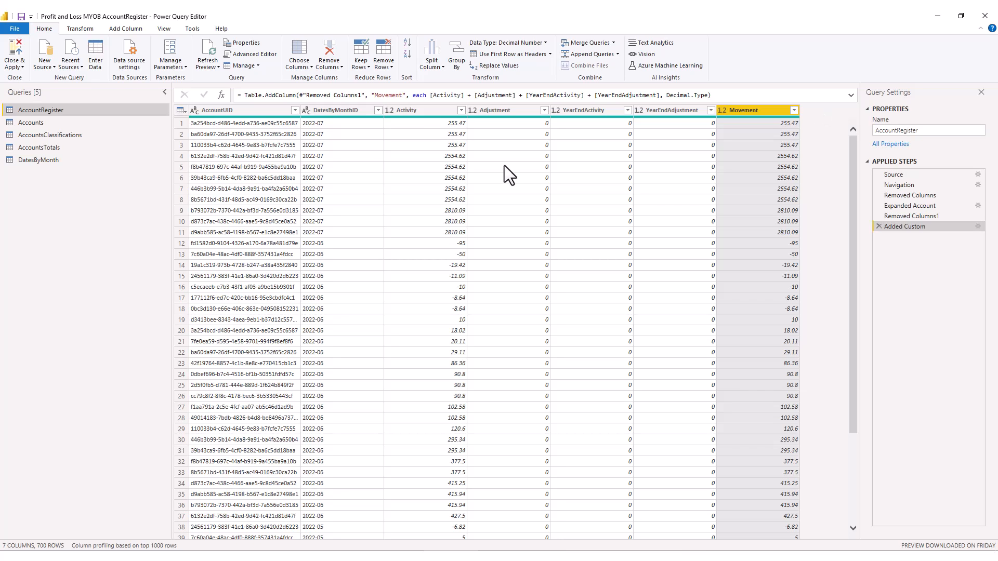
# - Remove the Activity, Adjustment, YearEndActivity and YearEndAdjustment columns from AccountRegister
pyautogui.click(409, 109)
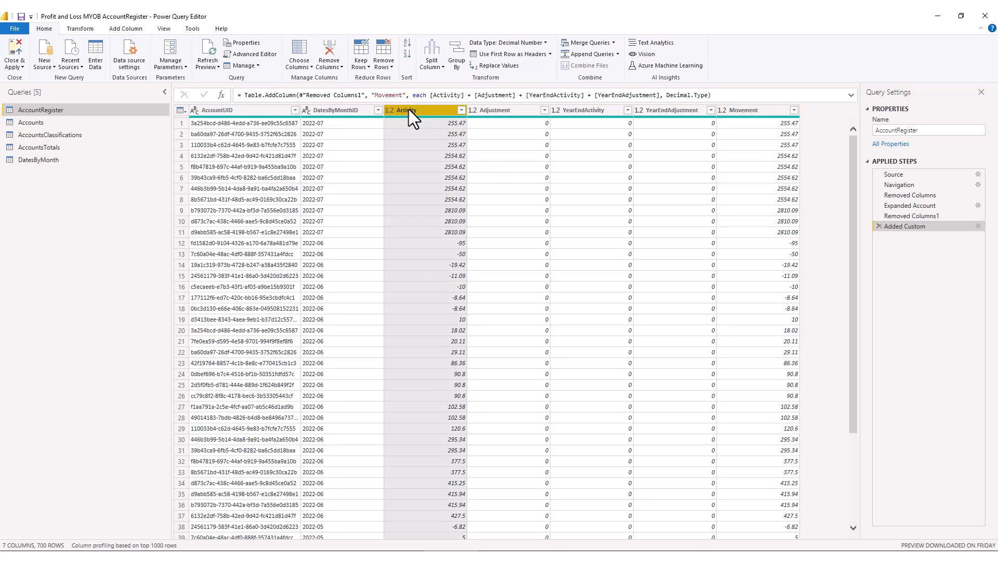
pyautogui.hotkey('shift', 'Right')
pyautogui.hotkey('shift', 'Right')
pyautogui.hotkey('shift', 'Right')
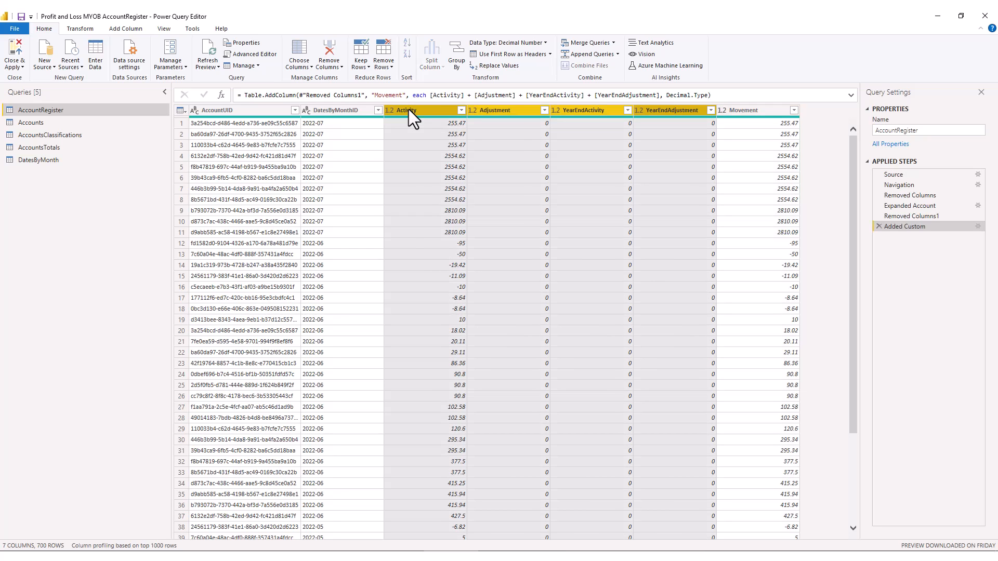
pyautogui.press('Delete')
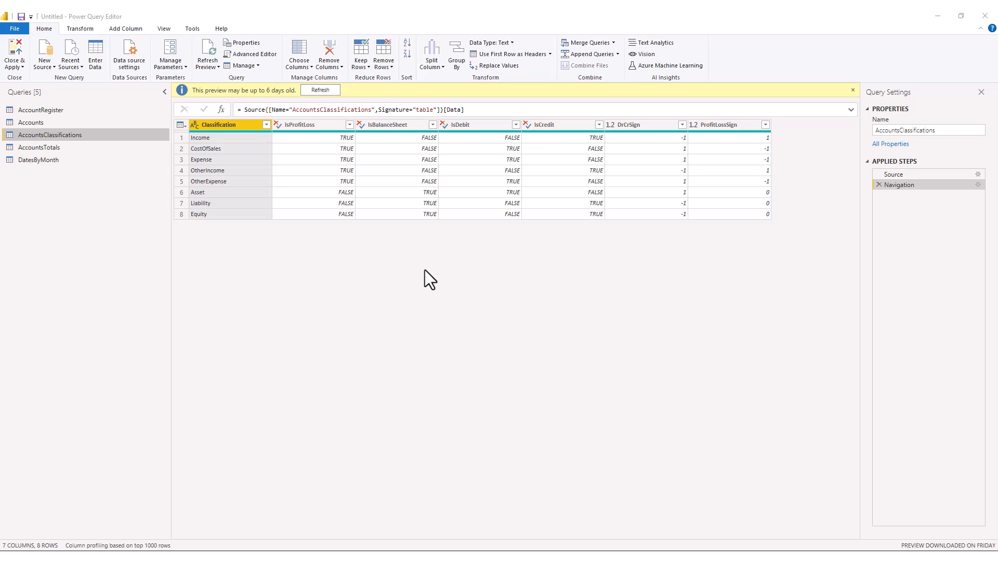
# - Remove the IsBalanceSheet, IsDebit, IsCredit, DrCrSign and ProfitLossSign columns from AccountsClassifications
pyautogui.click(297, 122)
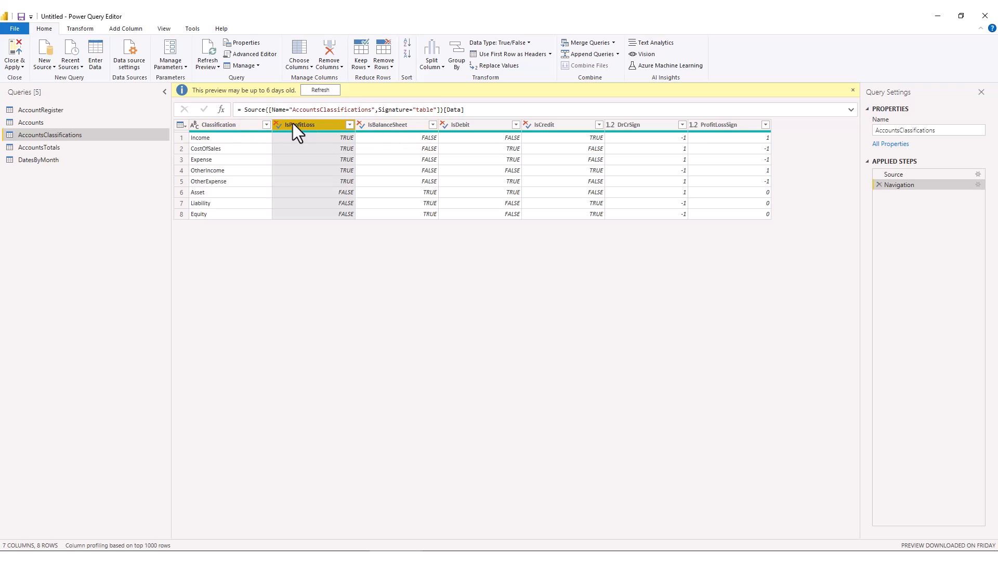
pyautogui.click(391, 128)
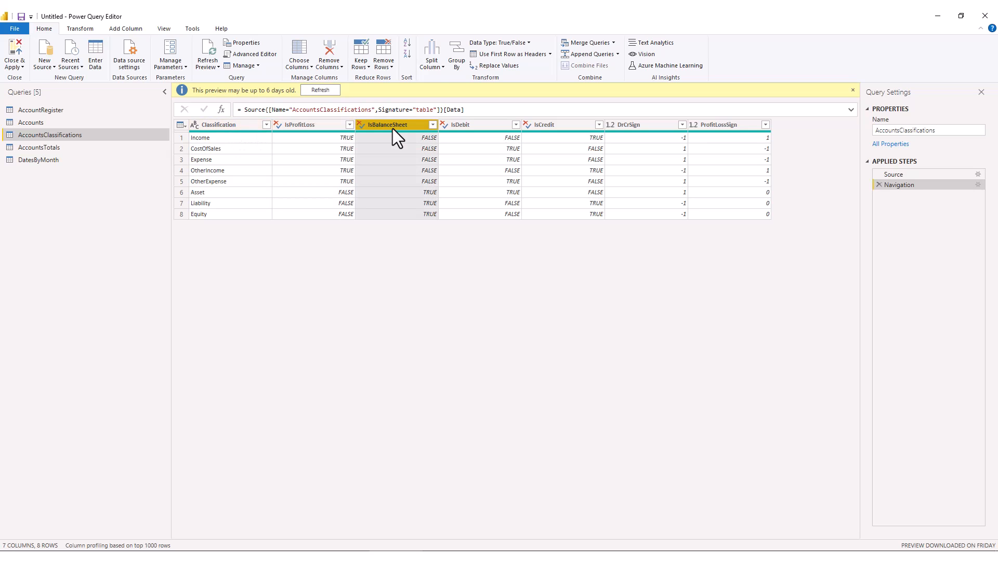
pyautogui.hotkey('shift', 'Right')
pyautogui.hotkey('shift', 'Right')
pyautogui.hotkey('shift', 'Right')
pyautogui.hotkey('shift', 'Right')
pyautogui.press('Delete')
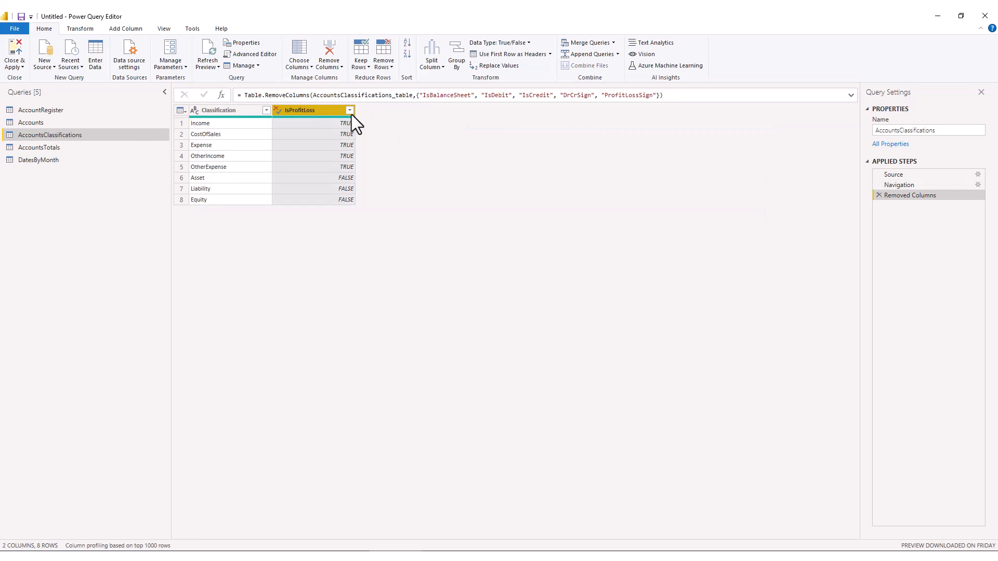
# - View the AccountsTotals query, and close the query editor with all changes applied to the report
pyautogui.click(55, 149)
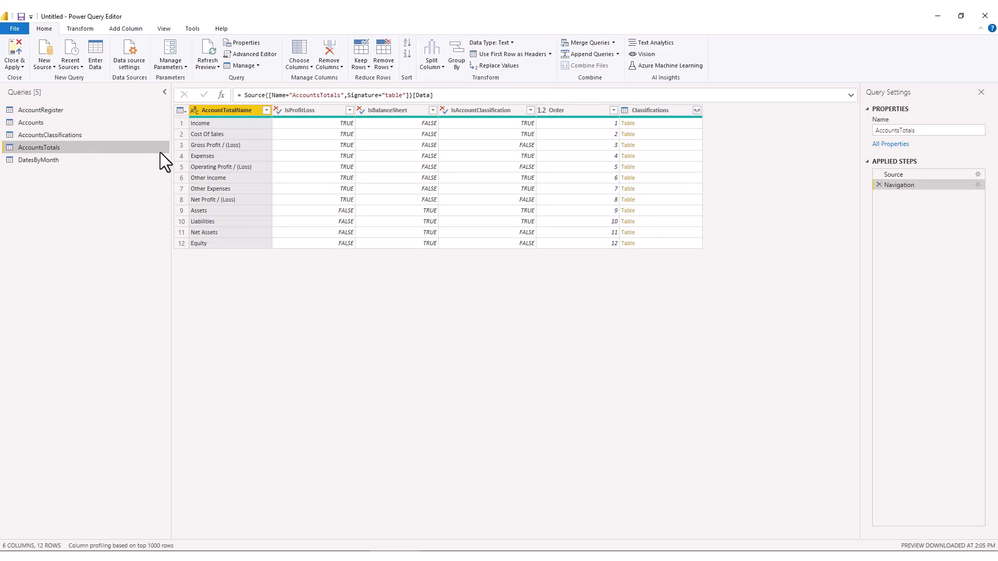
pyautogui.click(17, 48)
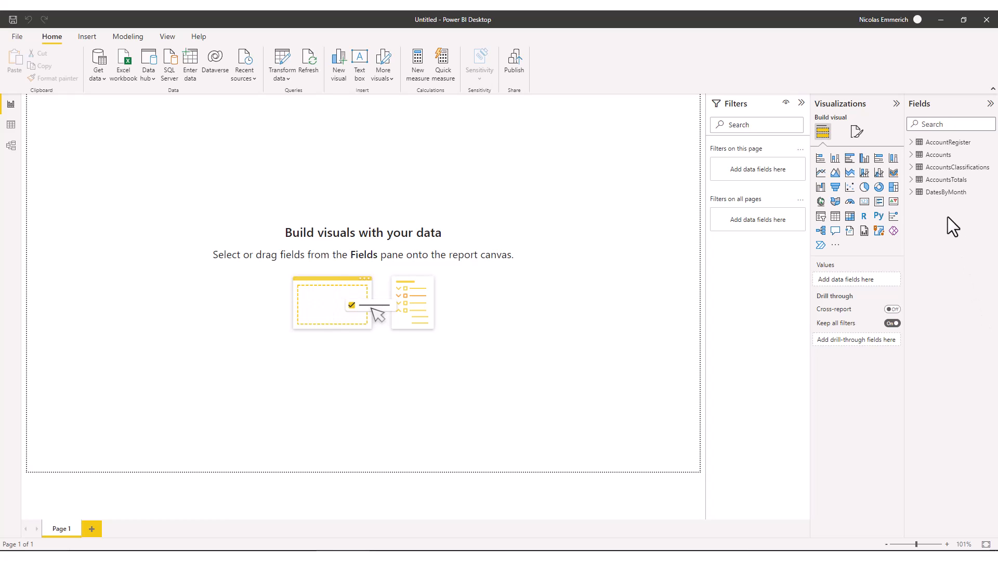
# - Delete the existing relationship between AccountRegister and Accounts from the data model
pyautogui.rightClick(939, 144)
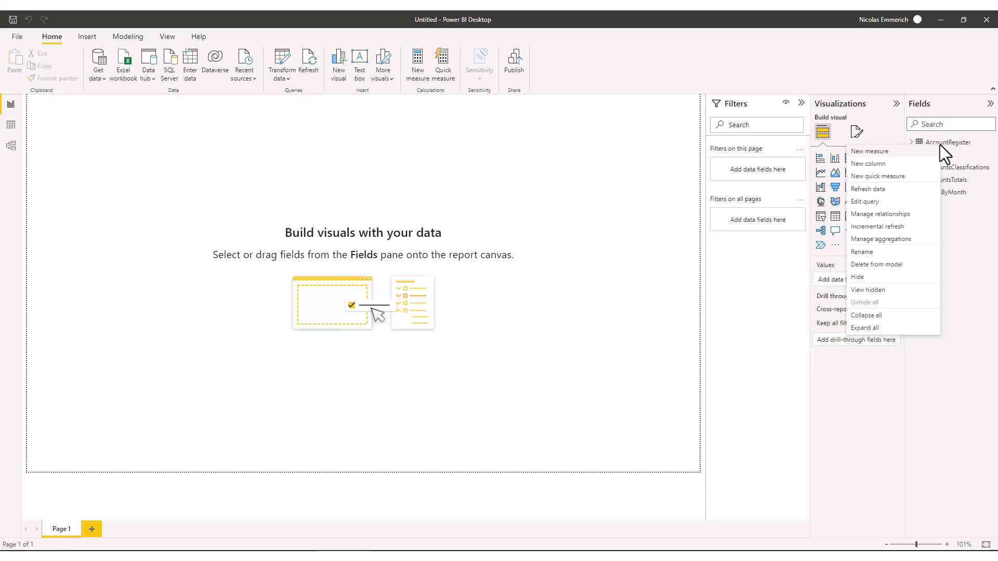
pyautogui.click(886, 215)
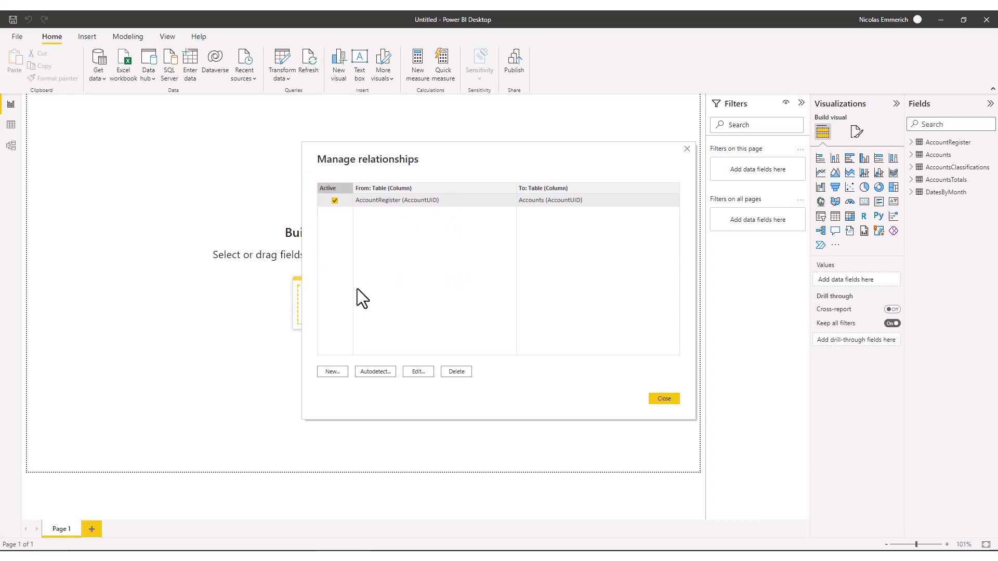
pyautogui.click(456, 372)
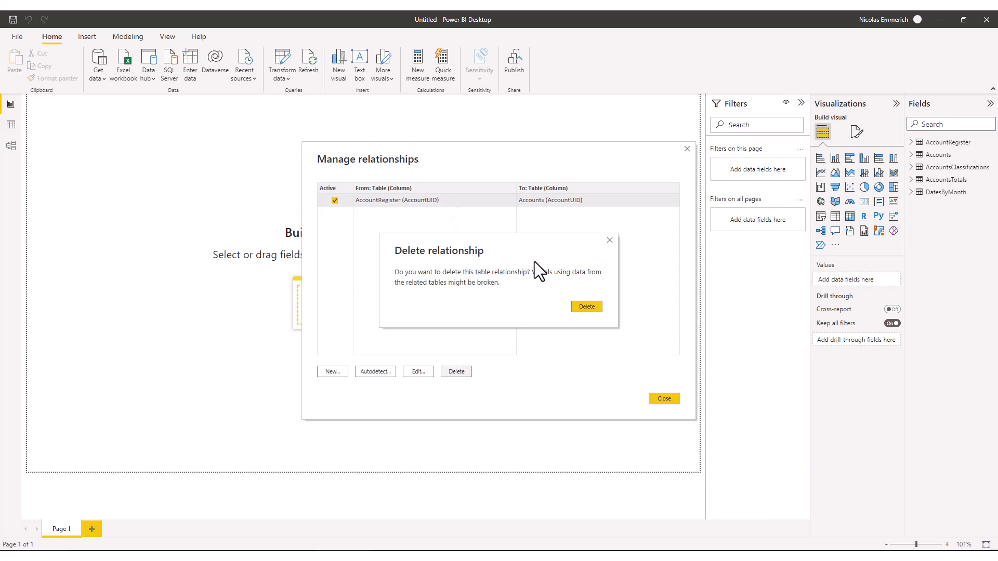
pyautogui.click(591, 307)
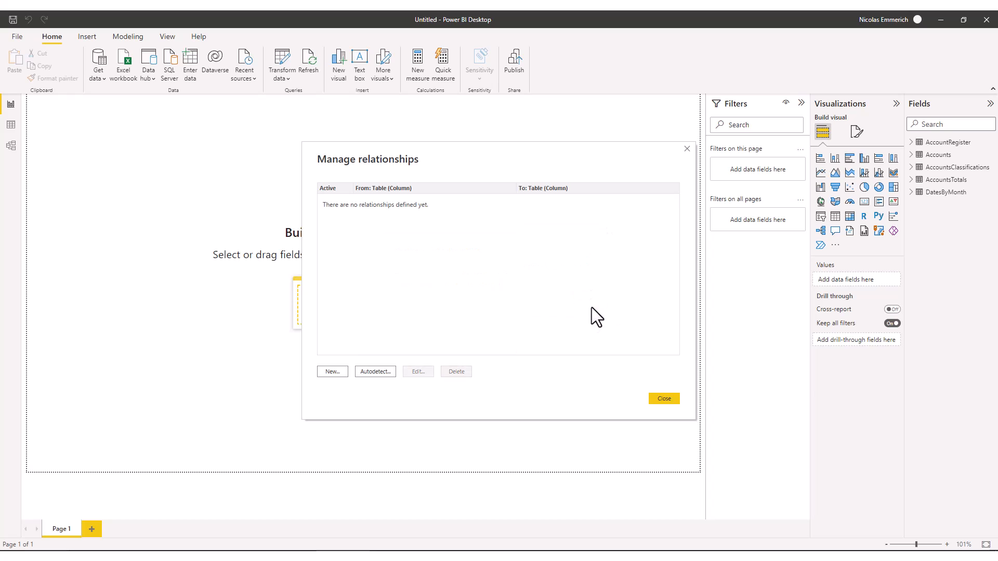
# - Create an active many-to-one relationship from AccountRegister to Accounts on the AccountUID columns, with single cross filter direction
pyautogui.click(335, 371)
pyautogui.click(367, 187)
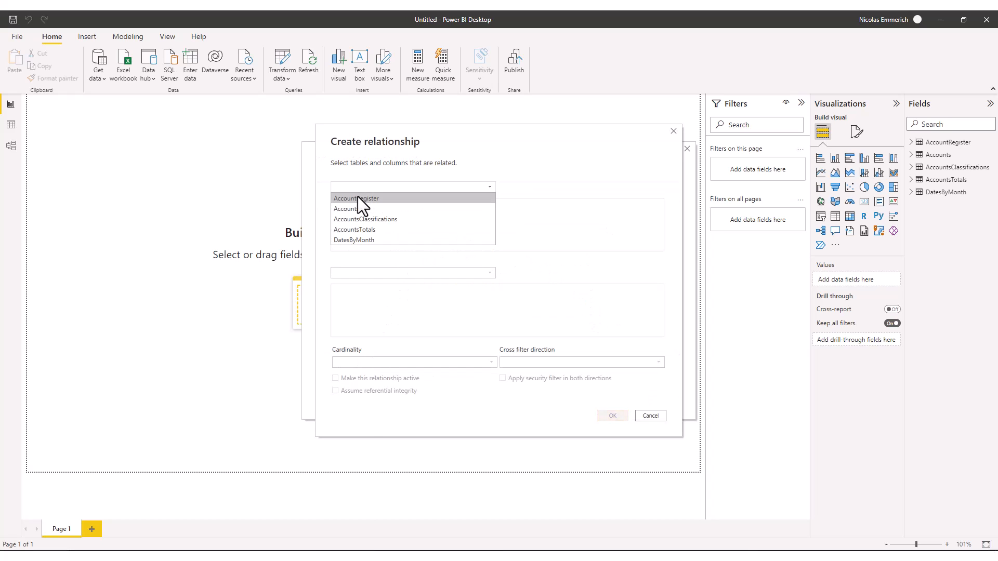
pyautogui.click(358, 197)
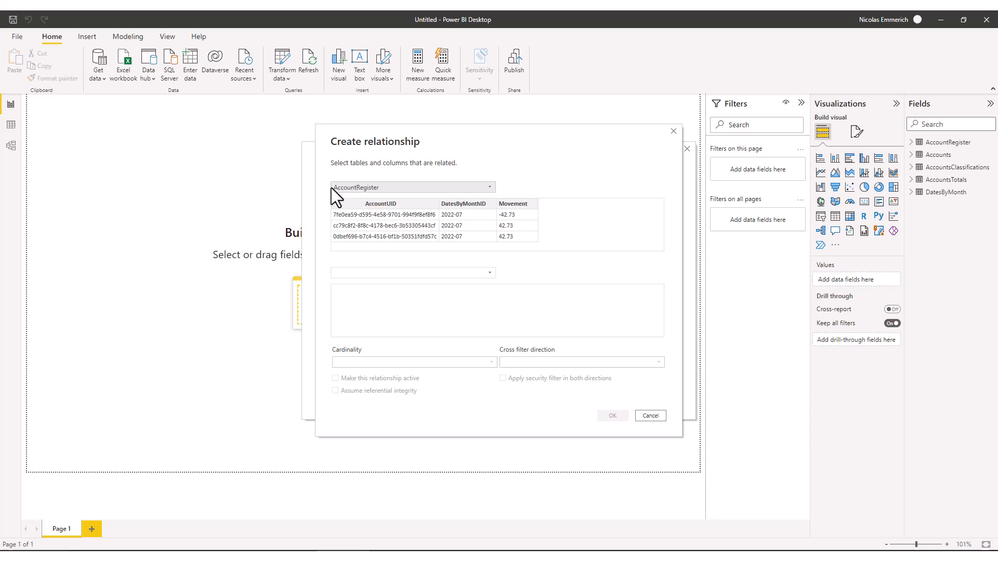
pyautogui.click(380, 203)
pyautogui.click(425, 273)
pyautogui.click(397, 285)
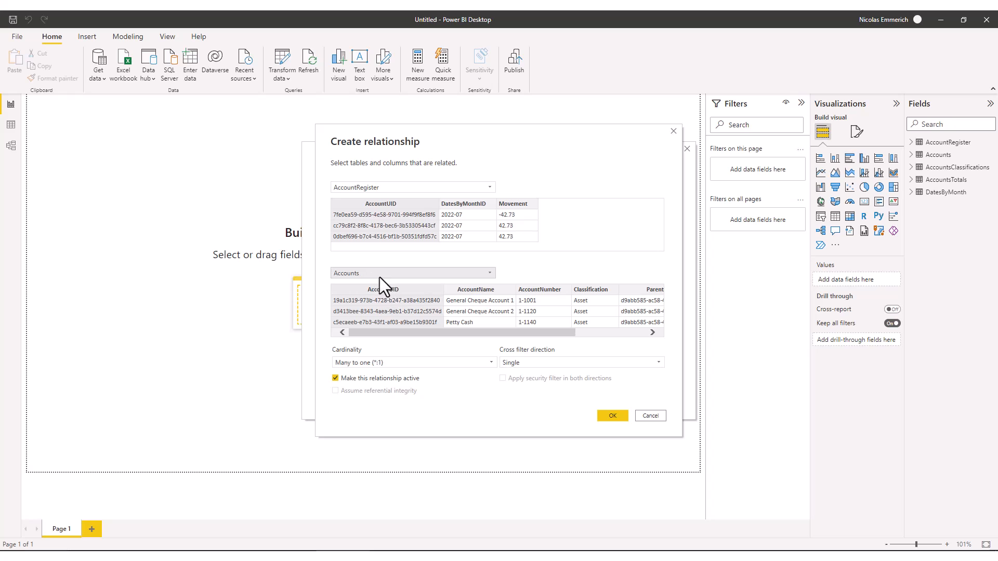
pyautogui.click(613, 416)
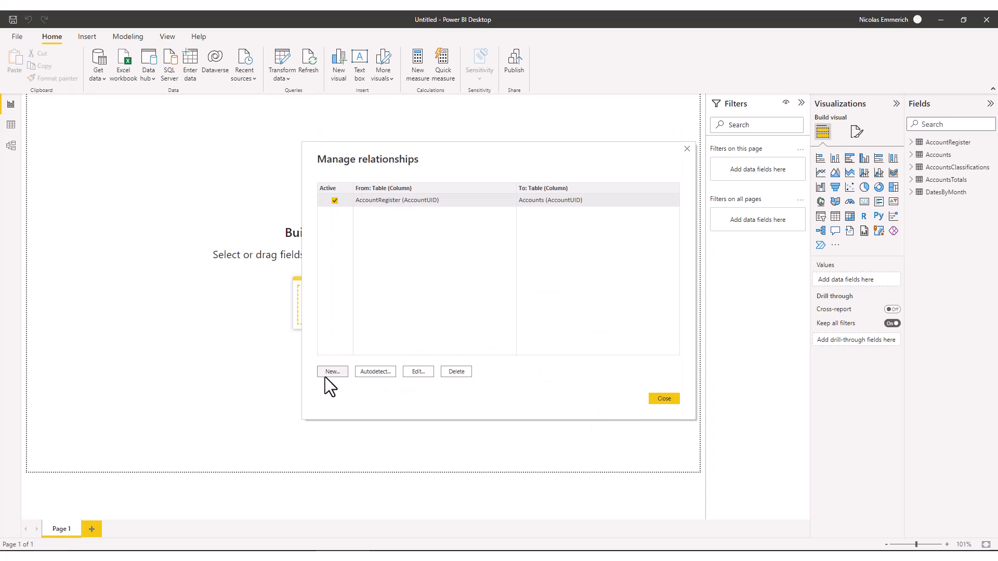
# - Create an active many-to-one relationship from AccountRegister to DatesByMonth on the DatesByMonthID columns
pyautogui.click(332, 372)
pyautogui.click(375, 189)
pyautogui.click(374, 198)
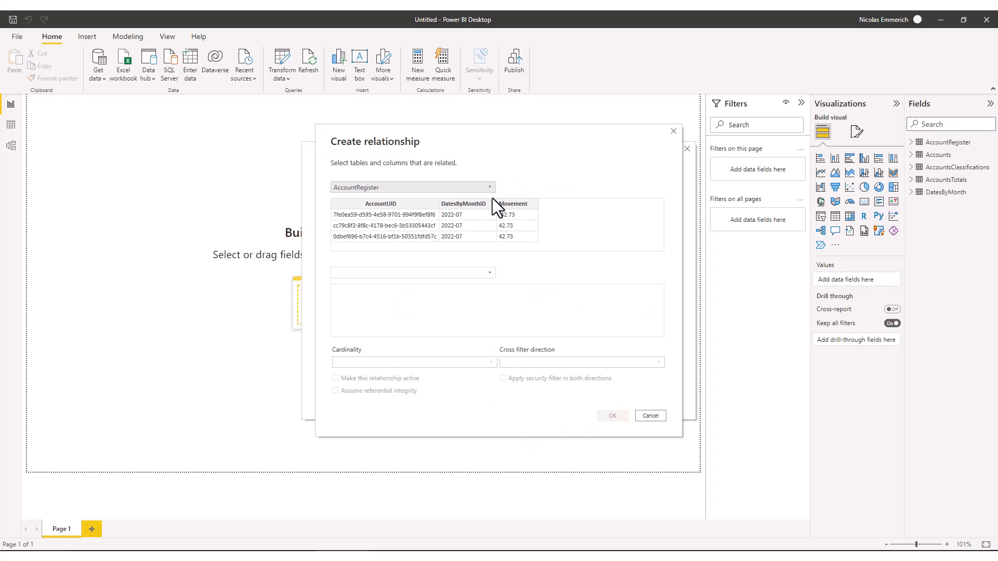
pyautogui.click(462, 205)
pyautogui.click(430, 272)
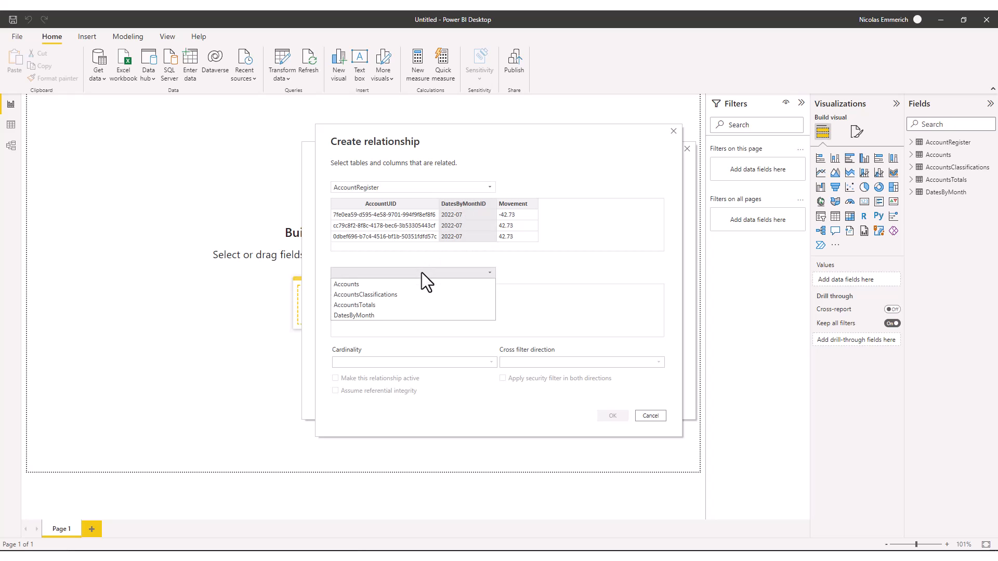
pyautogui.click(392, 313)
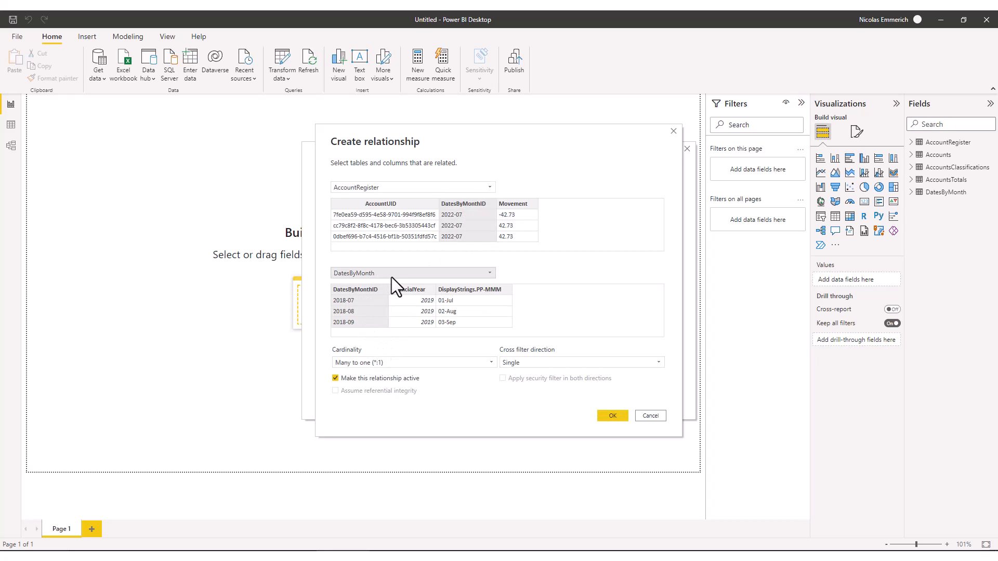
pyautogui.click(612, 416)
# - Create a many-to-one relationship from Accounts to AccountsClassifications on the Classification columns, and finish managing relationships
pyautogui.click(338, 372)
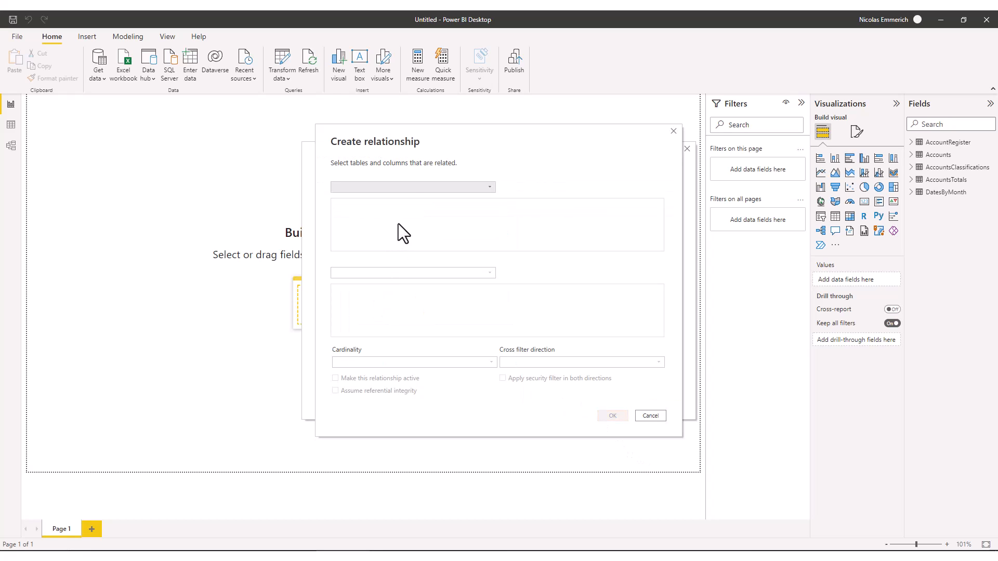
pyautogui.click(402, 187)
pyautogui.click(382, 208)
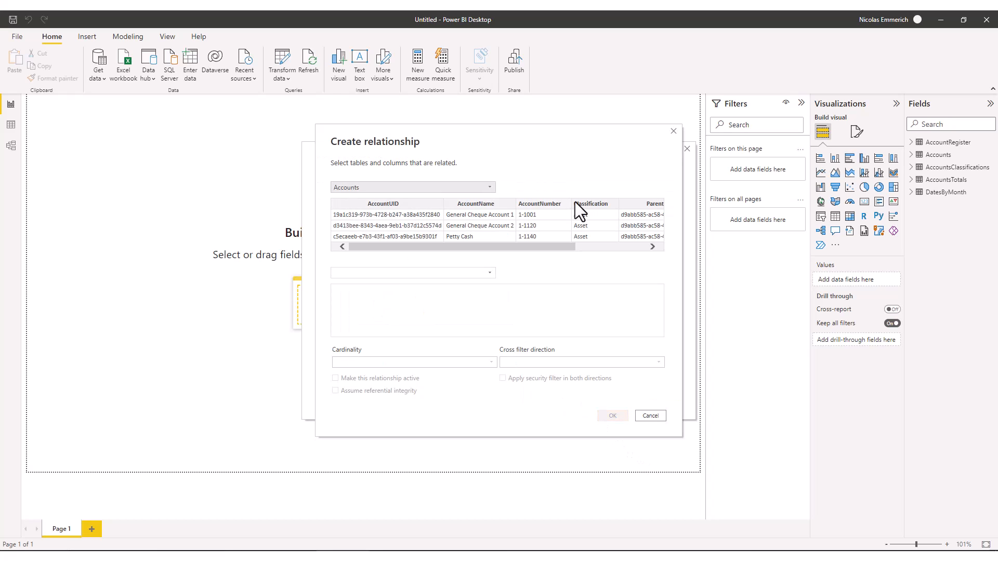
pyautogui.click(598, 201)
pyautogui.click(363, 274)
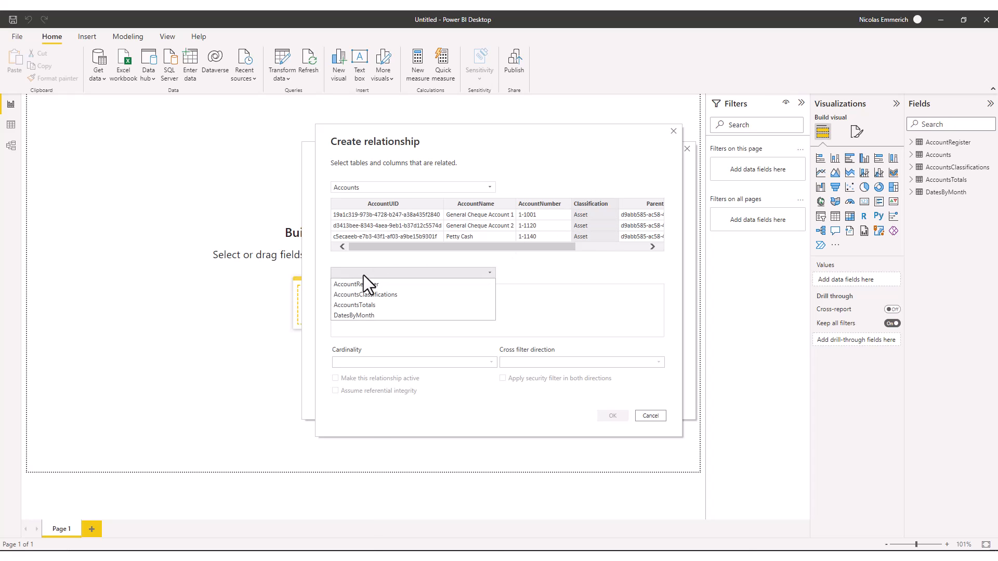
pyautogui.click(372, 294)
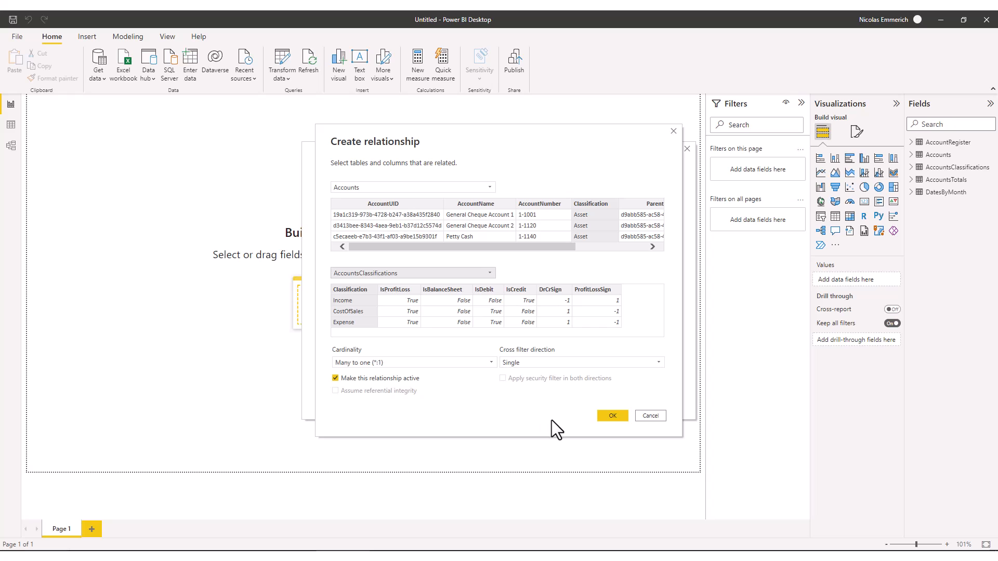
pyautogui.click(610, 416)
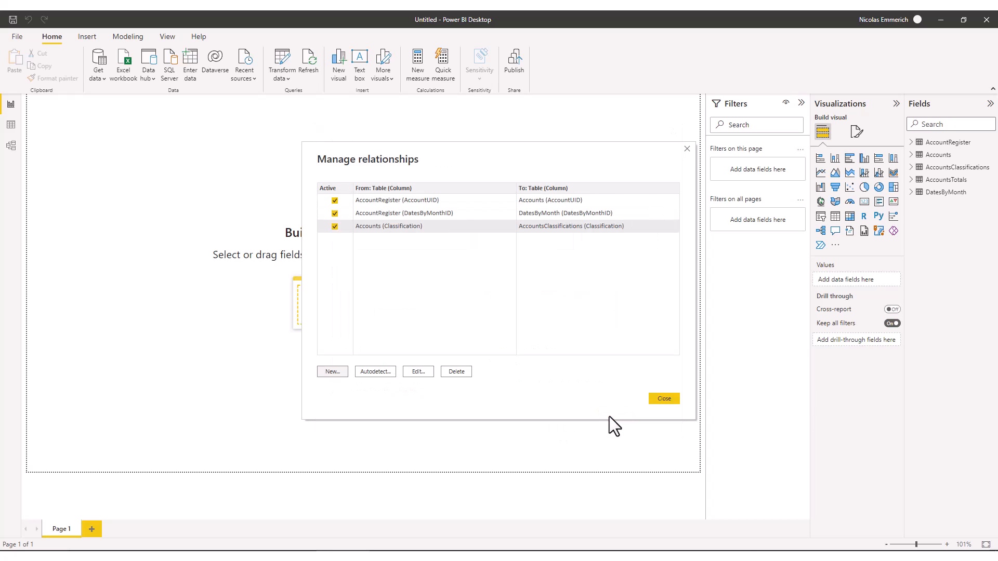
pyautogui.click(664, 399)
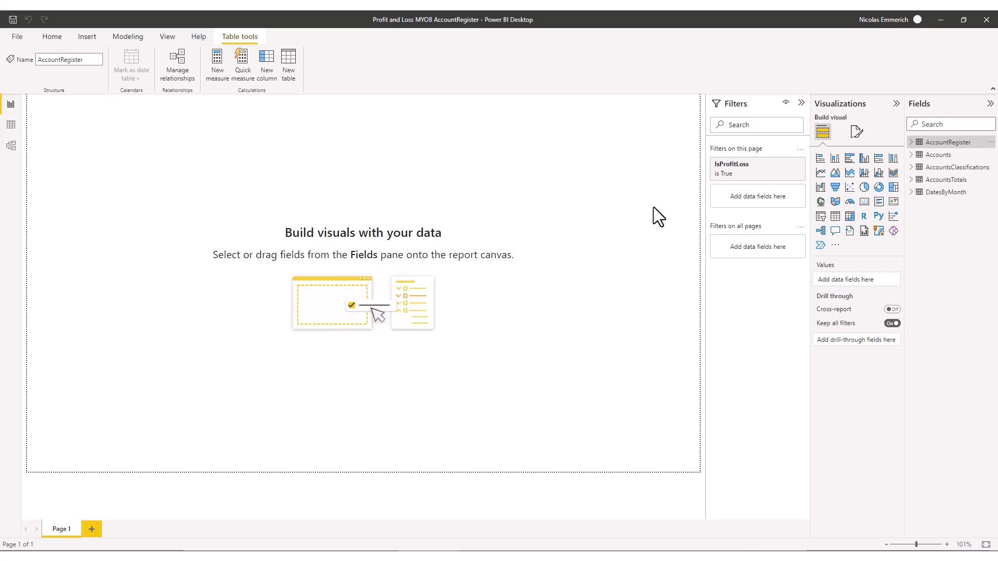
# - Insert a matrix visual covering most of the page, with DisplayStrings.PP-MMM from DatesByMonth as its columns
pyautogui.click(849, 217)
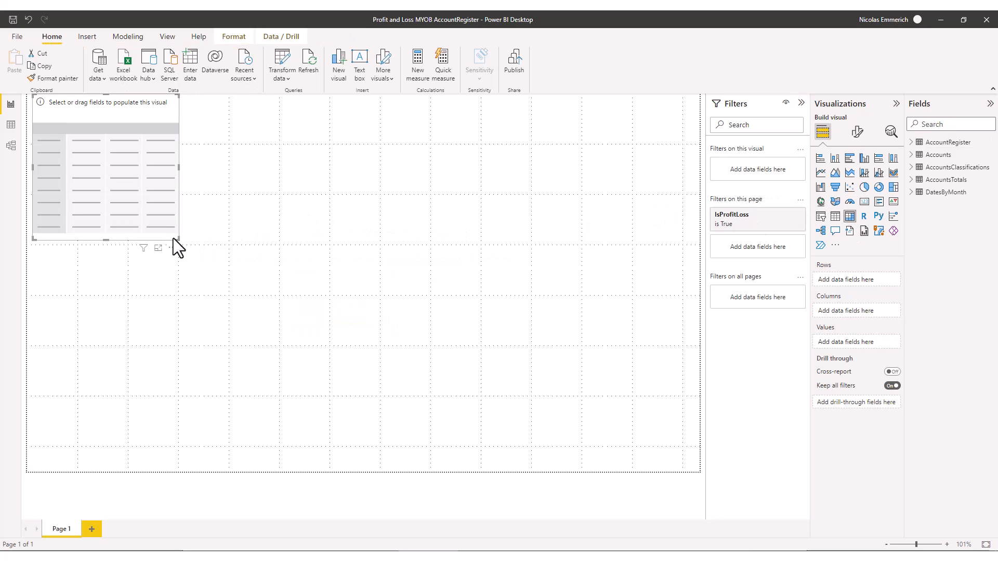
pyautogui.moveTo(177, 238); pyautogui.dragTo(629, 478)
pyautogui.click(918, 196)
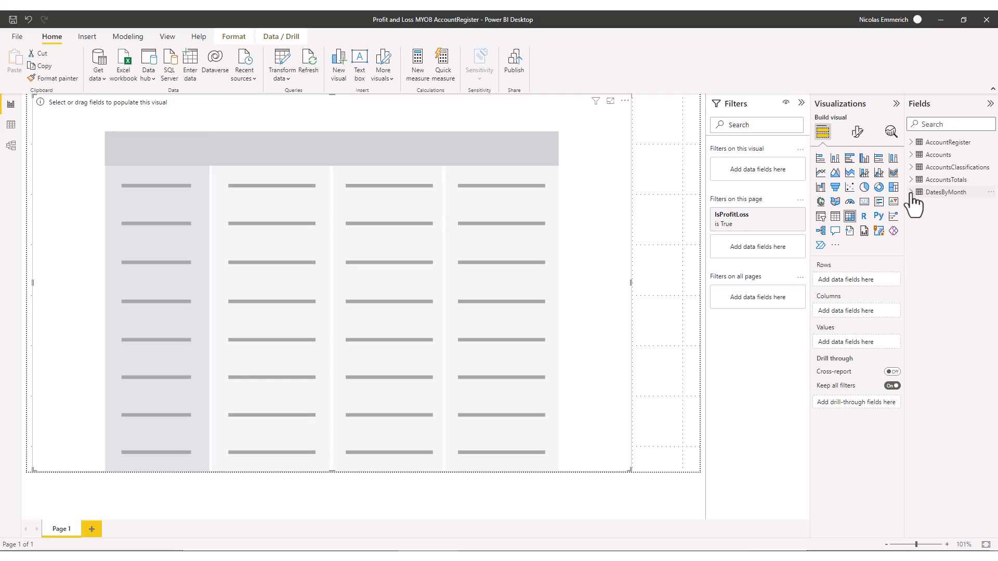
pyautogui.moveTo(962, 218); pyautogui.dragTo(862, 311)
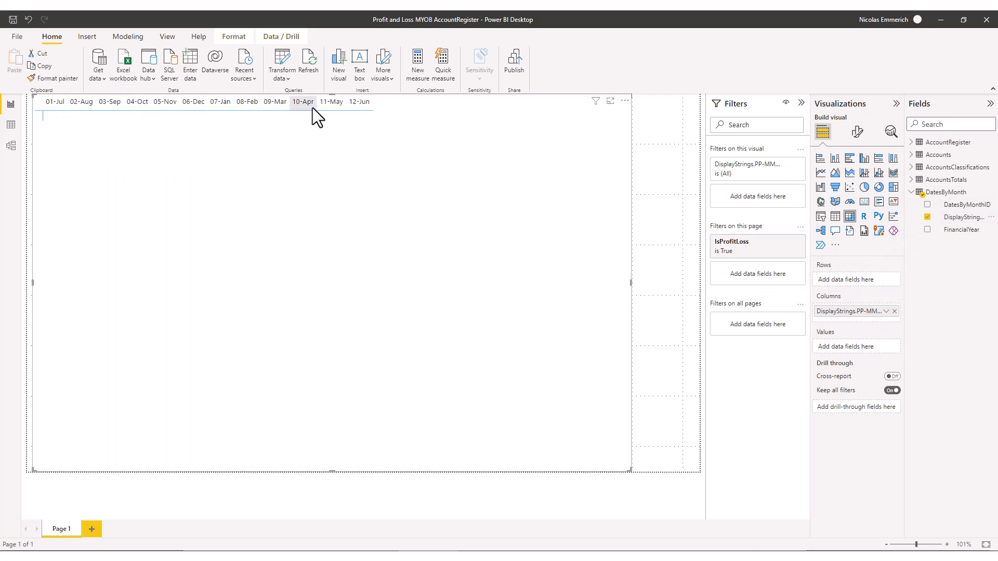
pyautogui.click(918, 193)
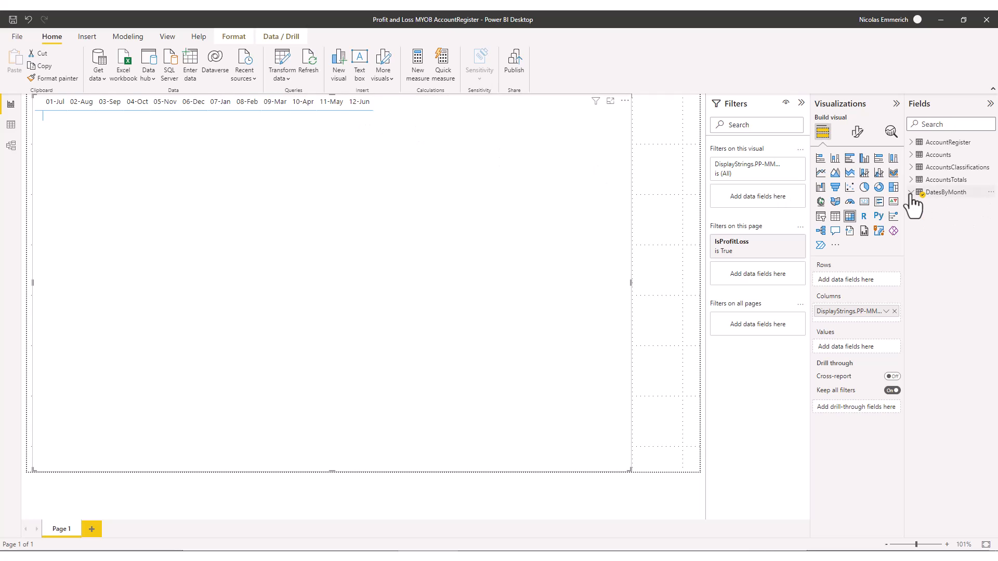
# - Set the matrix rows to AccountNumberAndName from Accounts and its values to Movement from AccountRegister
pyautogui.click(913, 155)
pyautogui.moveTo(962, 192); pyautogui.dragTo(869, 282)
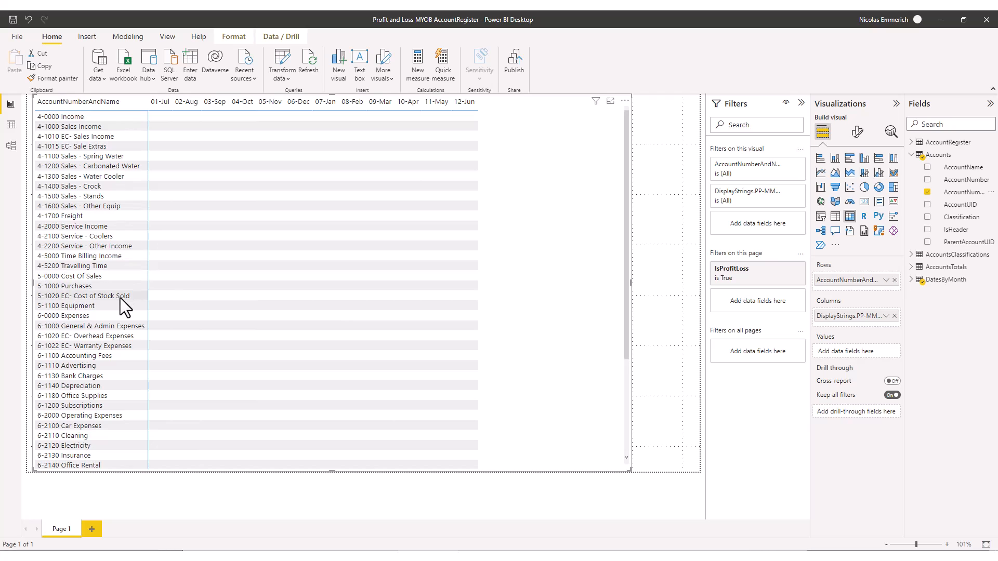
pyautogui.click(912, 155)
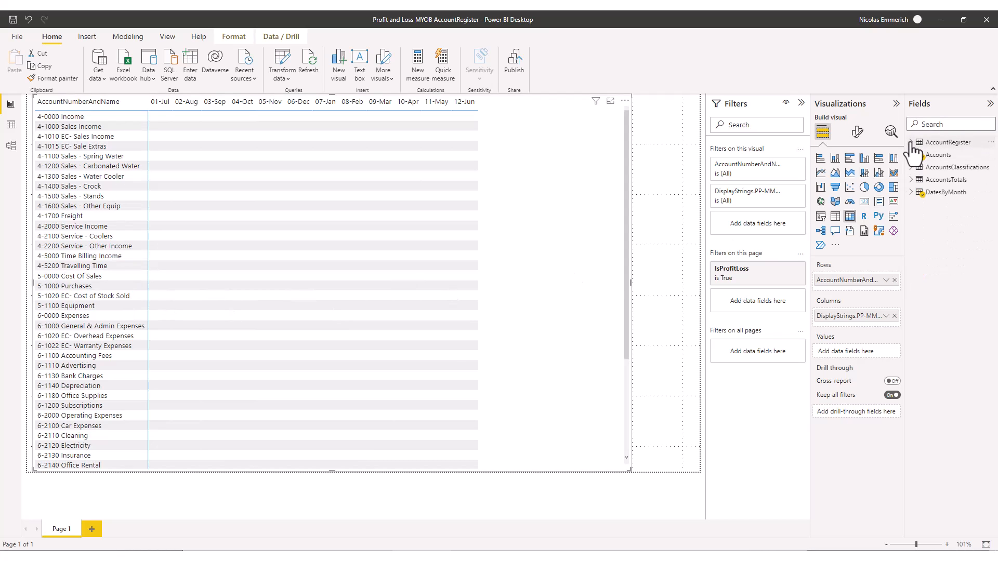
pyautogui.click(910, 143)
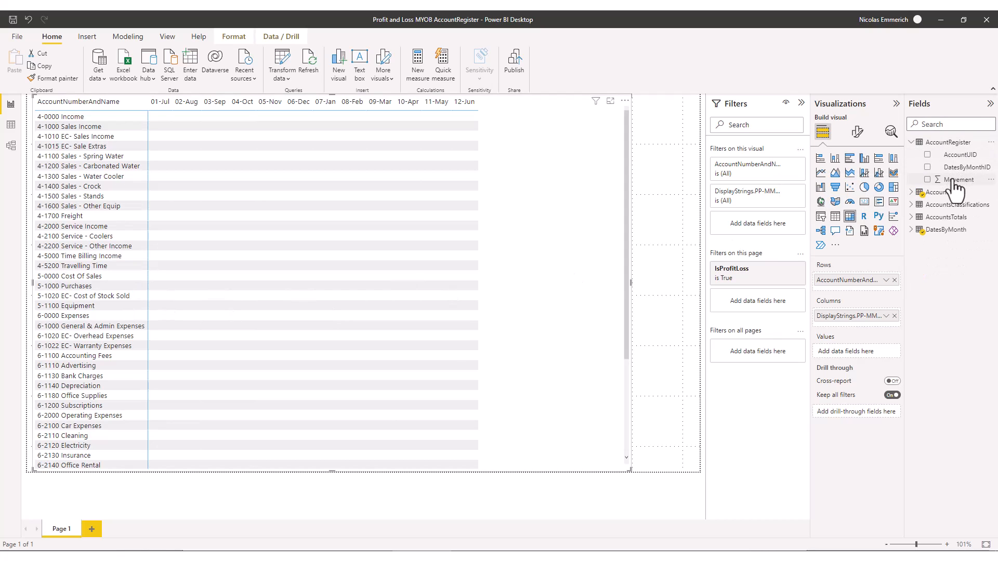
pyautogui.moveTo(955, 182); pyautogui.dragTo(846, 348)
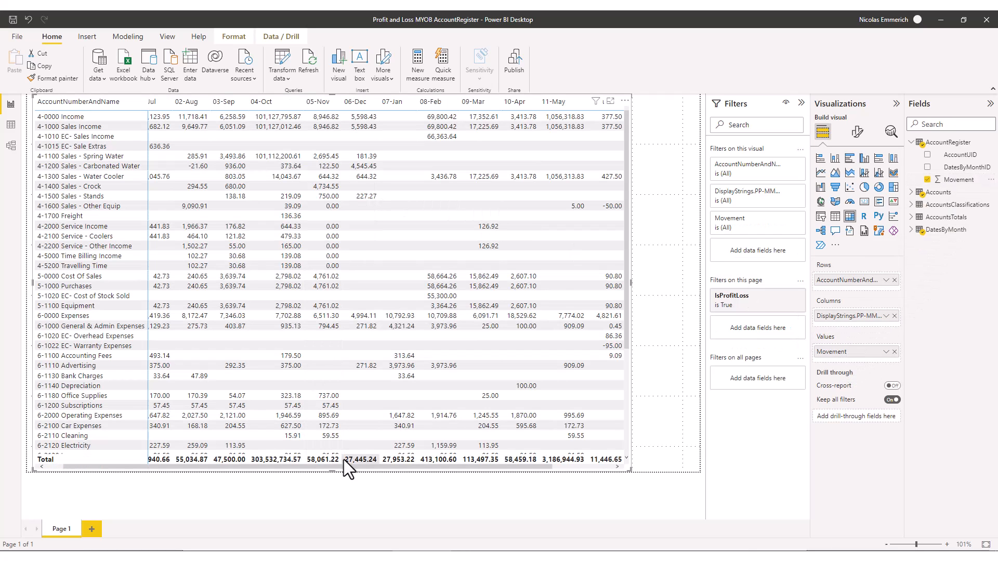
pyautogui.moveTo(354, 467); pyautogui.dragTo(274, 467)
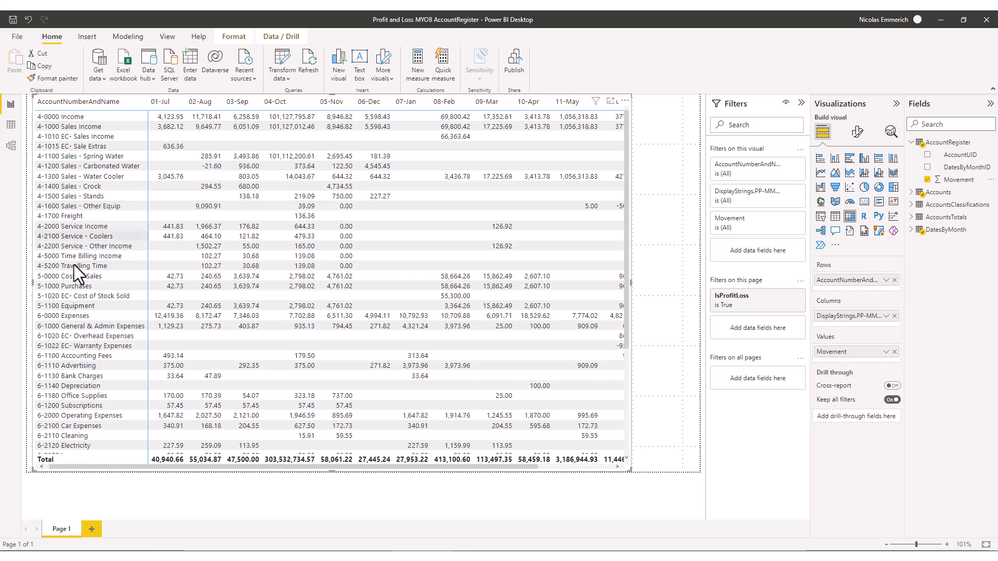
# - Add a slicer on FinancialYear from DatesByMonth, narrowed to fit the free strip beside the matrix
pyautogui.click(681, 216)
pyautogui.click(821, 219)
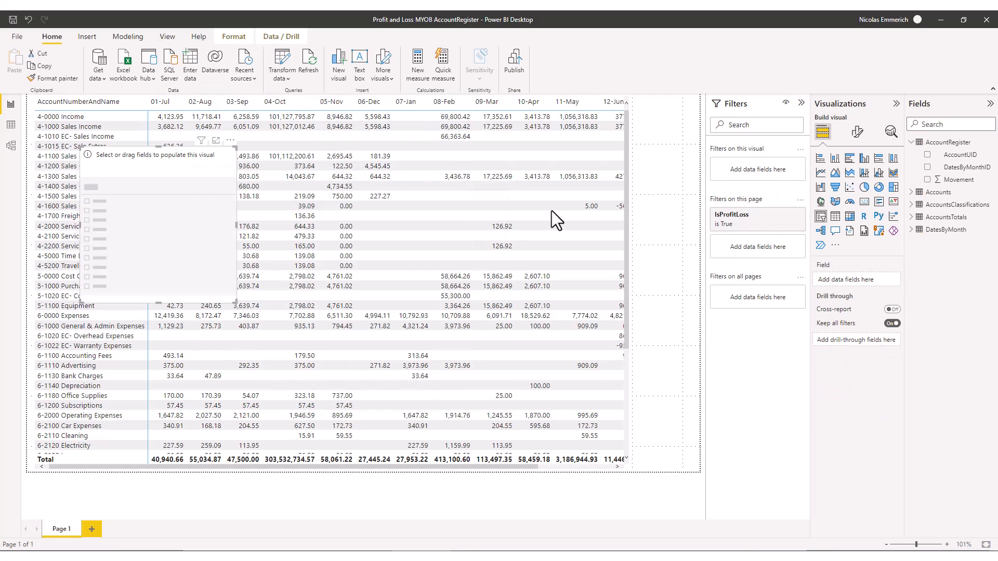
pyautogui.moveTo(198, 211); pyautogui.dragTo(697, 191)
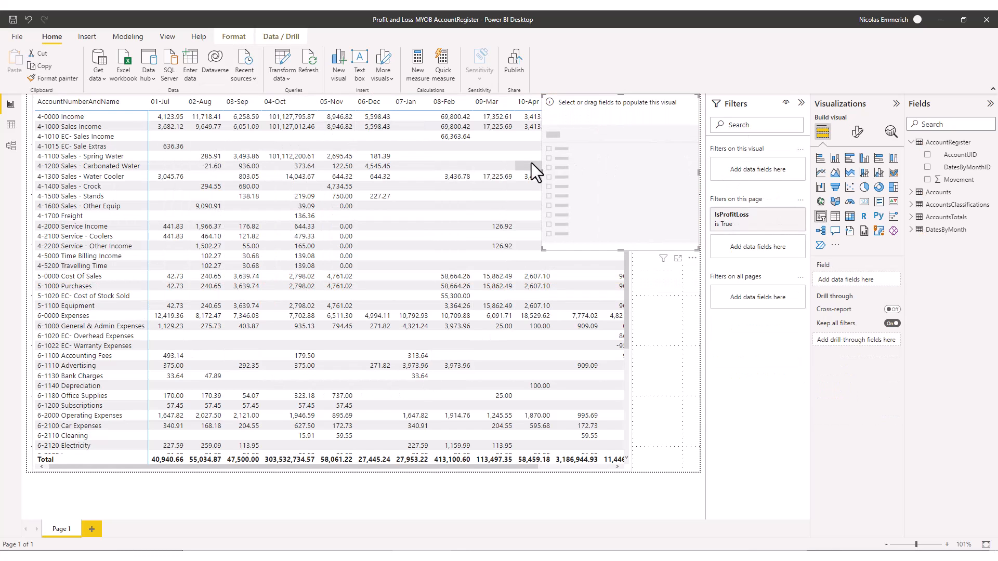
pyautogui.moveTo(542, 173); pyautogui.dragTo(630, 174)
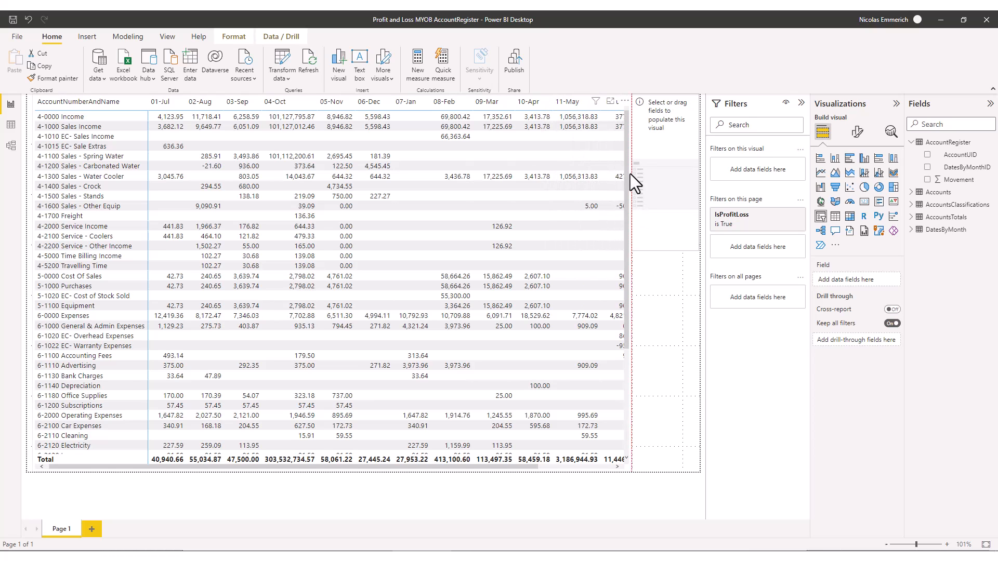
pyautogui.click(911, 230)
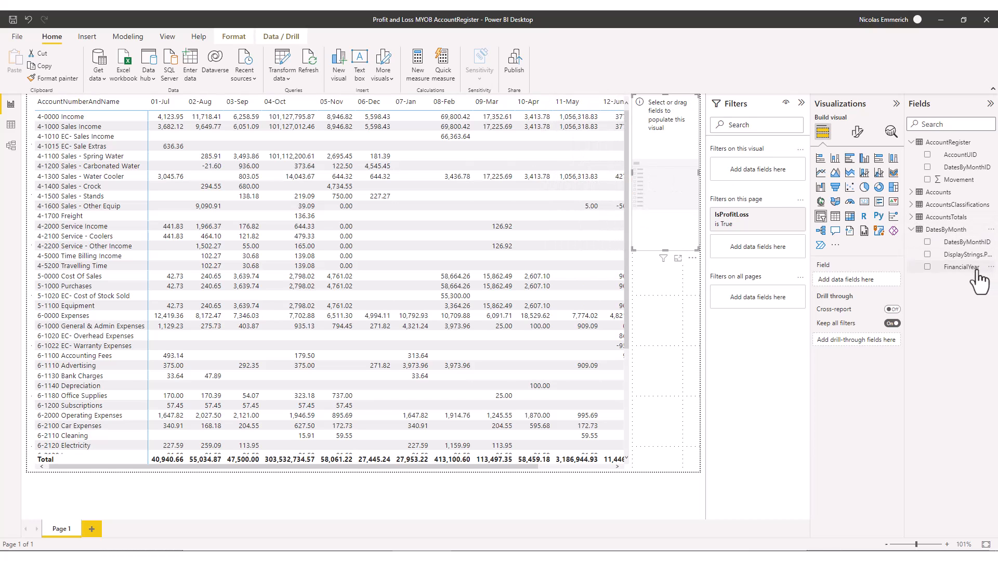
pyautogui.moveTo(961, 267); pyautogui.dragTo(691, 166)
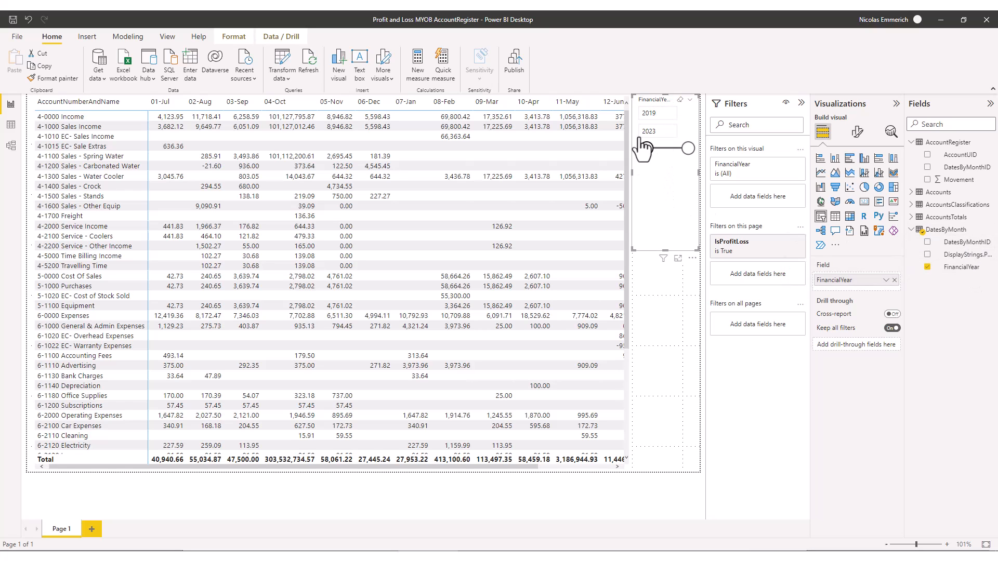
# - Open the DatesByMonth query for editing and change the FinancialYear column's data type to Text
pyautogui.rightClick(947, 239)
pyautogui.click(890, 298)
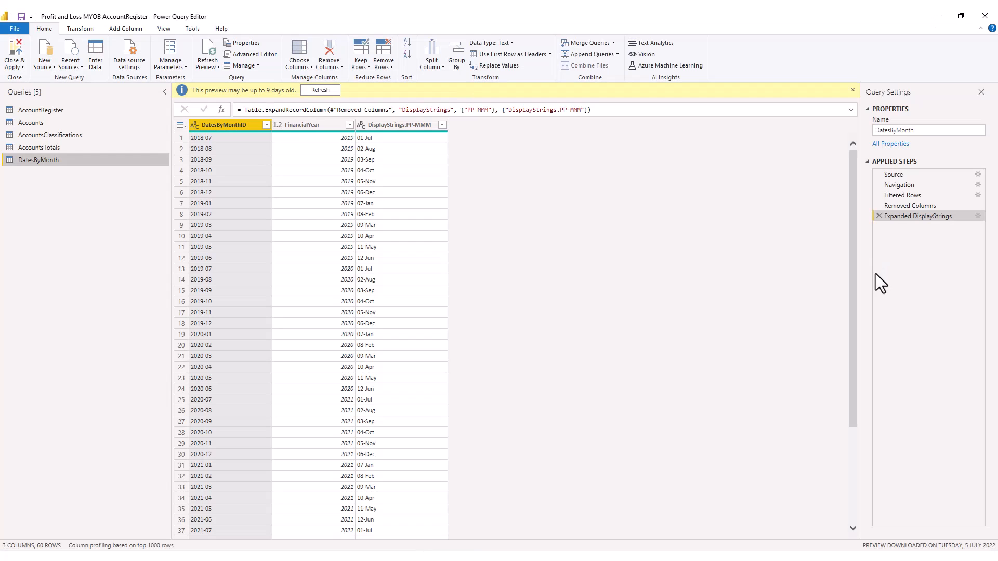
pyautogui.rightClick(306, 128)
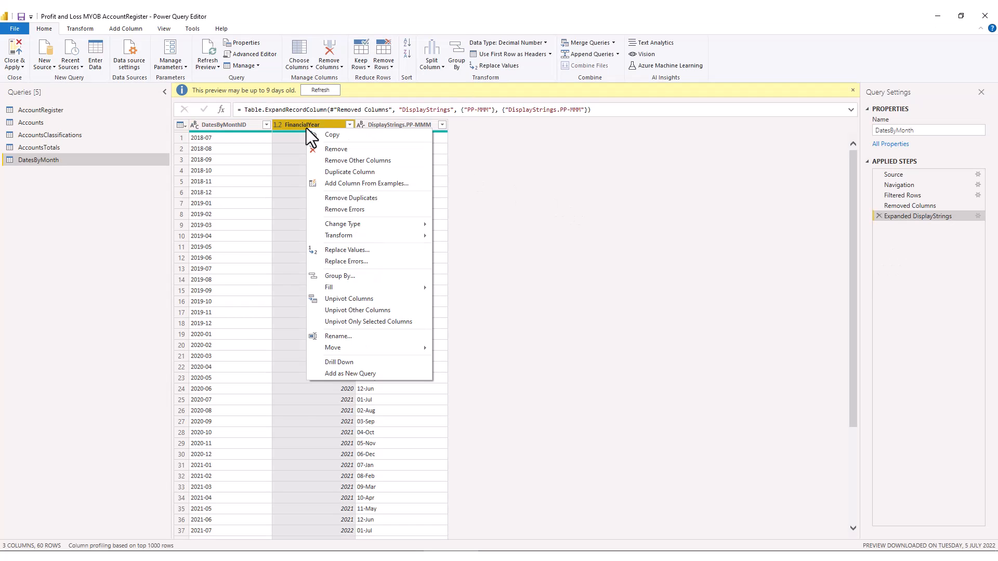
pyautogui.moveTo(360, 223)
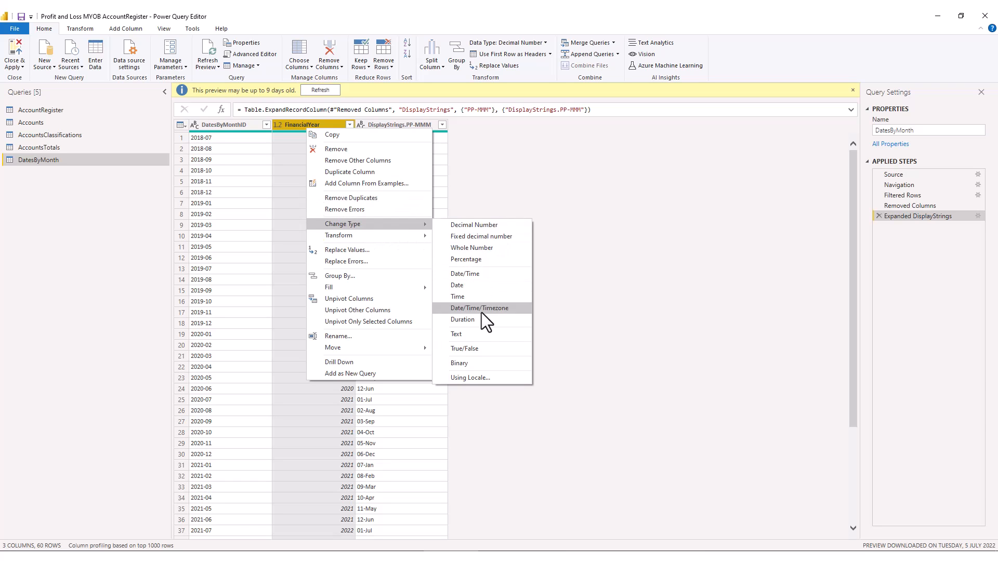
pyautogui.click(476, 336)
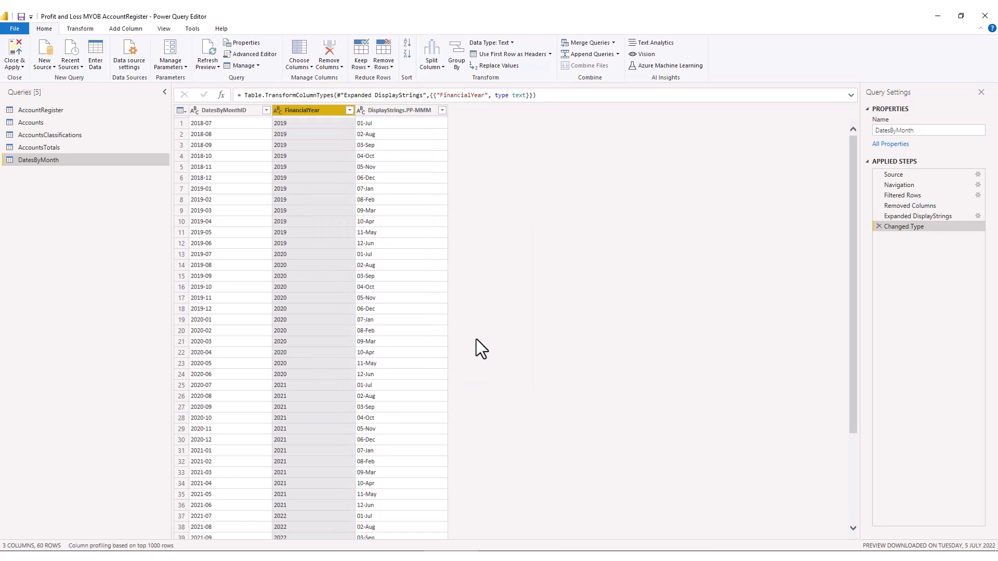
# - Apply the query changes to the report and filter it to financial year 2020 with the slicer
pyautogui.click(11, 50)
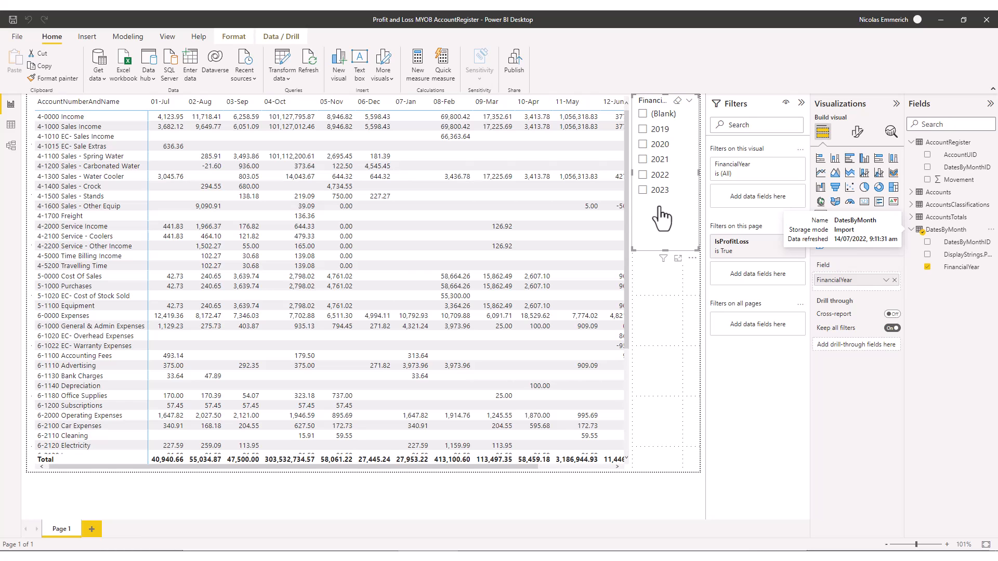
pyautogui.click(643, 175)
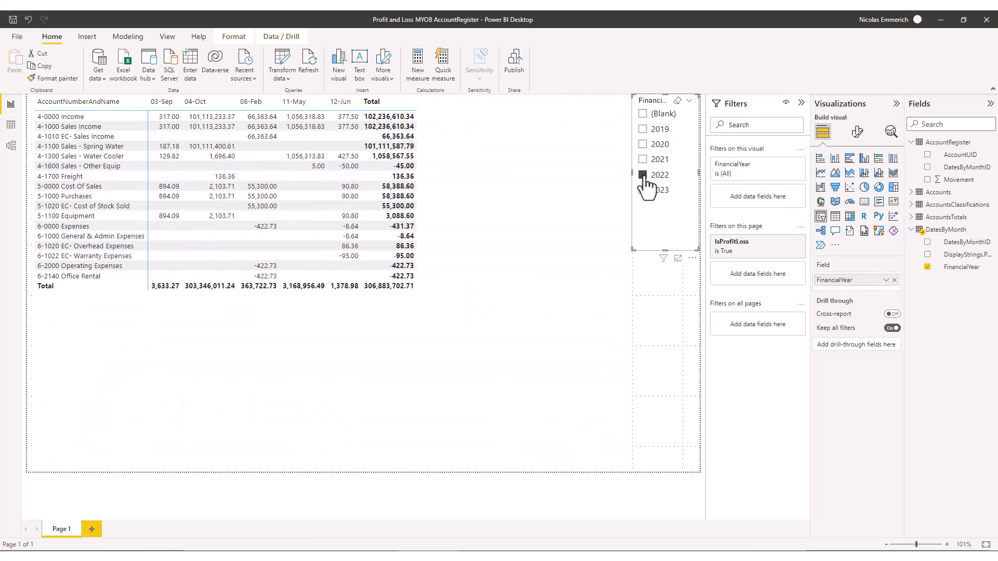
pyautogui.click(643, 145)
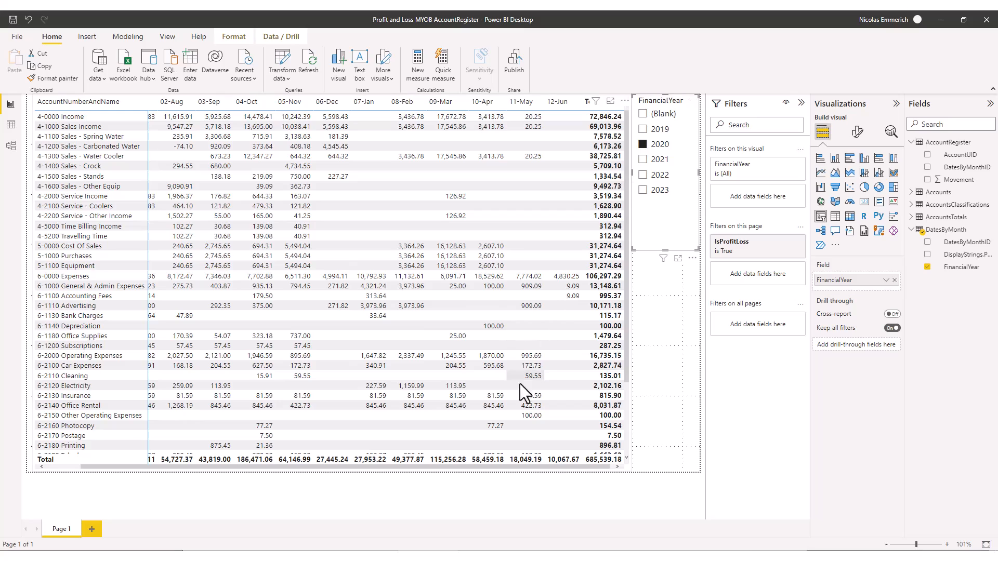
pyautogui.moveTo(557, 466); pyautogui.dragTo(417, 458)
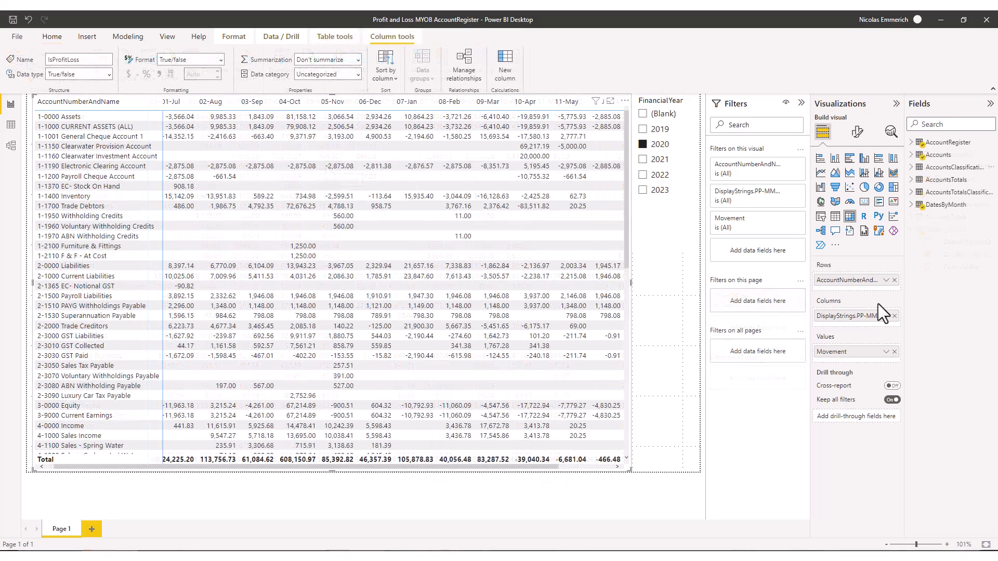
# - Add IsProfitLoss from AccountsClassifications as a page-level filter limited to True
pyautogui.click(915, 168)
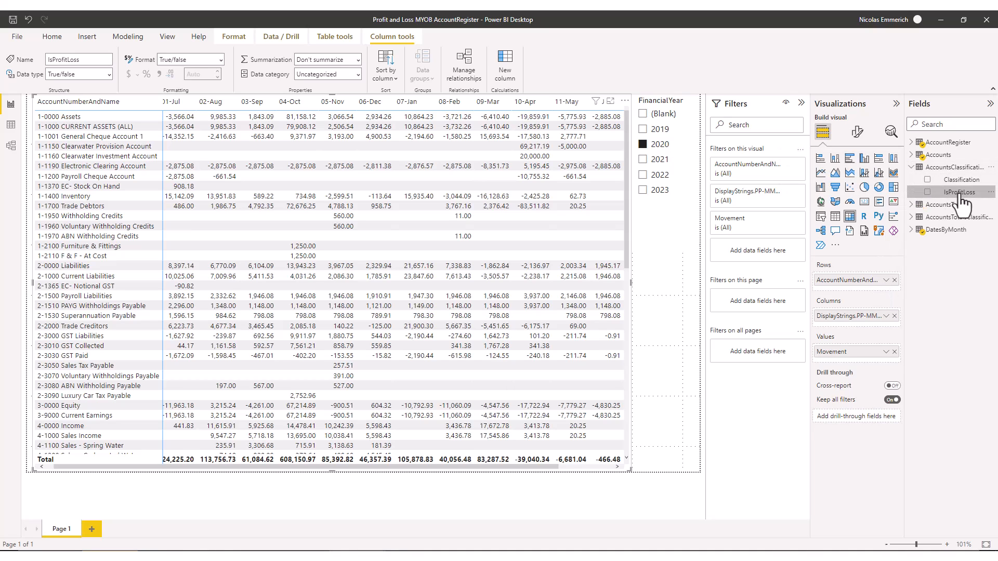
pyautogui.moveTo(957, 194); pyautogui.dragTo(757, 301)
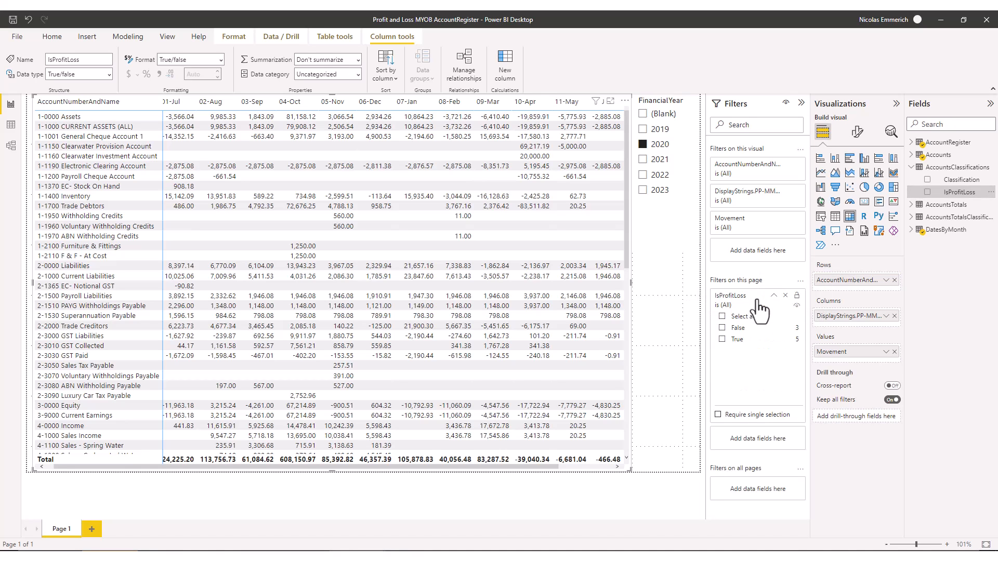
pyautogui.click(722, 340)
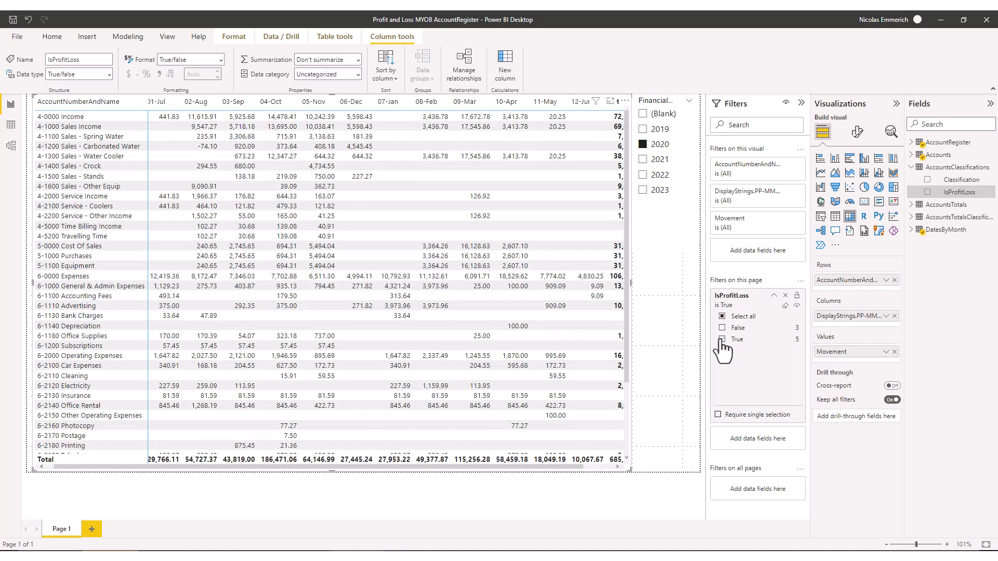
pyautogui.click(326, 166)
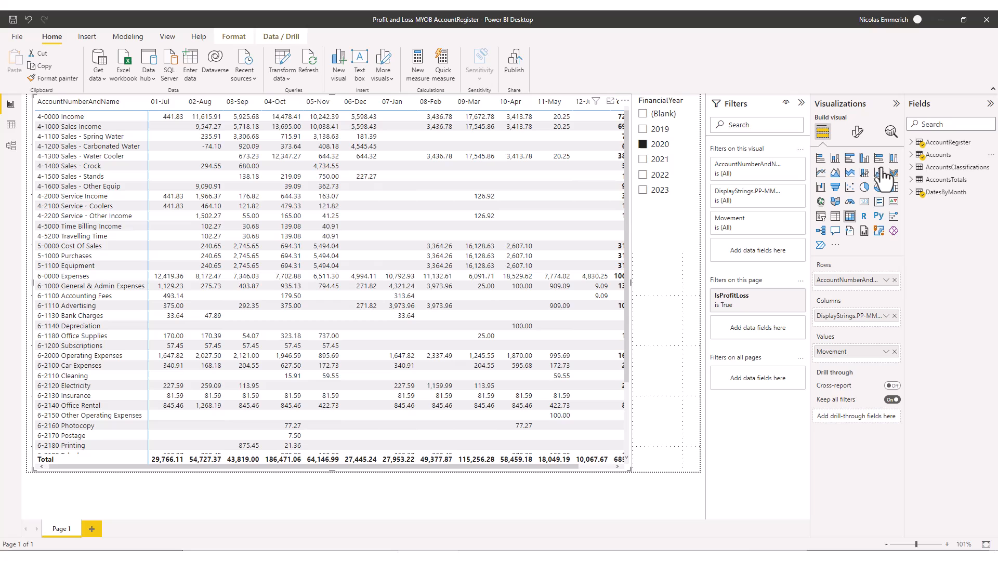
# - Create a new calculated column named AccountPathID in the Accounts table
pyautogui.click(917, 156)
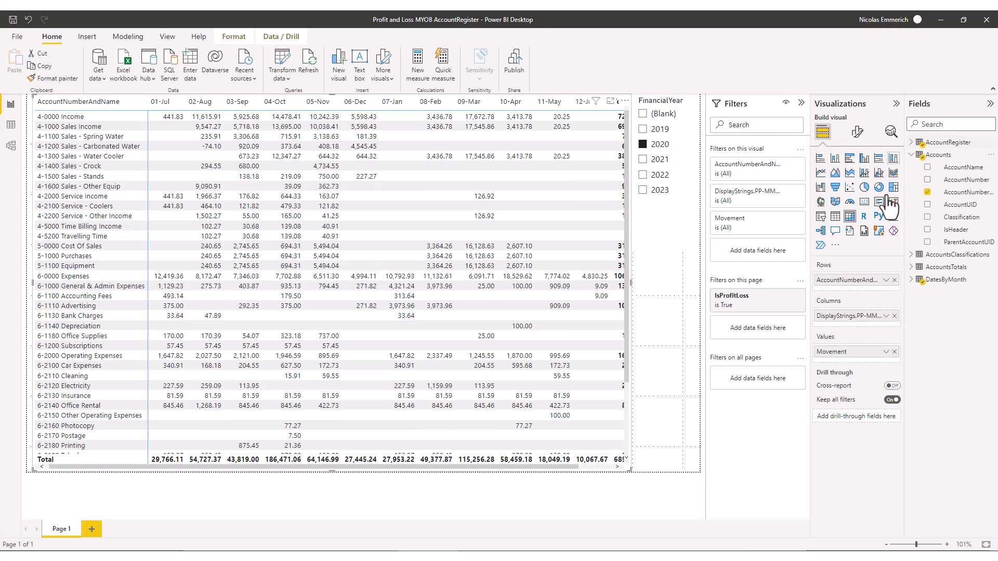
pyautogui.rightClick(951, 156)
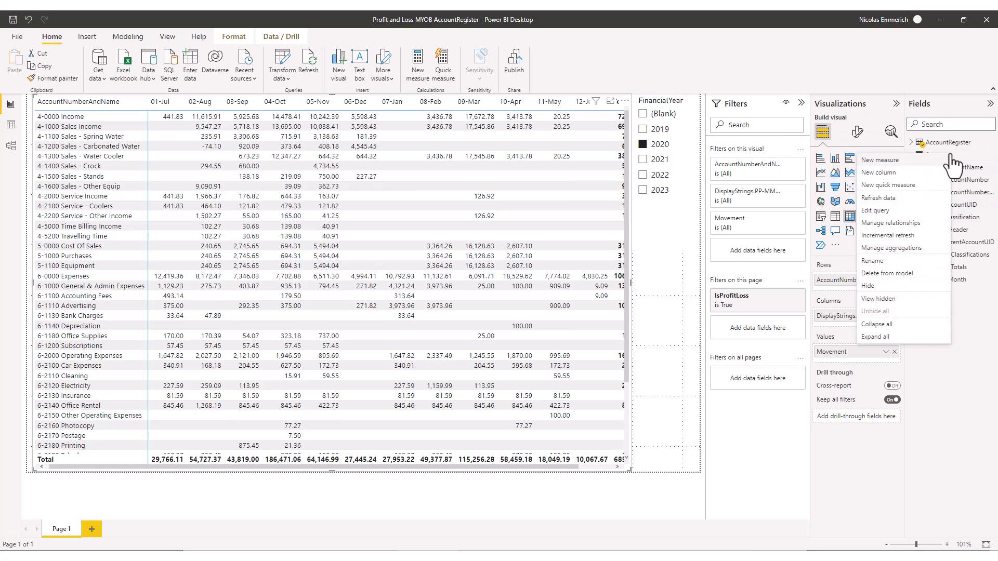
pyautogui.click(905, 172)
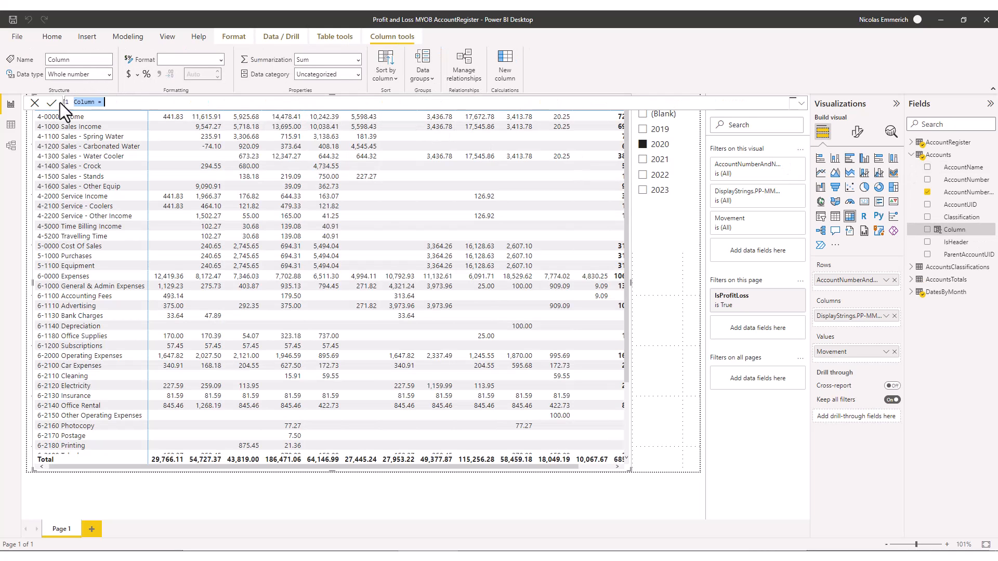
pyautogui.doubleClick(79, 102)
pyautogui.write('AccountPathID')
pyautogui.press('End')
# - Define AccountPathID as Path(Accounts[AccountUID], Accounts[ParentAccountUID]) and commit the formula
pyautogui.write('Path(')
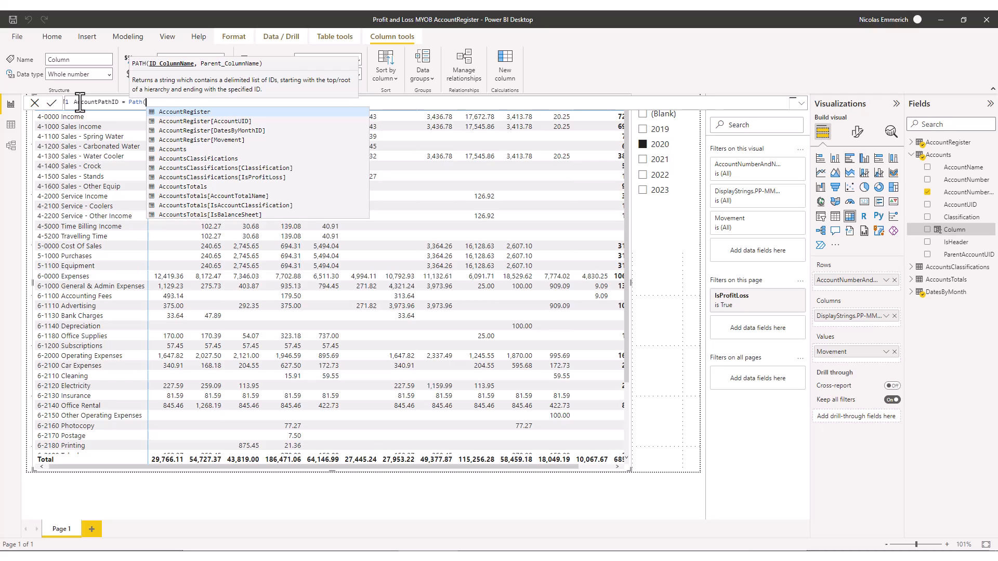
pyautogui.write('Account')
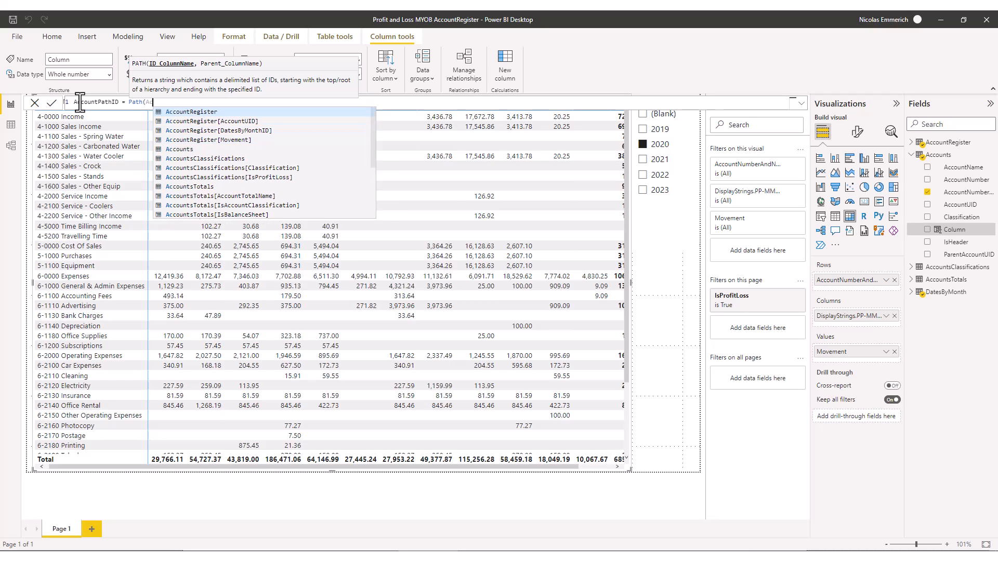
pyautogui.write('s[Account')
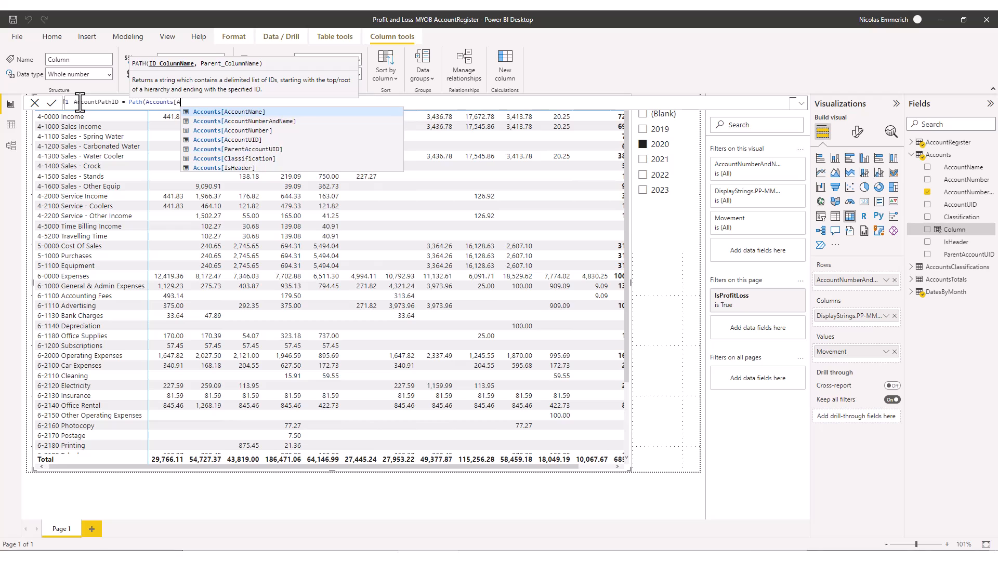
pyautogui.press('Down')
pyautogui.press('Down')
pyautogui.press('Down')
pyautogui.press('Tab')
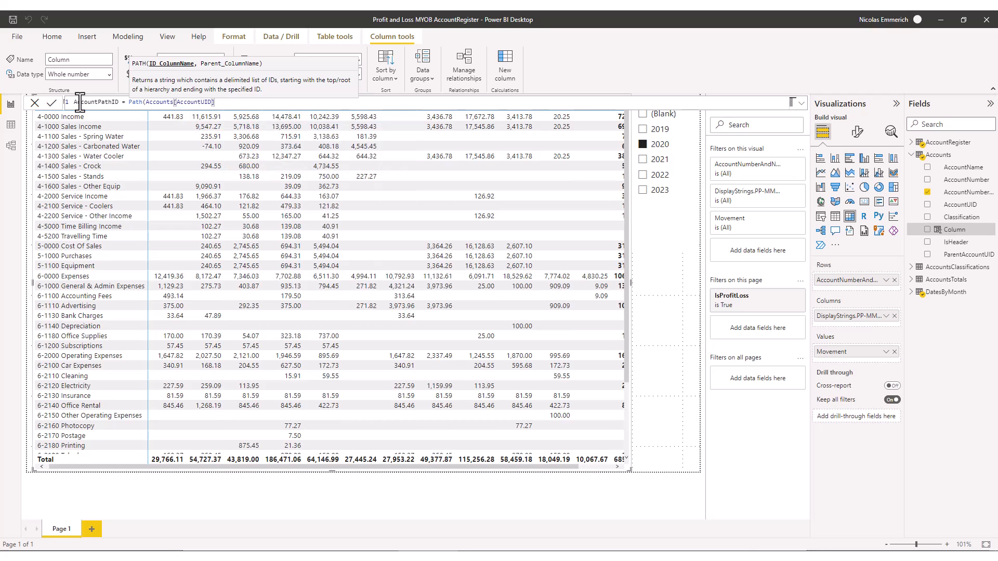
pyautogui.write(', ')
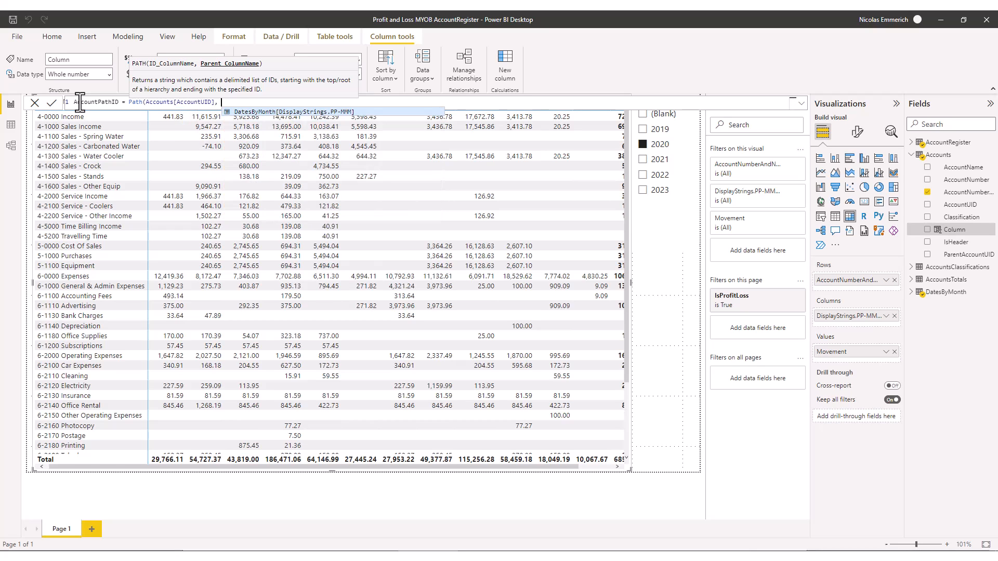
pyautogui.write('Accounts[')
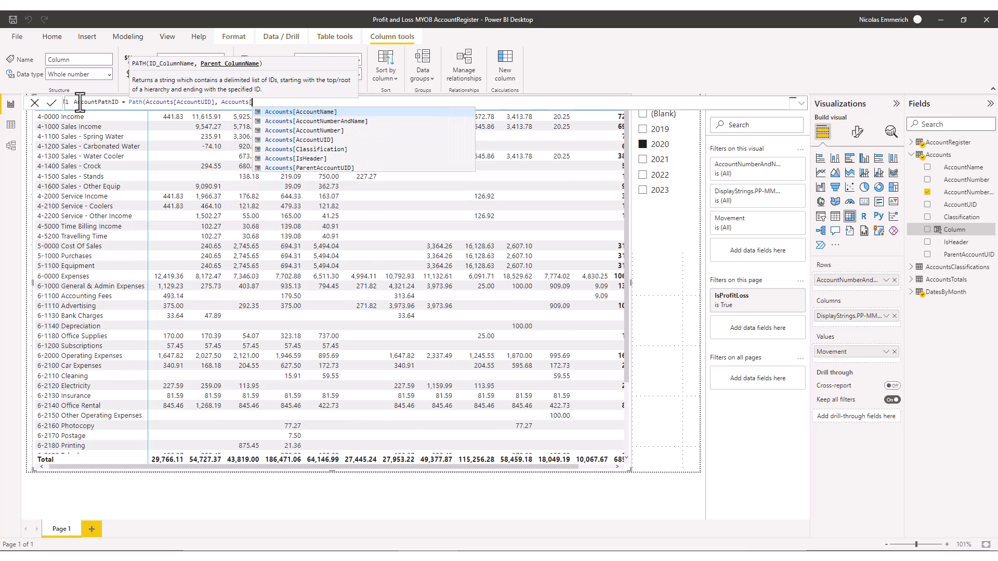
pyautogui.write('Parent')
pyautogui.press('Tab')
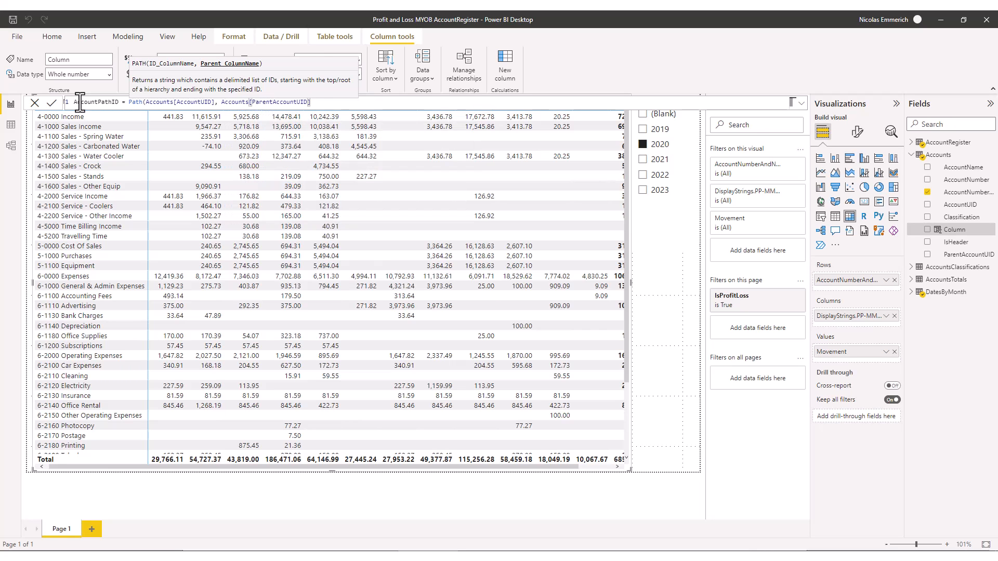
pyautogui.write(')')
pyautogui.press('Return')
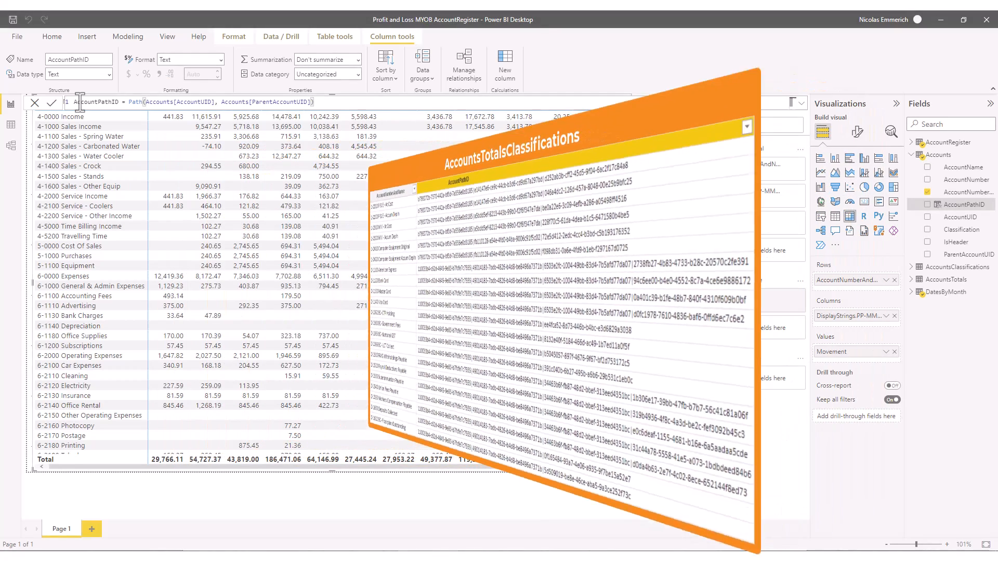
# - Create another calculated column in Accounts named AccountNumberNameL1 and start its formula with LOOKUPVALUE
pyautogui.rightClick(953, 155)
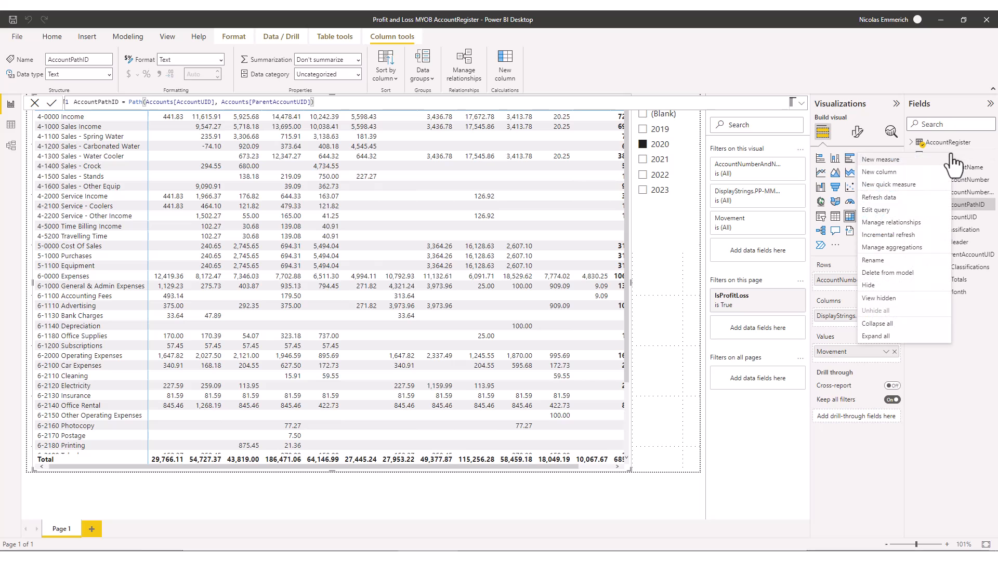
pyautogui.click(627, 179)
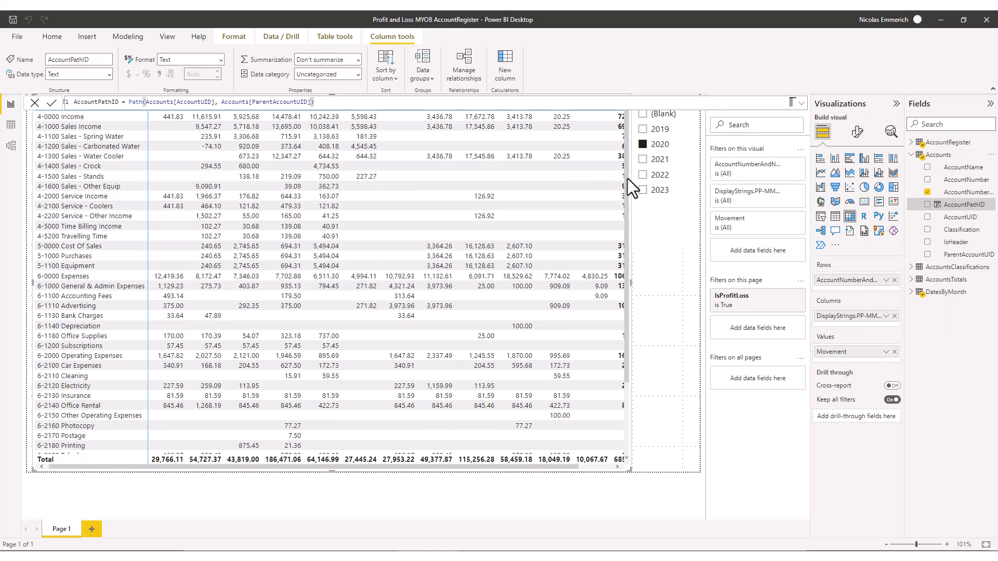
pyautogui.doubleClick(87, 104)
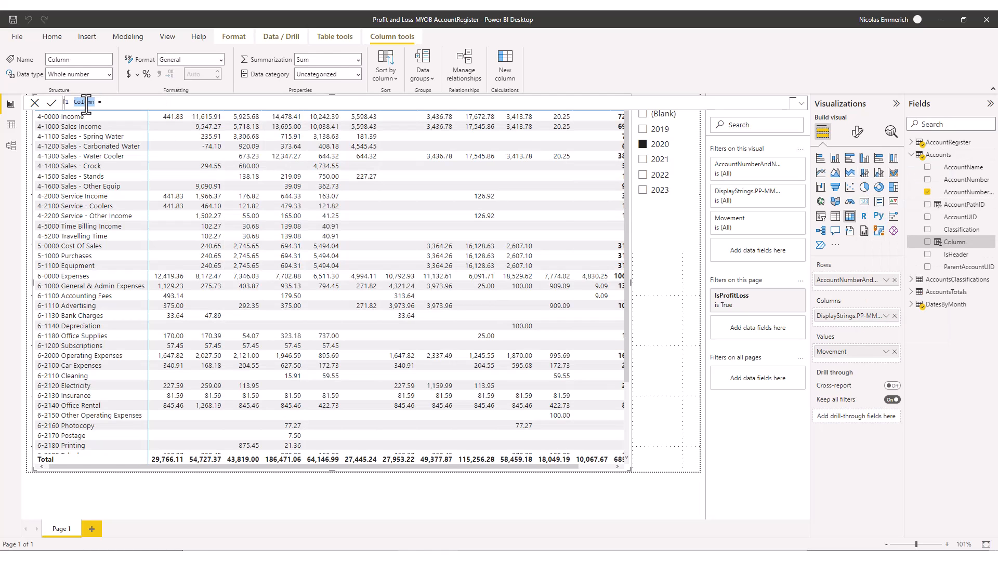
pyautogui.write('aCCOUN')
pyautogui.press('BackSpace')
pyautogui.press('BackSpace')
pyautogui.press('BackSpace')
pyautogui.write('AccountNumberNameL1 = LOOKUPVALUE(')
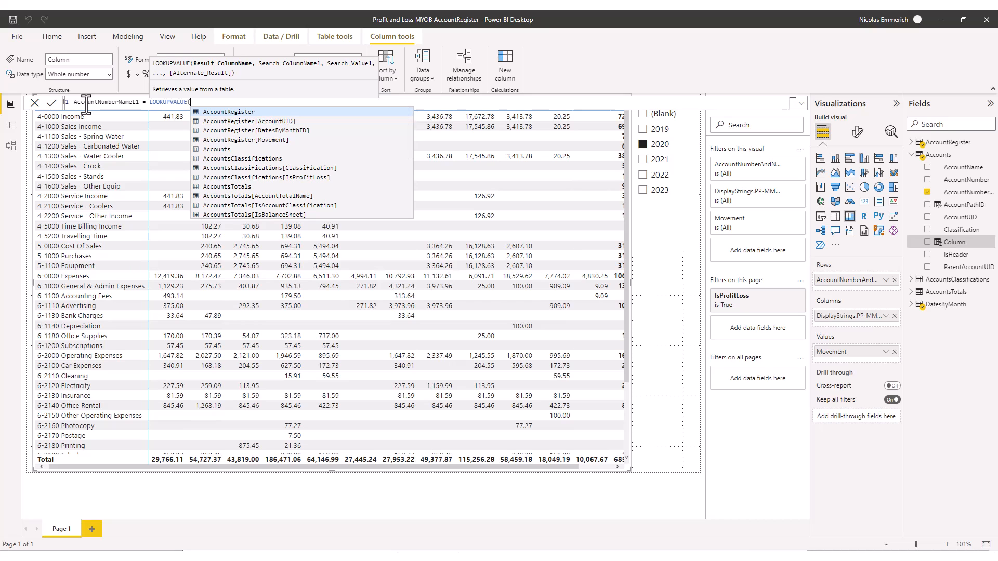
# - Set the lookup's result column to Accounts[AccountNumberAndName] and its search column to Accounts[AccountUID]
pyautogui.write('aCCOUNTS')
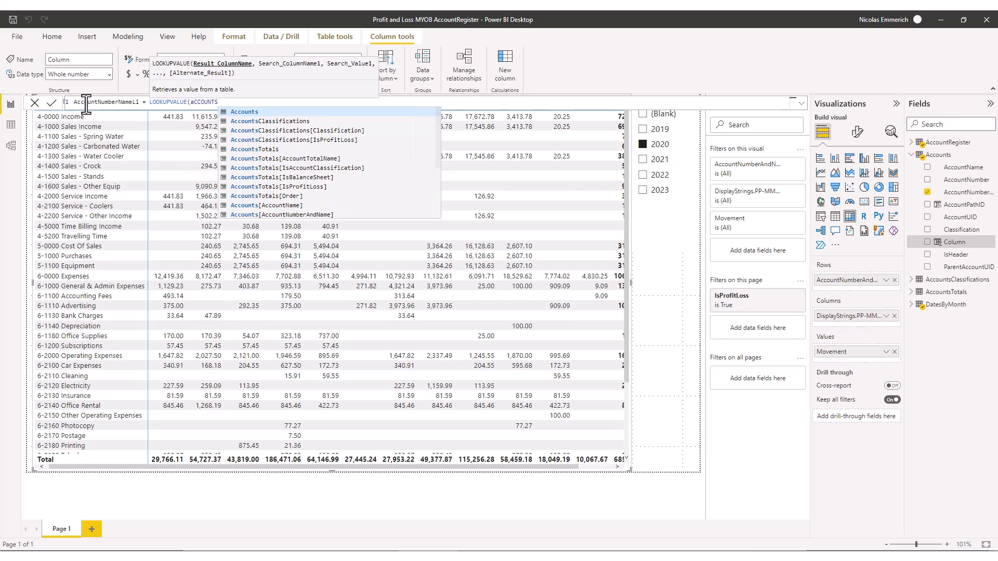
pyautogui.write('[Accoun')
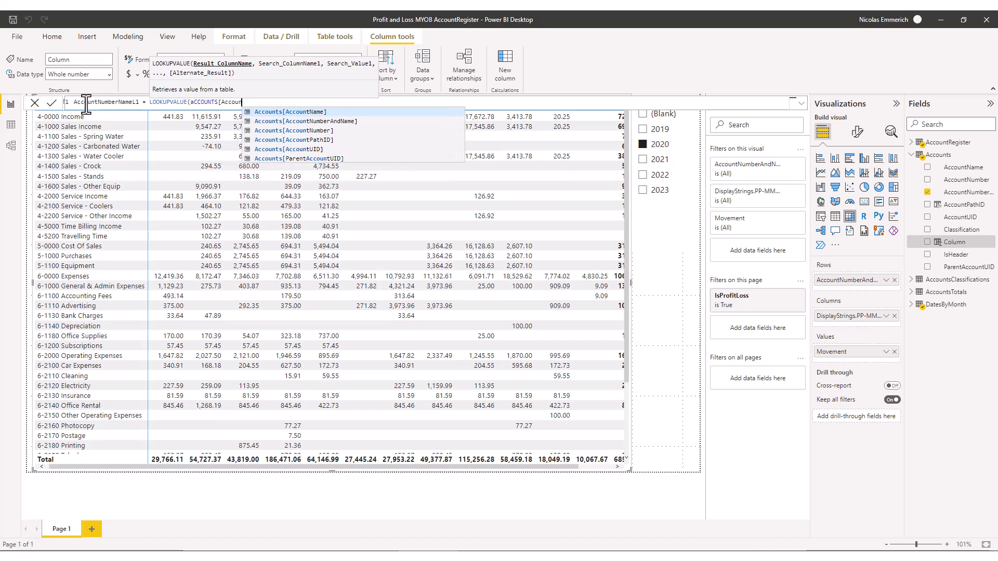
pyautogui.press('Tab')
pyautogui.write(', ')
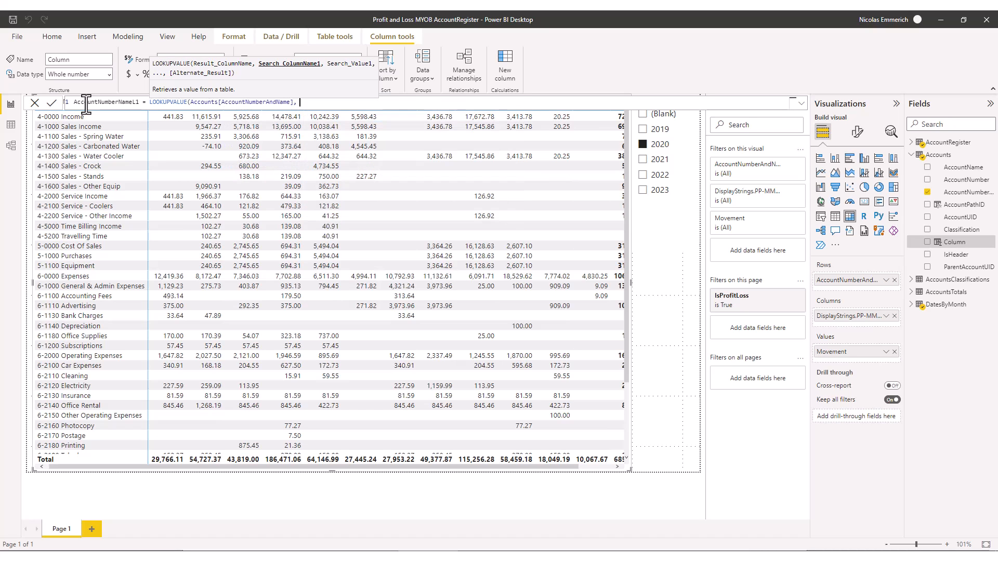
pyautogui.write('Accounts[')
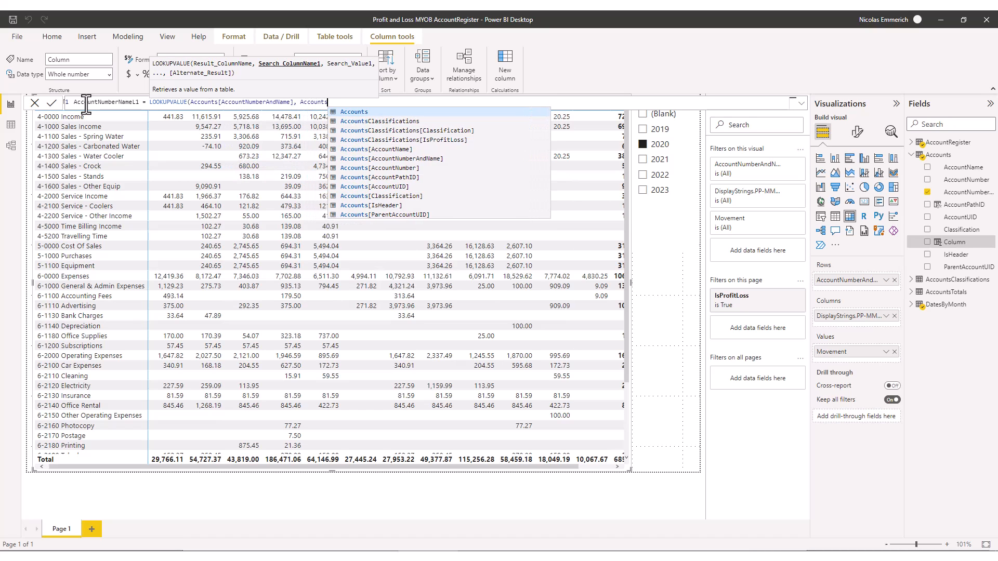
pyautogui.write('Accoun')
pyautogui.press('Down')
pyautogui.press('Down')
pyautogui.press('Down')
pyautogui.press('Down')
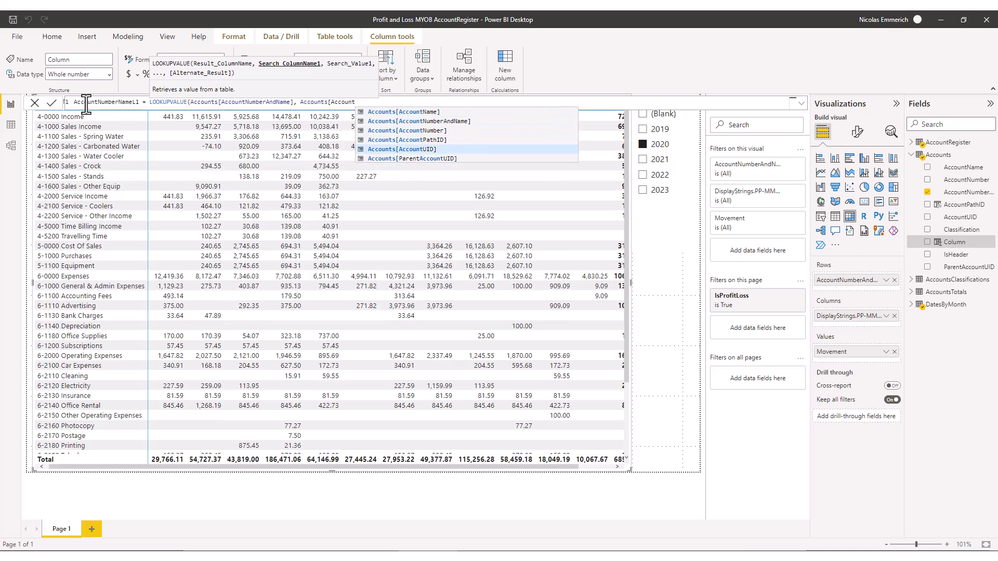
pyautogui.press('Tab')
pyautogui.write(',')
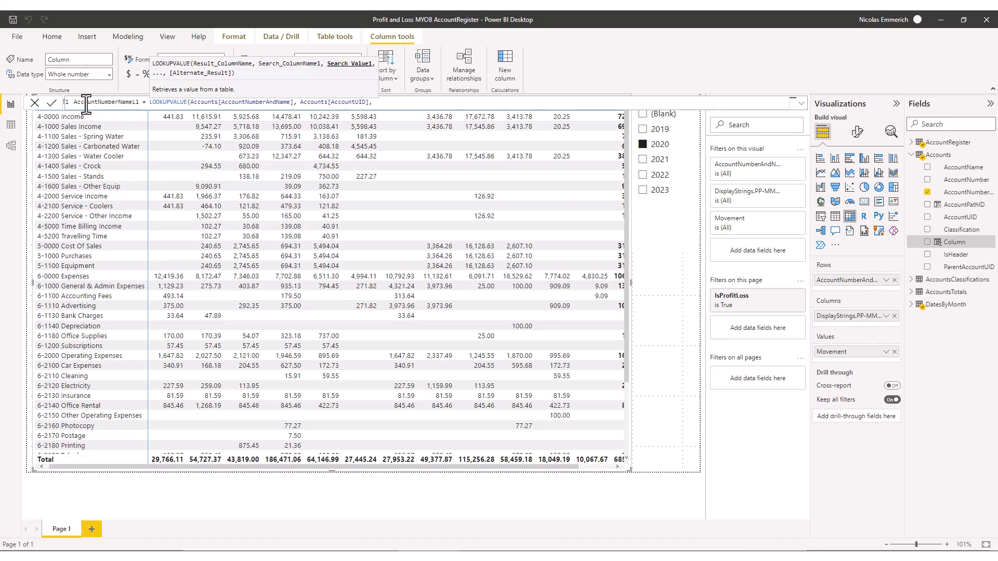
# - Complete the AccountNumberNameL1 lookup with the search value PATHITEM(Accounts[AccountPathID], 1) and commit the formula
pyautogui.write('PATH')
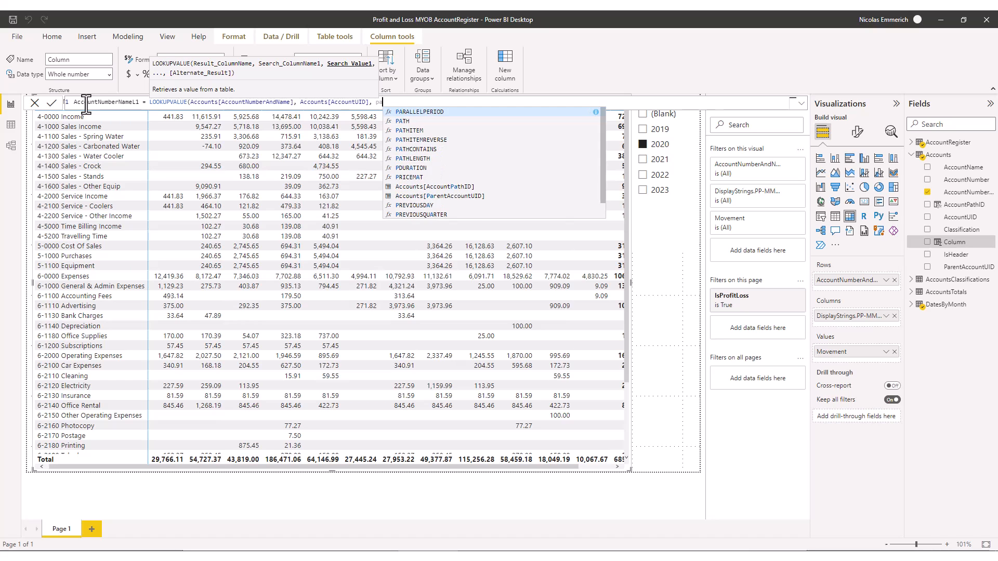
pyautogui.write('ITEM(')
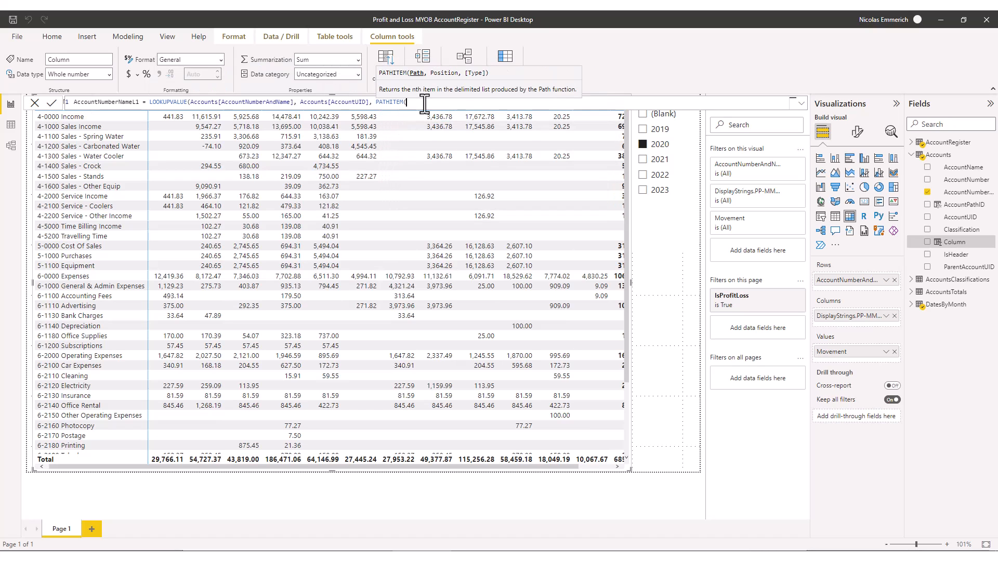
pyautogui.write('Account')
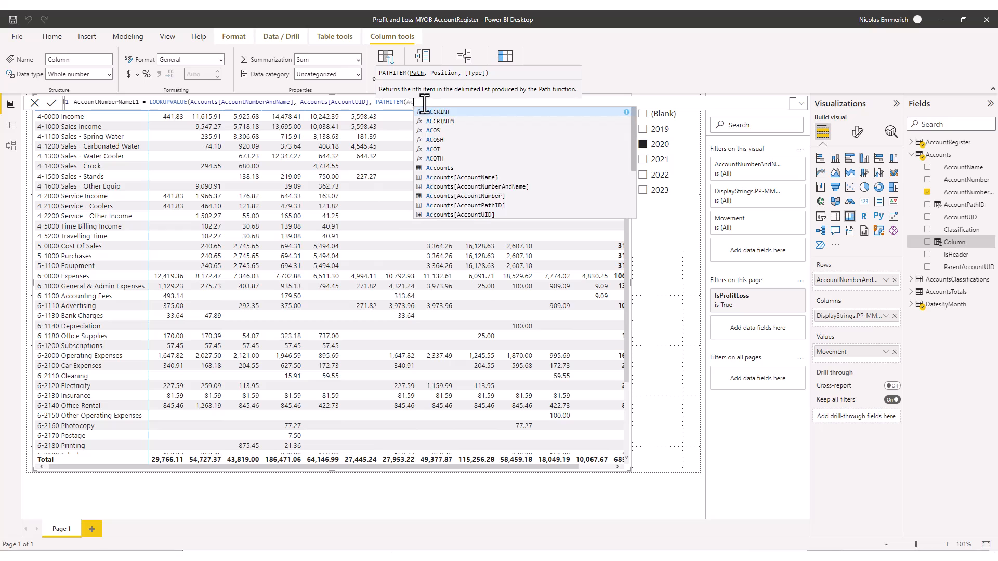
pyautogui.write('s[Account')
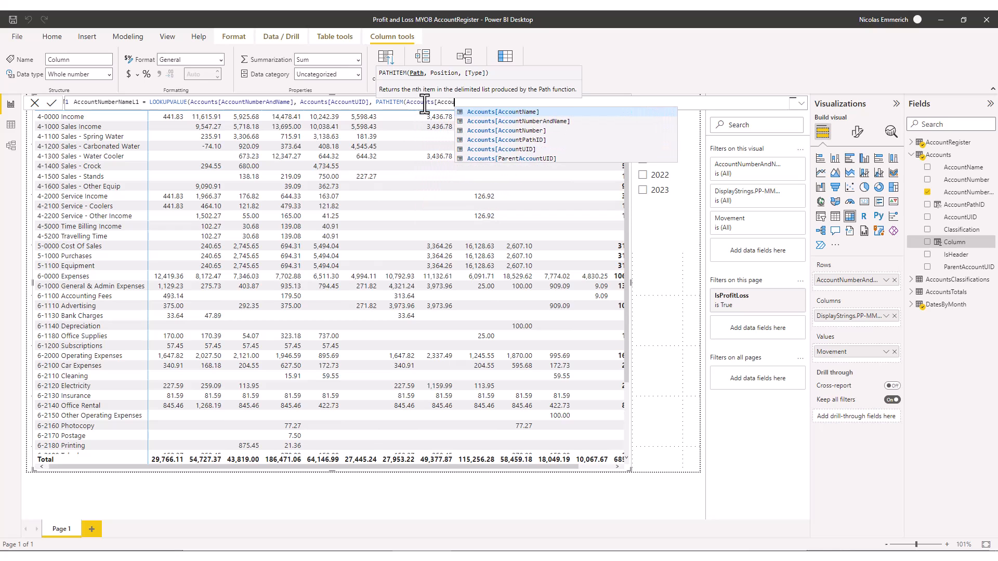
pyautogui.write('PathID]')
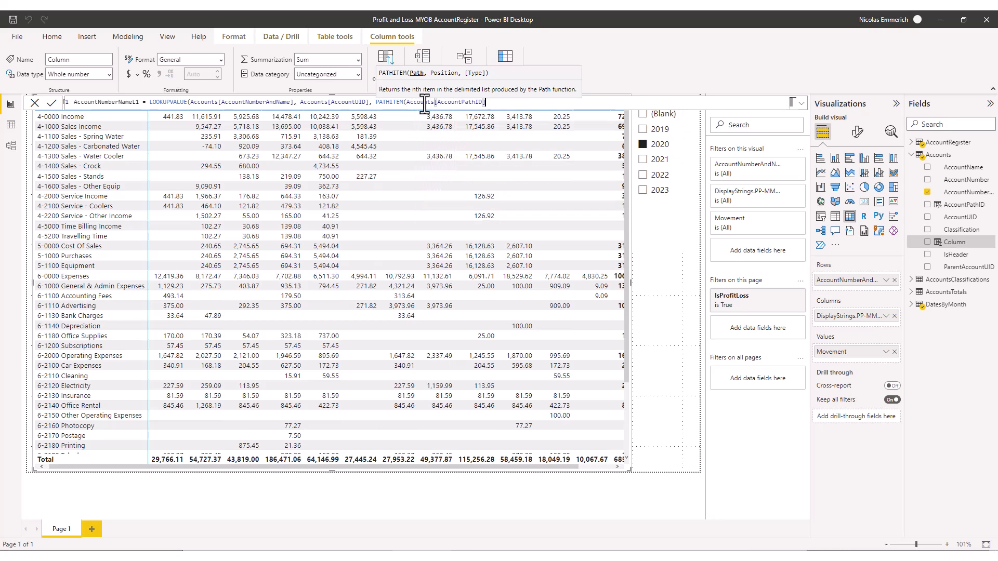
pyautogui.write(', 1)')
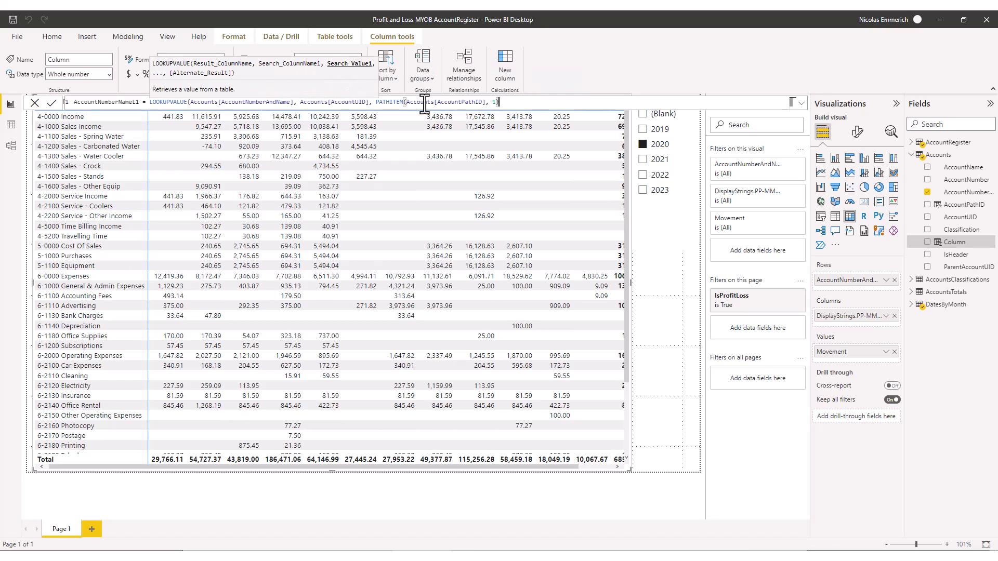
pyautogui.write(')')
pyautogui.press('Return')
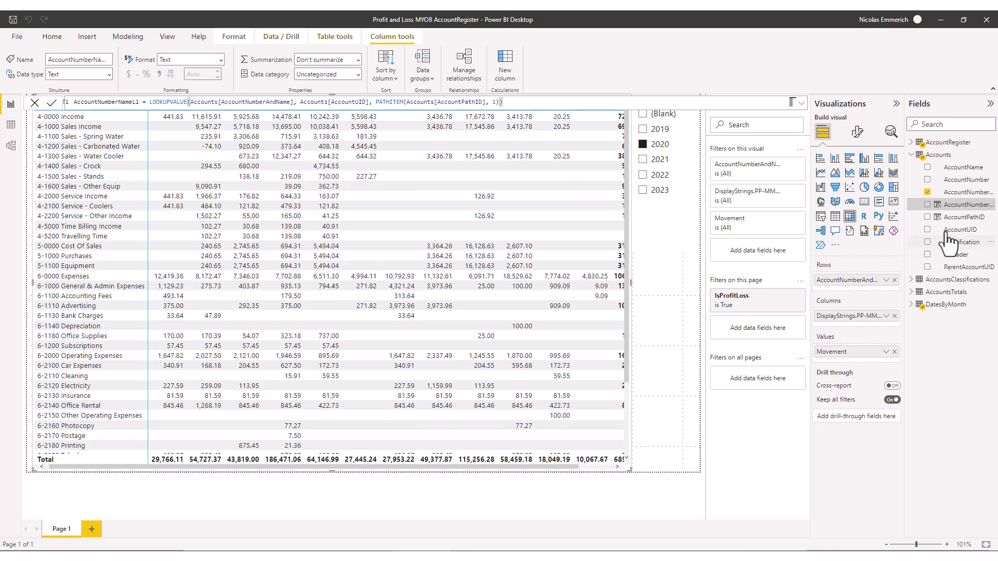
# - Replace the matrix's row field with AccountNumberNameL1
pyautogui.click(895, 281)
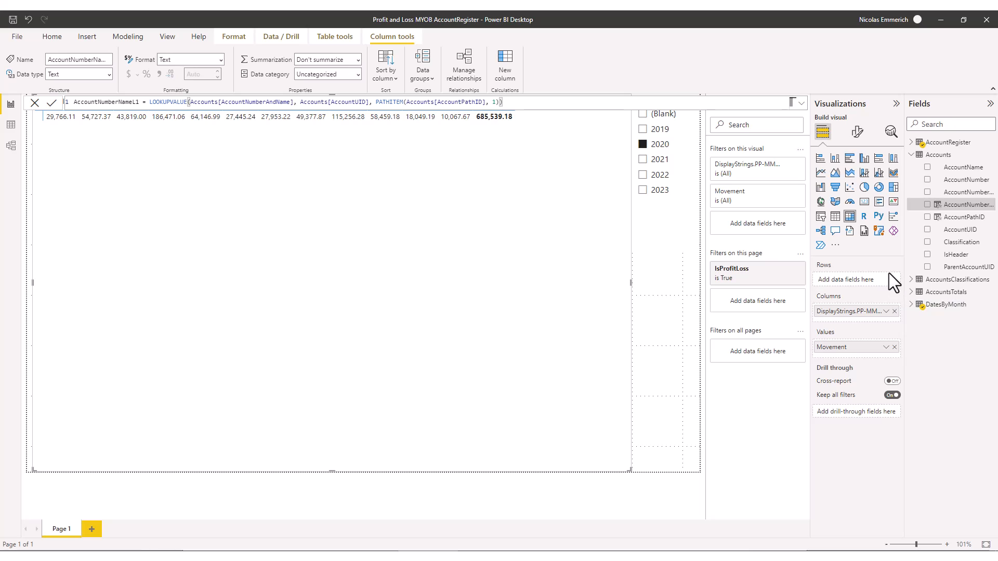
pyautogui.moveTo(969, 207); pyautogui.dragTo(873, 278)
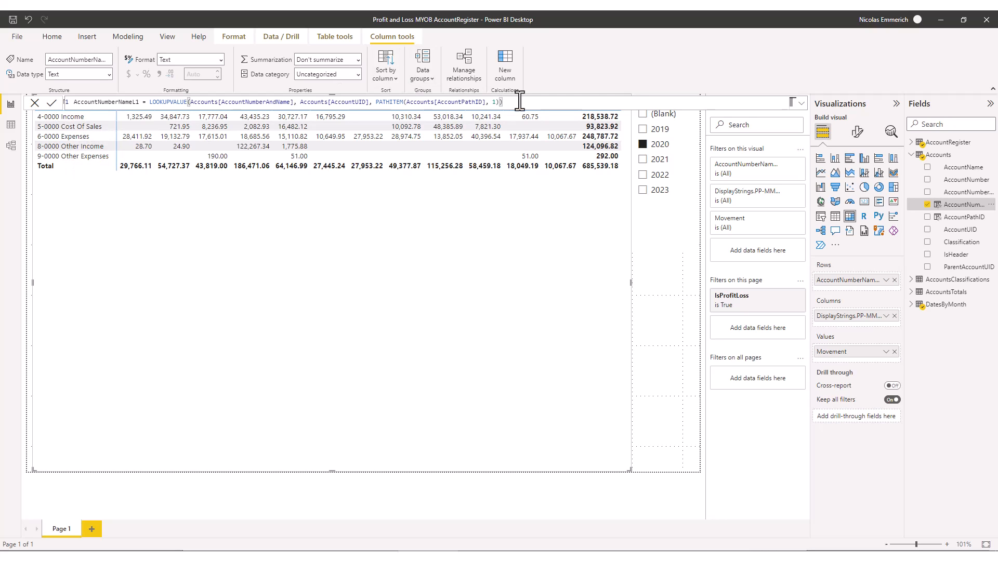
# - Create the calculated column AccountNumberNameL2 in Accounts by reusing the AccountNumberNameL1 formula with path position 2
pyautogui.moveTo(519, 101); pyautogui.dragTo(18, 96)
pyautogui.hotkey('ctrl', 'c')
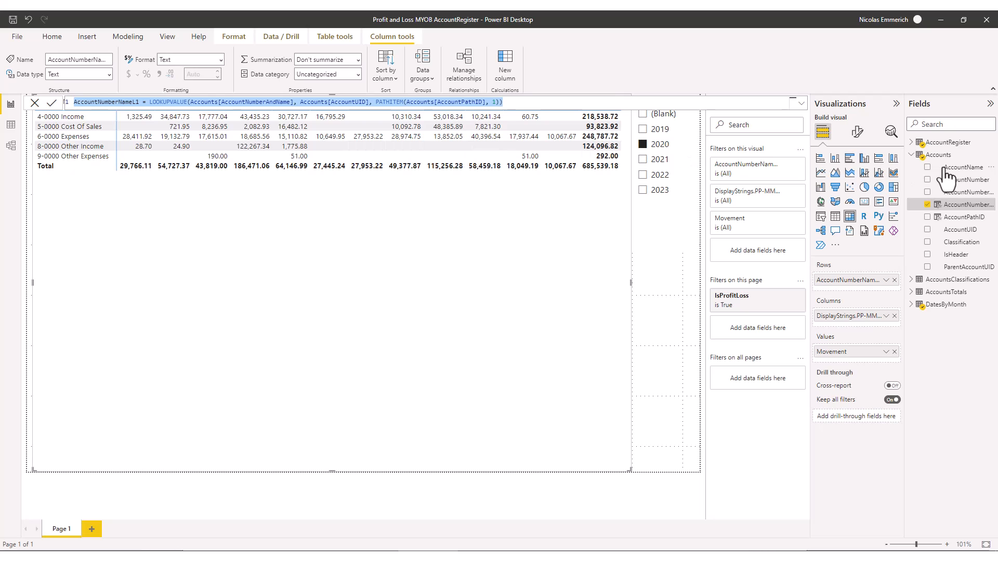
pyautogui.rightClick(946, 155)
pyautogui.click(886, 174)
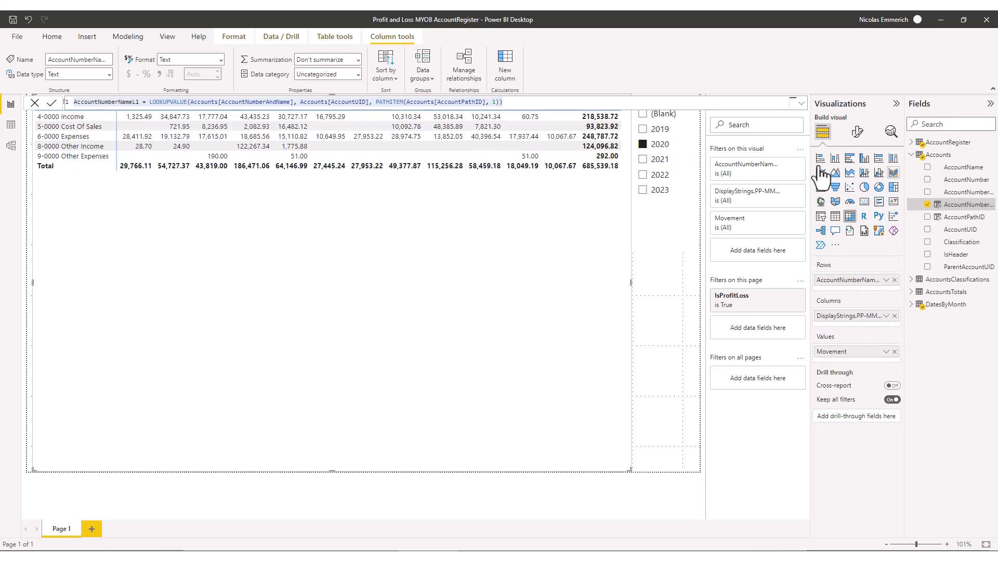
pyautogui.hotkey('ctrl', 'v')
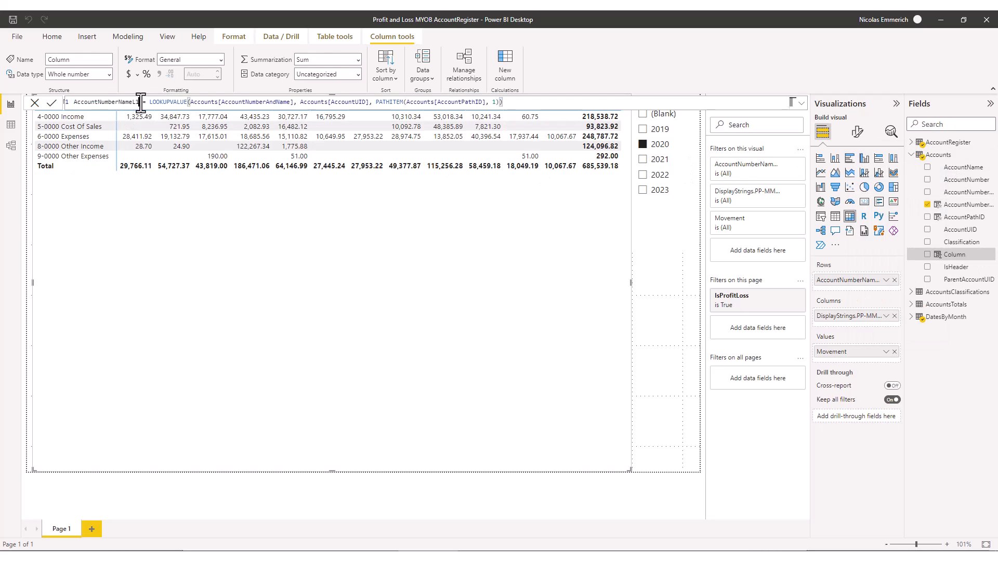
pyautogui.click(140, 102)
pyautogui.press('BackSpace')
pyautogui.write('2')
pyautogui.doubleClick(495, 102)
pyautogui.write('2')
pyautogui.press('Return')
# - Create the calculated column AccountNumberNameL3 in Accounts from the same lookup formula with path position 3
pyautogui.rightClick(941, 155)
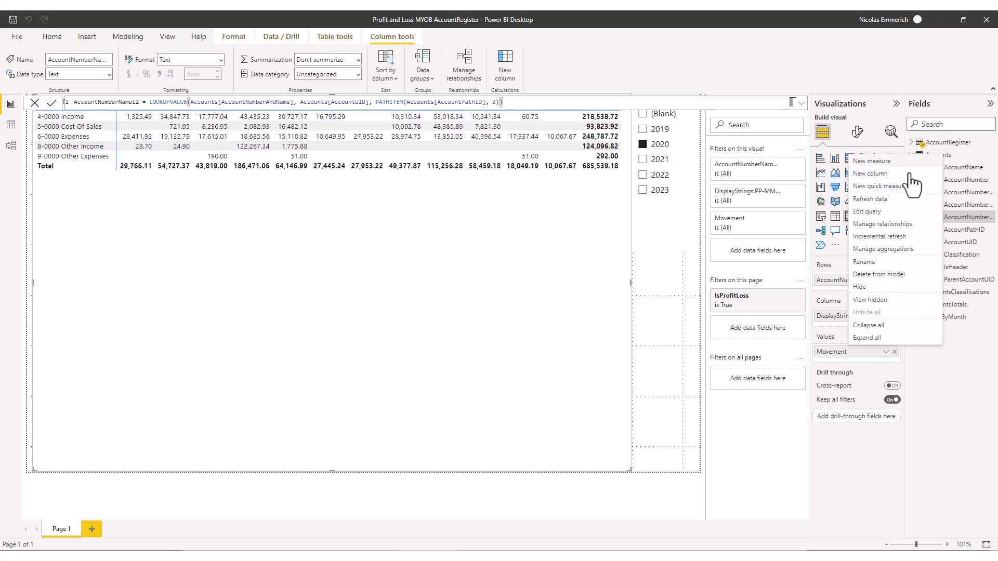
pyautogui.click(892, 175)
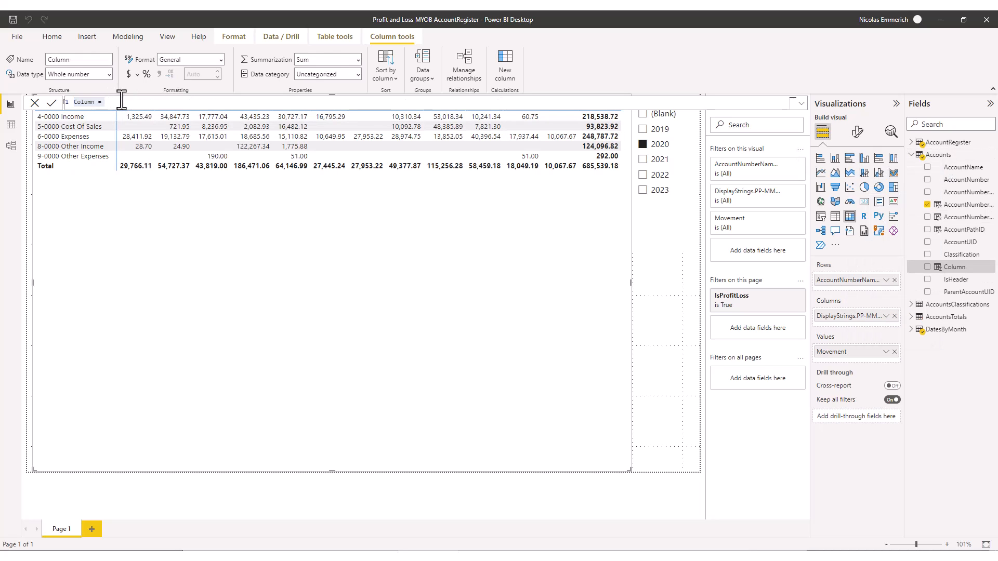
pyautogui.write('AccountNumberName1 = LOOKUPVALUE(Accounts[AccountNumberAndName], Accounts[AccountUID], PATHITEM(Accounts[AccountPathID], 1))')
pyautogui.moveTo(136, 102); pyautogui.dragTo(144, 98)
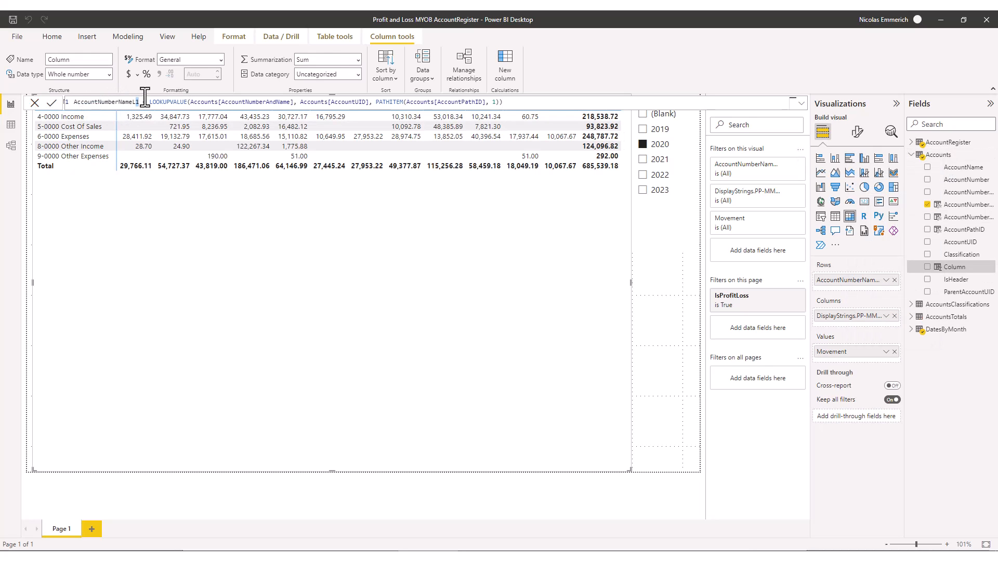
pyautogui.write('3')
pyautogui.press('End')
pyautogui.press('Left')
pyautogui.press('Left')
pyautogui.press('BackSpace')
pyautogui.write('3')
pyautogui.press('Return')
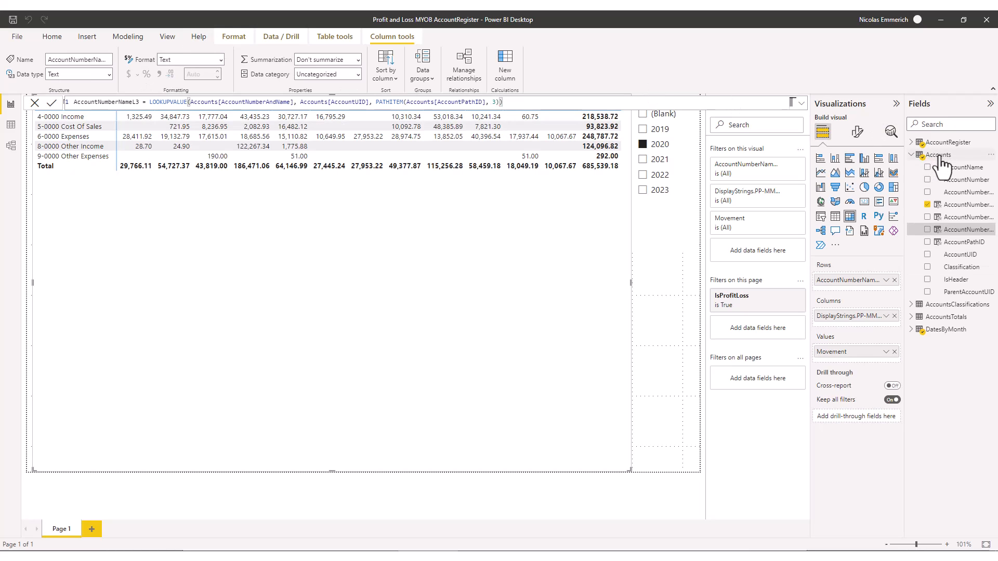
# - Create the calculated column AccountNumberNameL4 in Accounts from the same lookup formula with path position 4
pyautogui.rightClick(938, 155)
pyautogui.click(897, 173)
pyautogui.hotkey('ctrl', 'a')
pyautogui.write('AccountNumberNameL1 = LOOKUPVALUE(Accounts[AccountNumberAndName], Accounts[AccountUID], PATHITEM(Accounts[AccountPathID], 1))')
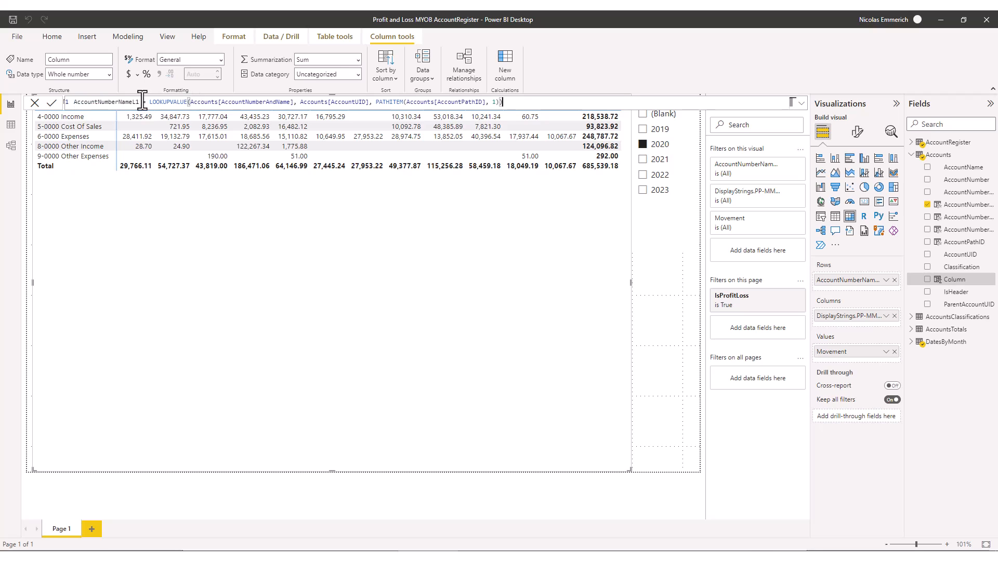
pyautogui.click(139, 102)
pyautogui.hotkey('shift', 'Left')
pyautogui.write('4')
pyautogui.press('End')
pyautogui.press('Left')
pyautogui.press('Left')
pyautogui.hotkey('shift', 'Left')
pyautogui.write('4')
pyautogui.press('Return')
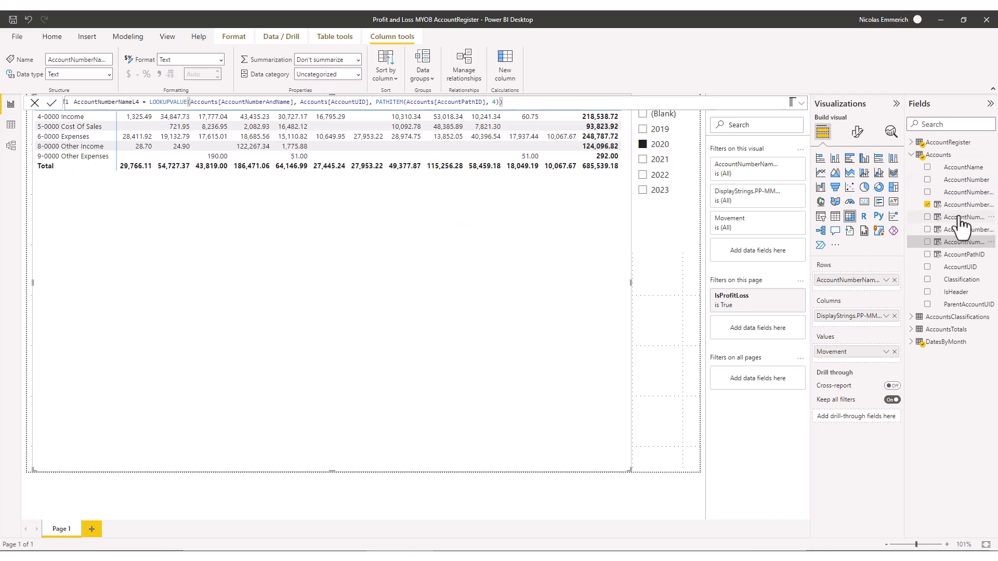
# - Add AccountNumberNameL2, L3 and L4 to the matrix rows below L1 and expand all row levels
pyautogui.moveTo(960, 217); pyautogui.dragTo(866, 295)
pyautogui.moveTo(954, 243); pyautogui.dragTo(864, 313)
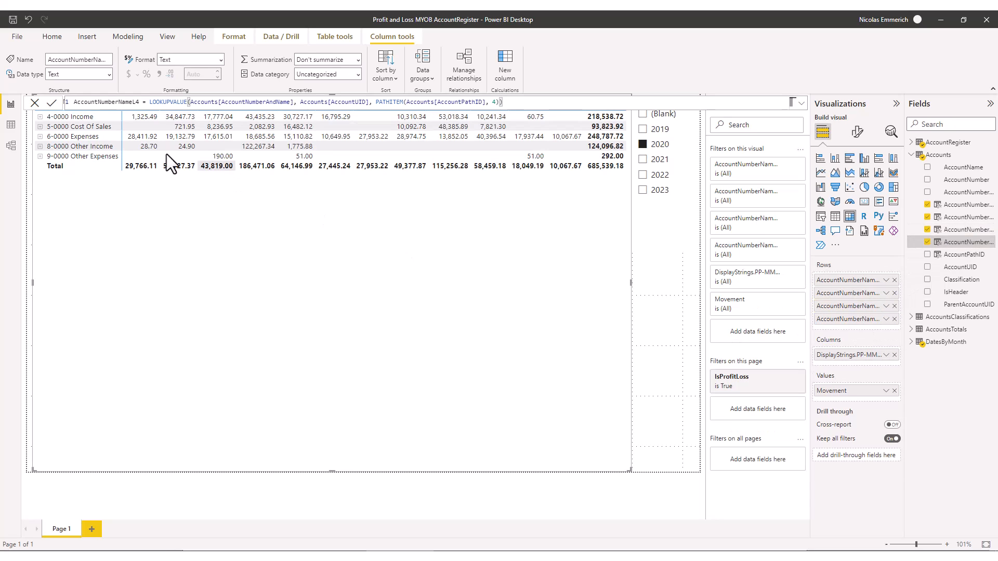
pyautogui.rightClick(83, 118)
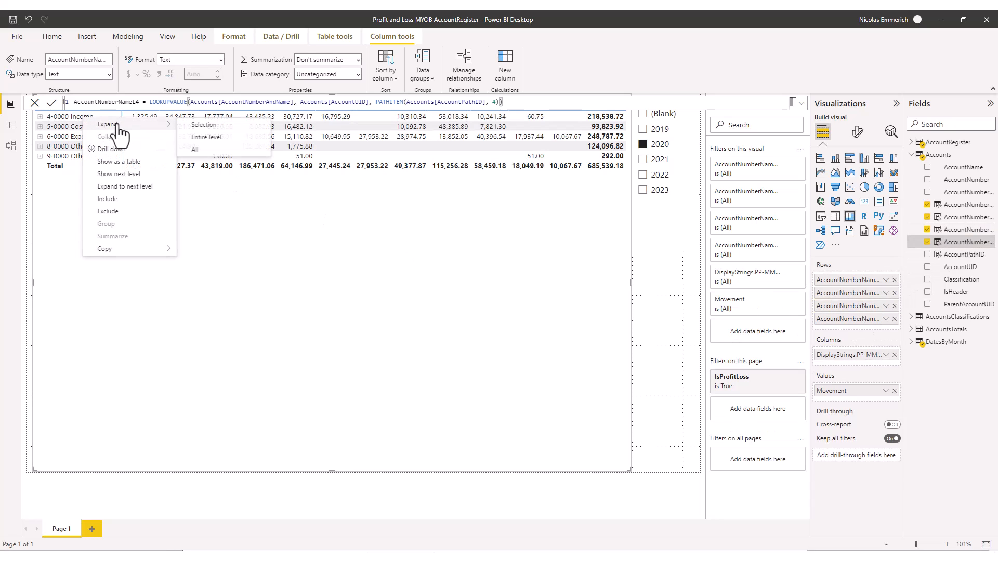
pyautogui.click(219, 156)
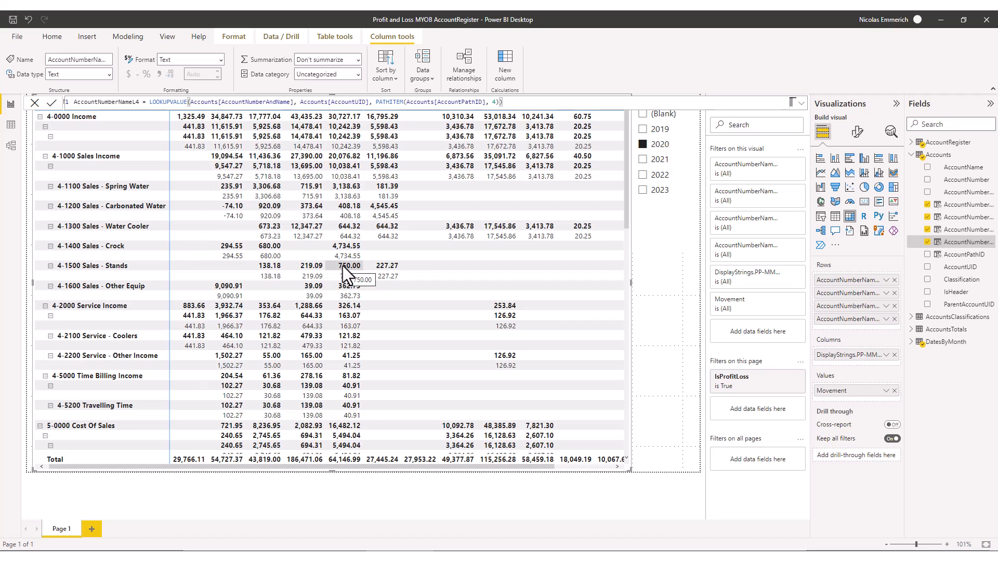
# - Collapse all row levels of the account hierarchy in the matrix
pyautogui.rightClick(104, 189)
pyautogui.moveTo(146, 209)
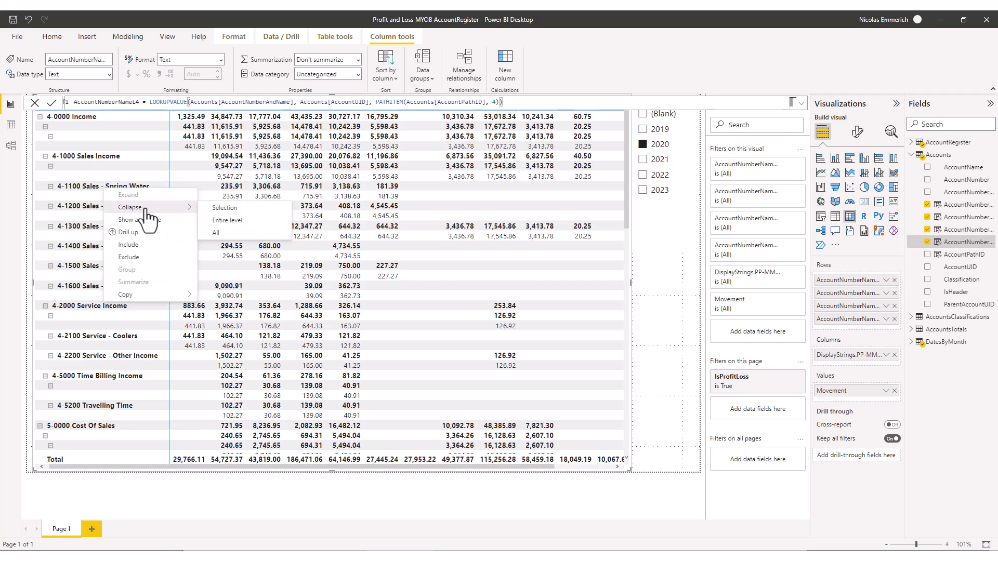
pyautogui.click(234, 232)
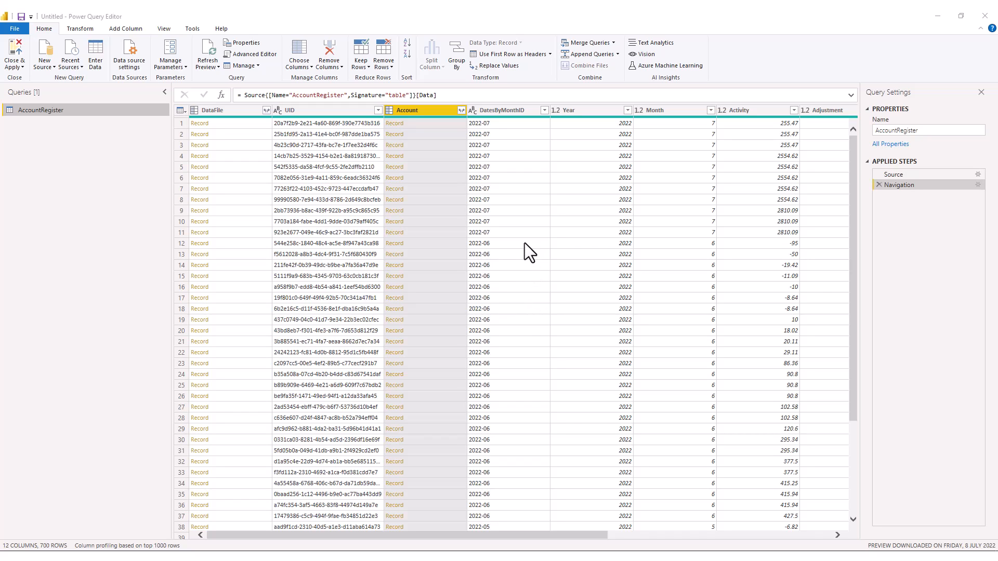
# - In the Power Query Editor, expand the AccountRegister query's Account column to only Name and DisplayID, keeping the column-name prefix
pyautogui.click(461, 110)
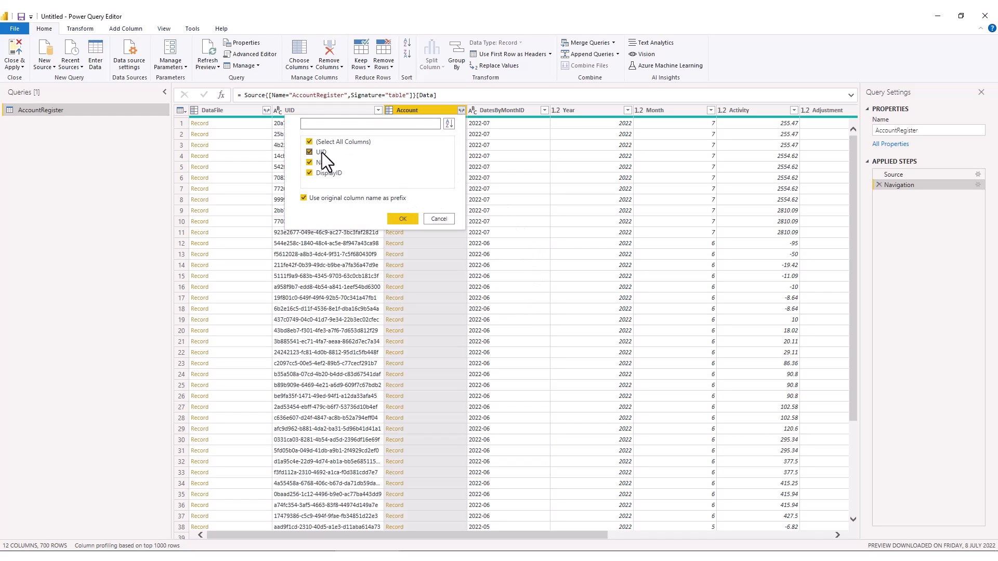
pyautogui.click(321, 152)
pyautogui.click(393, 217)
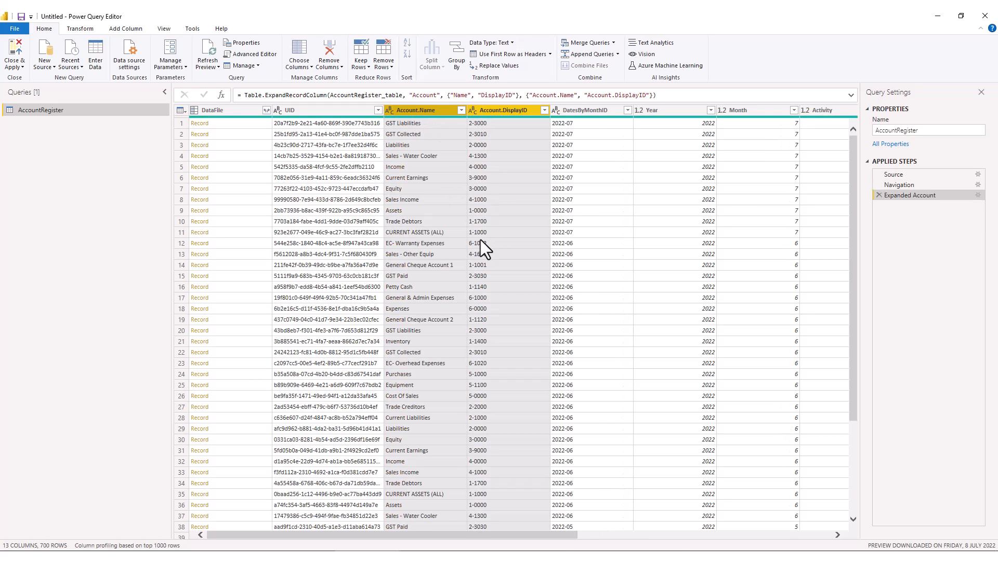
# - Filter the DatesByMonthID column to show only 2022-07
pyautogui.click(627, 110)
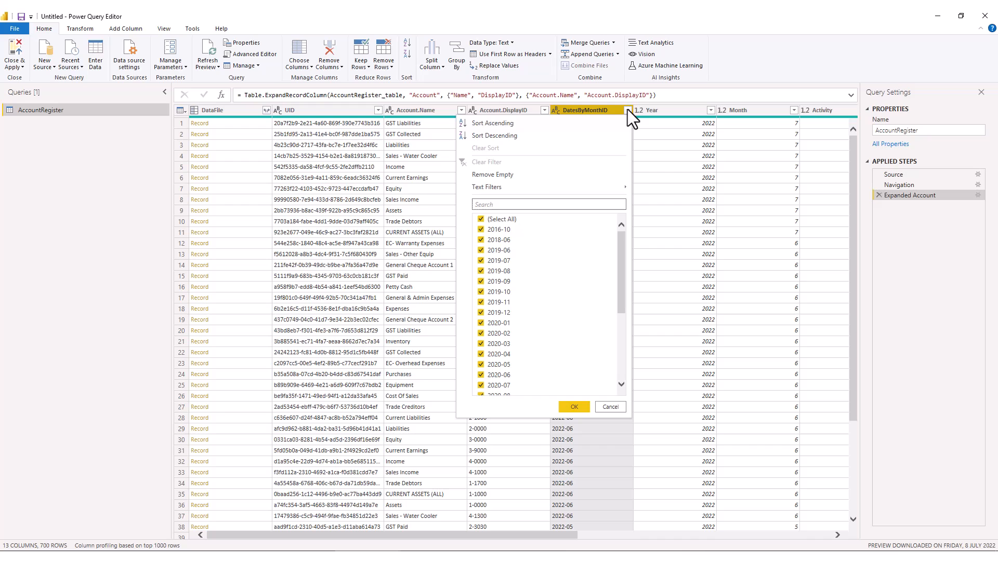
pyautogui.click(482, 219)
pyautogui.scroll(-5, 547, 308)
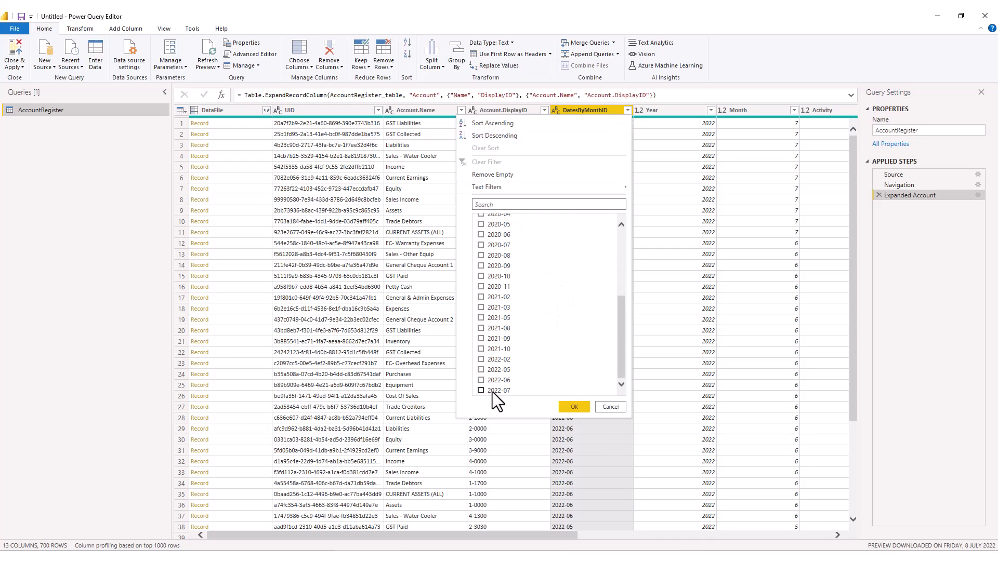
pyautogui.click(491, 391)
pyautogui.click(564, 406)
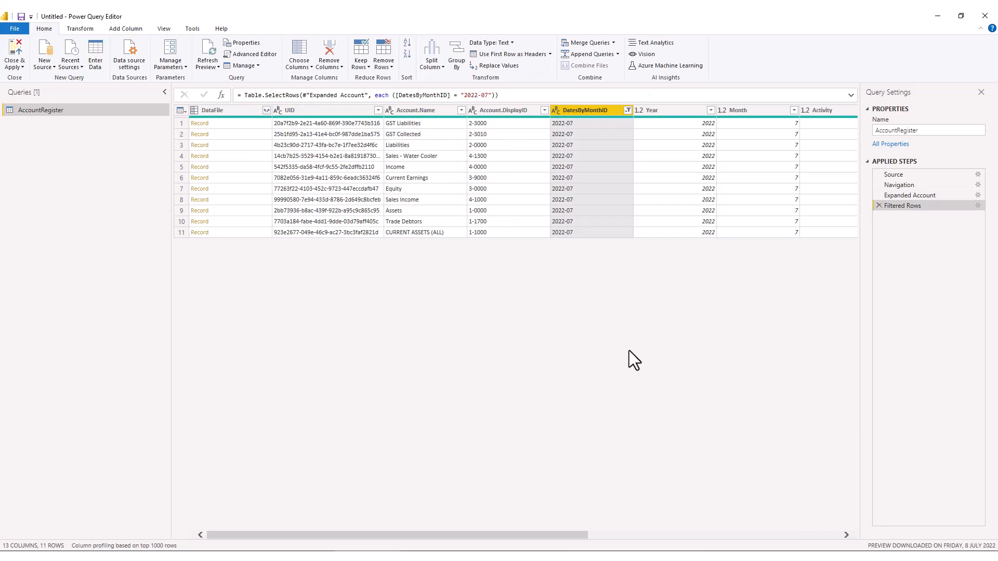
# - Remove the Year and Month columns from the AccountRegister query
pyautogui.click(629, 535)
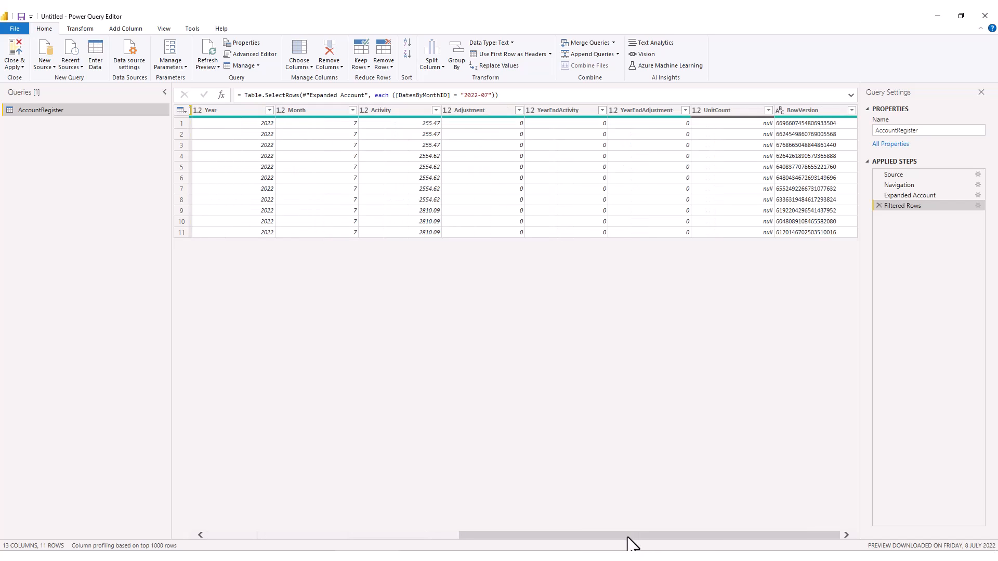
pyautogui.click(227, 110)
pyautogui.hotkey('shift', 'Right')
pyautogui.press('Delete')
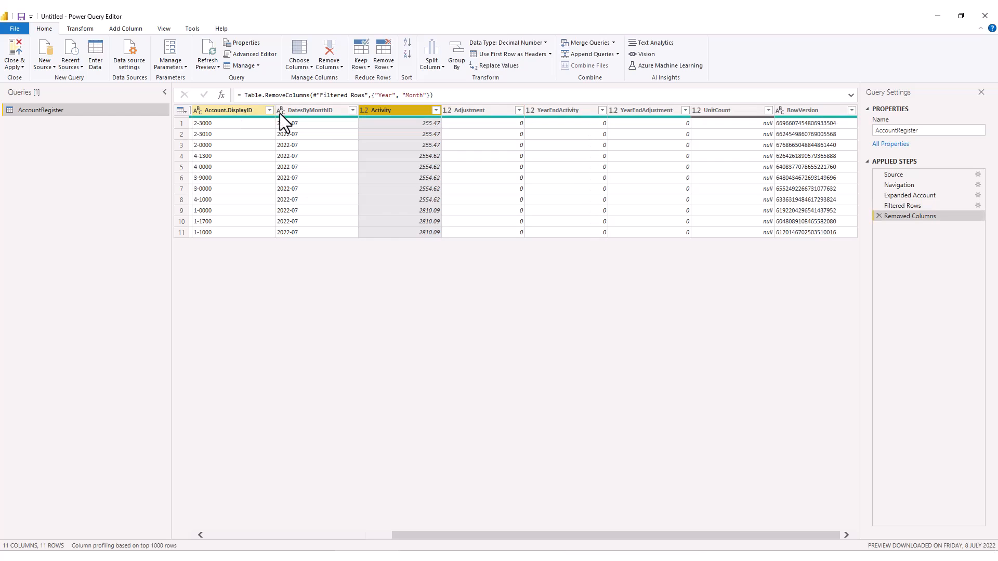
# - Sort the AccountRegister rows by Account.DisplayID in ascending order
pyautogui.moveTo(648, 539); pyautogui.dragTo(463, 538)
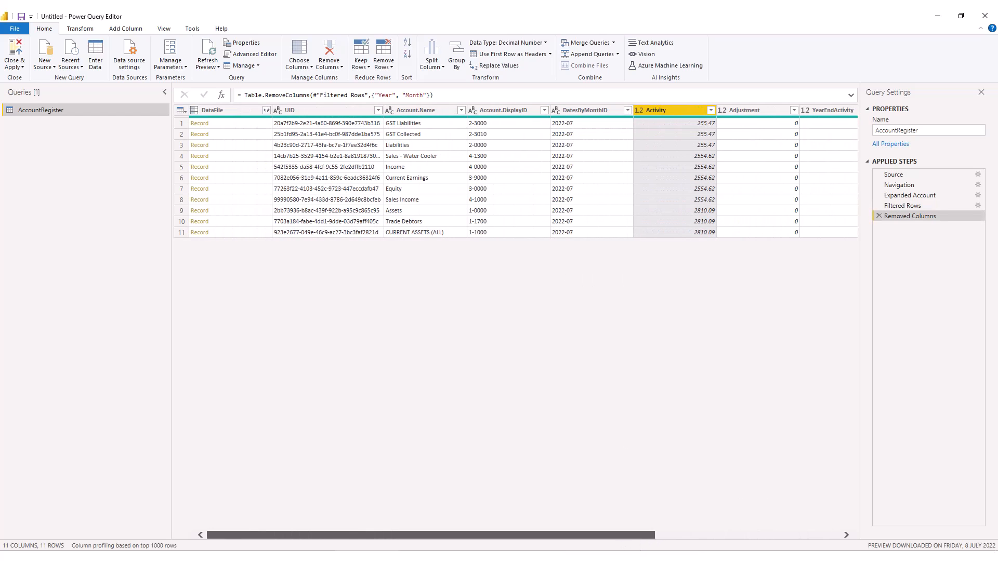
pyautogui.click(544, 110)
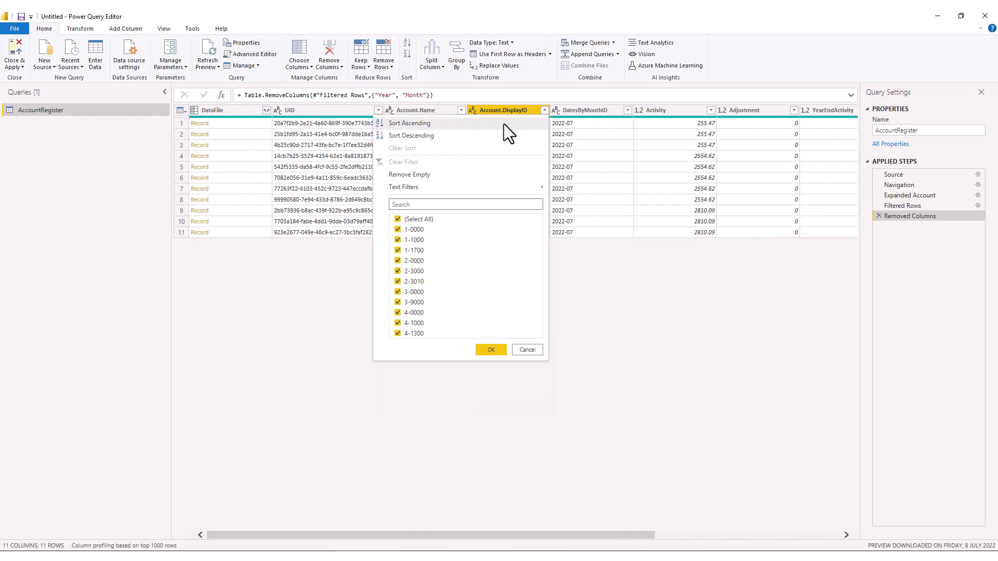
pyautogui.click(436, 125)
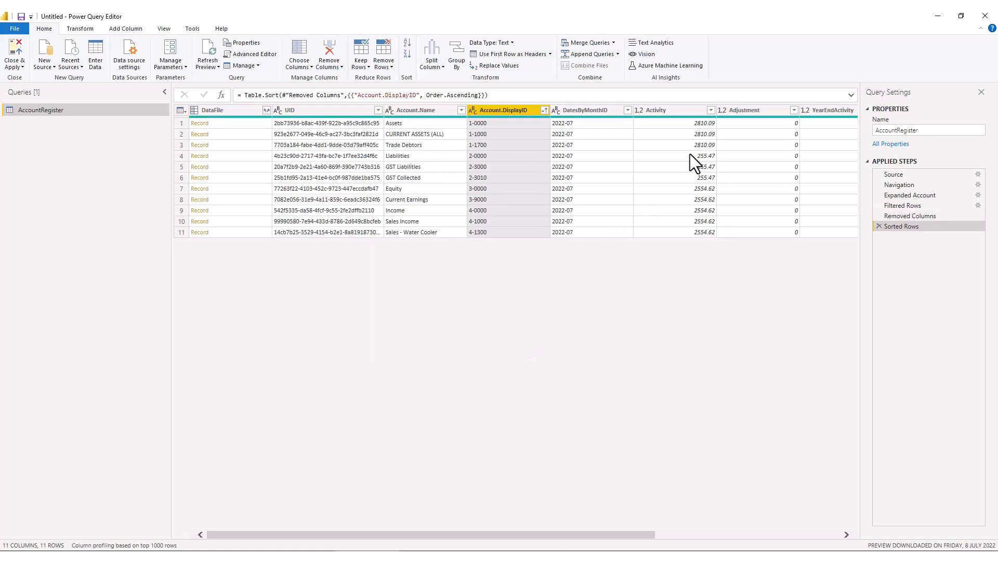
# - Compare the Activity amounts of the GST Liabilities and GST Collected rows
pyautogui.click(422, 167)
pyautogui.click(426, 176)
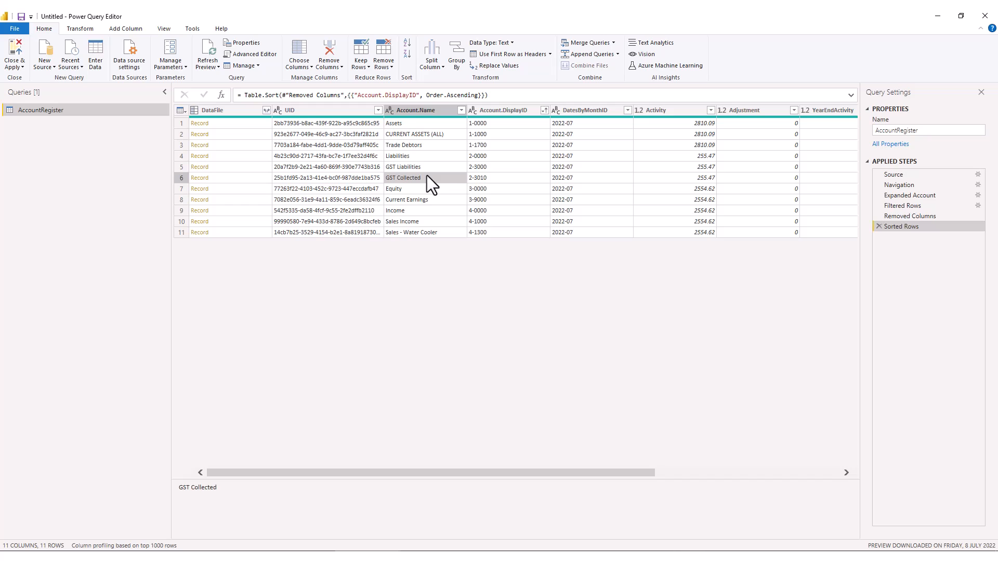
pyautogui.click(694, 170)
pyautogui.click(694, 182)
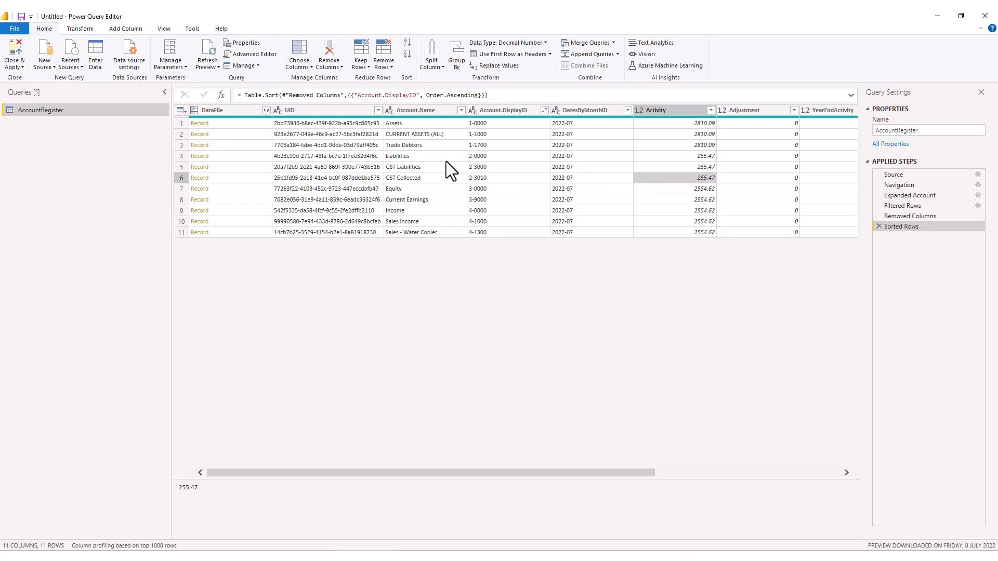
# - Compare the Activity amounts across the Liabilities, Current Earnings, Income, Sales Income, Sales - Water Cooler and Trade Debtors rows
pyautogui.click(426, 159)
pyautogui.click(487, 153)
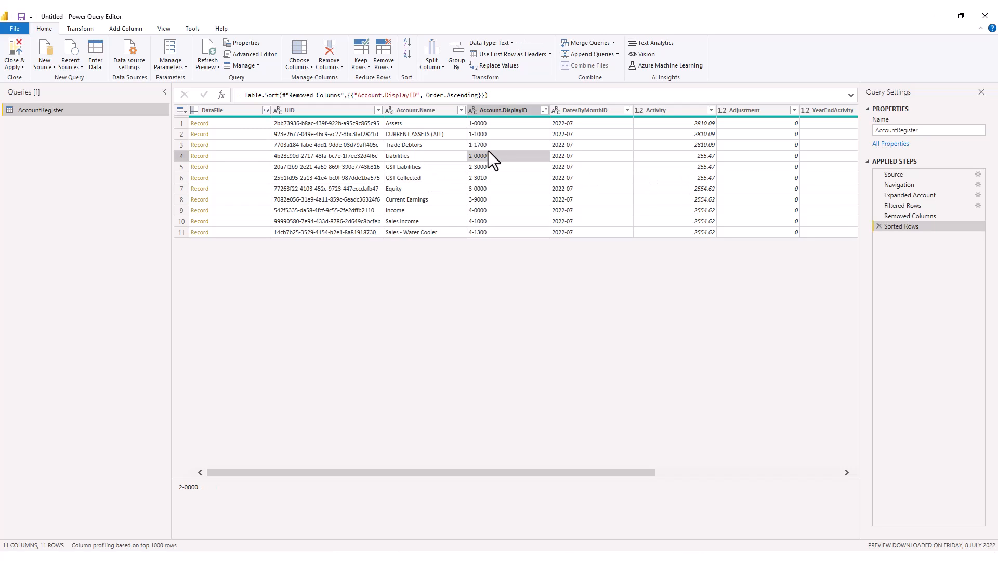
pyautogui.click(703, 157)
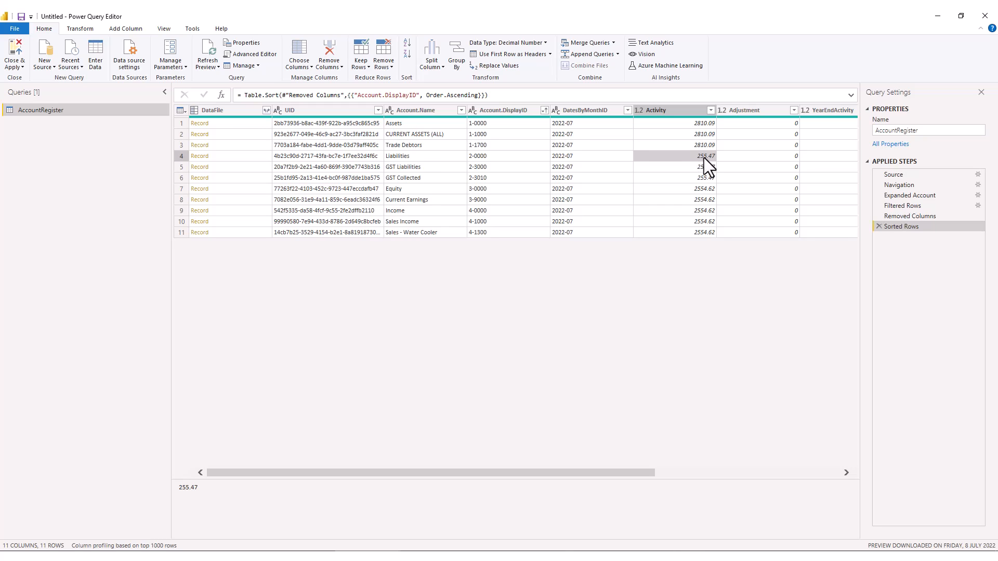
pyautogui.click(481, 203)
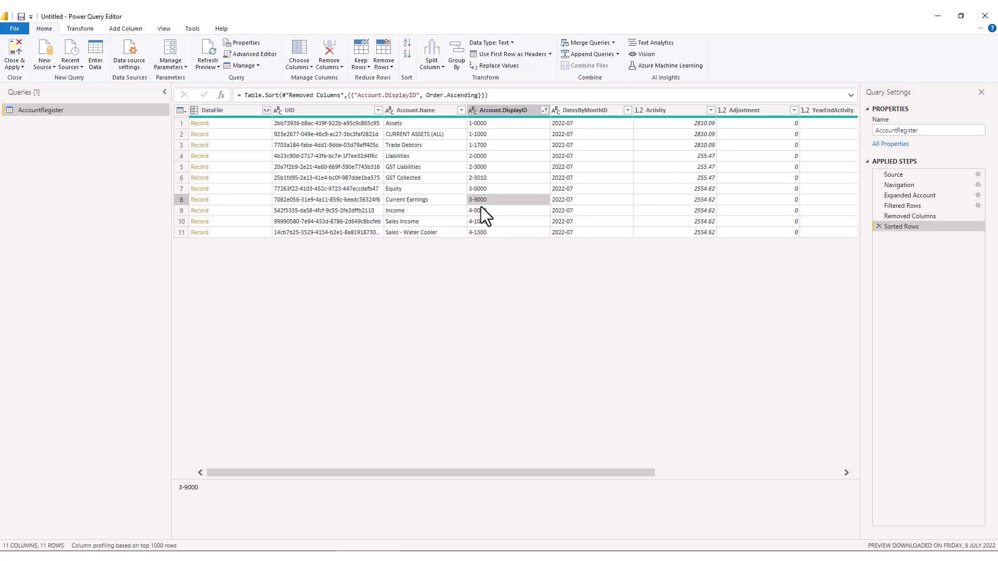
pyautogui.click(471, 224)
pyautogui.click(475, 234)
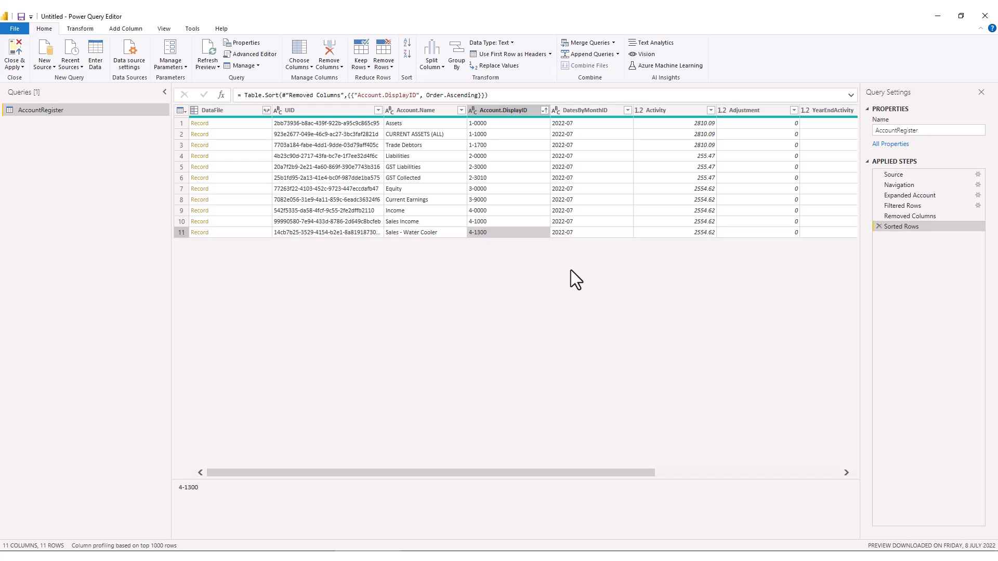
pyautogui.click(697, 235)
pyautogui.click(696, 221)
pyautogui.click(699, 210)
pyautogui.click(700, 201)
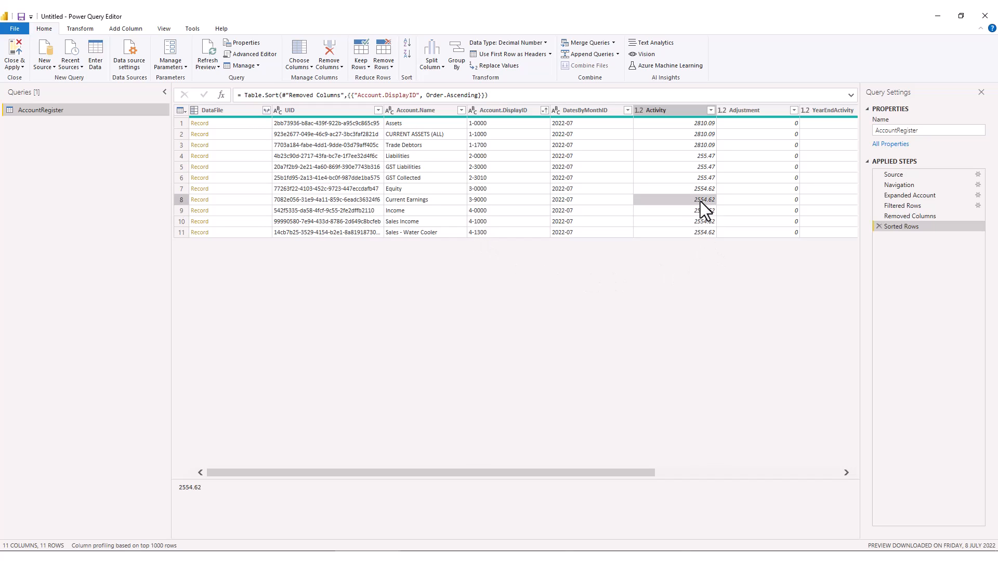
pyautogui.click(699, 145)
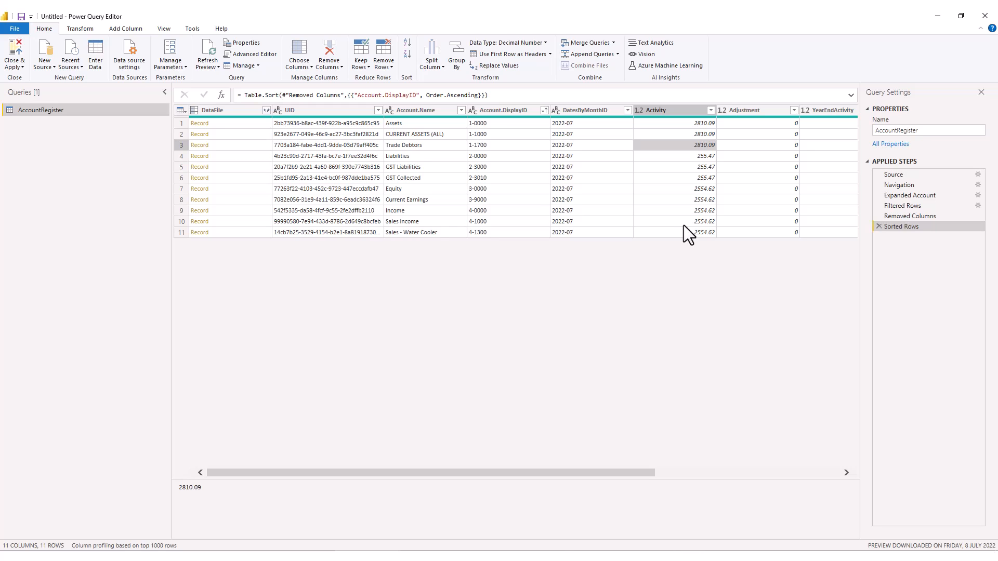
# - Examine the Account.Name entries for GST Liabilities, GST Collected, Liabilities, Assets and CURRENT ASSETS (ALL) to distinguish header from detail accounts
pyautogui.click(421, 171)
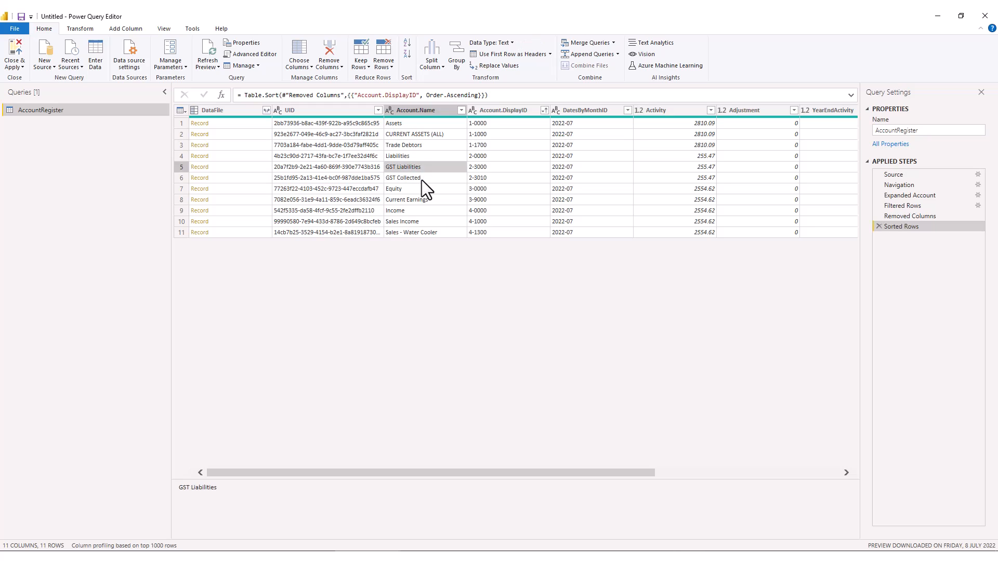
pyautogui.click(422, 179)
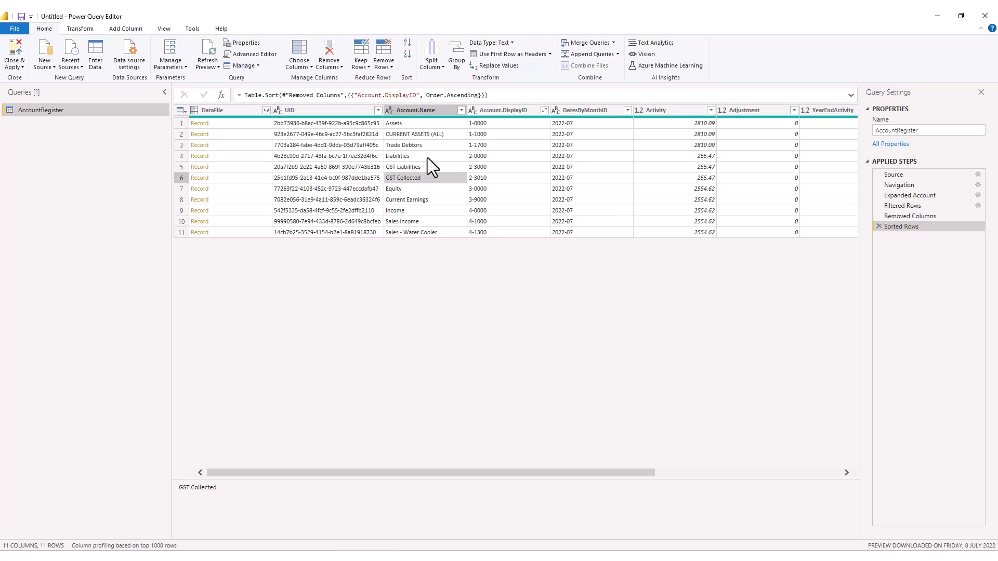
pyautogui.click(427, 158)
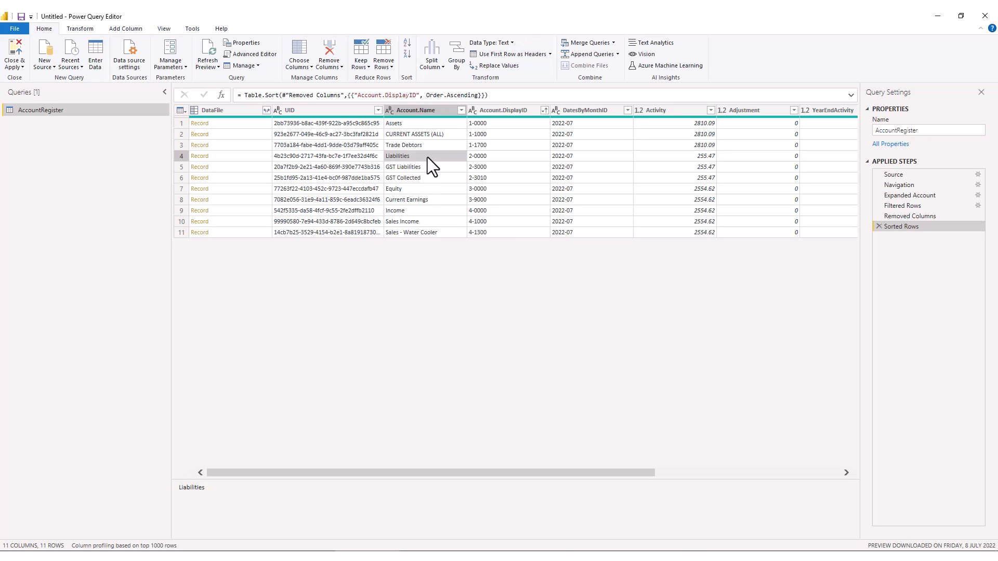
pyautogui.click(430, 127)
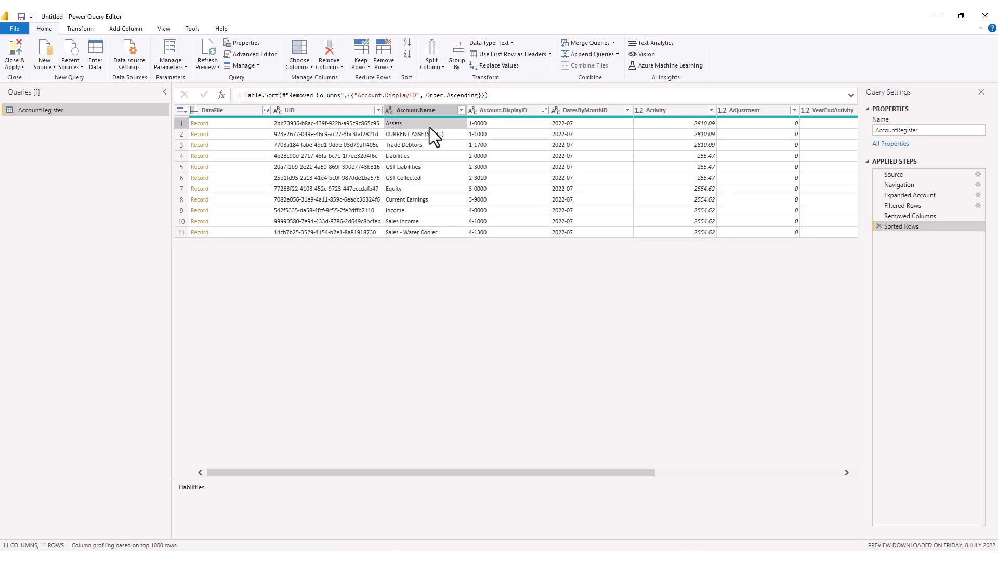
pyautogui.click(436, 136)
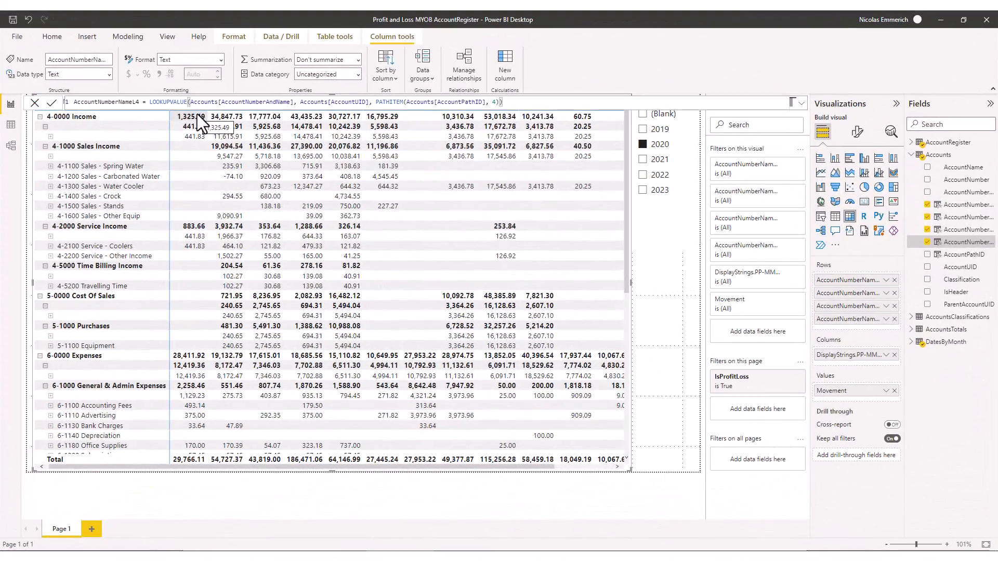
# - Switch to the Power BI report and create a new measure named Movement1_Detail in the Accounts table
pyautogui.rightClick(938, 155)
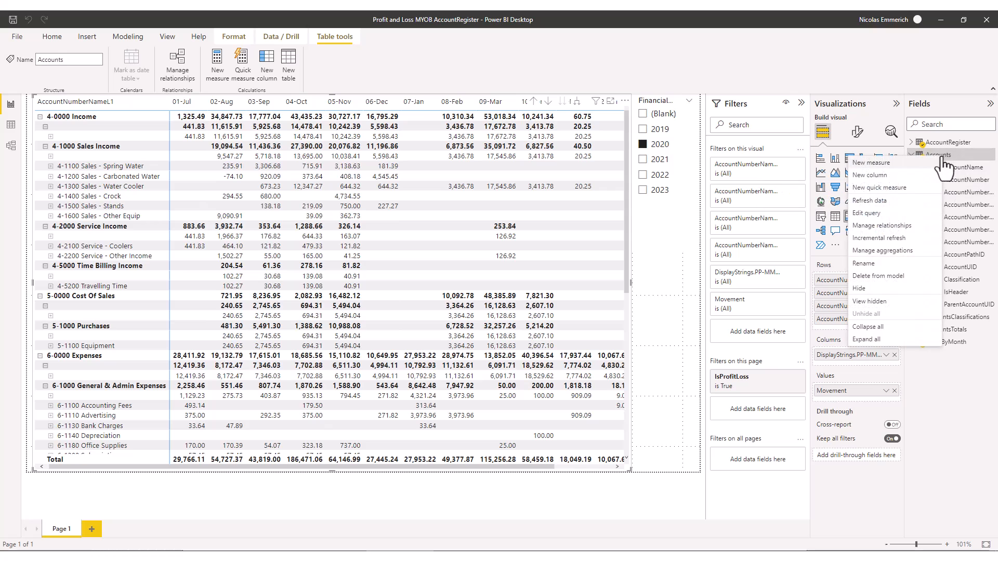
pyautogui.click(882, 165)
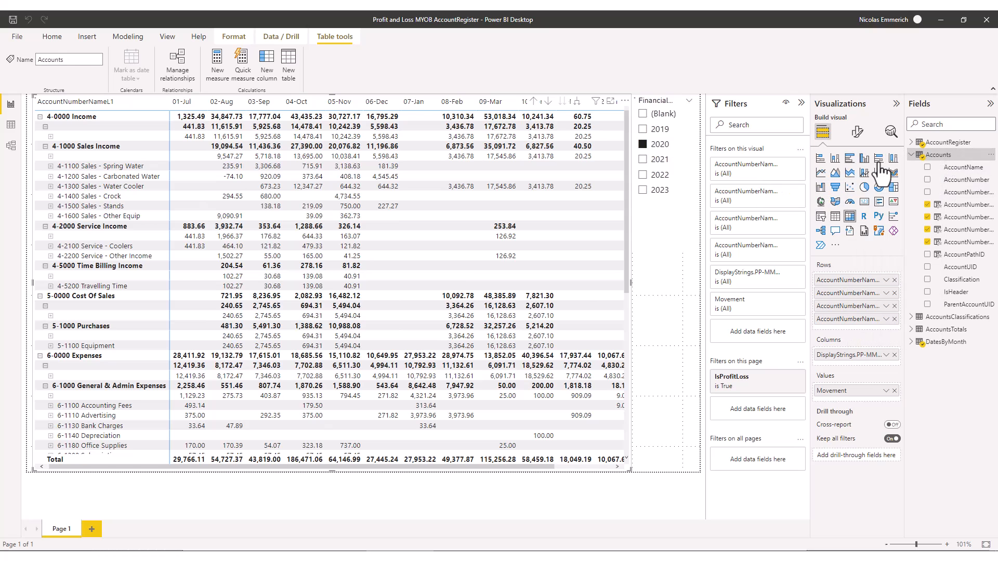
pyautogui.doubleClick(81, 102)
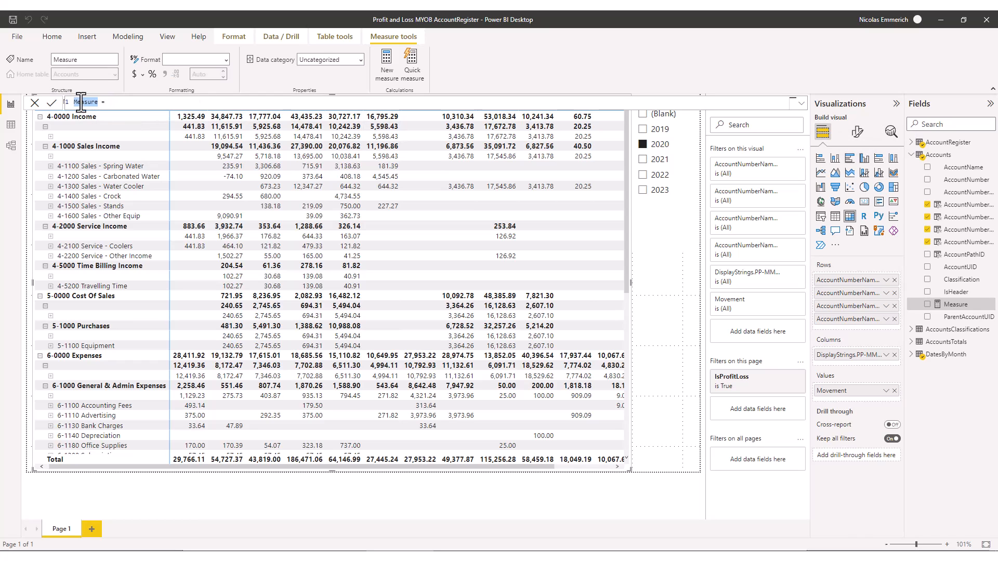
pyautogui.write('Movement1_Detail')
# - Begin the measure's formula with CALCULATE(SUM(AccountRegister[Movement]), leaving the filter argument open
pyautogui.press('End')
pyautogui.write('CALCUL')
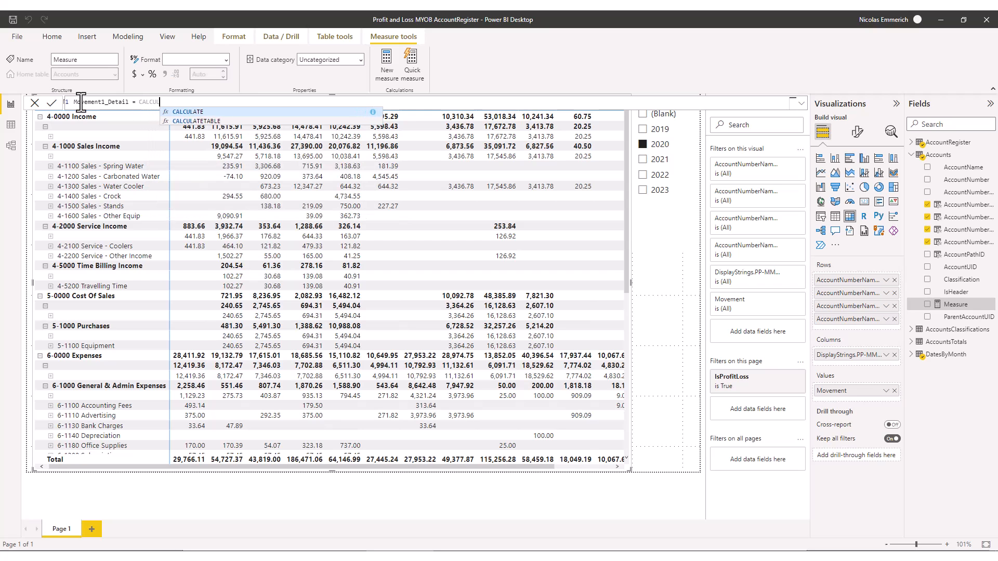
pyautogui.write('ATE(SUM(Account')
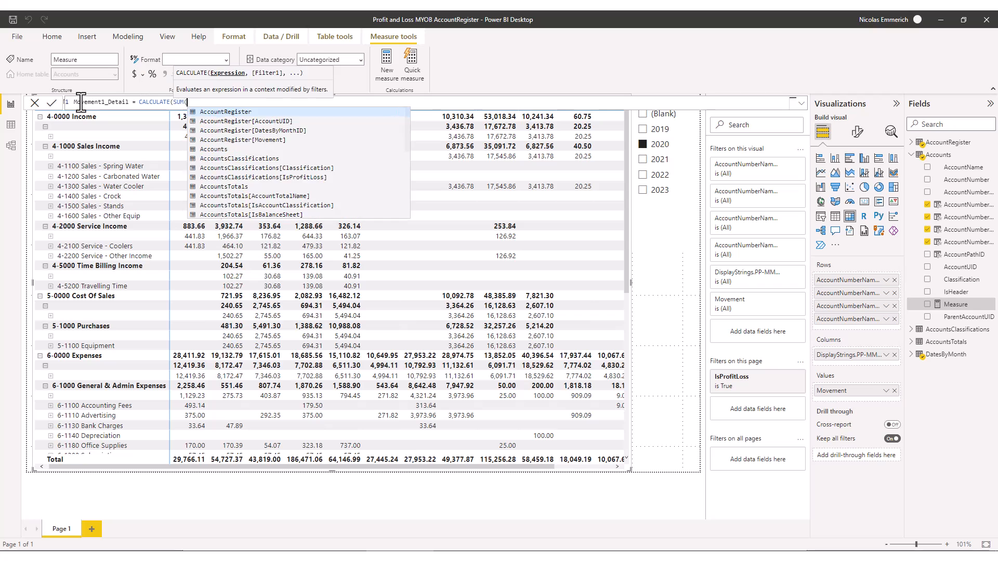
pyautogui.press('Down')
pyautogui.press('Down')
pyautogui.press('Down')
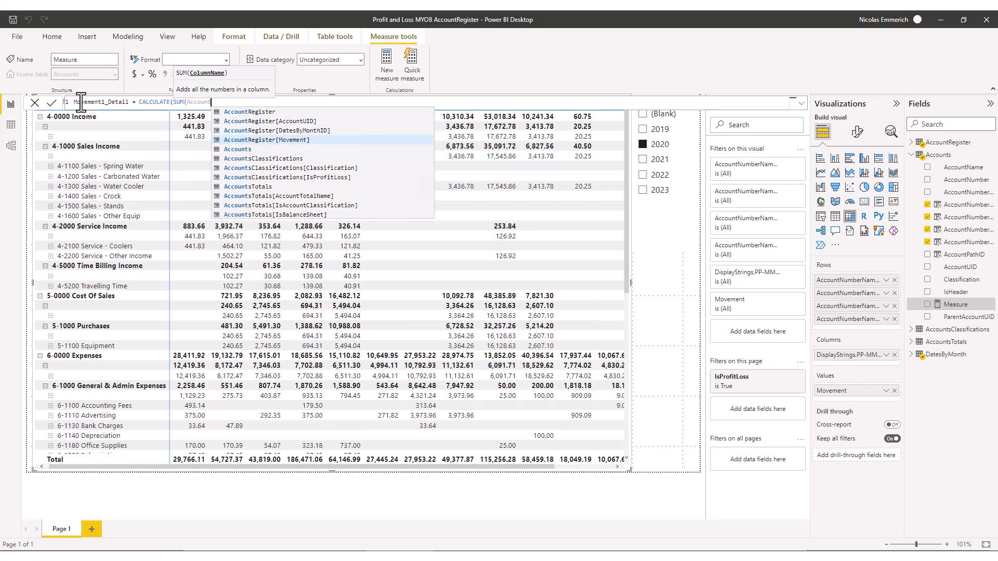
pyautogui.press('Tab')
pyautogui.write('),')
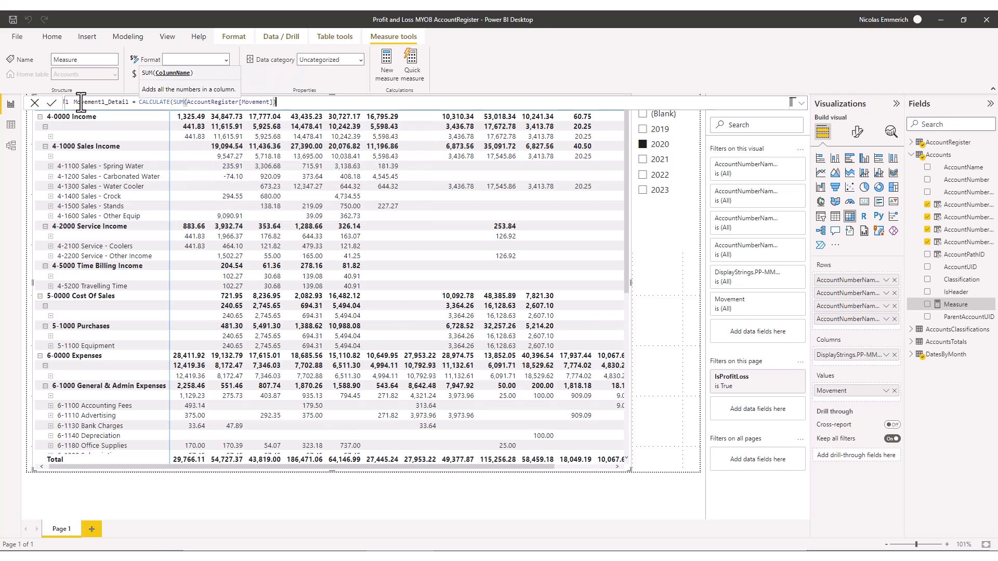
# - Complete the measure with Filter(Accounts, Accounts[IsHeader] = false) and commit the formula
pyautogui.write(' Filt')
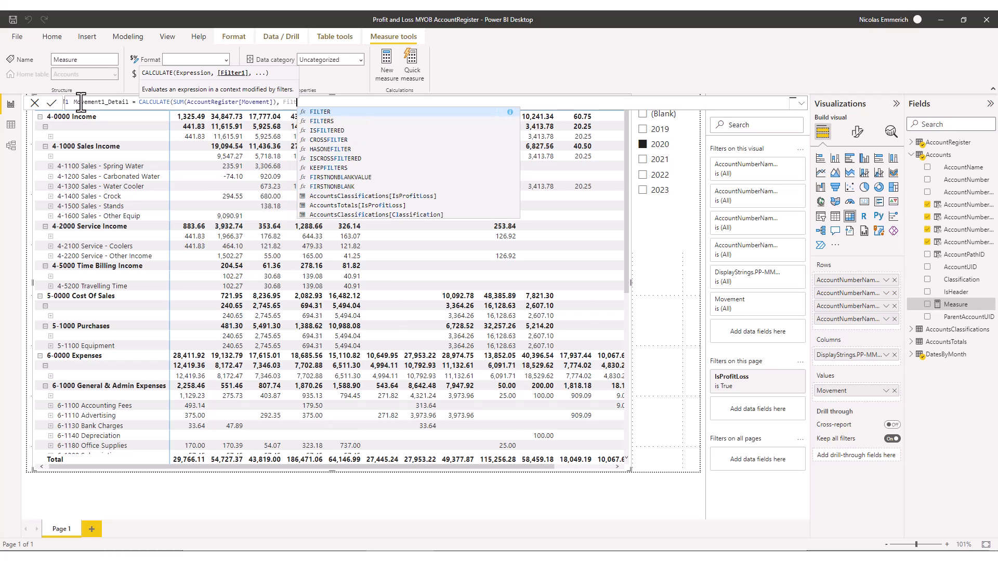
pyautogui.write('er(Accou')
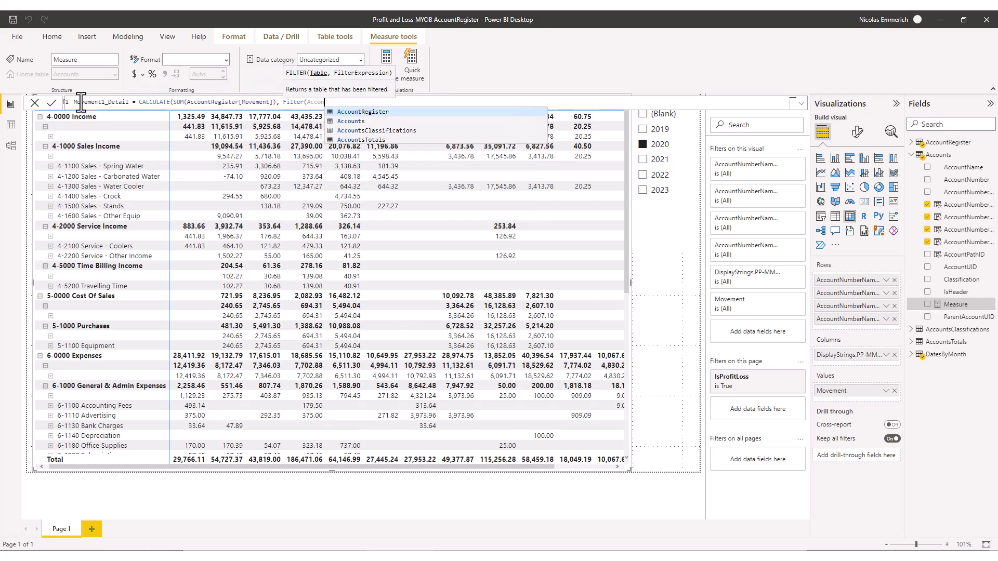
pyautogui.write('nts, Accounts')
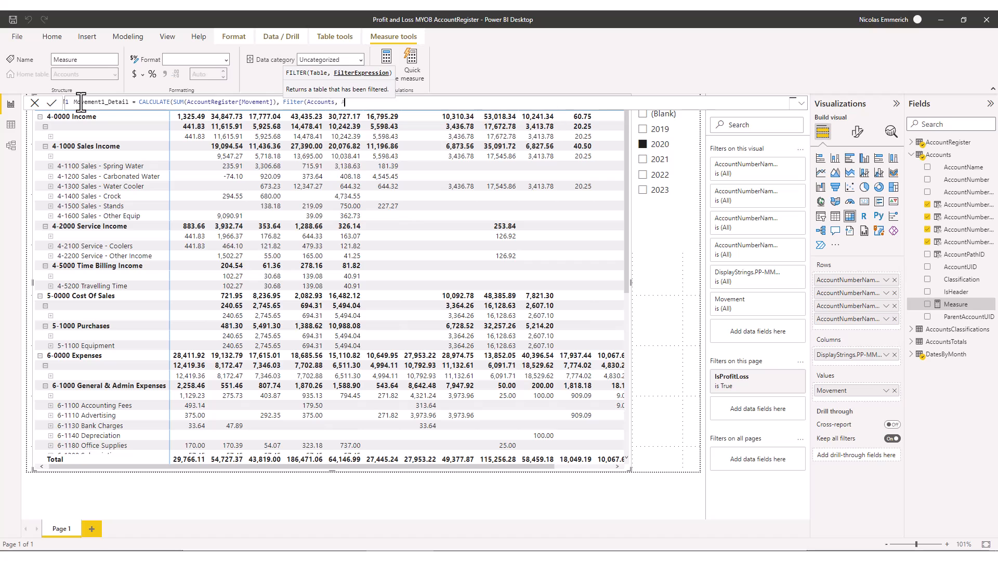
pyautogui.press('Down')
pyautogui.press('Down')
pyautogui.press('Down')
pyautogui.press('Down')
pyautogui.press('Down')
pyautogui.press('Down')
pyautogui.press('Down')
pyautogui.press('Down')
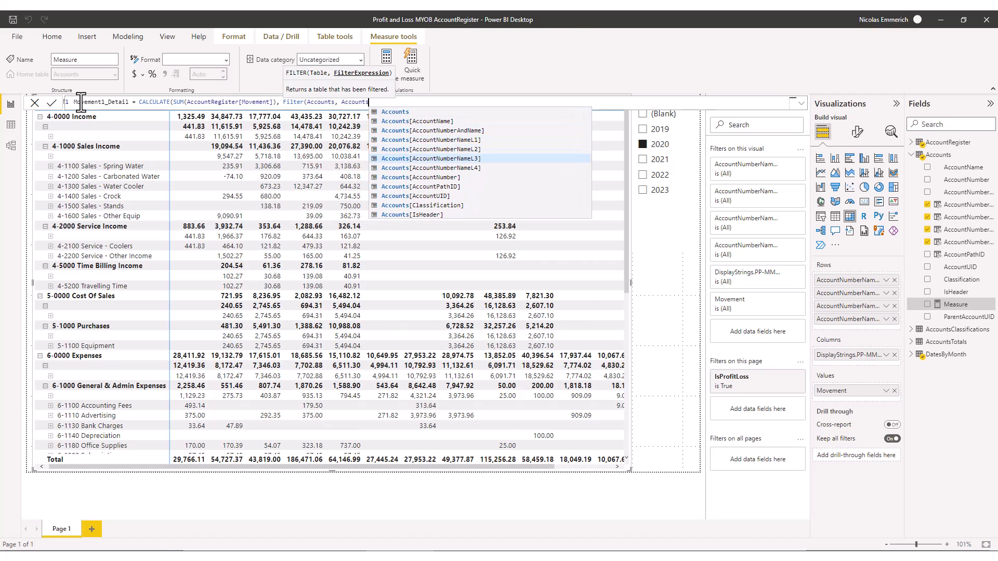
pyautogui.press('Tab')
pyautogui.write('= false))')
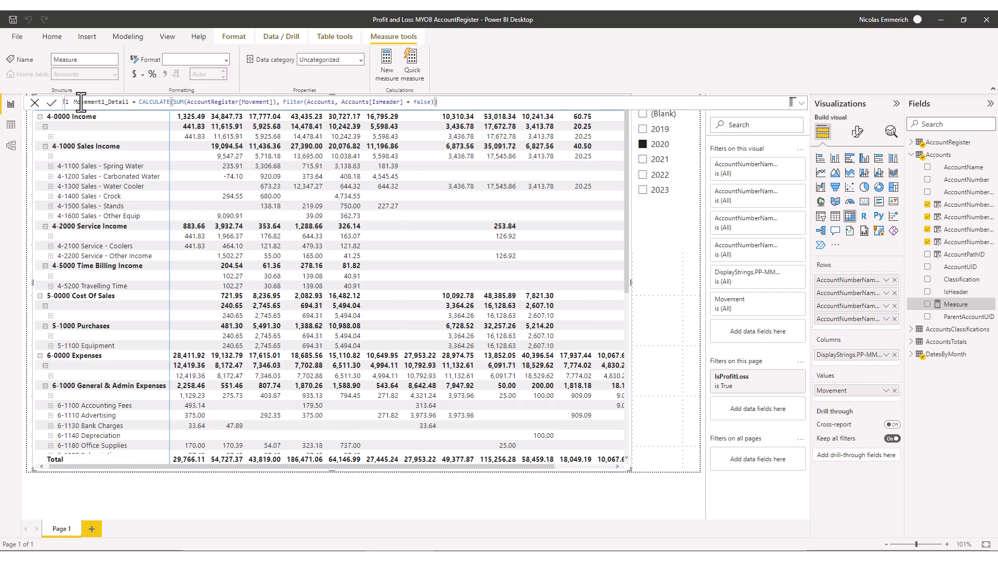
pyautogui.press('Return')
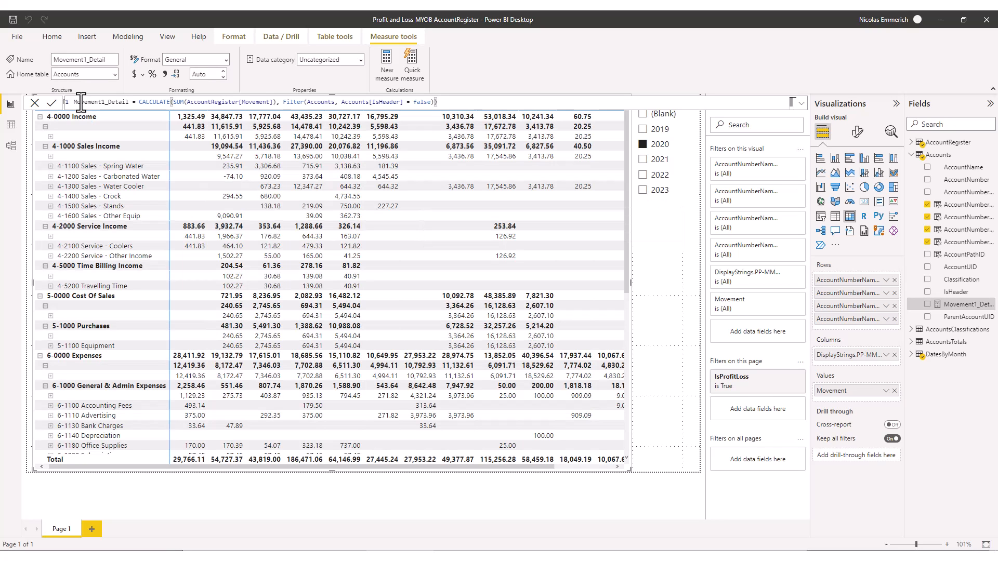
# - Replace Movement with the Movement1_Detail measure in the matrix values and view the first months' figures
pyautogui.click(895, 391)
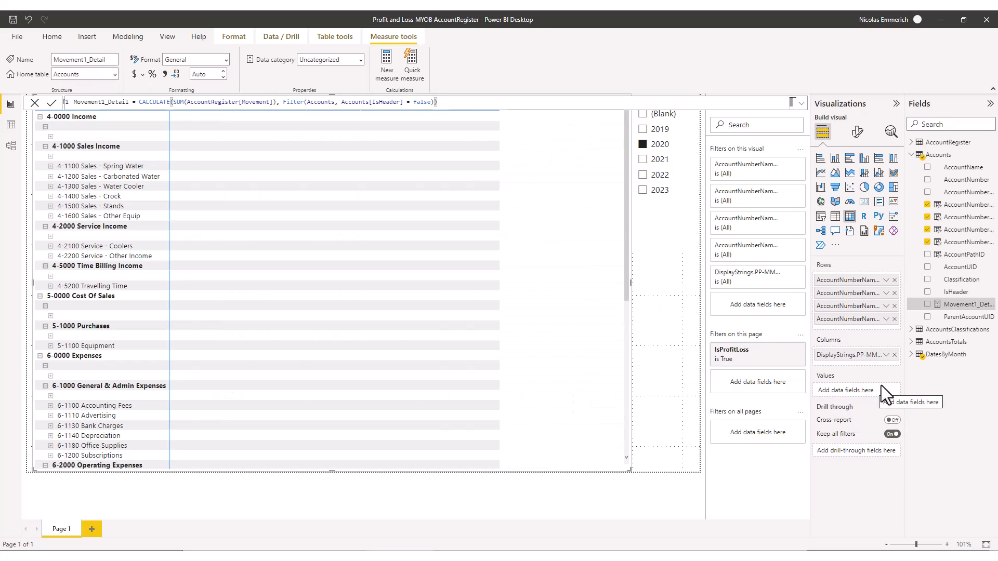
pyautogui.moveTo(959, 310); pyautogui.dragTo(867, 391)
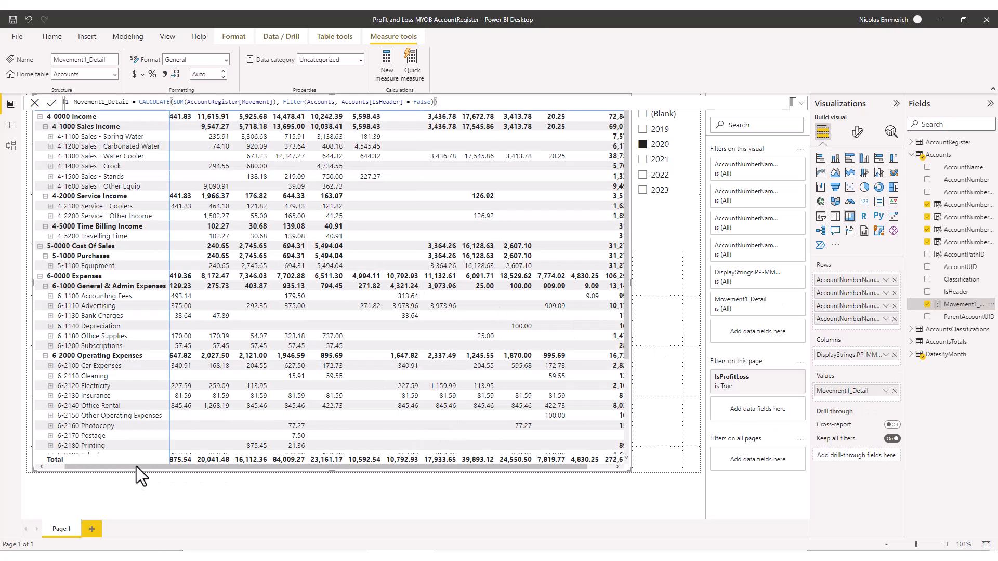
pyautogui.moveTo(136, 467); pyautogui.dragTo(82, 466)
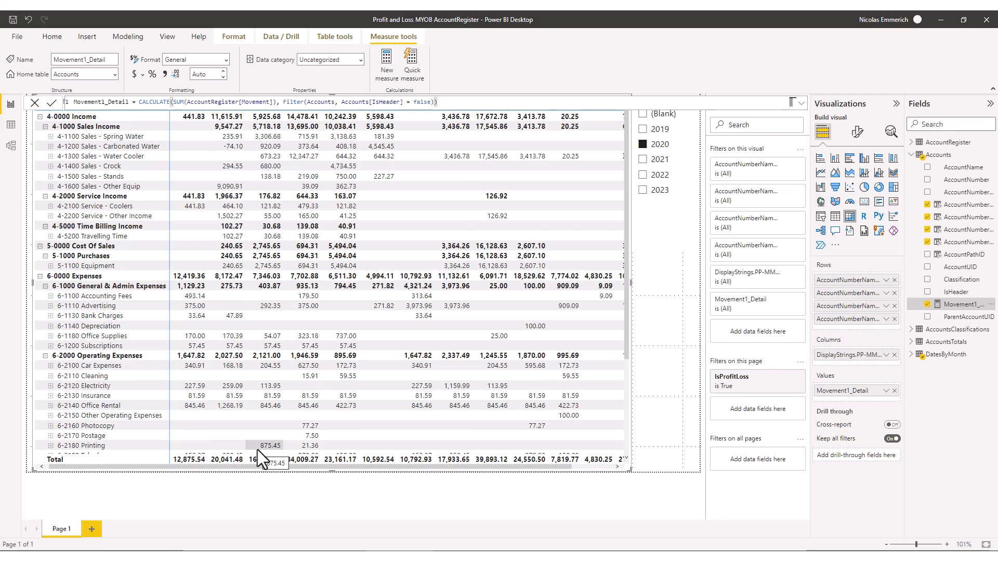
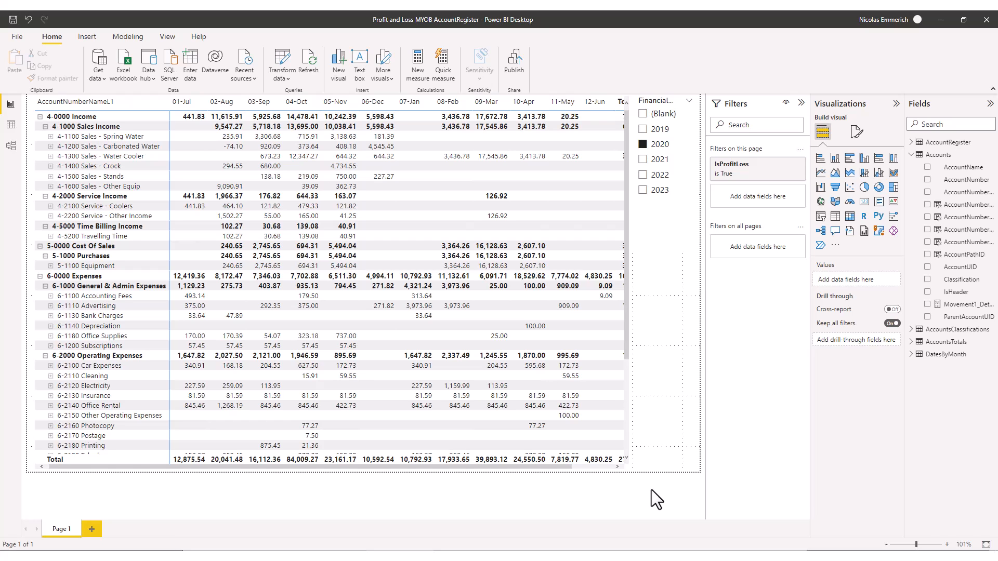
# - Open the AccountsTotals query for editing and review its Cost Of Sales and Gross Profit / (Loss) rows and Classifications column
pyautogui.rightClick(938, 341)
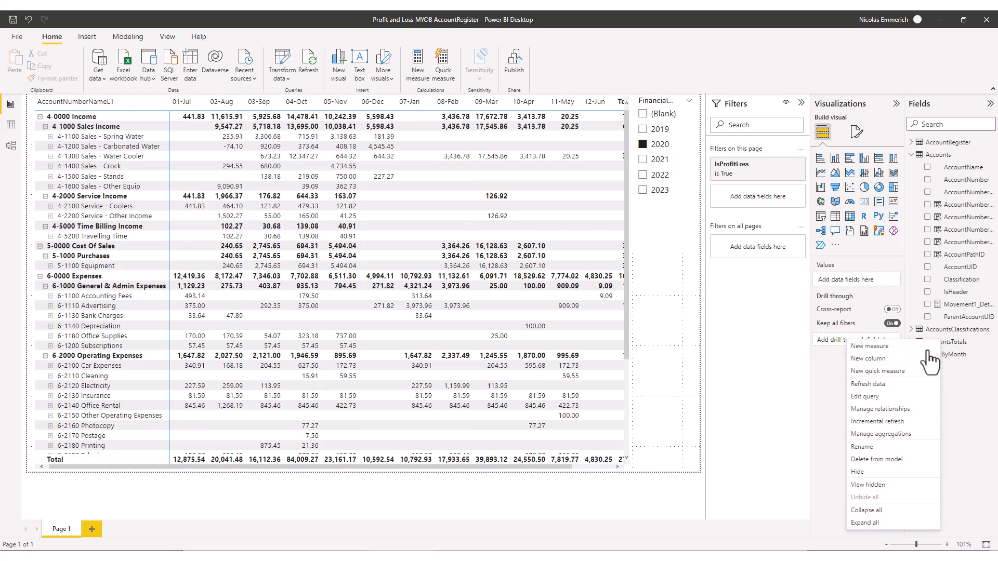
pyautogui.click(873, 398)
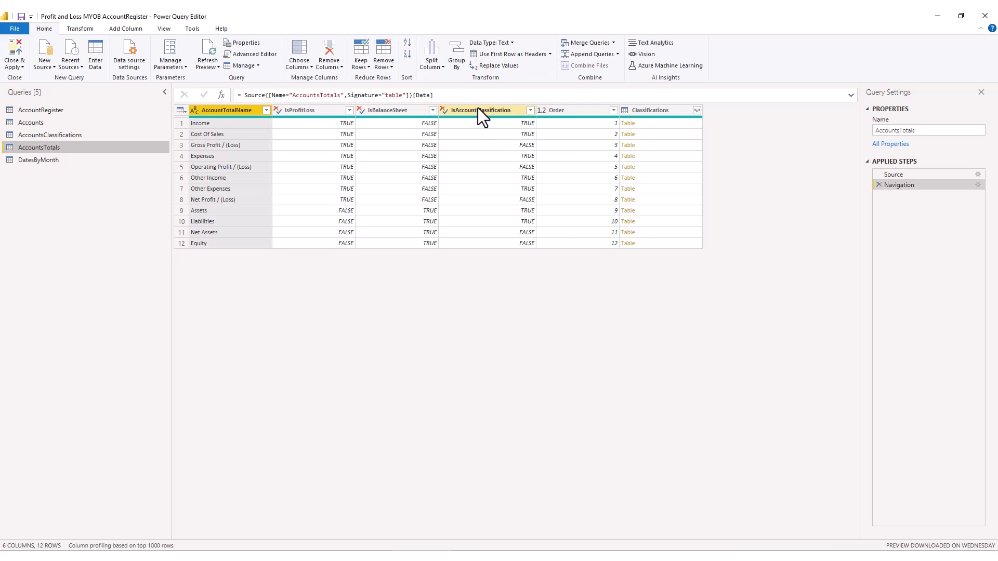
pyautogui.click(232, 136)
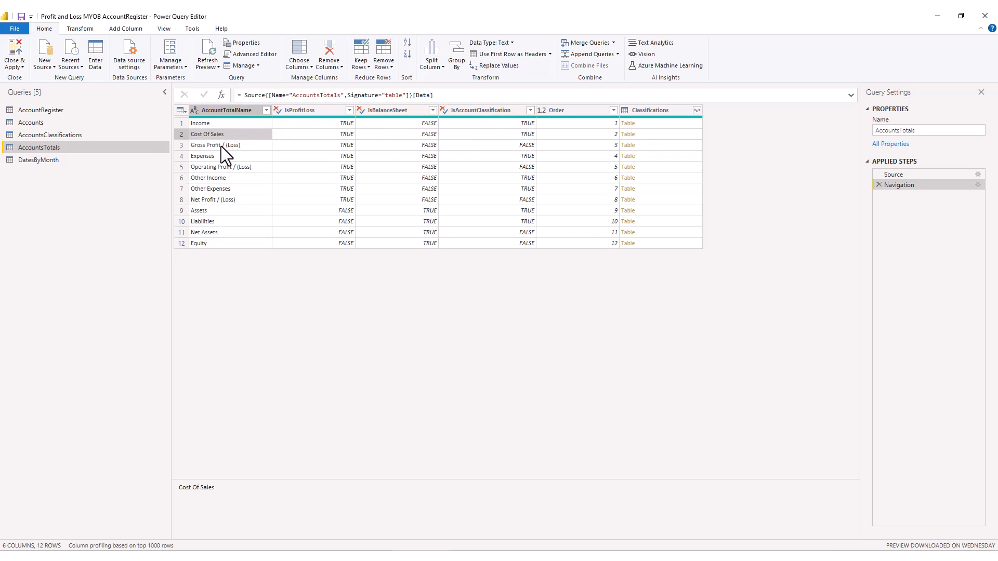
pyautogui.click(210, 147)
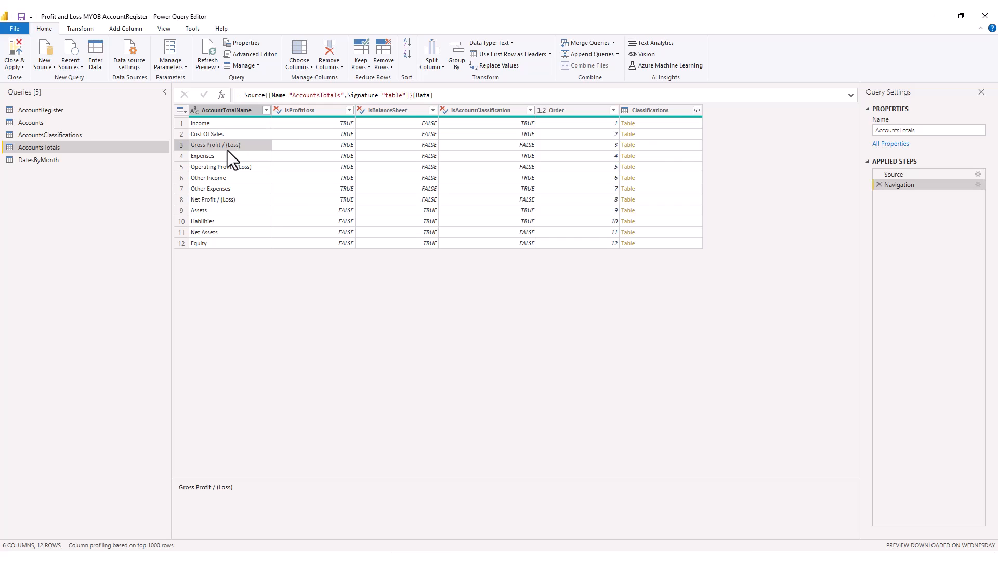
pyautogui.click(668, 112)
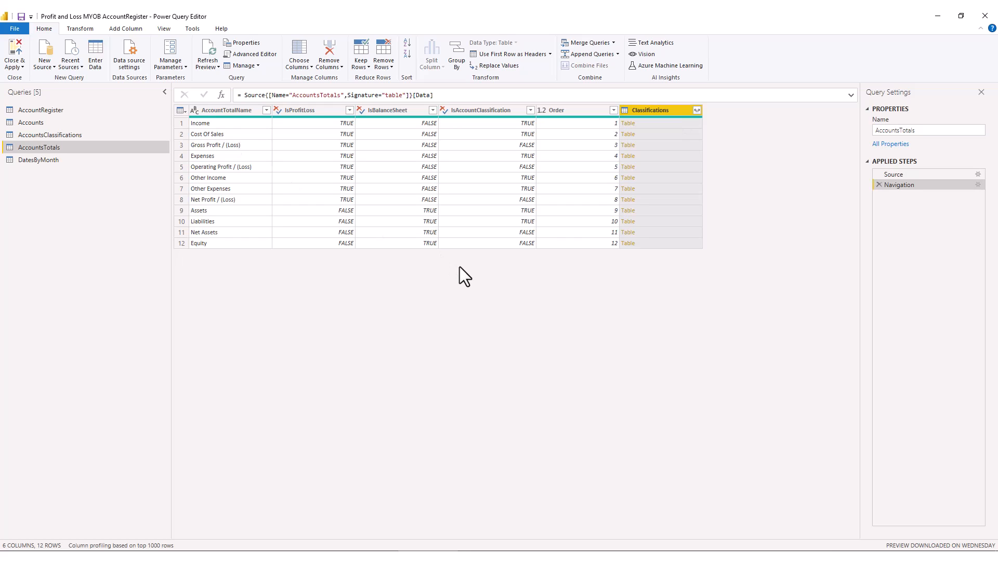
pyautogui.rightClick(910, 184)
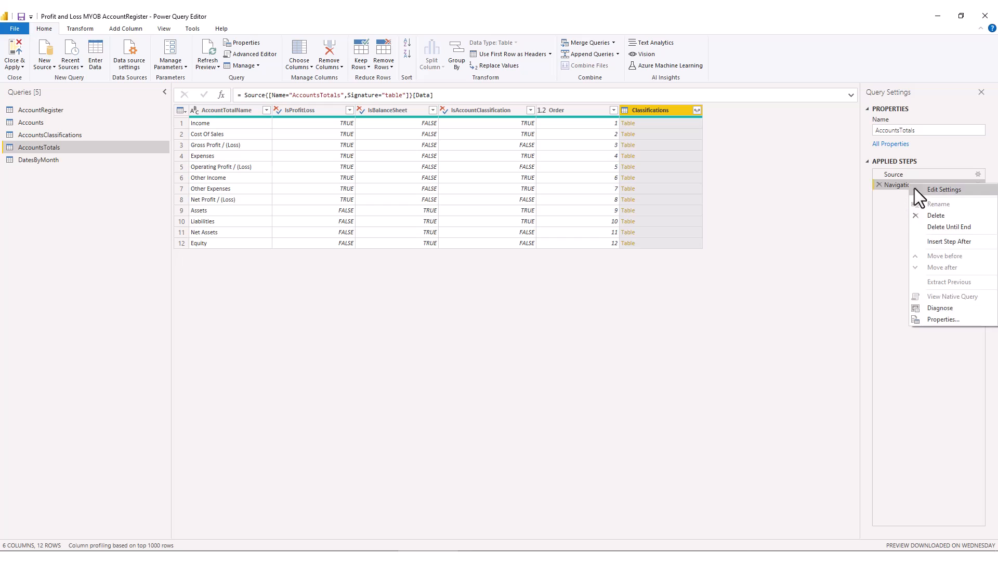
pyautogui.click(935, 241)
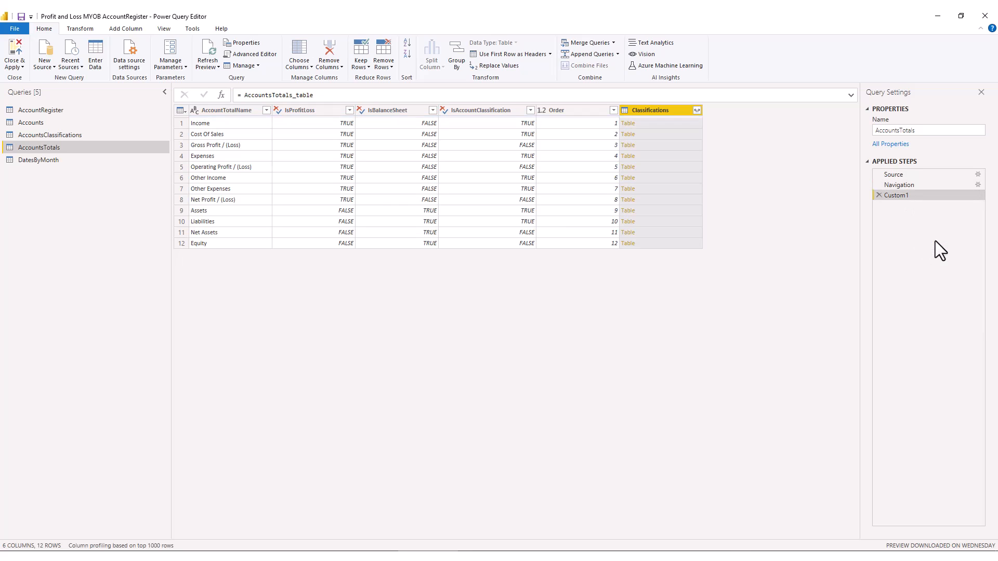
pyautogui.click(245, 95)
pyautogui.write('Table.Buffer')
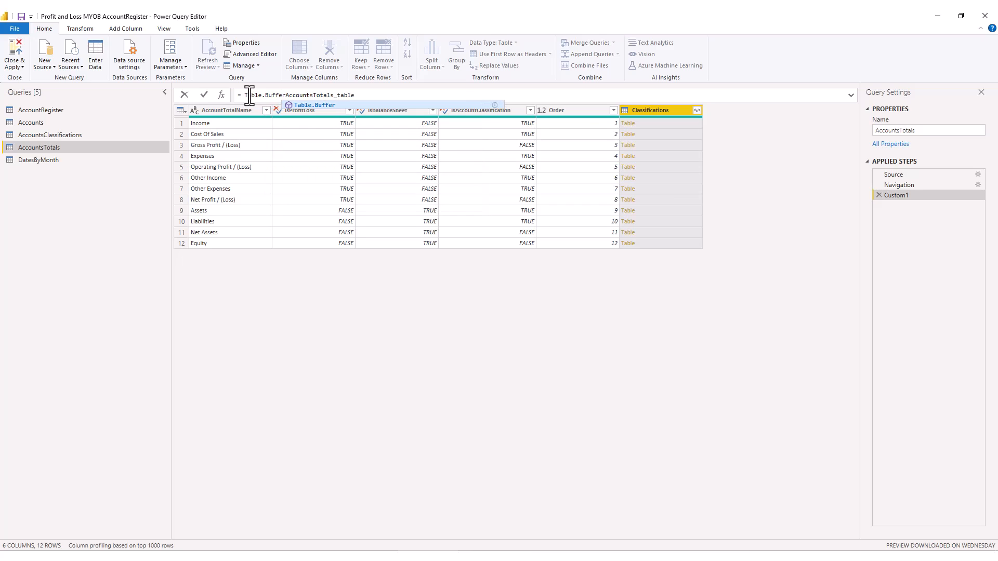
pyautogui.write('(')
pyautogui.press('End')
pyautogui.write(')')
pyautogui.press('Return')
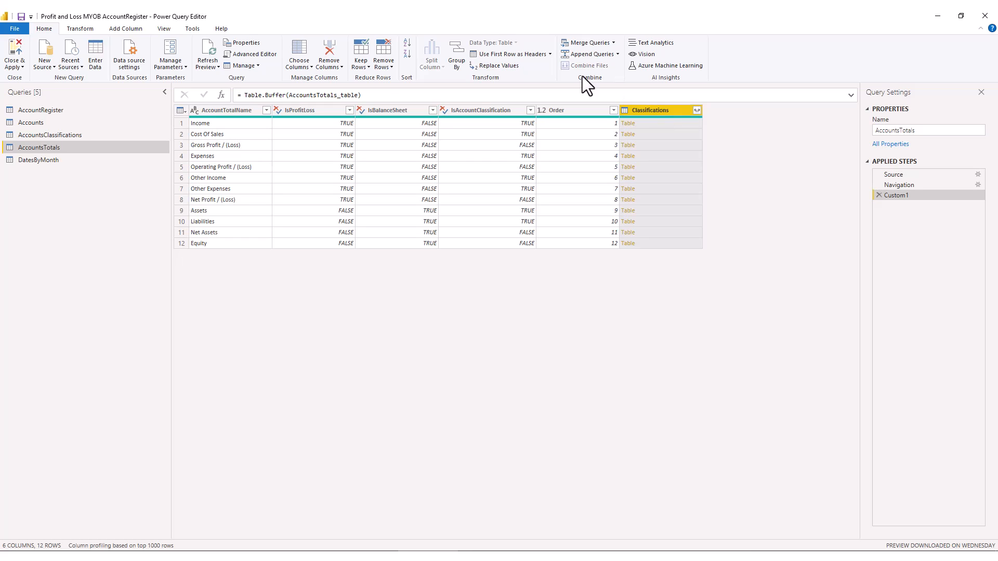
pyautogui.moveTo(244, 95); pyautogui.dragTo(294, 95)
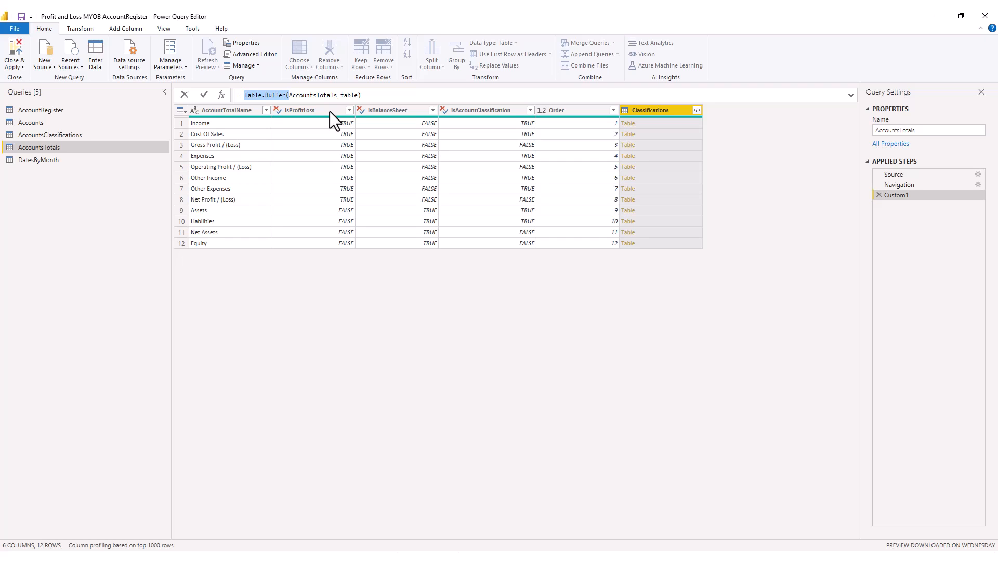
pyautogui.click(878, 198)
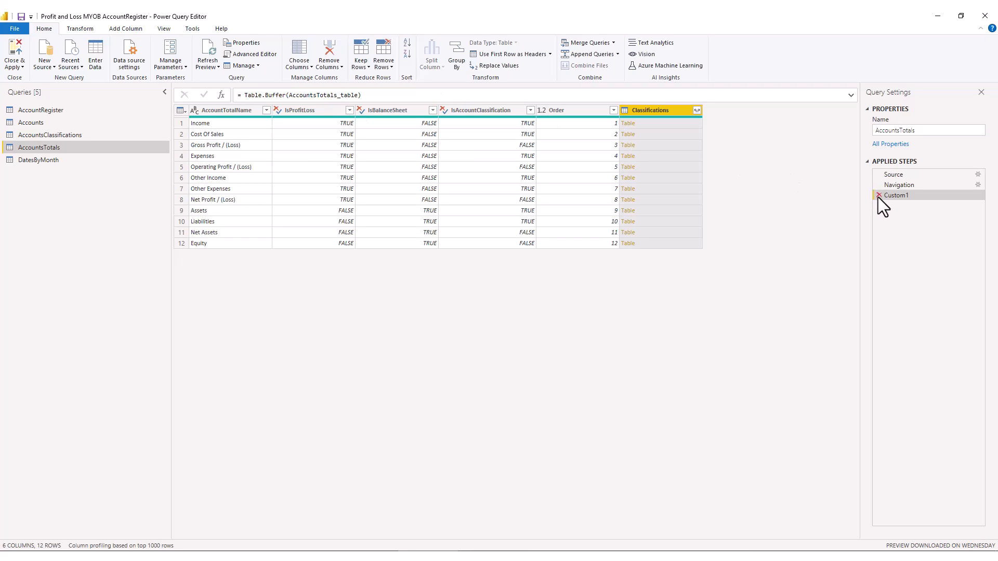
pyautogui.click(878, 195)
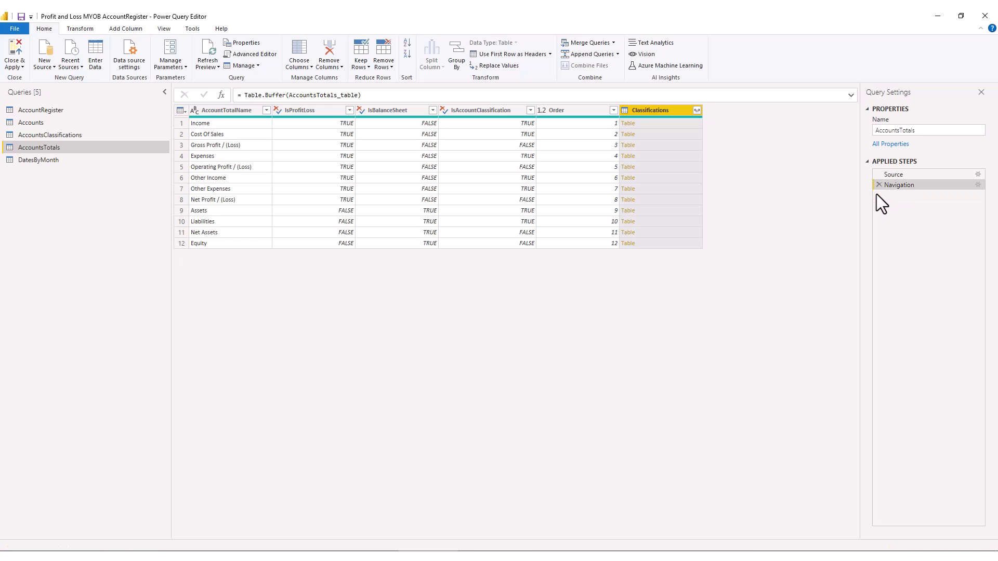
# - Add a custom step after Navigation in the AccountsTotals query with the formula Table.Buffer(AccountsTotals_table)
pyautogui.rightClick(904, 187)
pyautogui.click(941, 243)
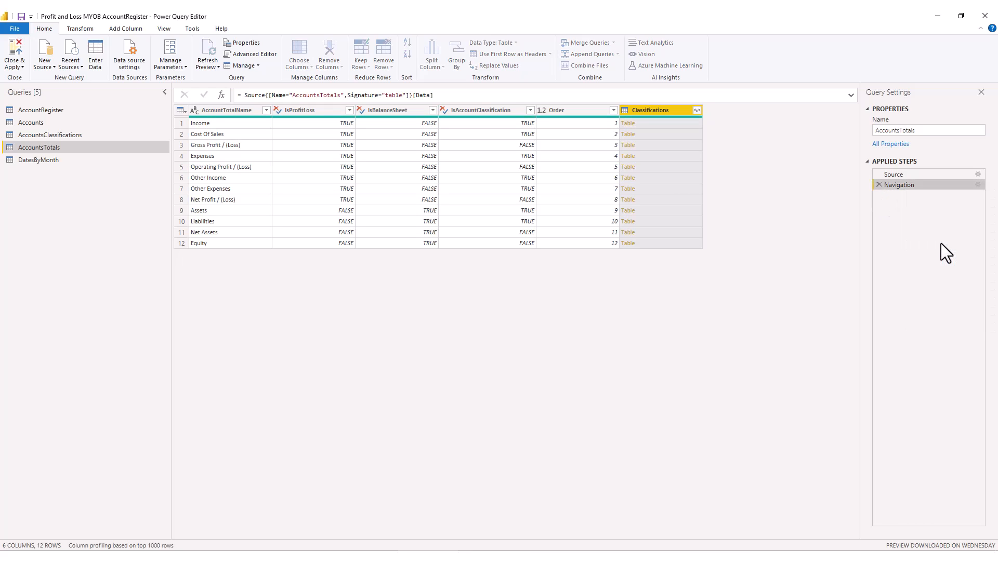
pyautogui.click(245, 95)
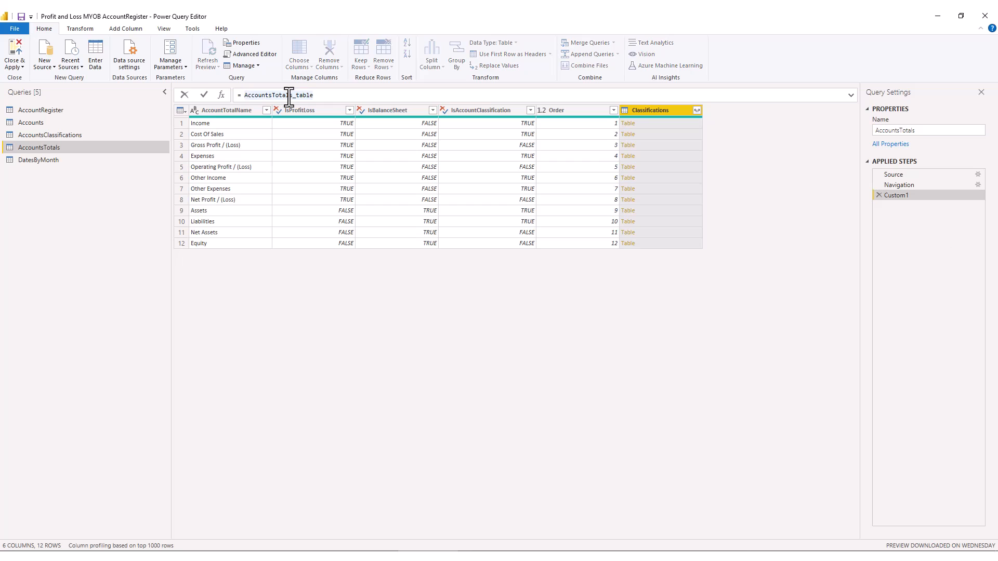
pyautogui.write('Table.Buffer(')
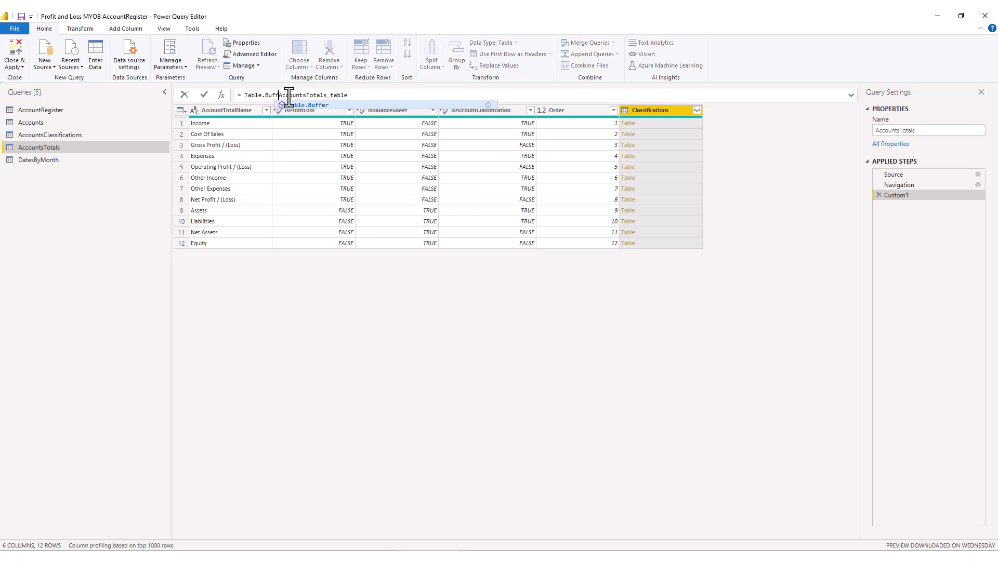
pyautogui.press('End')
pyautogui.write(')')
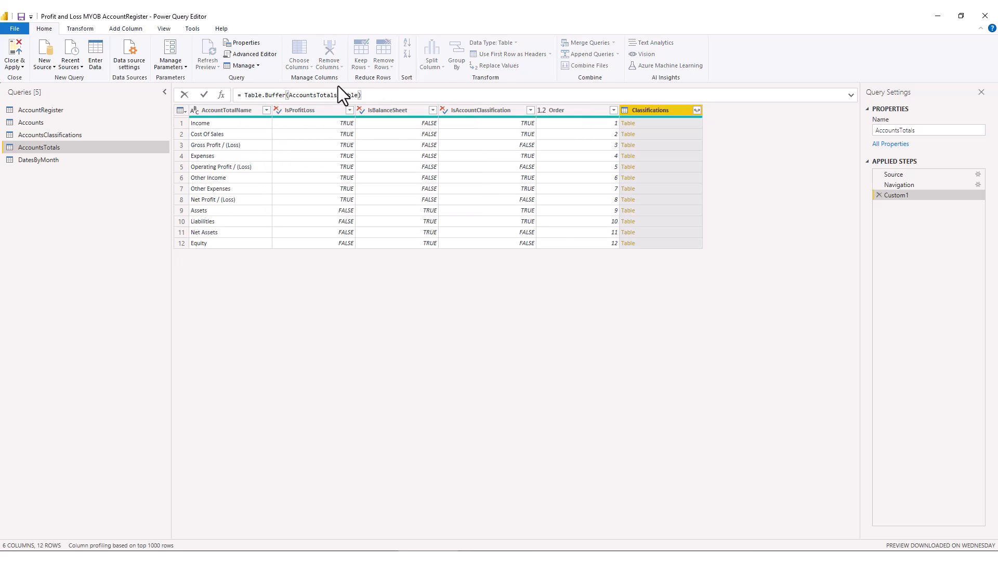
pyautogui.press('Return')
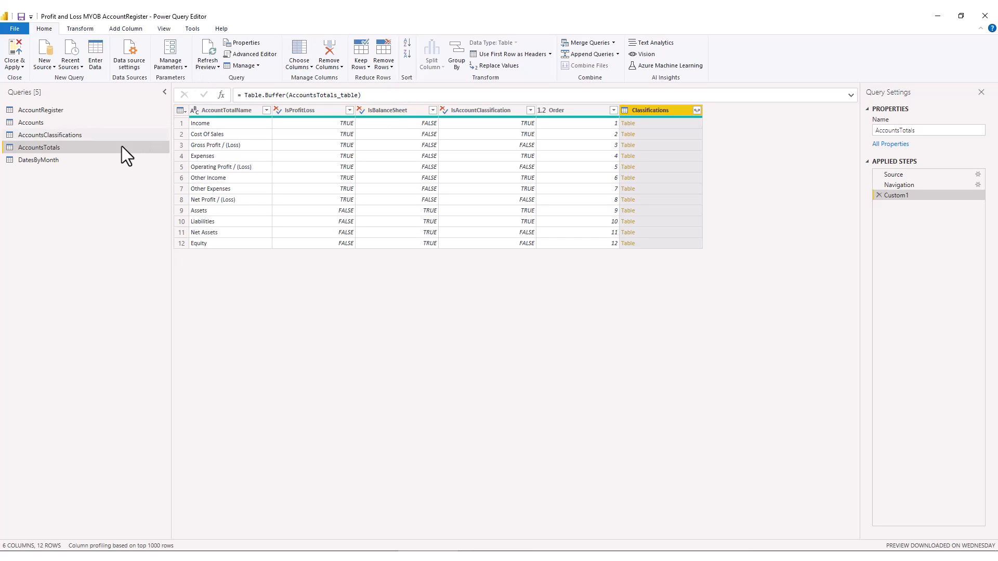
# - Create a new query that references AccountsTotals and compare its source formula with the original query
pyautogui.rightClick(98, 147)
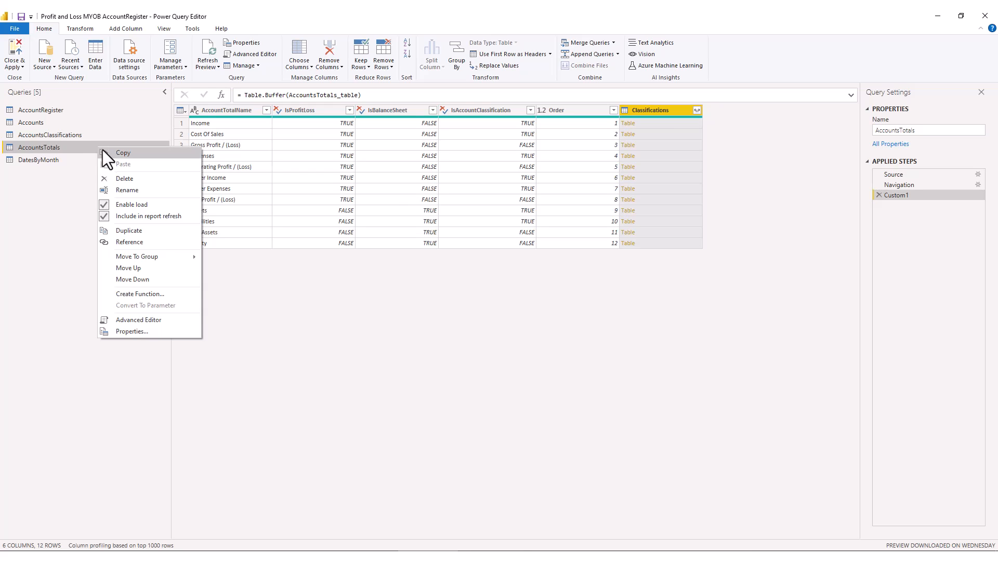
pyautogui.click(124, 242)
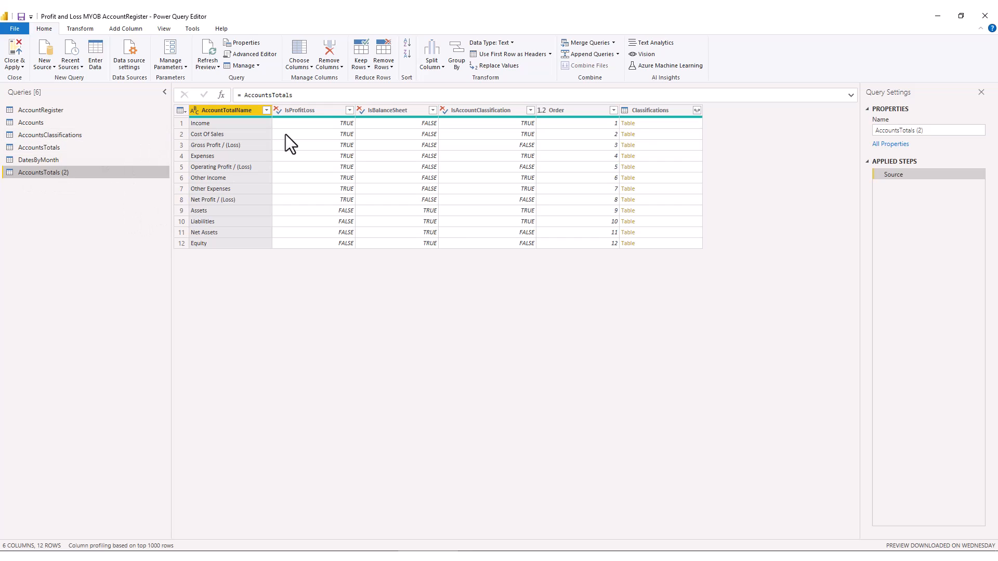
pyautogui.moveTo(292, 96); pyautogui.dragTo(218, 95)
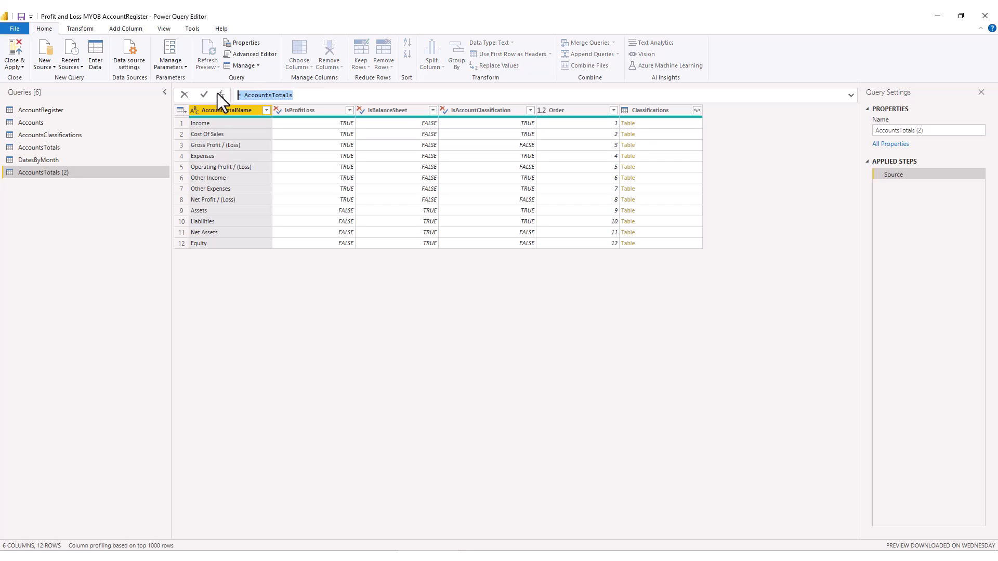
pyautogui.click(39, 151)
pyautogui.click(40, 148)
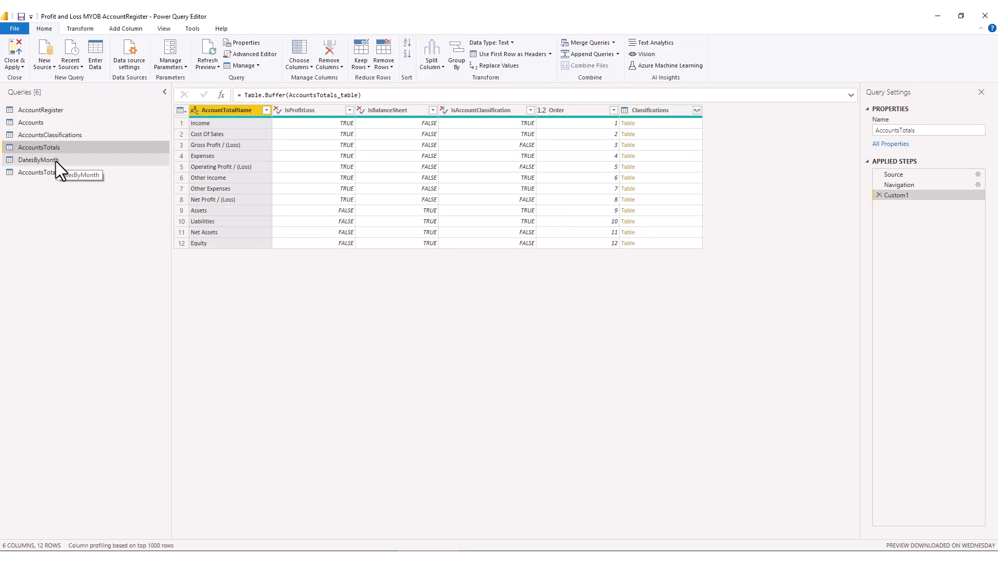
# - Rename the referencing query to AccountsTotalsClassifications and move it directly below AccountsTotals in the query list
pyautogui.rightClick(48, 173)
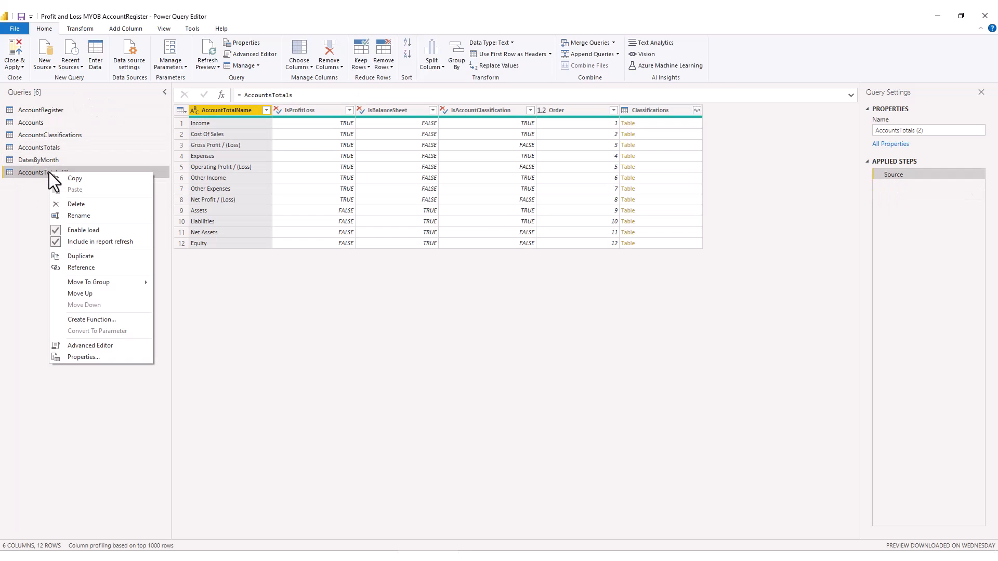
pyautogui.click(87, 216)
pyautogui.press('End')
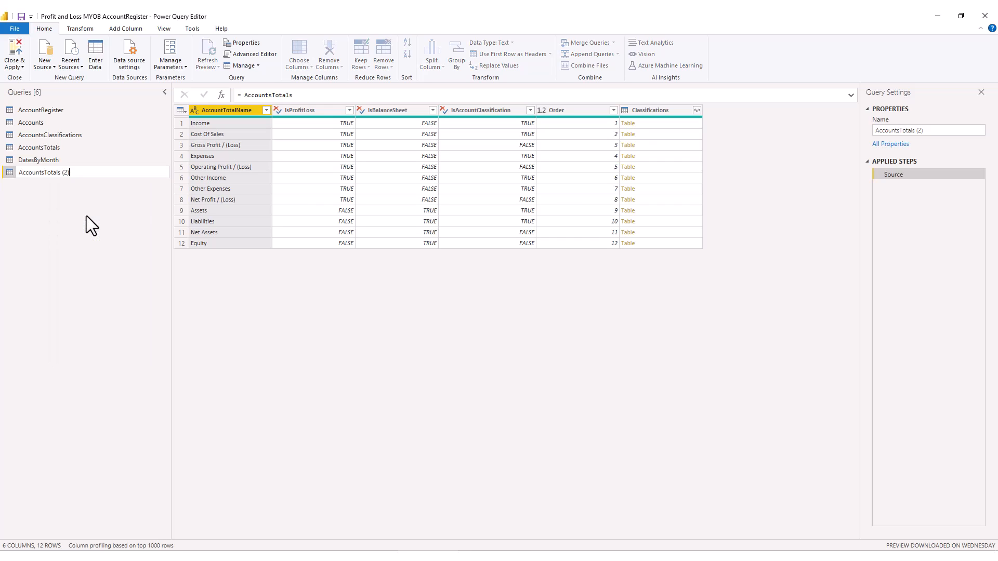
pyautogui.press('BackSpace')
pyautogui.press('BackSpace')
pyautogui.press('BackSpace')
pyautogui.press('BackSpace')
pyautogui.write('Classificastions')
pyautogui.press('BackSpace')
pyautogui.press('BackSpace')
pyautogui.press('BackSpace')
pyautogui.press('BackSpace')
pyautogui.press('BackSpace')
pyautogui.press('BackSpace')
pyautogui.write('tions')
pyautogui.press('Return')
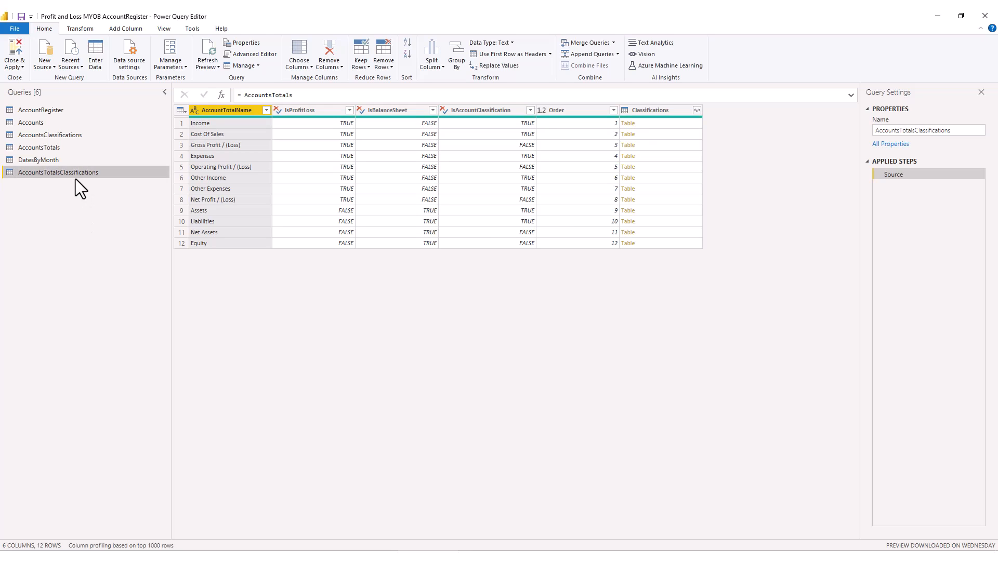
pyautogui.moveTo(76, 179); pyautogui.dragTo(68, 154)
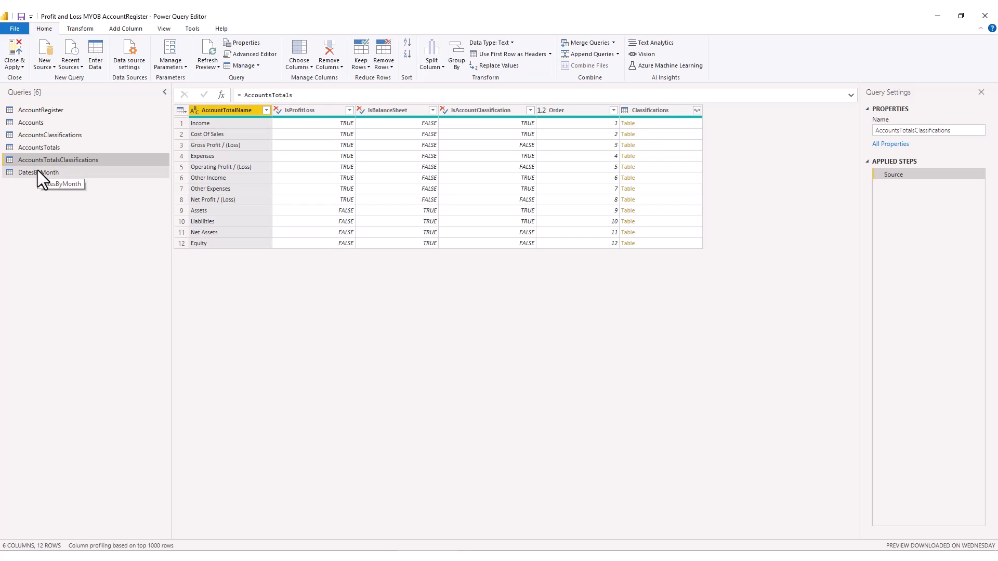
# - Expand Classifications into Classification and DrCrSign without the original name prefix, and remove the IsProfitLoss, IsBalanceSheet, IsAccountClassification and Order columns
pyautogui.click(697, 111)
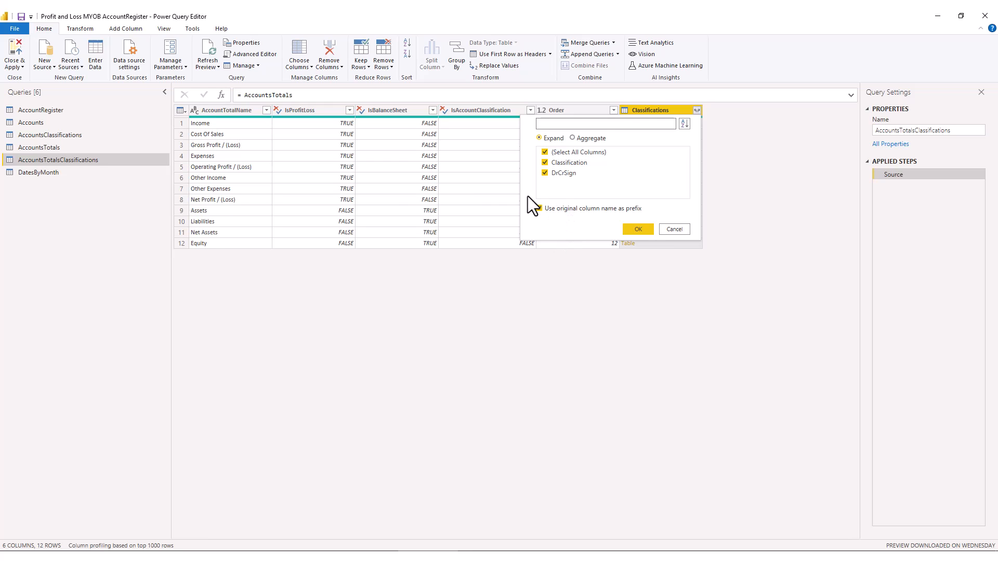
pyautogui.click(548, 207)
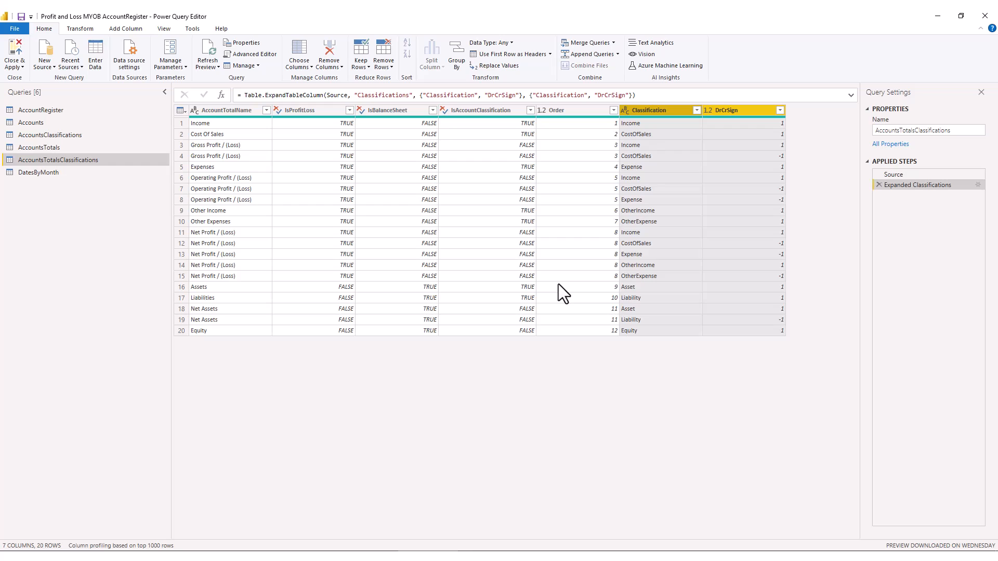
pyautogui.click(579, 111)
pyautogui.hotkey('shift', 'Left')
pyautogui.hotkey('shift', 'Left')
pyautogui.hotkey('shift', 'Left')
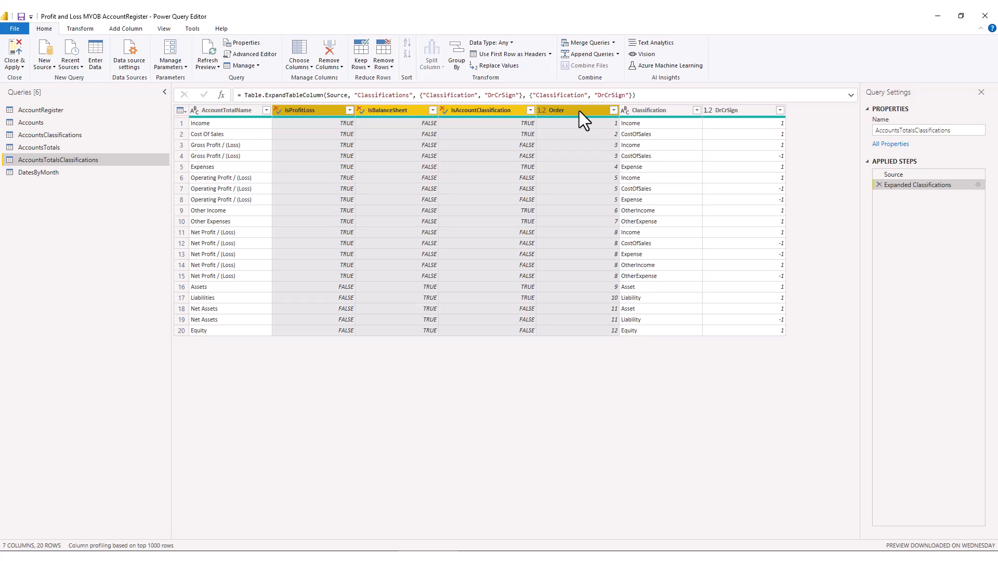
pyautogui.press('Delete')
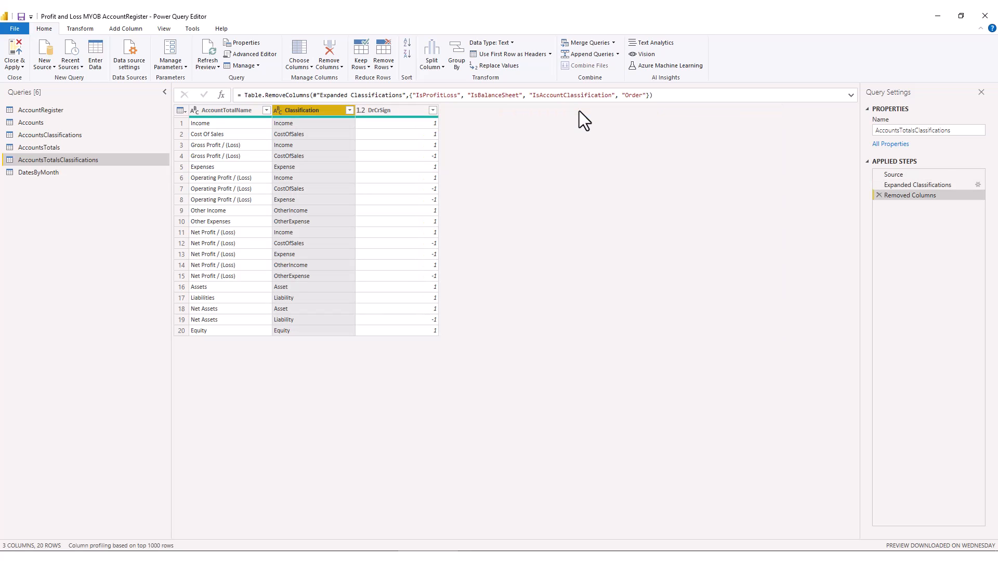
# - Examine the AccountTotalName, Classification and DrCrSign columns, the Income and CostOfSales rows of Gross Profit / (Loss), and the AccountsTotals query
pyautogui.click(229, 111)
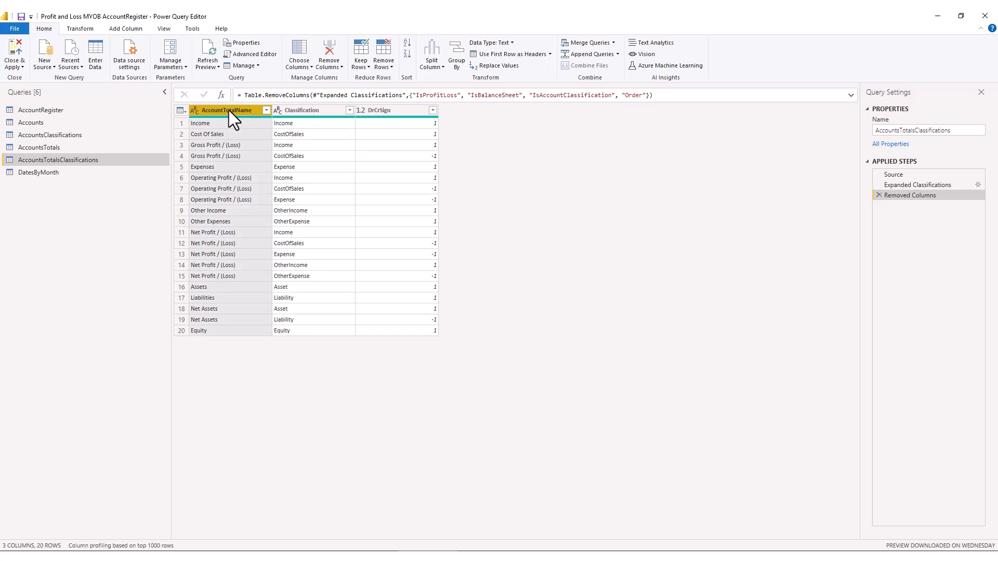
pyautogui.click(304, 112)
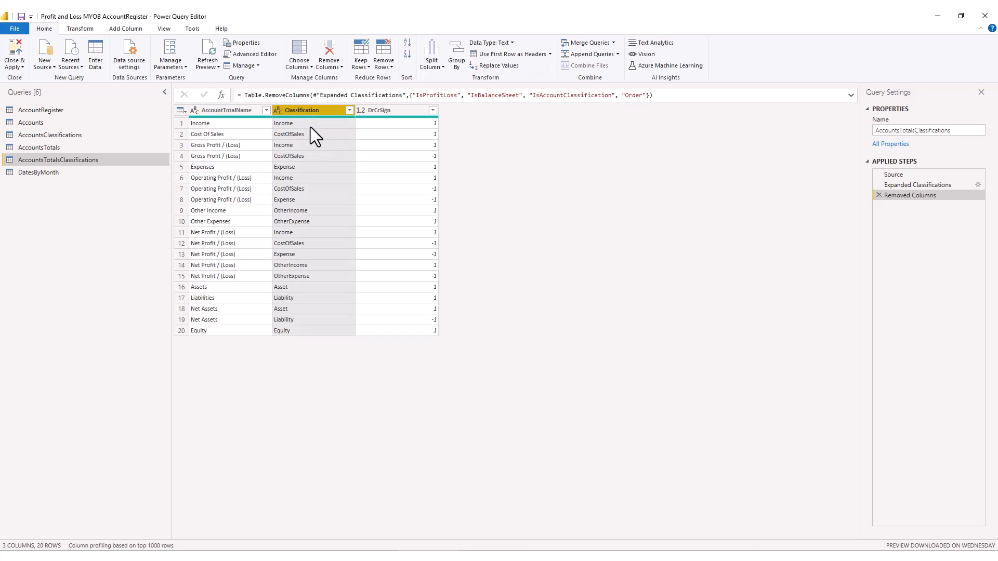
pyautogui.click(404, 112)
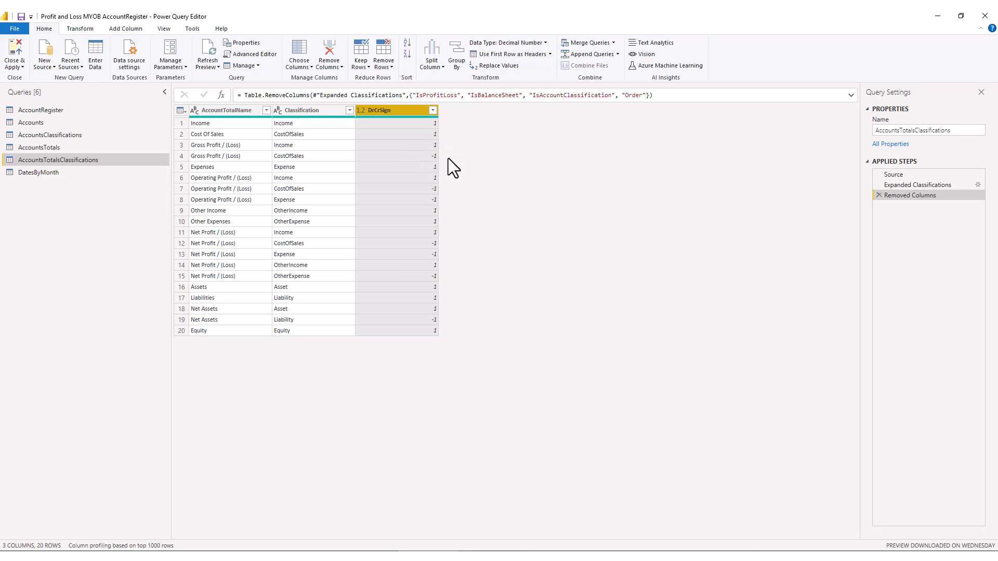
pyautogui.click(223, 148)
pyautogui.click(323, 147)
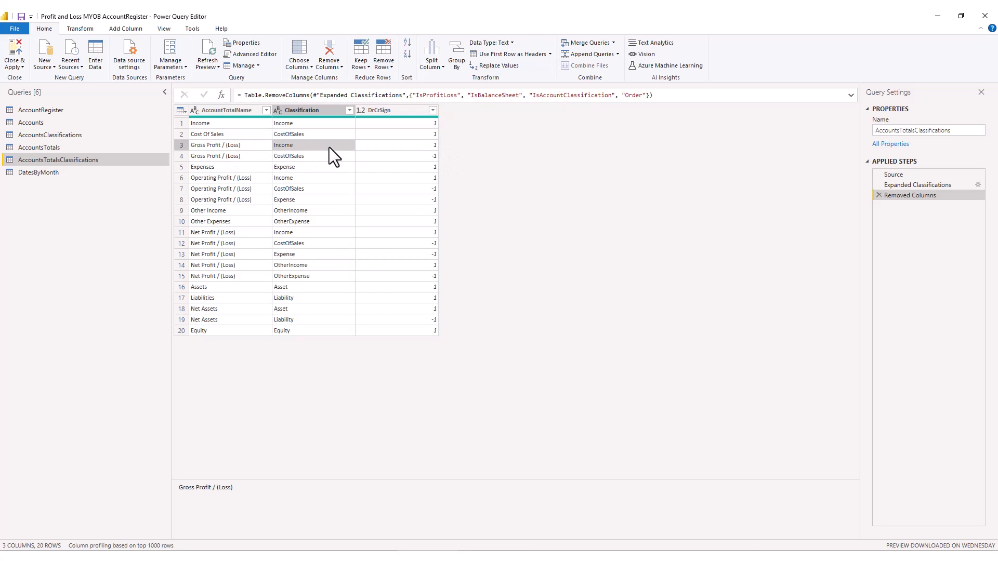
pyautogui.click(397, 147)
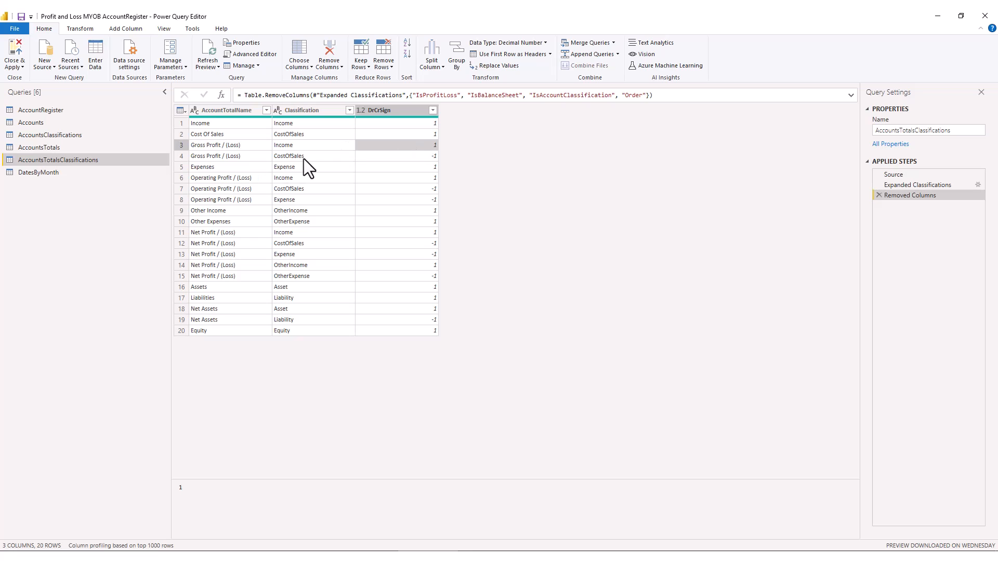
pyautogui.click(289, 155)
pyautogui.click(412, 158)
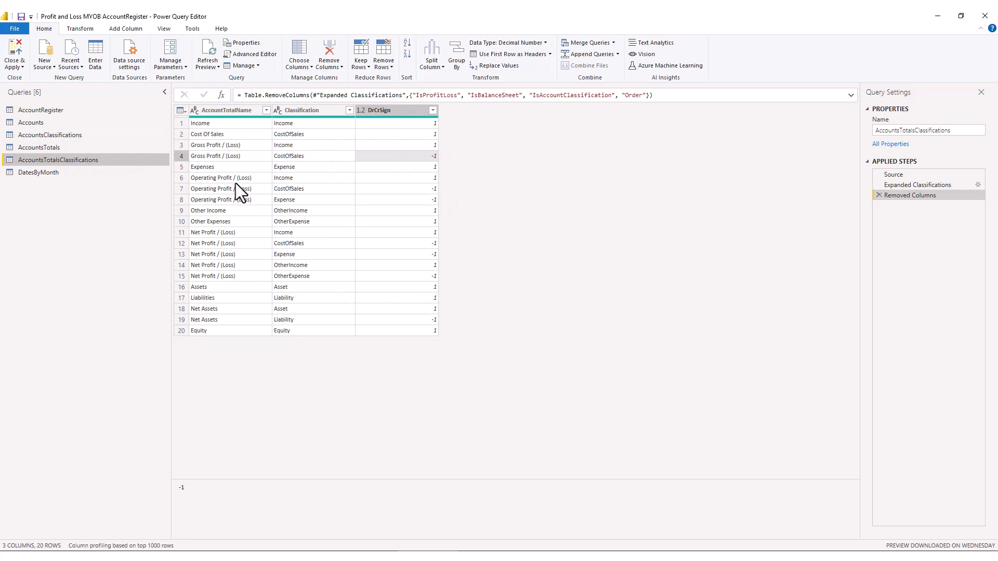
pyautogui.click(22, 147)
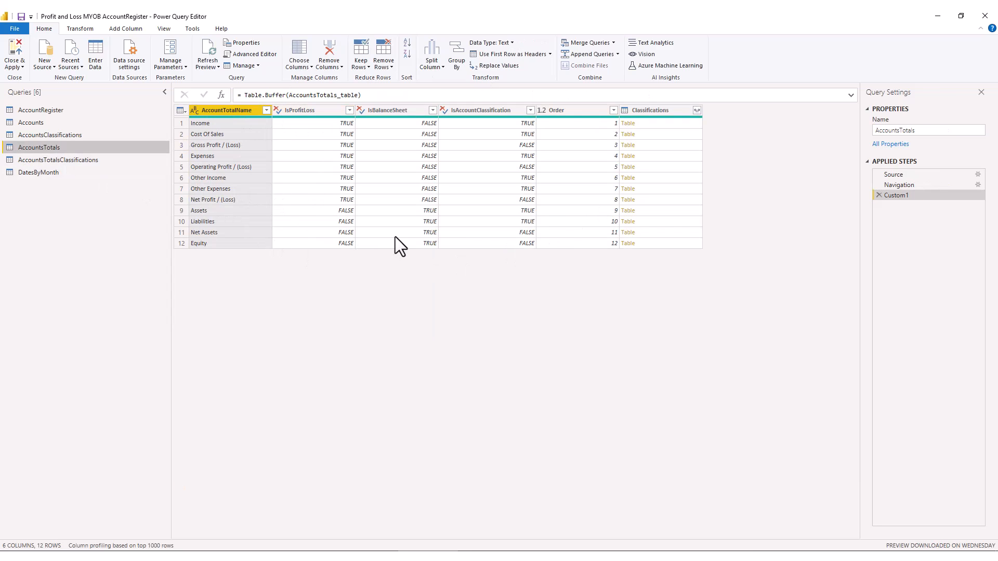
# - Open the model's relationship list in the report and review the links among Accounts, AccountsClassifications, AccountsTotals and AccountsTotalsClassifications
pyautogui.click(21, 53)
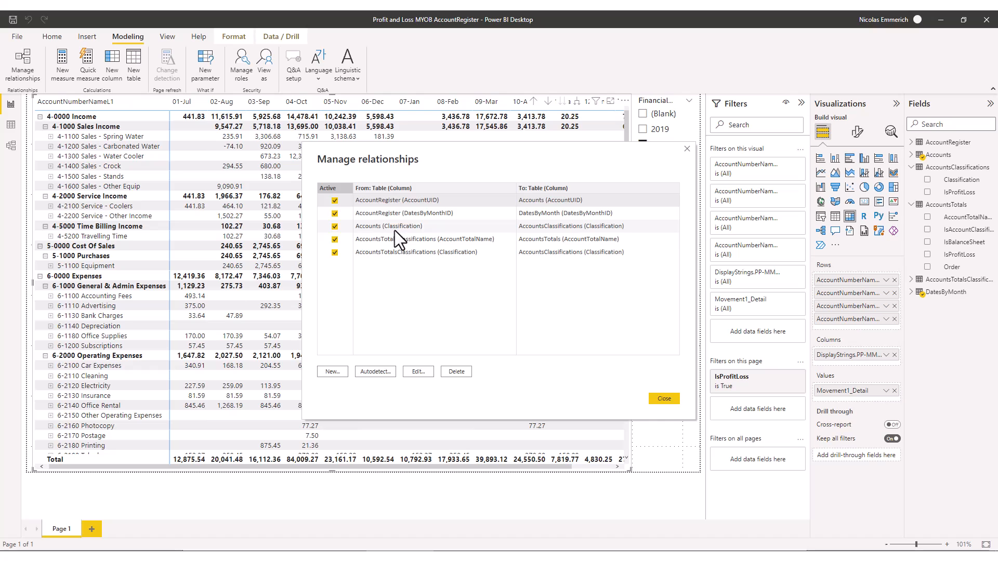
pyautogui.click(382, 229)
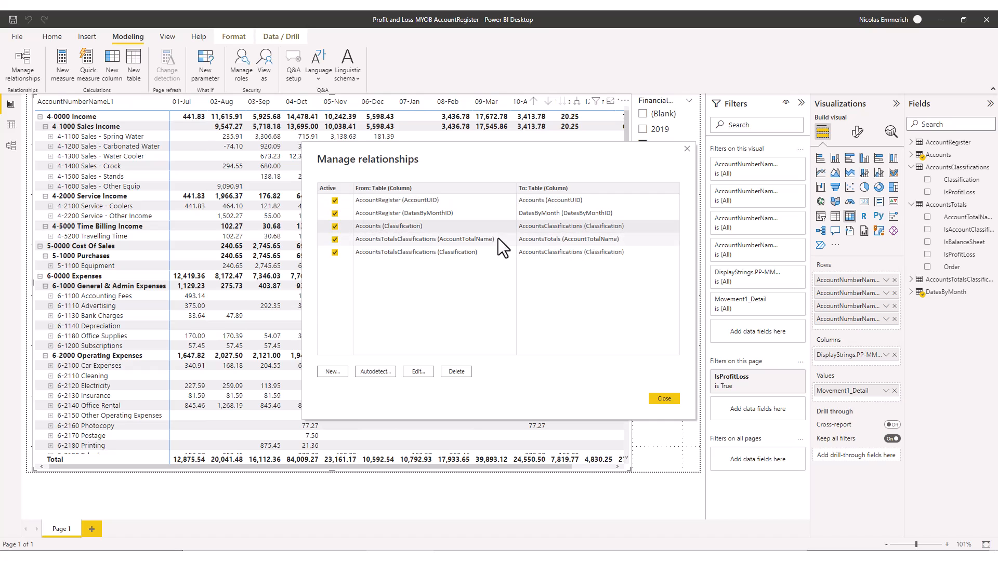
pyautogui.click(395, 240)
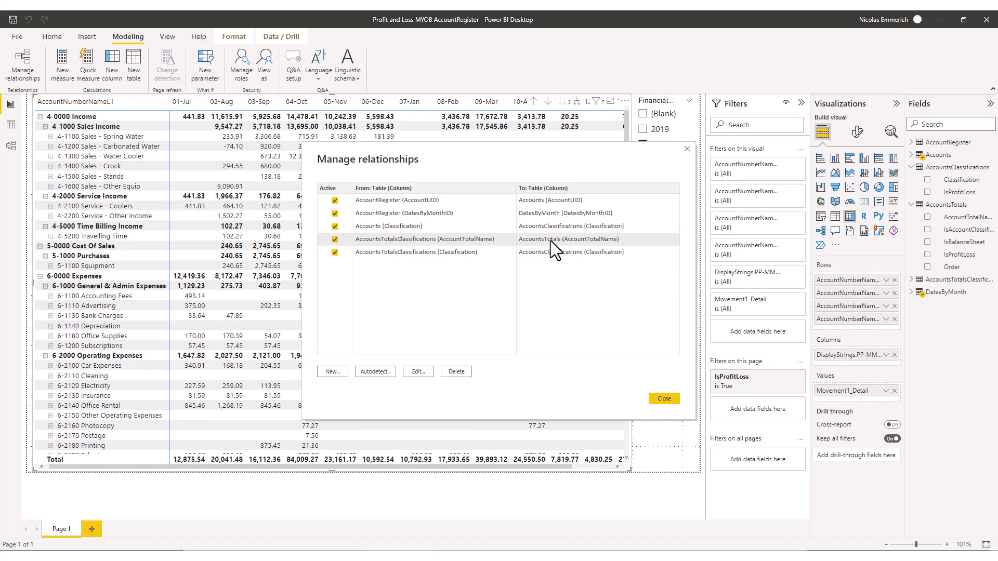
pyautogui.click(409, 252)
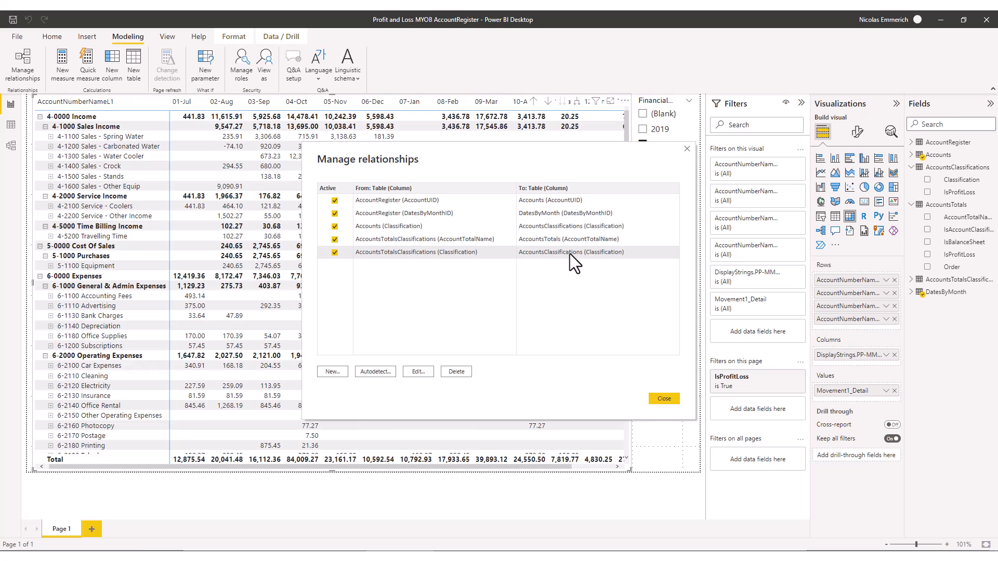
# - Close the relationship list and add AccountTotalName from AccountsTotals as the first row level of the matrix
pyautogui.click(664, 399)
pyautogui.moveTo(963, 218); pyautogui.dragTo(870, 278)
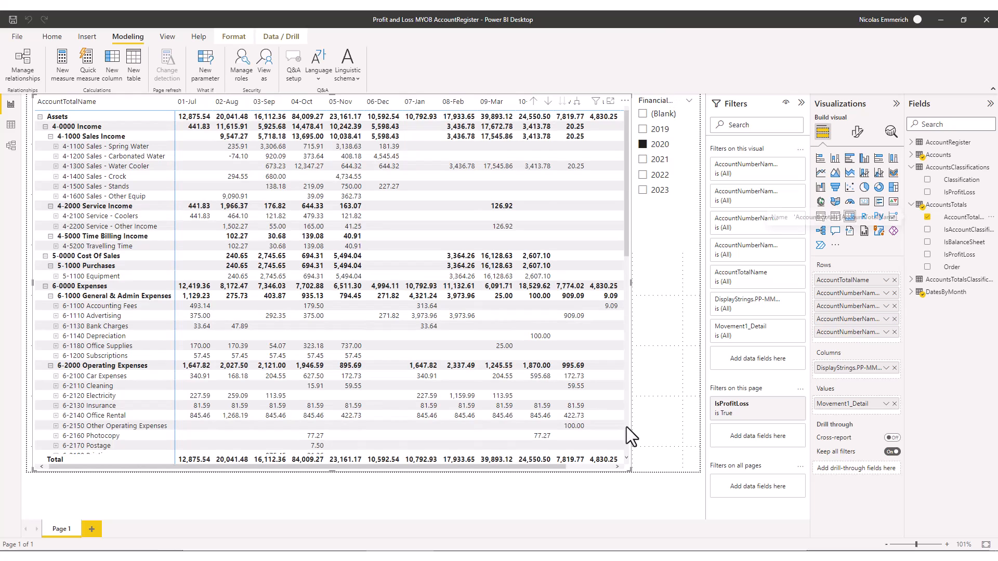
# - Set the cross filter direction of the Accounts to AccountsClassifications relationship to Both
pyautogui.click(15, 61)
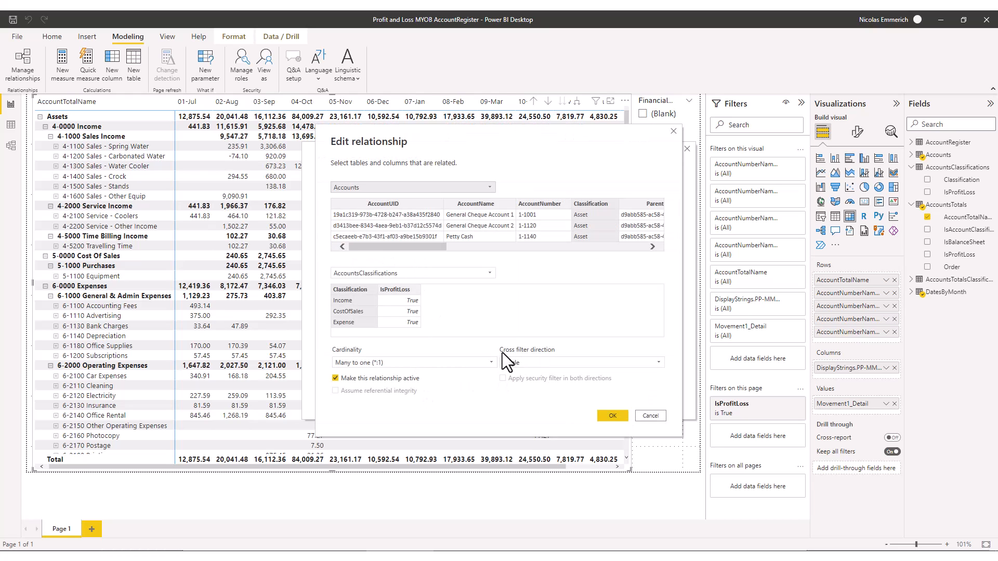
pyautogui.click(549, 362)
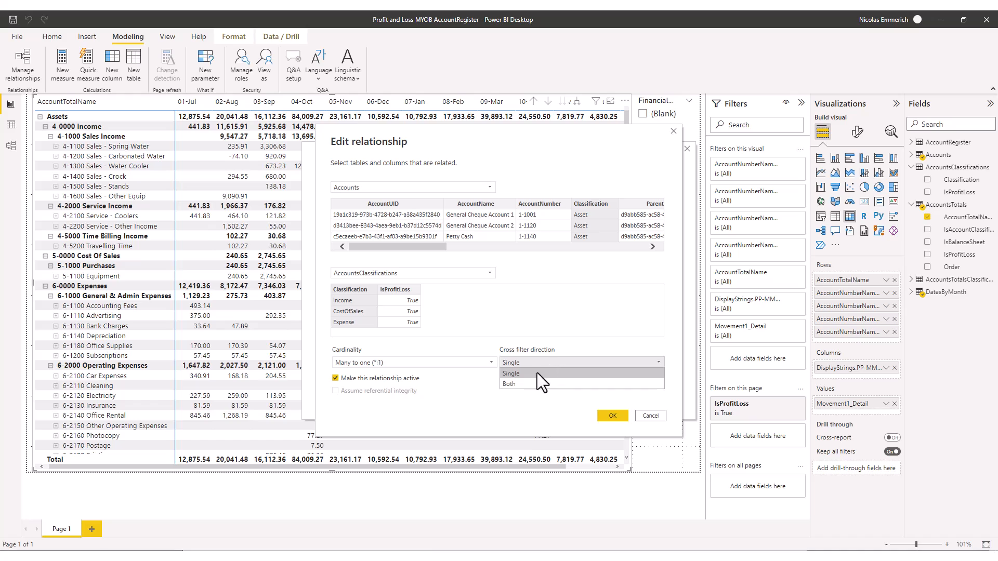
pyautogui.click(528, 385)
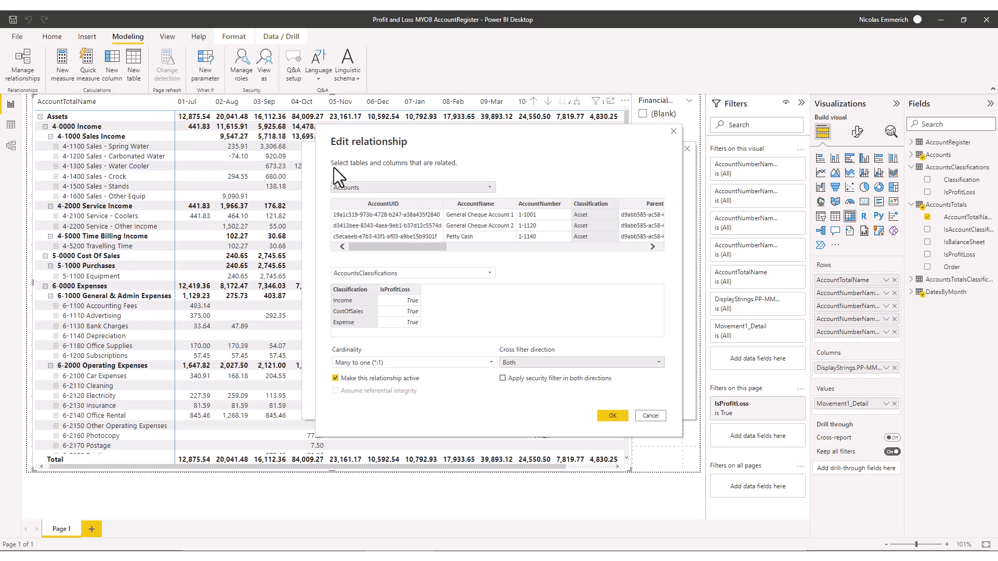
pyautogui.click(611, 414)
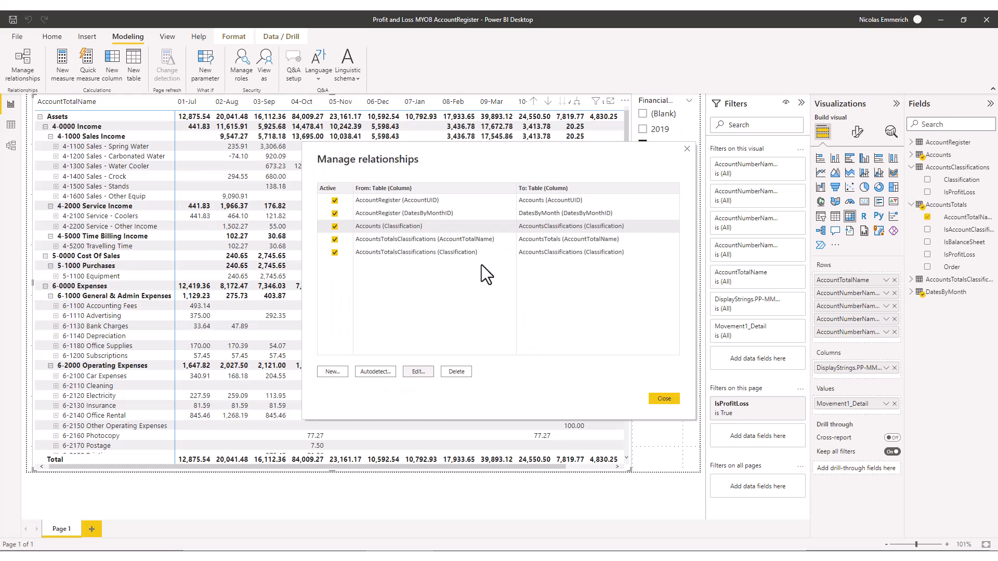
# - Set the cross filter direction to Both for the relationships from AccountsTotalsClassifications to AccountsTotals and to AccountsClassifications, and close the relationship list
pyautogui.click(423, 373)
pyautogui.click(538, 364)
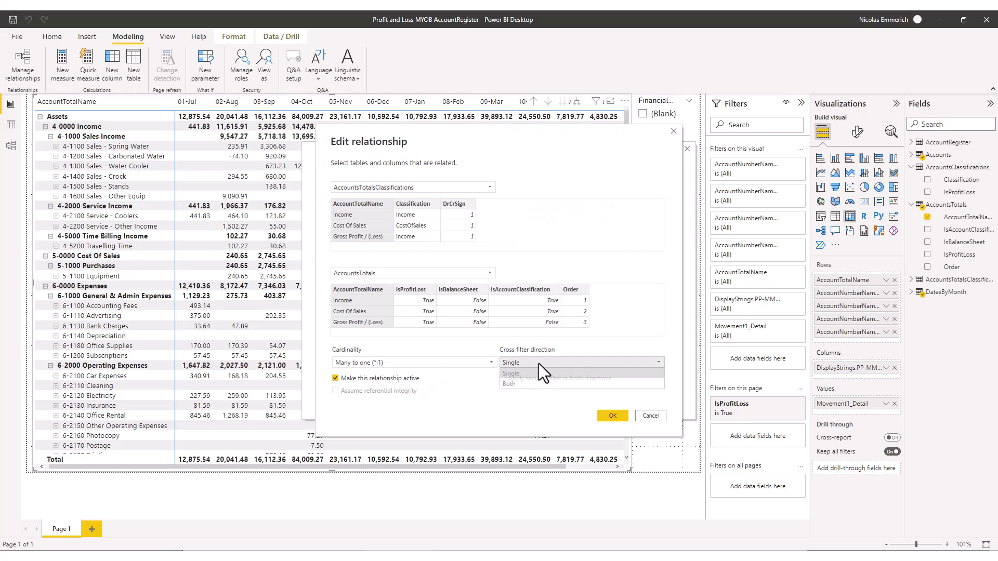
pyautogui.click(532, 381)
pyautogui.click(613, 417)
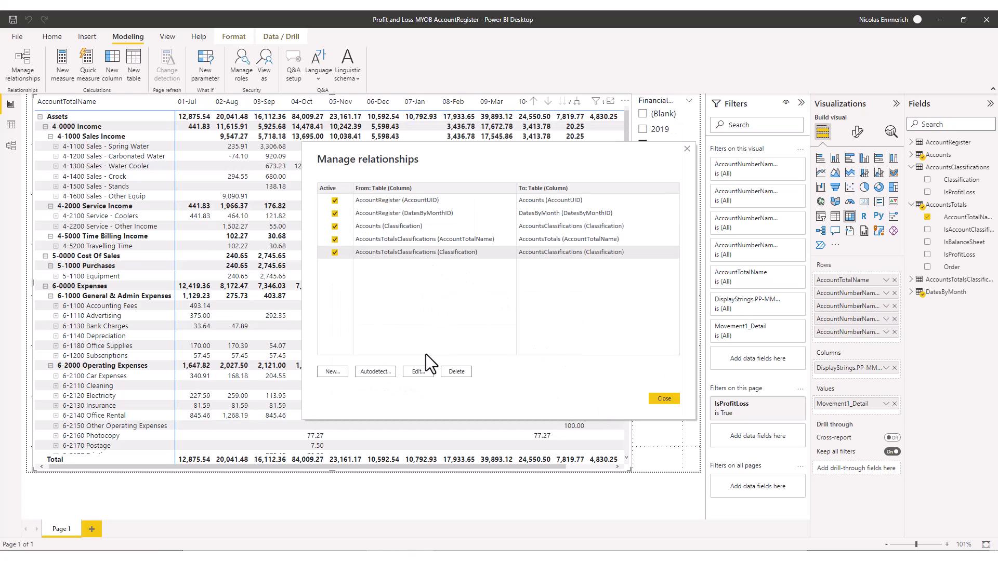
pyautogui.click(418, 371)
pyautogui.click(552, 364)
pyautogui.click(544, 386)
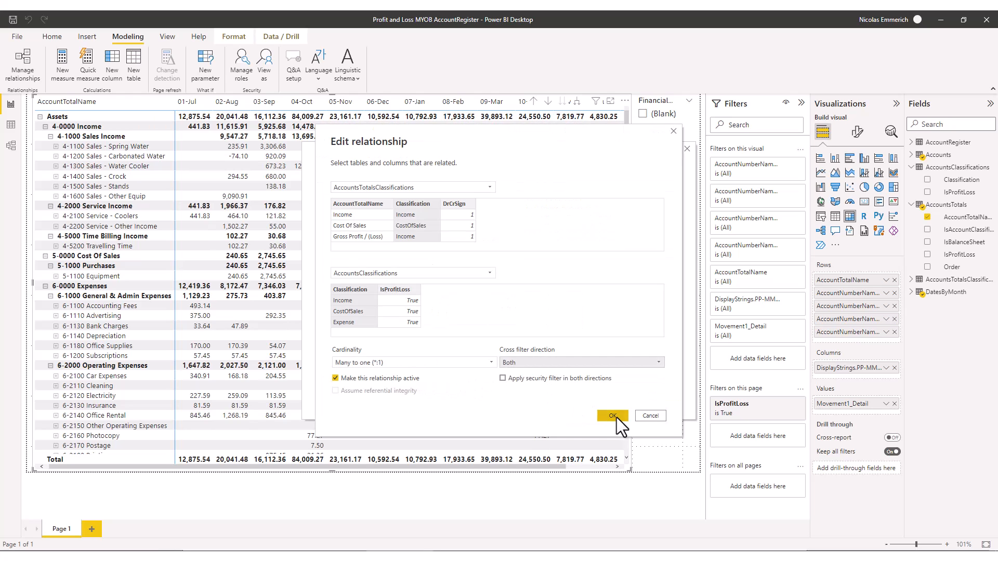
pyautogui.click(614, 416)
pyautogui.click(665, 398)
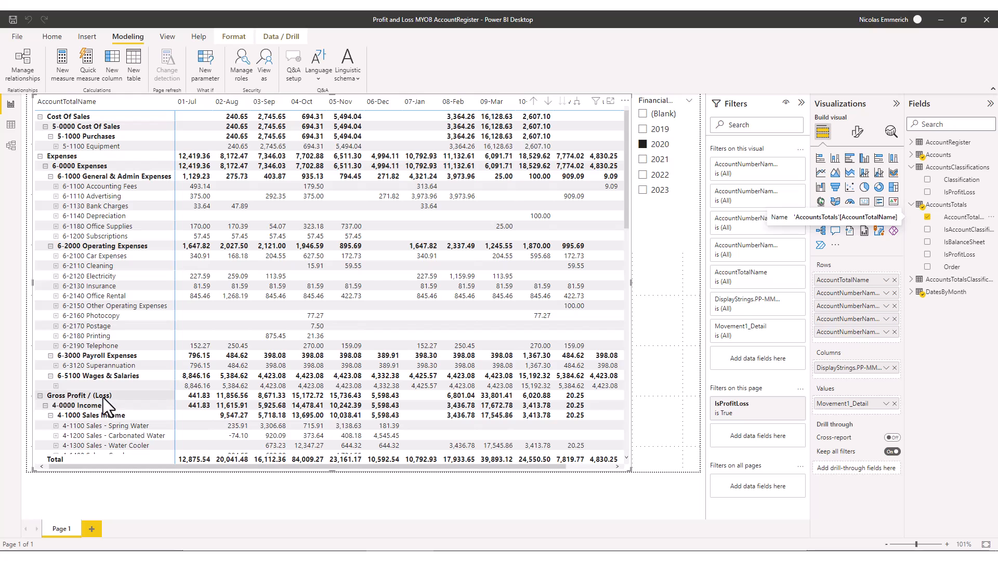
# - Review the account total groups in the matrix and open the data of the AccountsTotals table
pyautogui.scroll(-7, 103, 397)
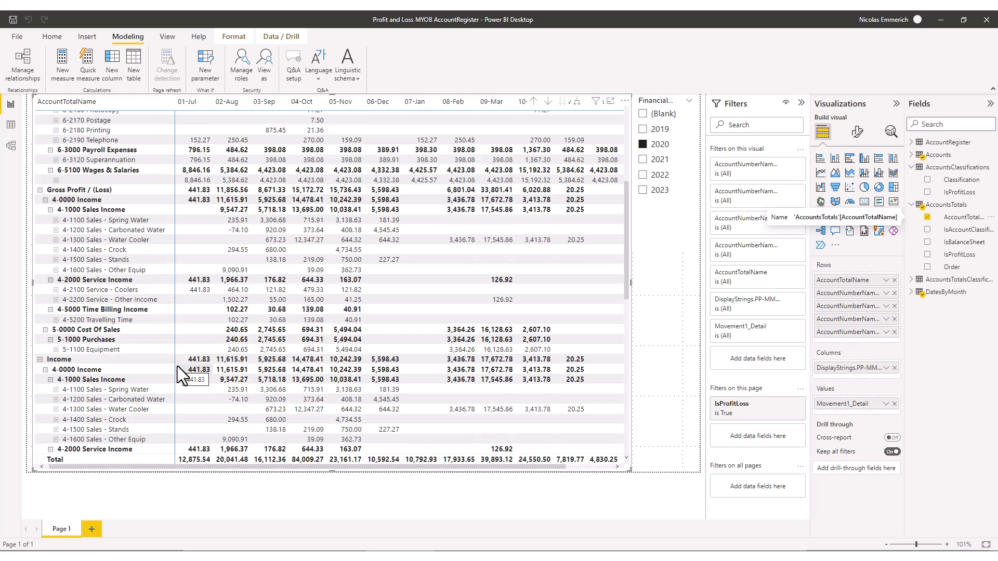
pyautogui.scroll(5, 176, 366)
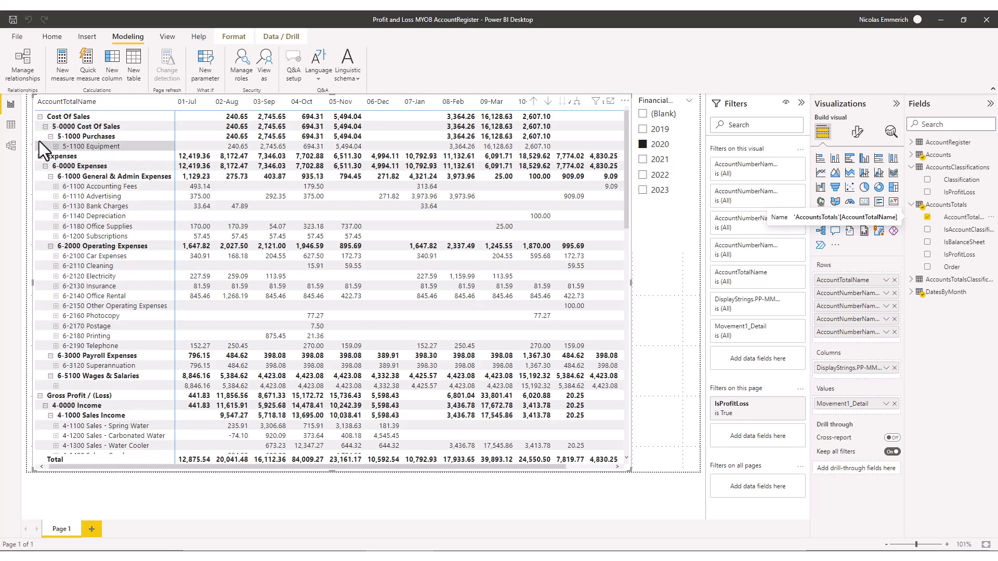
pyautogui.click(11, 126)
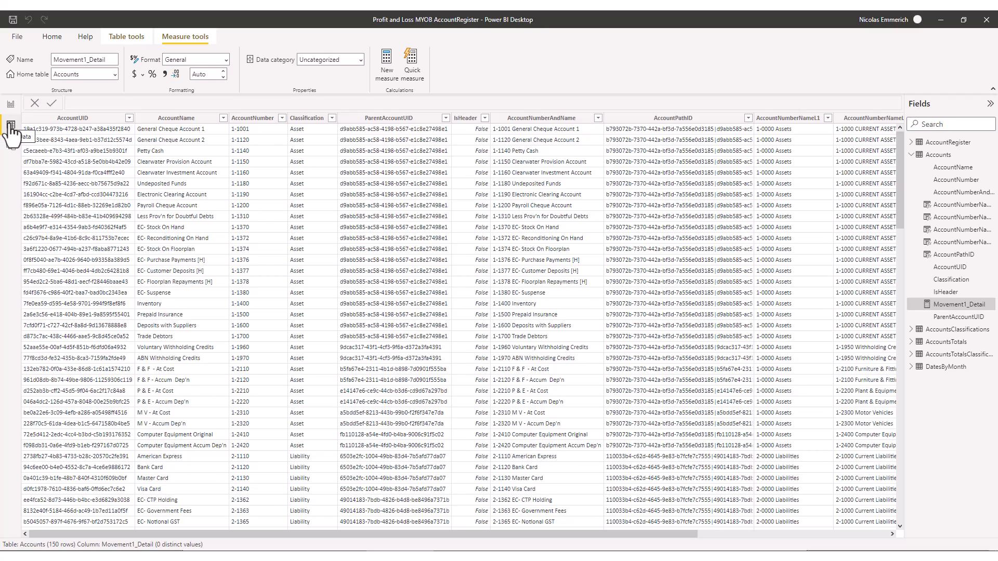
pyautogui.click(912, 155)
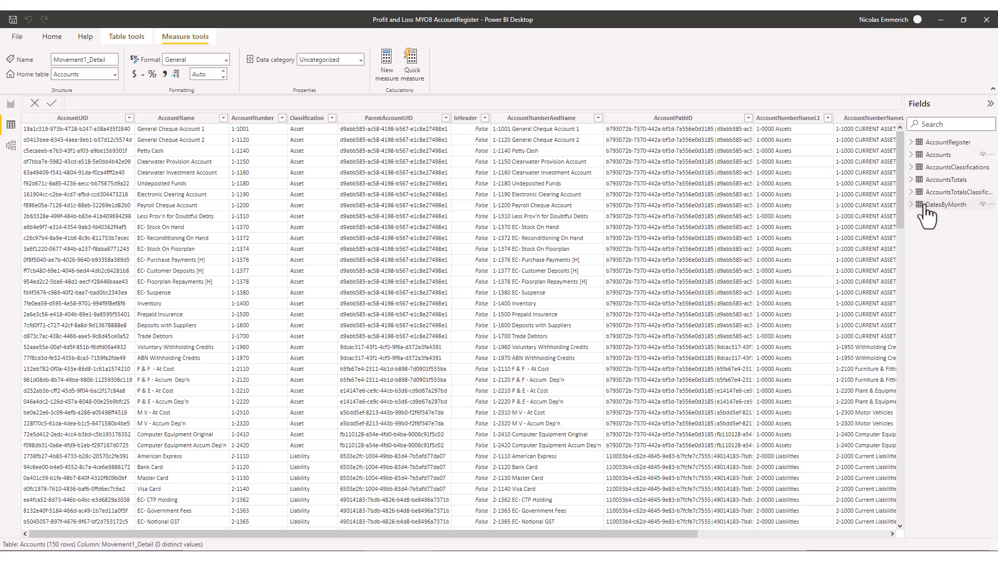
pyautogui.click(936, 181)
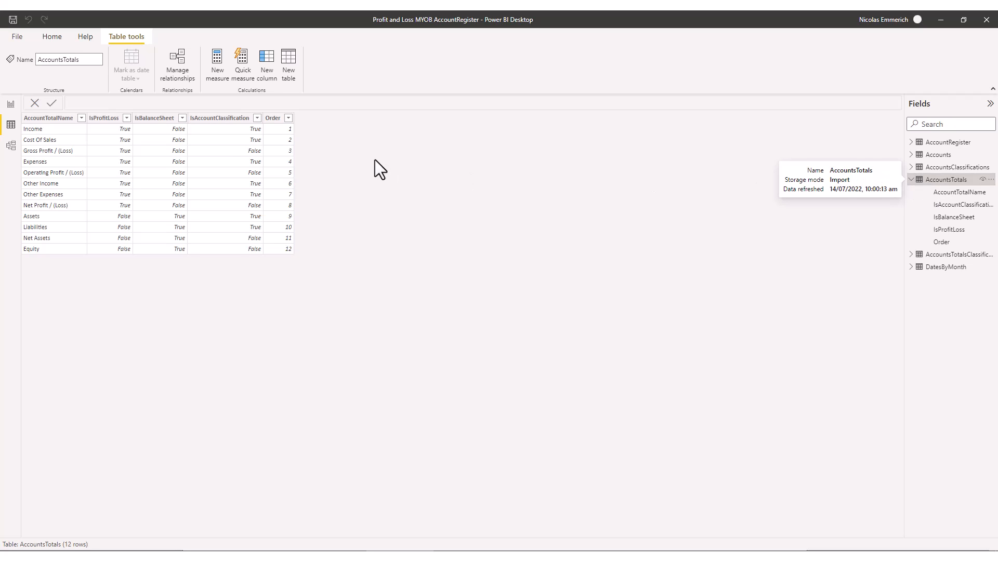
# - Sort the AccountsTotals data ascending by AccountTotalName and compare that order with the matrix
pyautogui.click(54, 120)
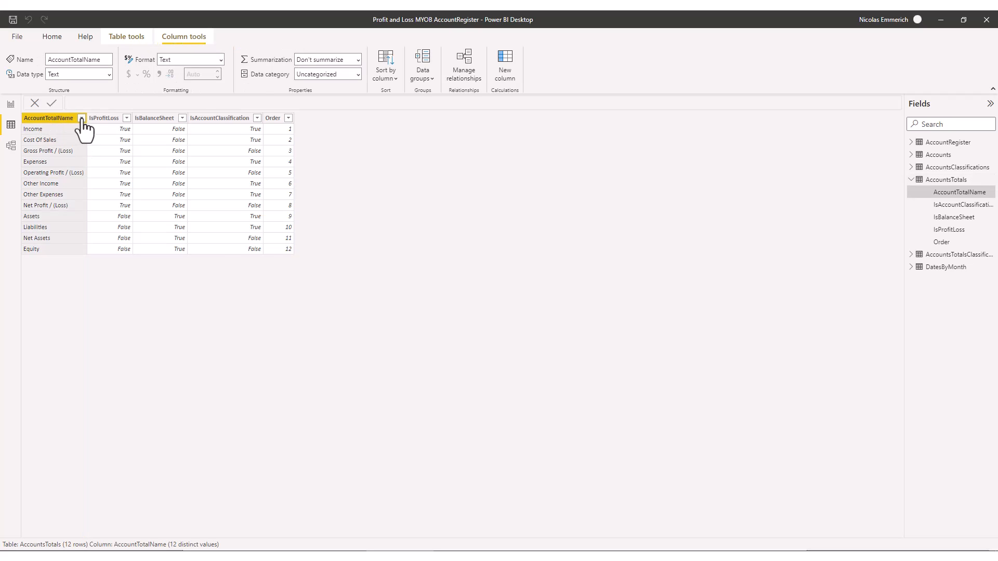
pyautogui.click(81, 118)
pyautogui.click(127, 130)
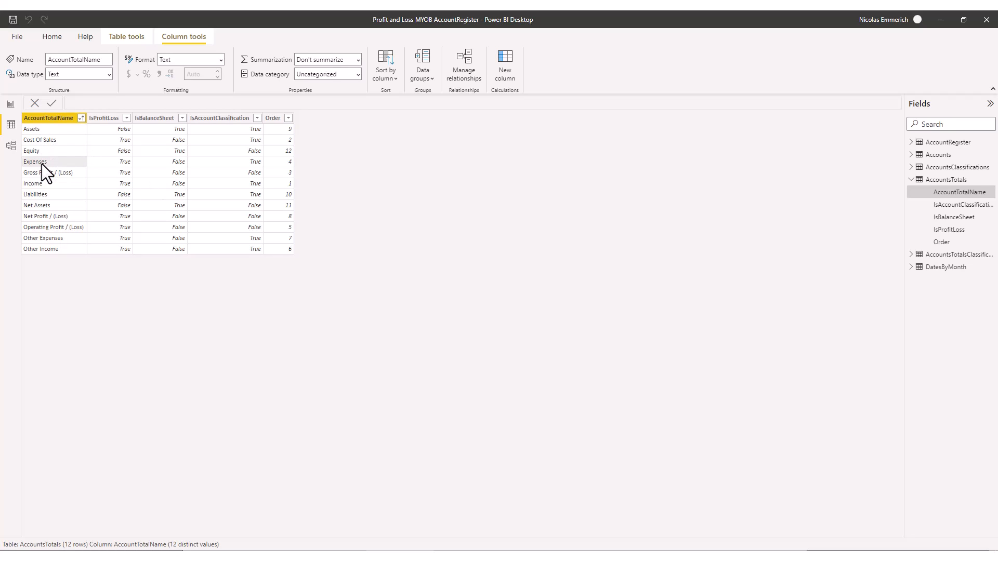
pyautogui.click(10, 106)
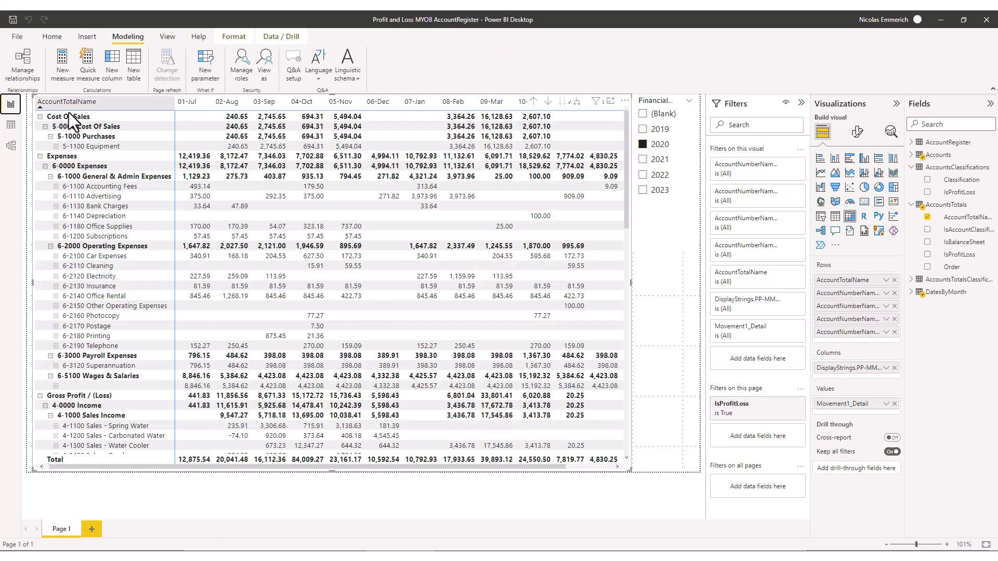
# - Set AccountTotalName in AccountsTotals to be sorted by the Order column and return to the report matrix
pyautogui.click(11, 125)
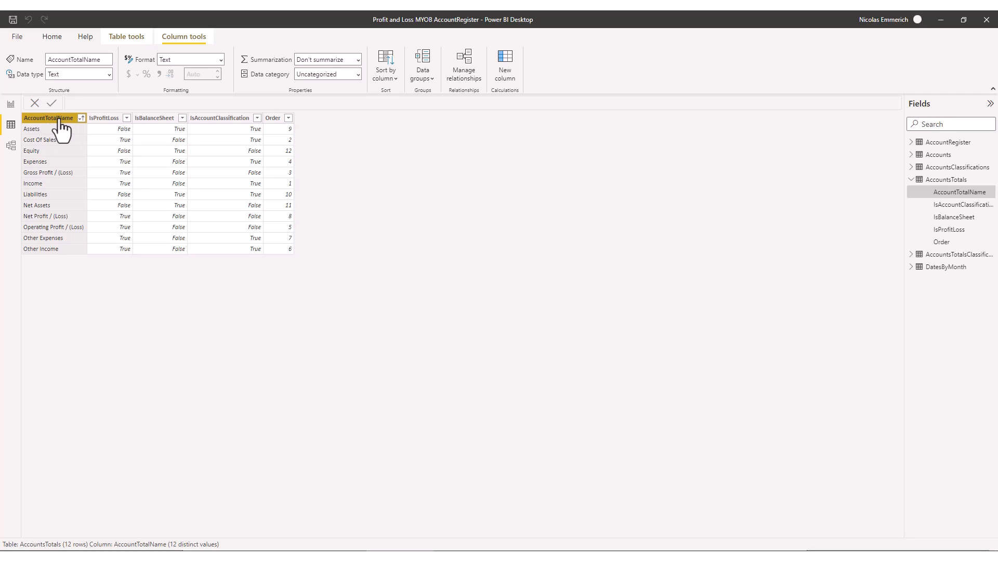
pyautogui.click(392, 79)
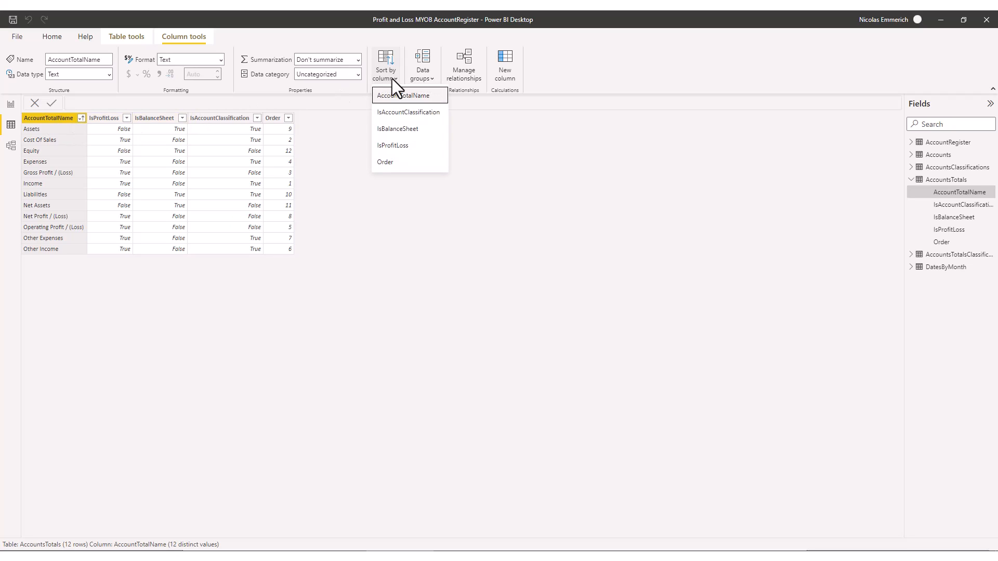
pyautogui.click(385, 161)
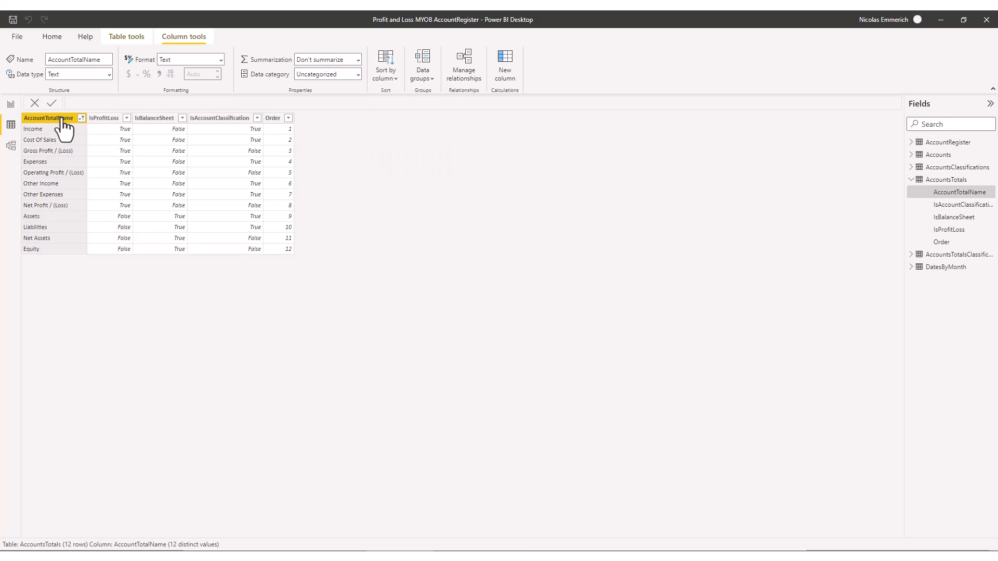
pyautogui.click(274, 118)
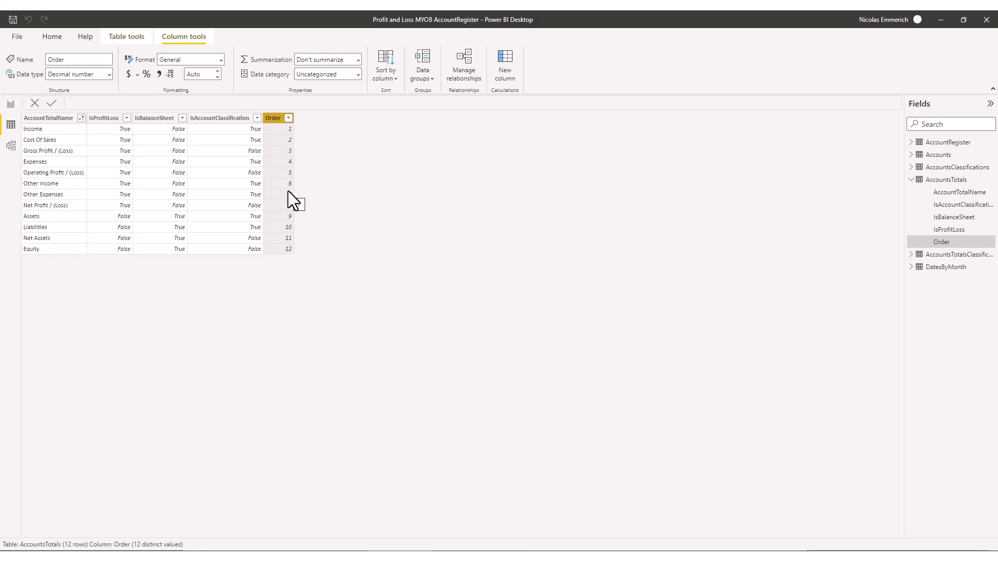
pyautogui.click(11, 104)
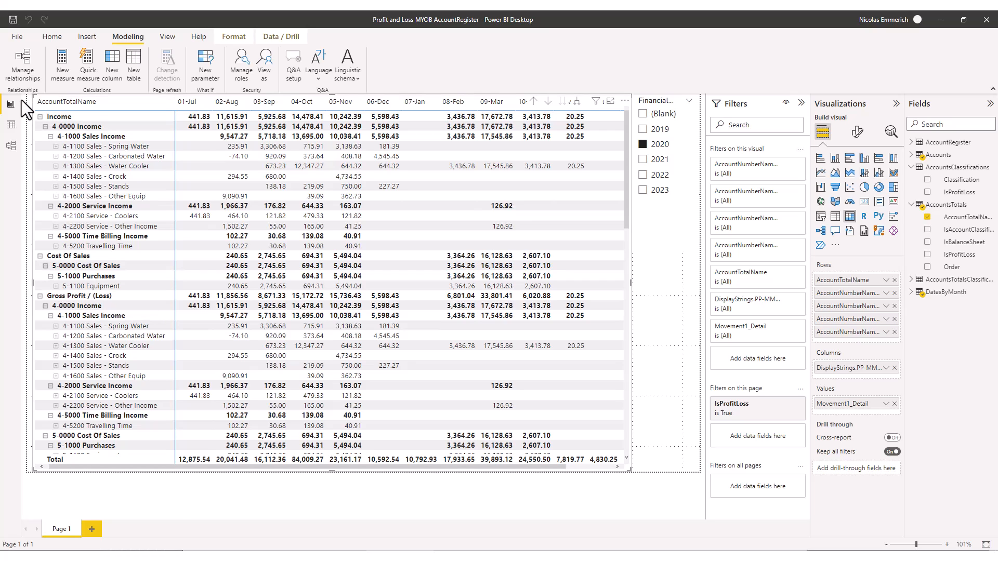
# - Check the sort-by-column setting of AccountTotalName in the AccountsTotals data, keeping Order selected
pyautogui.click(11, 125)
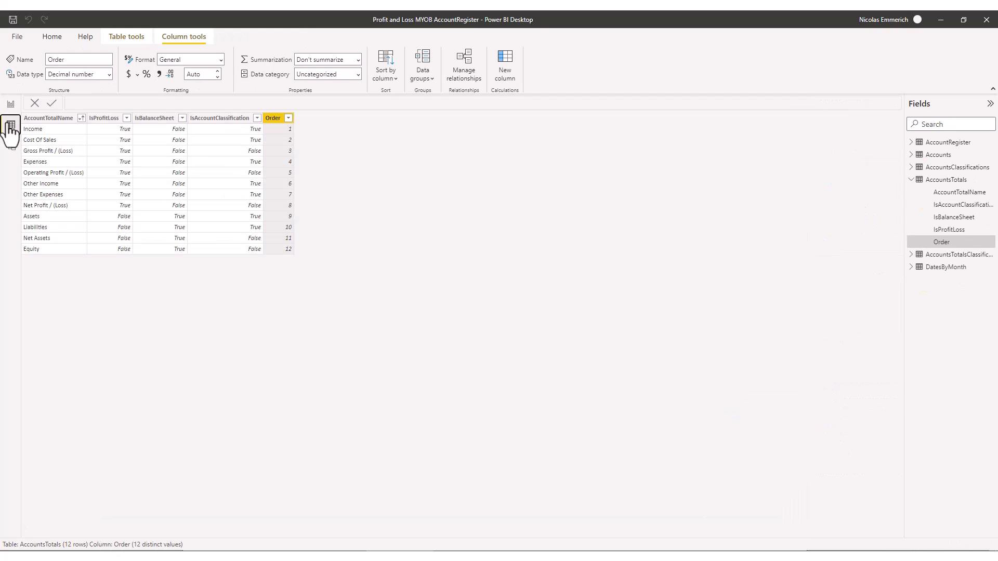
pyautogui.click(51, 118)
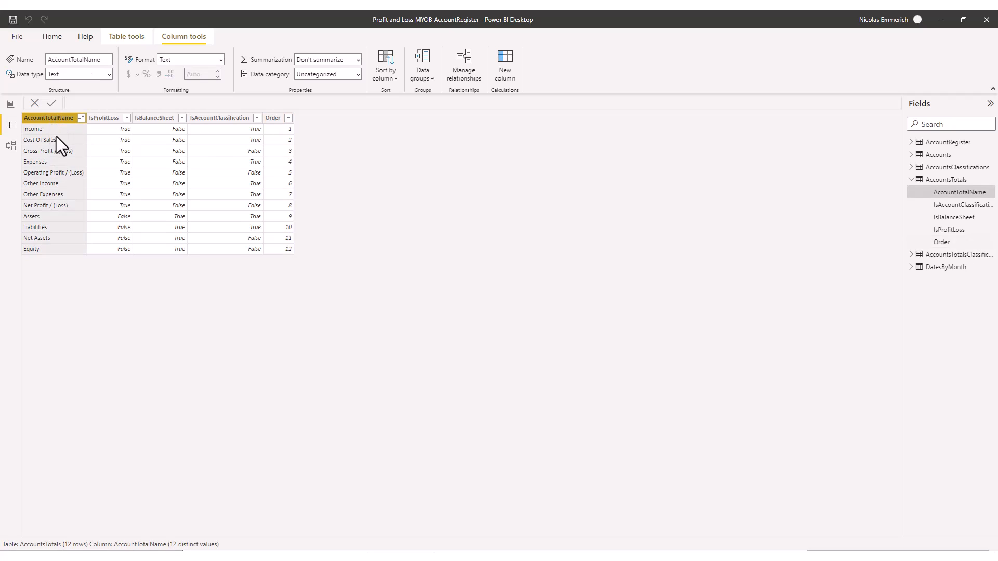
pyautogui.click(385, 78)
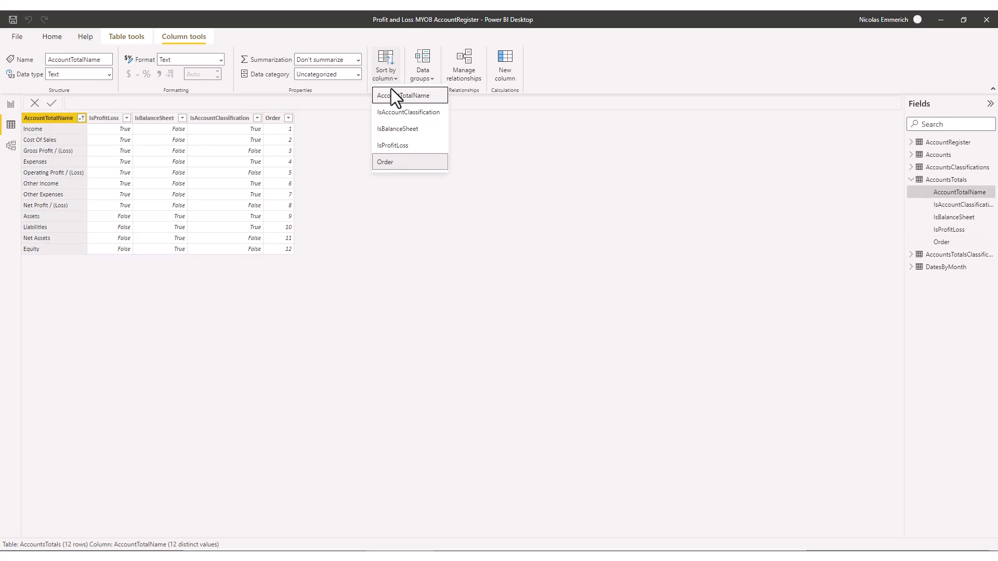
pyautogui.click(408, 162)
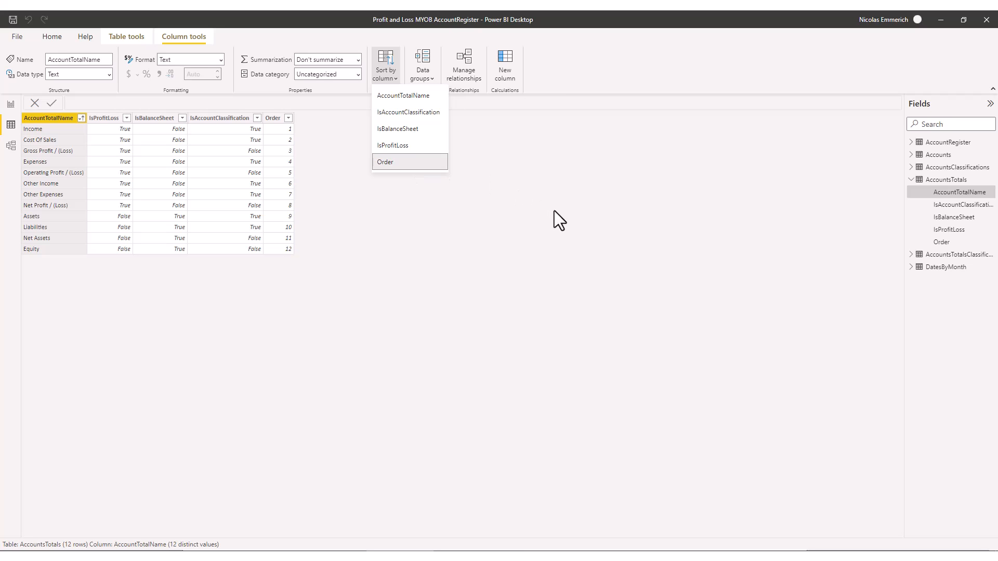
# - Collapse 4-0000 Income and 5-0000 Cost Of Sales under Gross Profit / (Loss) in the report matrix
pyautogui.click(14, 104)
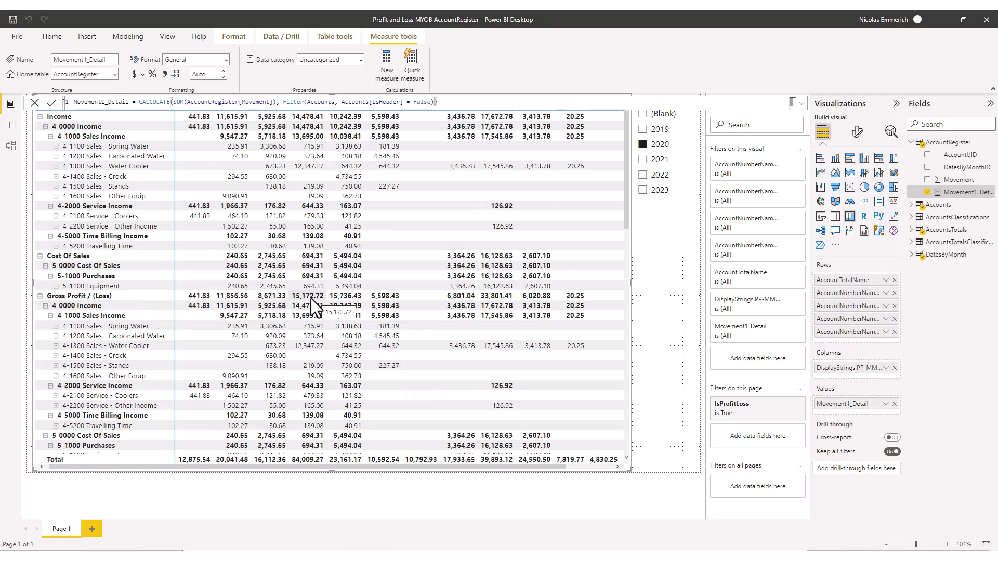
pyautogui.click(45, 306)
pyautogui.click(45, 315)
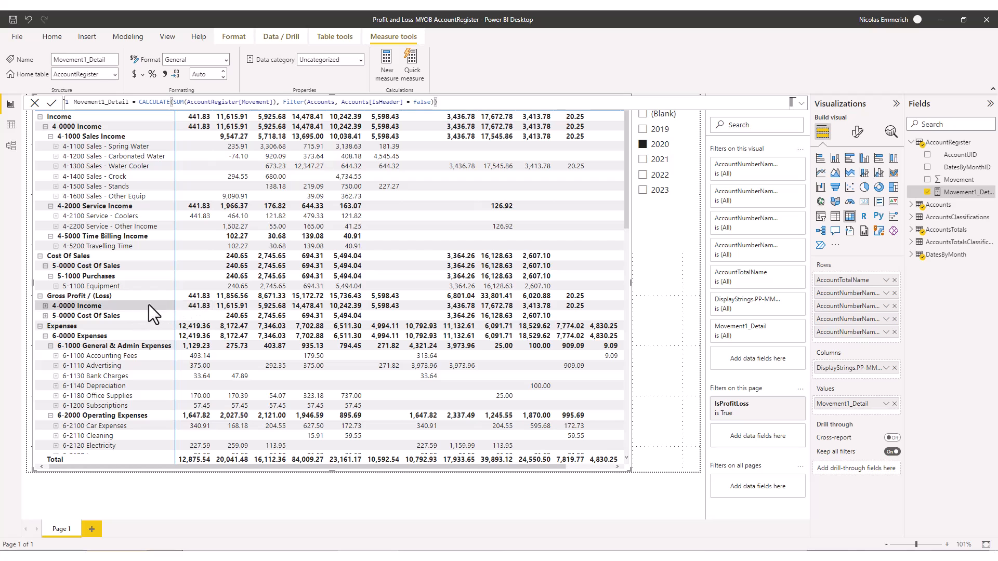
# - Compare the 02-Aug values of 4-0000 Income and 5-0000 Cost Of Sales with the Gross Profit / (Loss) subtotal
pyautogui.click(234, 306)
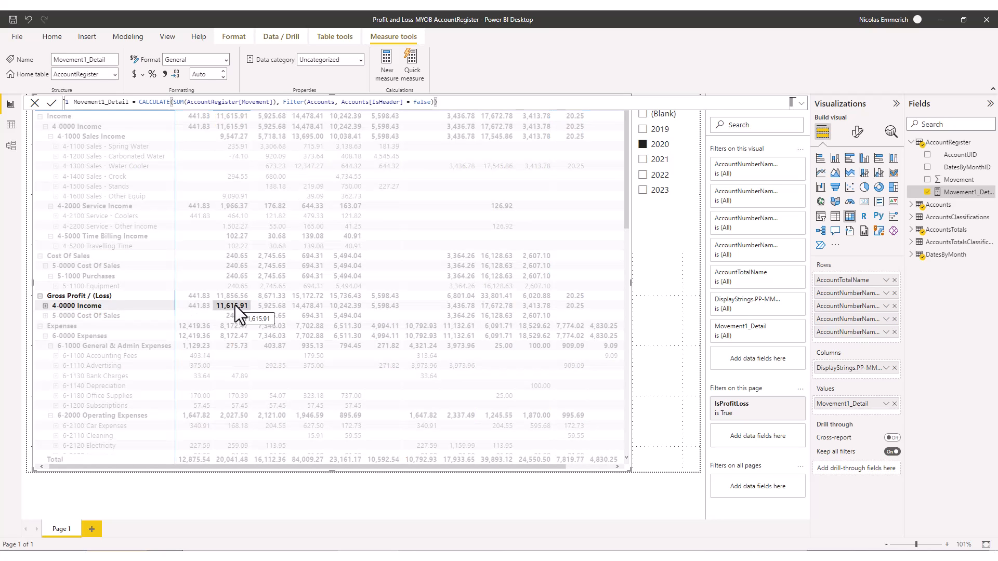
pyautogui.click(233, 316)
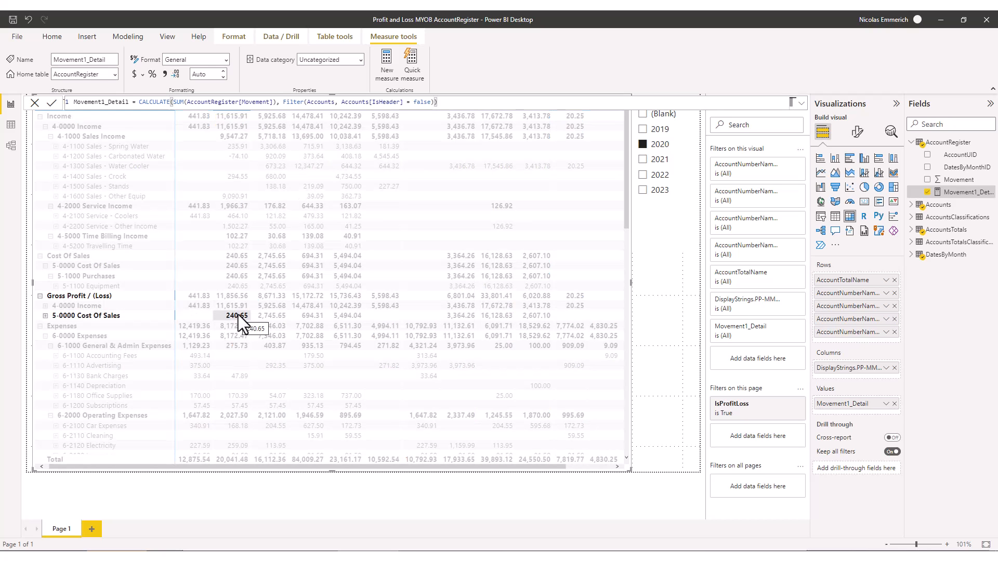
pyautogui.click(235, 296)
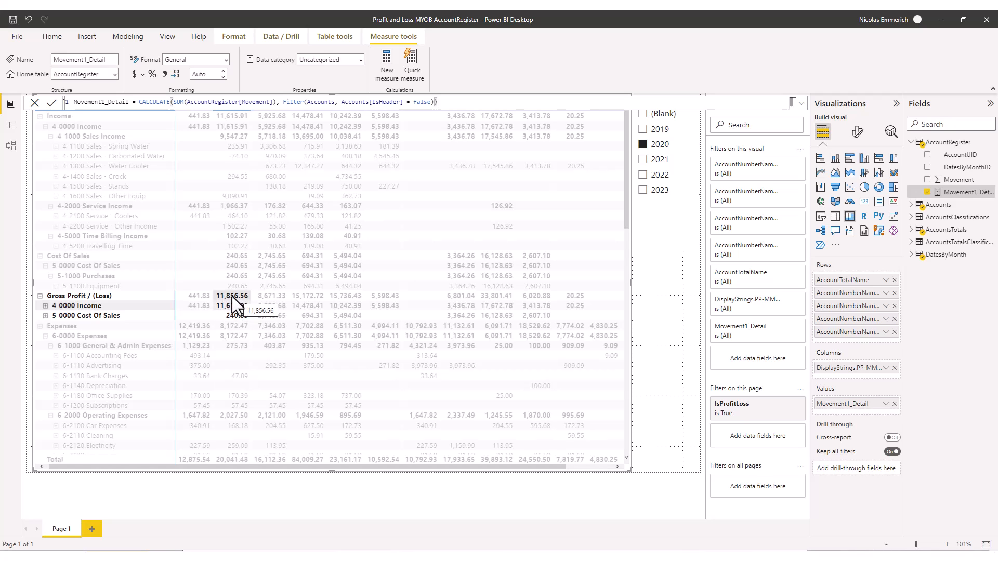
pyautogui.click(232, 296)
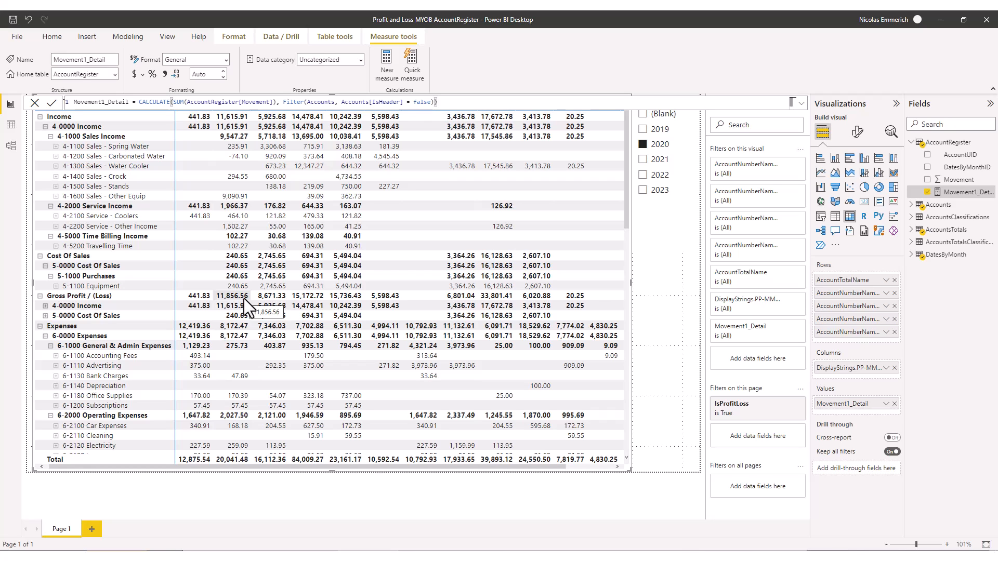
pyautogui.click(229, 294)
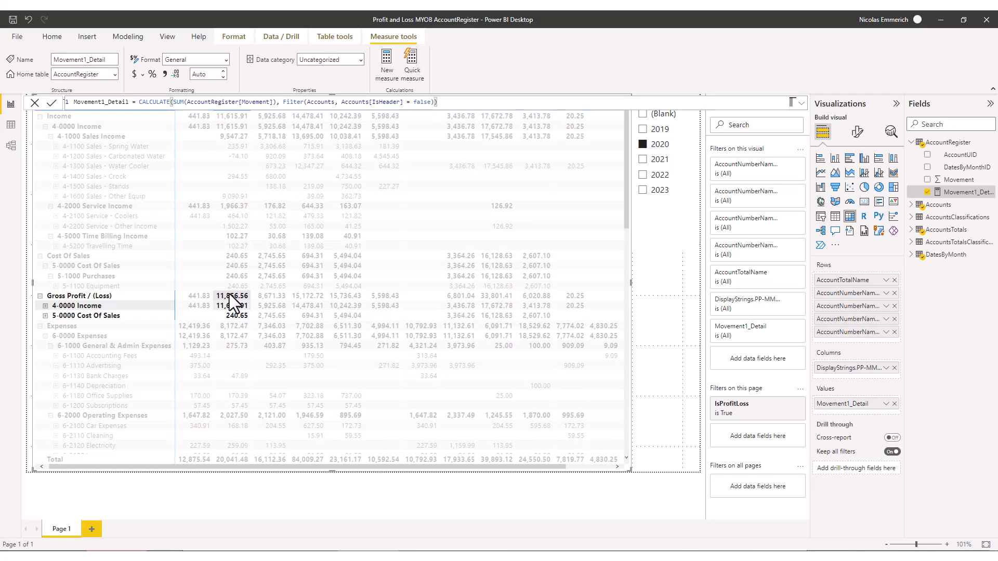
pyautogui.click(229, 295)
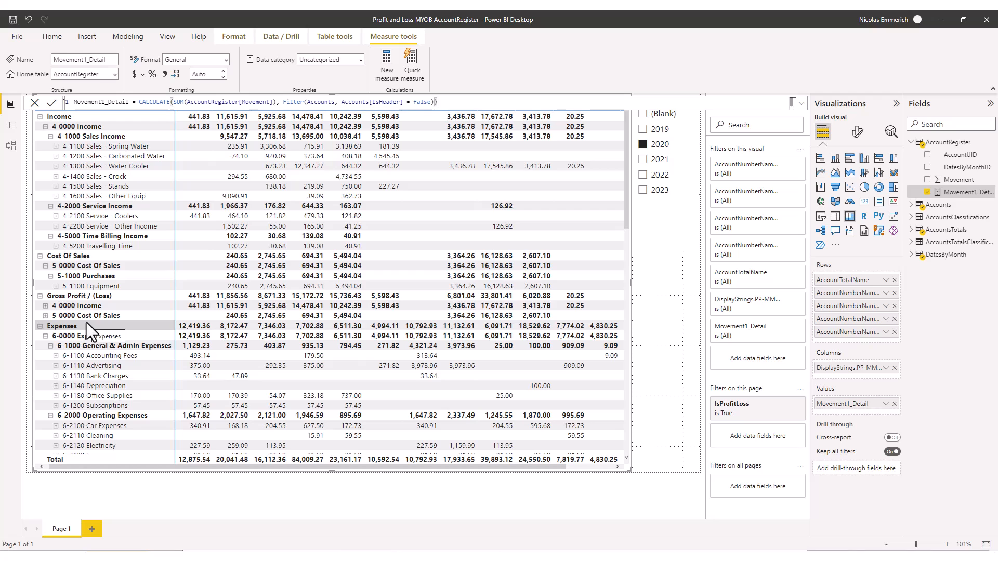
pyautogui.click(625, 276)
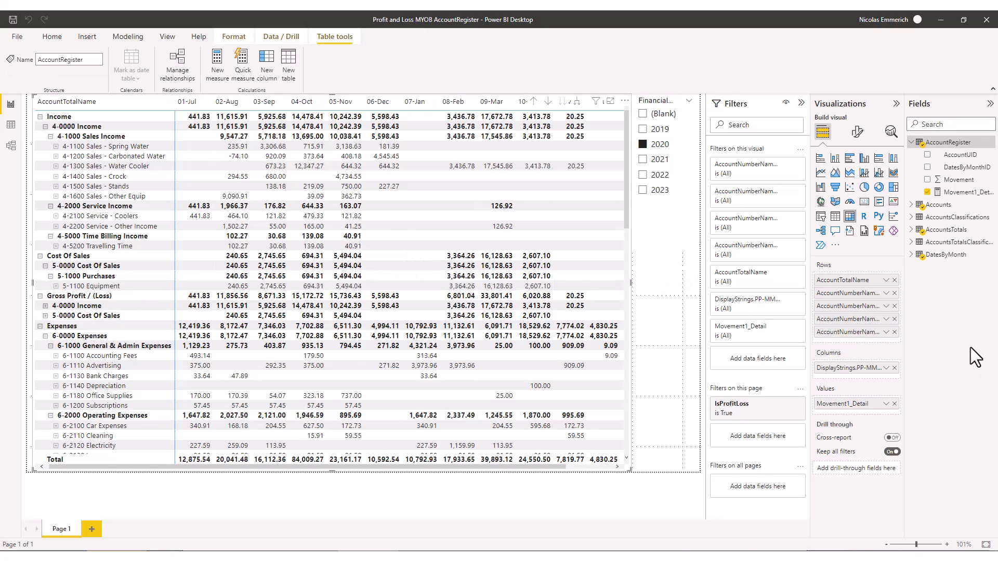
# - Create a measure in AccountRegister named Movement2_ForTotals and start its formula with SUMX
pyautogui.rightClick(962, 192)
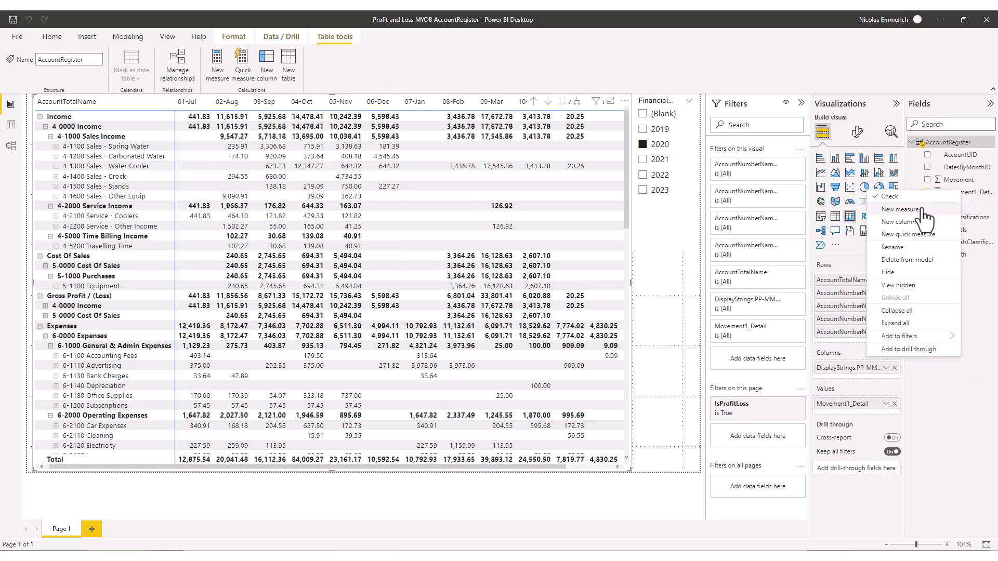
pyautogui.click(923, 210)
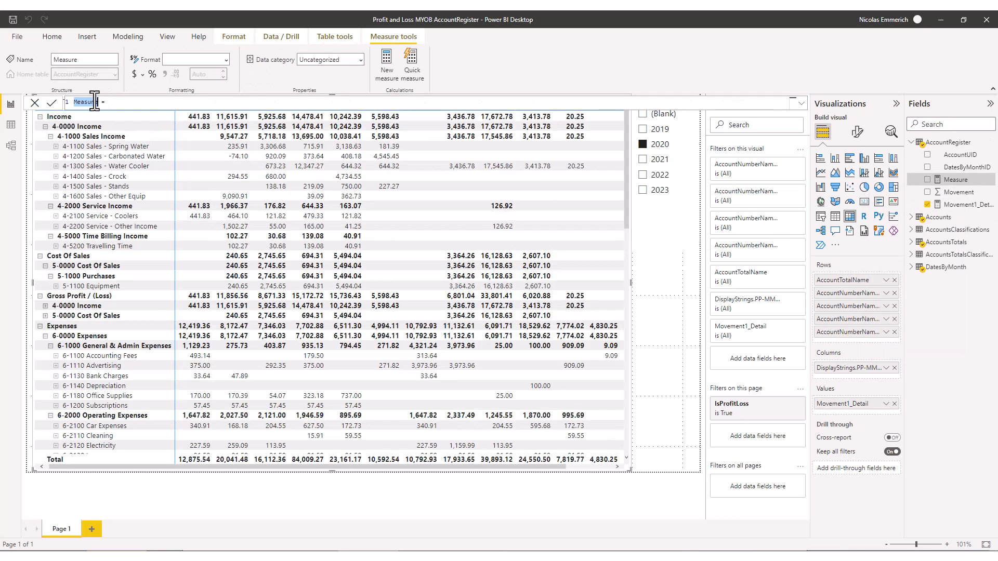
pyautogui.write('Movement2_P')
pyautogui.write('orTotals')
pyautogui.press('End')
pyautogui.write('SUMX(')
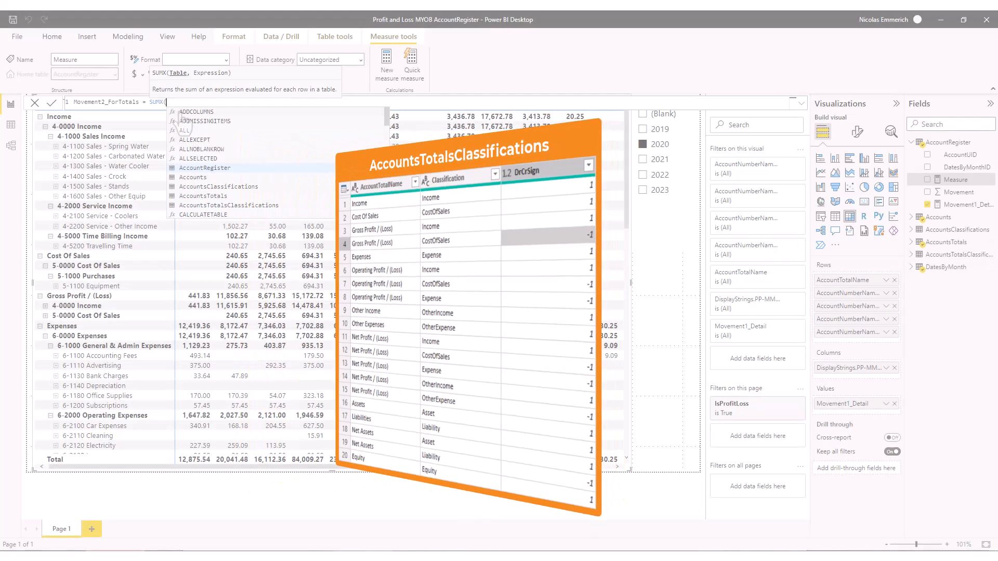
# - Use AccountsTotalsClassifications as the table that SUMX iterates over in Movement2_ForTotals
pyautogui.write('aCCOUNT')
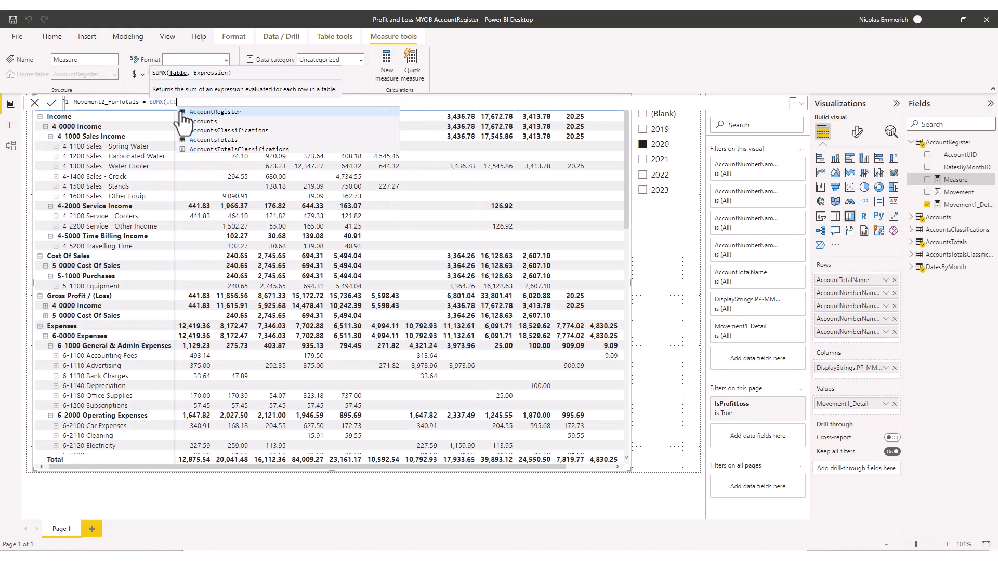
pyautogui.press('Down')
pyautogui.press('Down')
pyautogui.press('Down')
pyautogui.press('Down')
pyautogui.press('Tab')
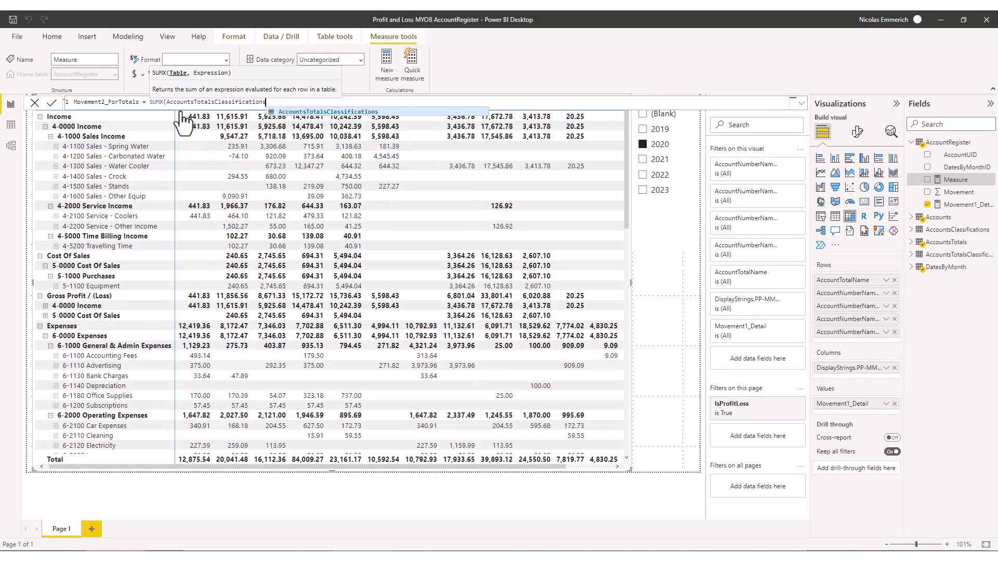
pyautogui.write(',')
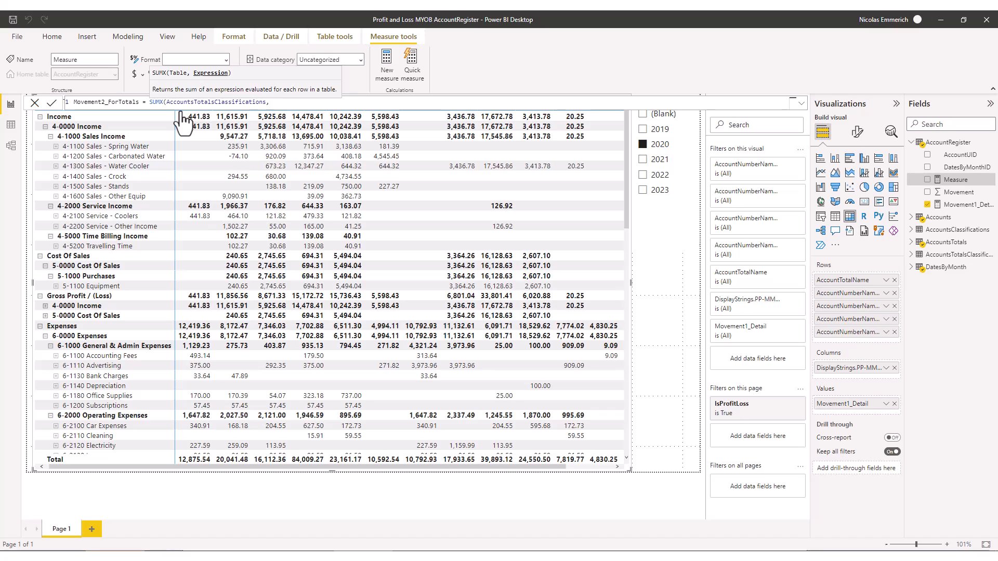
# - Complete the SUMX expression as [Movement1_Detail] * AccountsTotalsClassifications[DrCrSign] and commit the Movement2_ForTotals measure
pyautogui.write(' [Movement1_Detail]')
pyautogui.press('Tab')
pyautogui.write('* accountsTotalsClassifications[DrCrSign]')
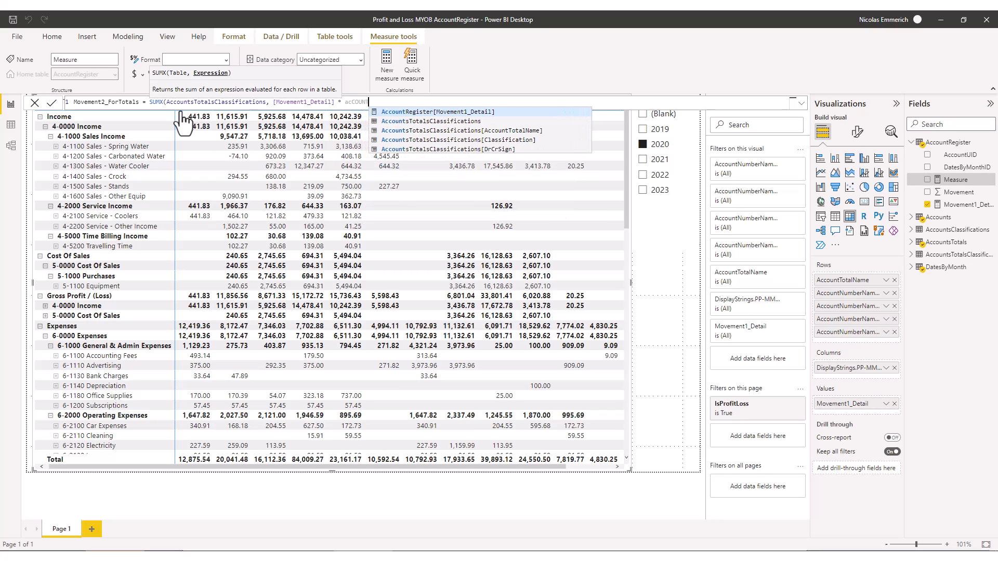
pyautogui.press('Down')
pyautogui.press('Down')
pyautogui.press('Down')
pyautogui.press('Tab')
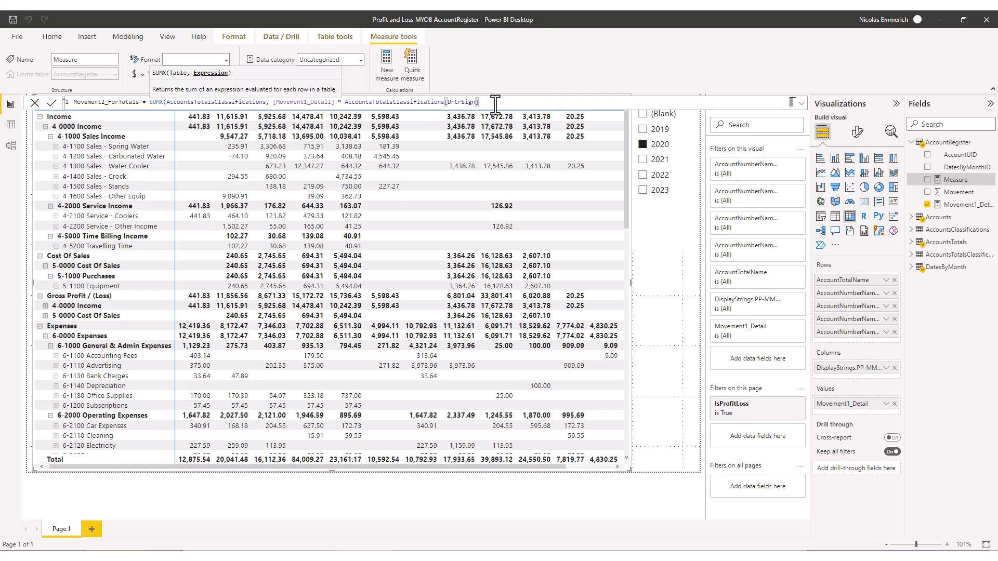
pyautogui.write(')')
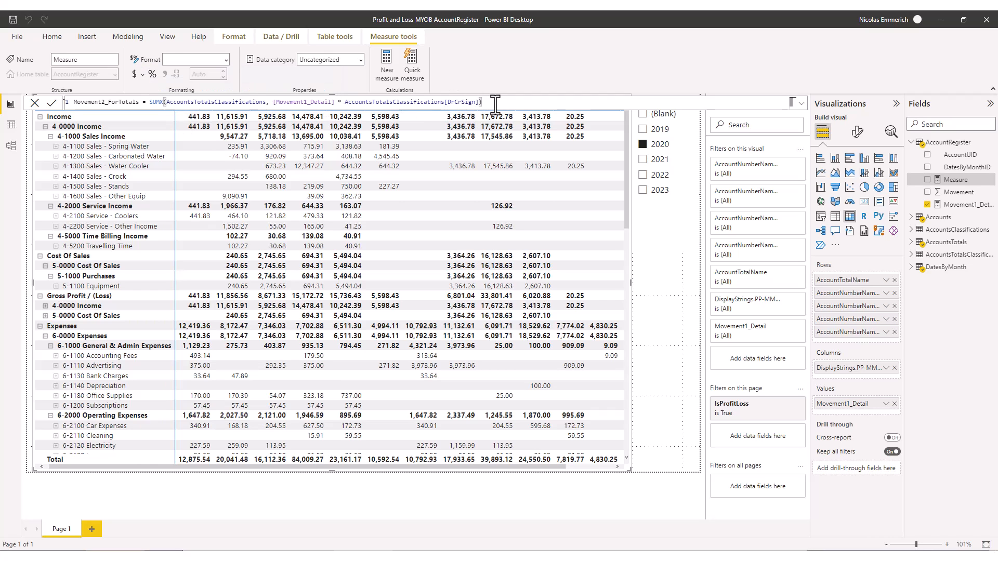
pyautogui.press('Return')
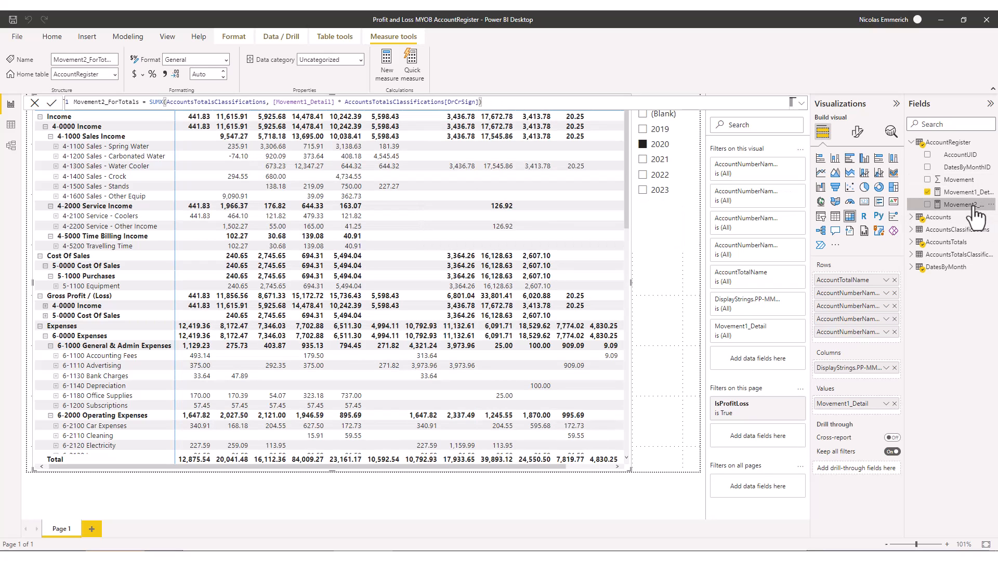
# - Replace Movement1_Detail with Movement2_ForTotals in the matrix values and collapse 4-0000 Income and 5-0000 Cost Of Sales under Gross Profit / (Loss)
pyautogui.moveTo(975, 213); pyautogui.dragTo(899, 413)
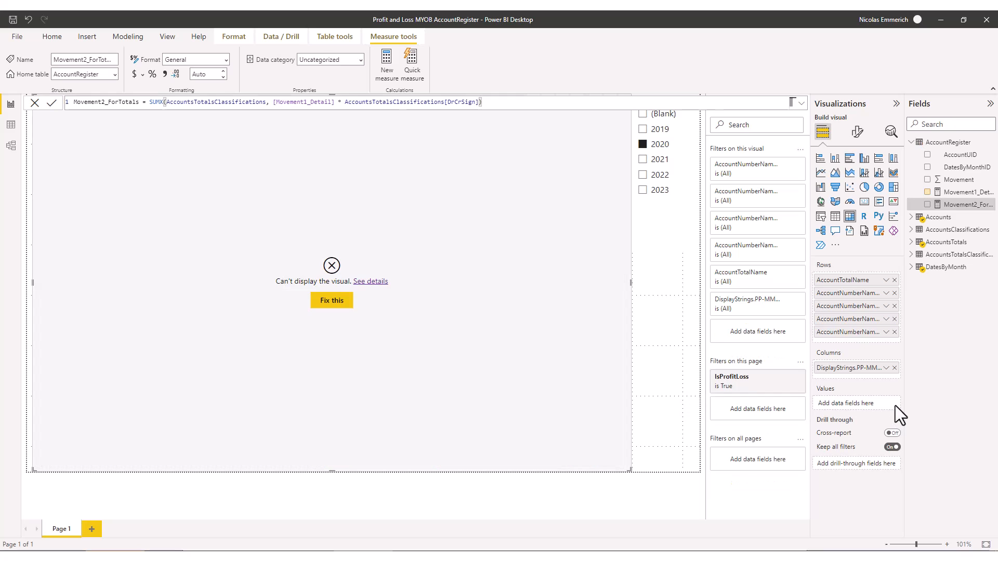
pyautogui.moveTo(959, 207); pyautogui.dragTo(860, 404)
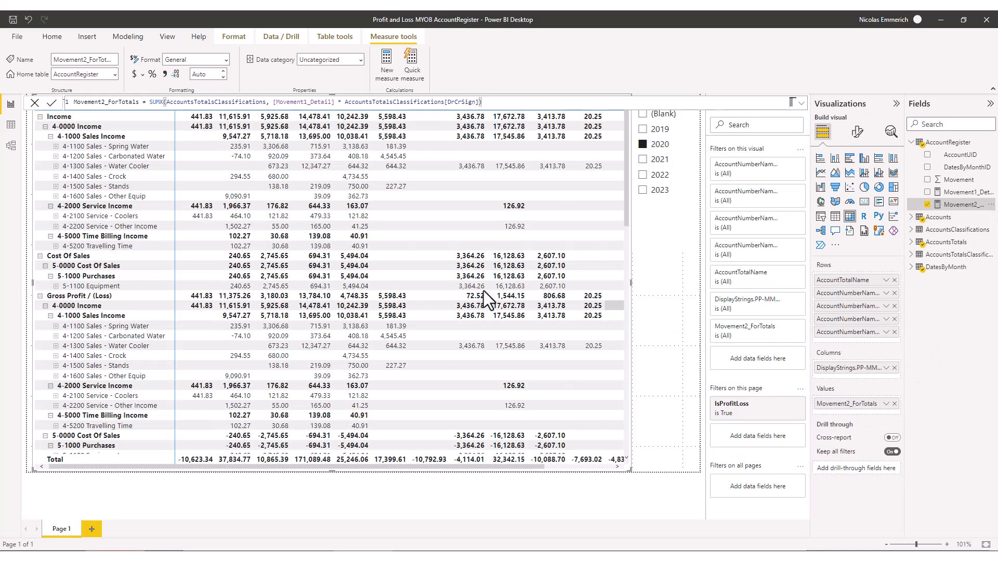
pyautogui.click(45, 306)
pyautogui.click(46, 315)
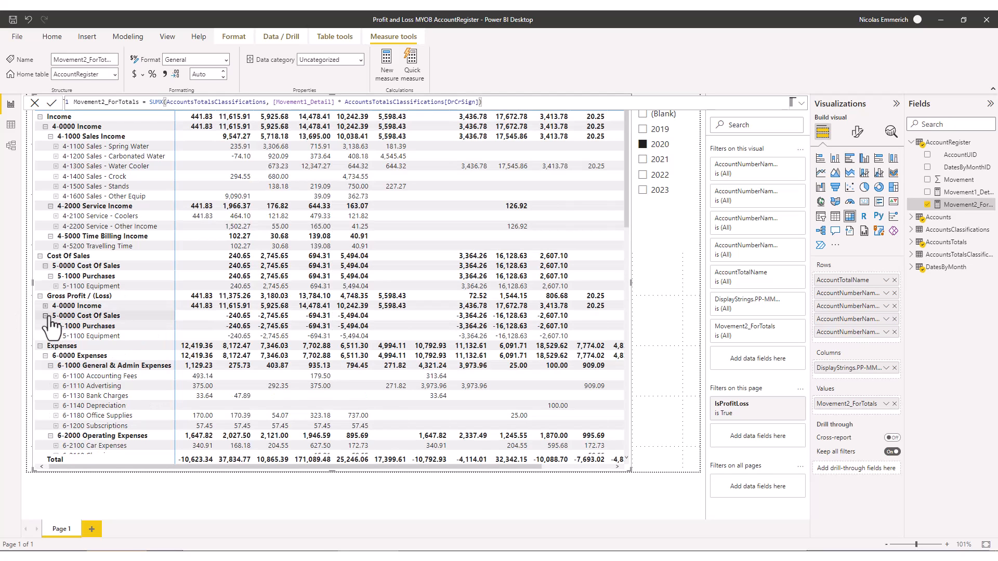
# - Check the 02-Aug value of Gross Profit / (Loss) and inspect the IsAccountClassification field of AccountsTotals
pyautogui.click(243, 297)
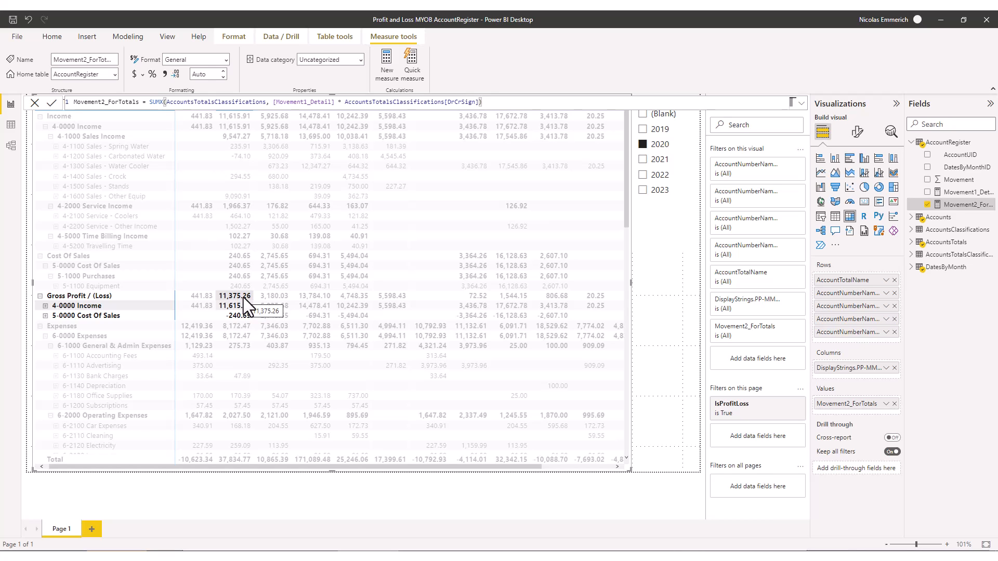
pyautogui.click(244, 297)
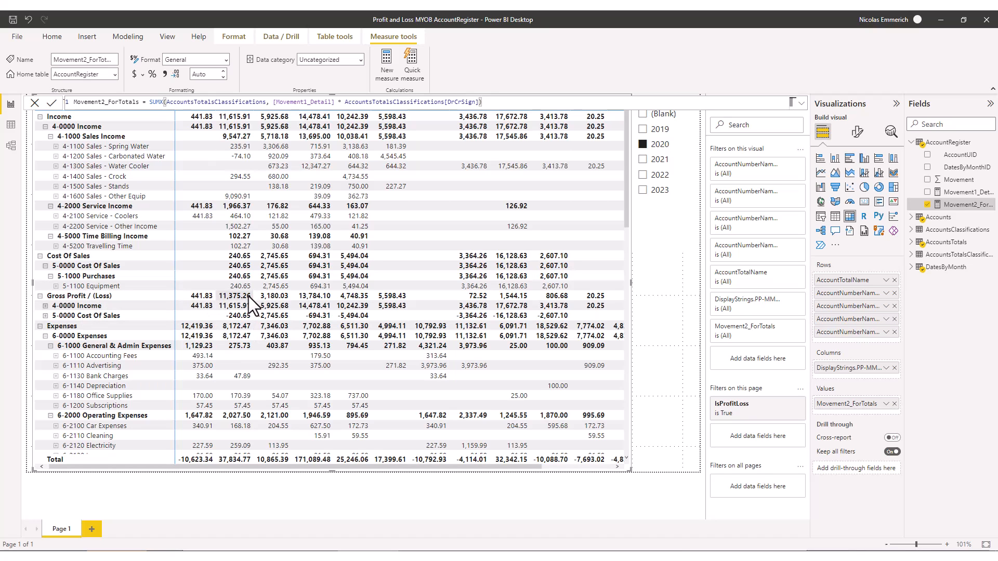
pyautogui.click(911, 242)
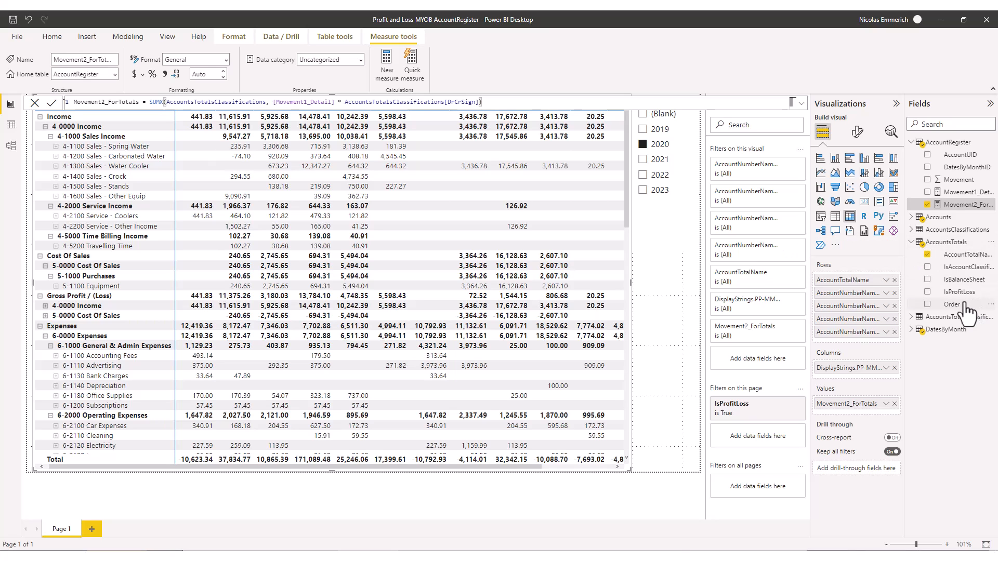
pyautogui.click(958, 267)
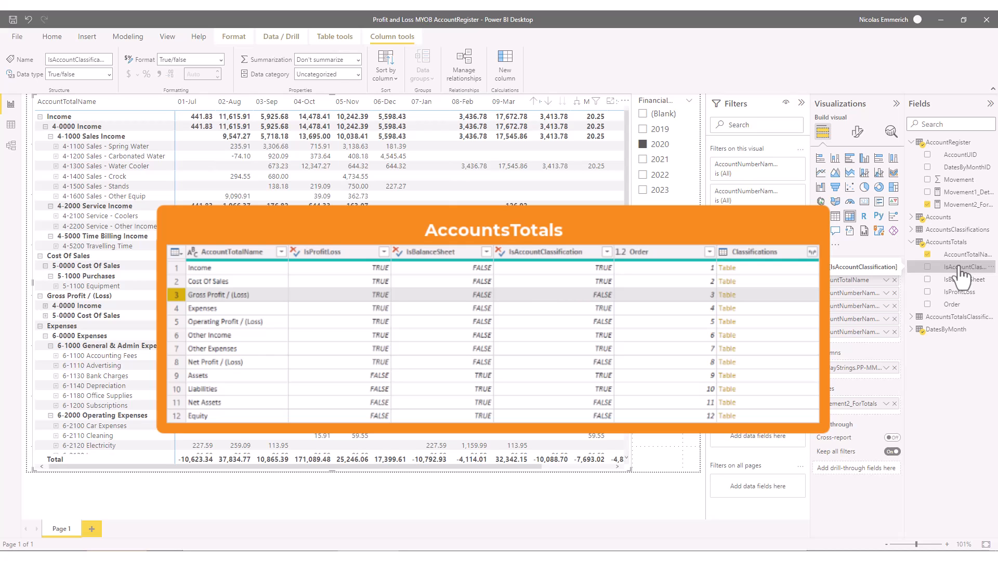
# - Create a measure in AccountRegister named Movement3_Final and start its formula with an IF function
pyautogui.rightClick(943, 143)
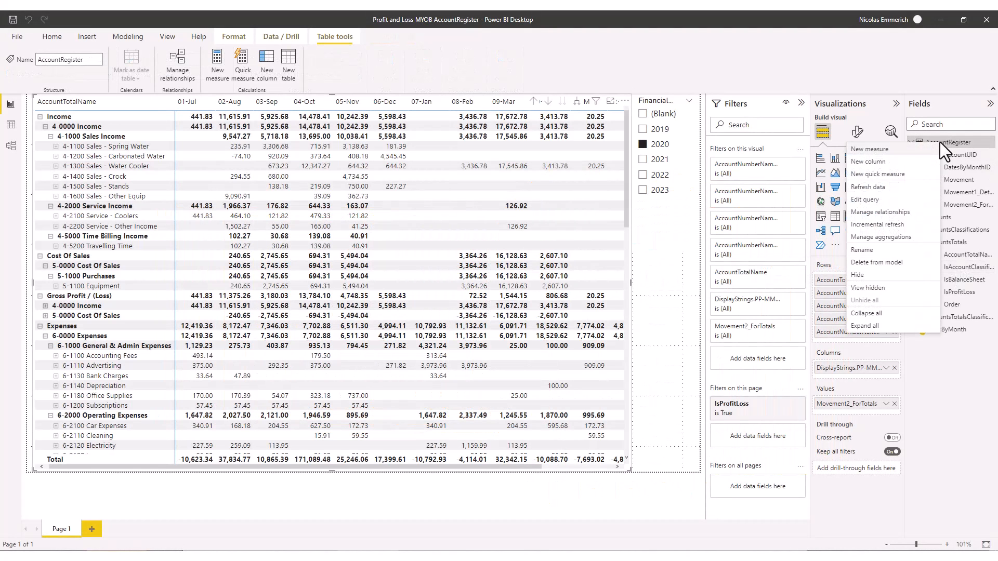
pyautogui.click(870, 149)
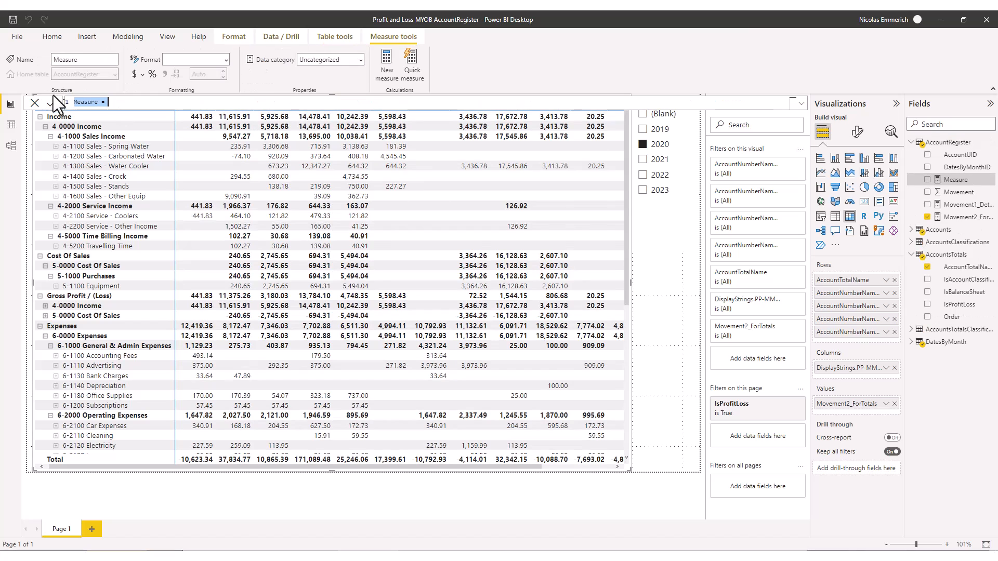
pyautogui.doubleClick(90, 103)
pyautogui.write('Movement3_Final')
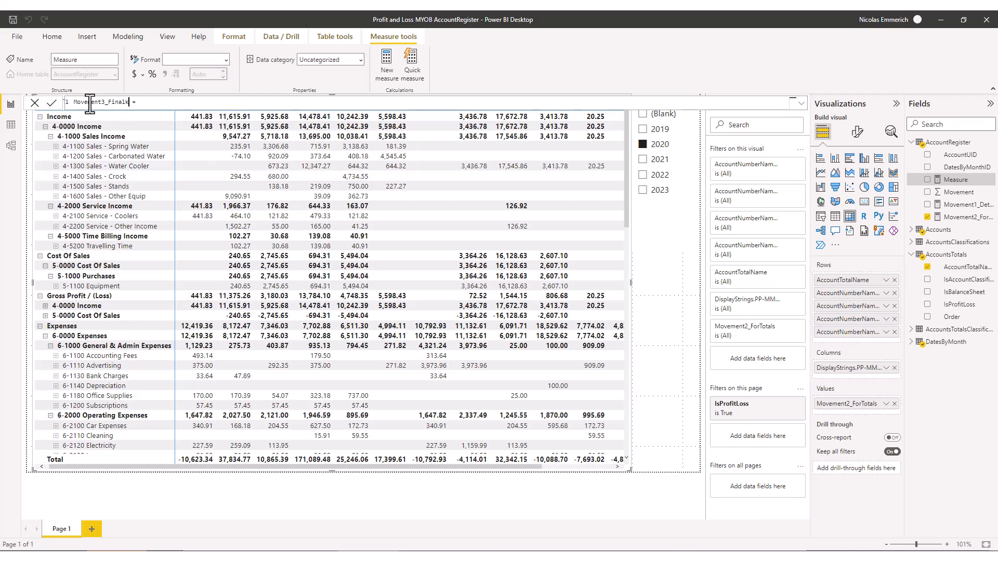
pyautogui.press('End')
pyautogui.write('if')
pyautogui.press('Tab')
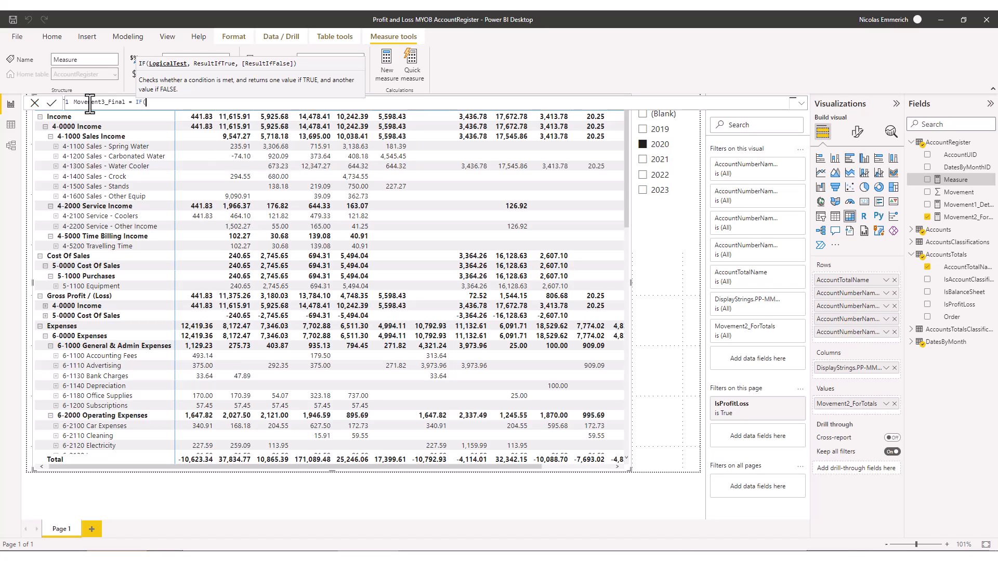
# - Enter SELECTEDVALUE(AccountsTotals[IsAccountClassification]) = FALSE as the first IF condition of Movement3_Final
pyautogui.write('SELECTED')
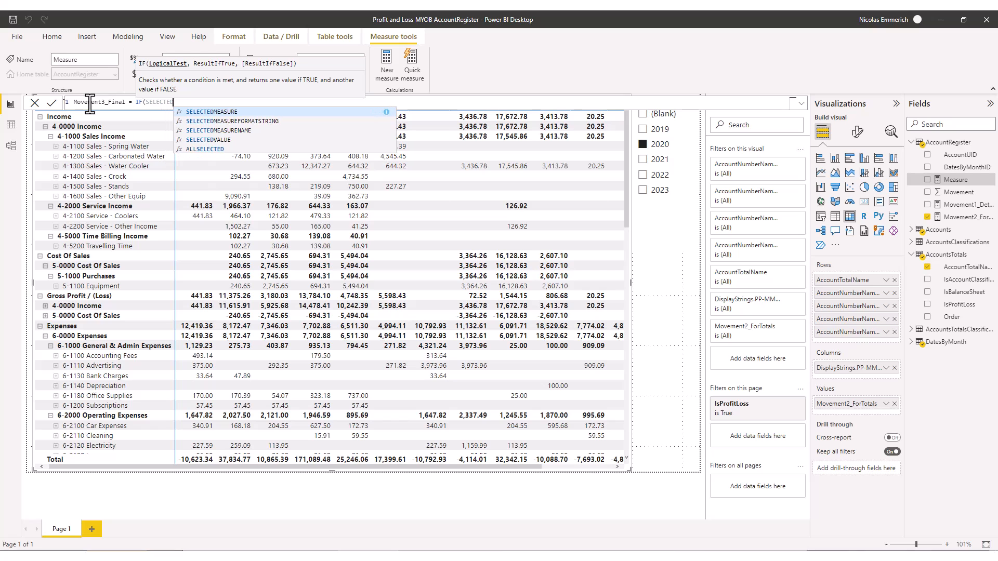
pyautogui.write('VALUE')
pyautogui.press('Tab')
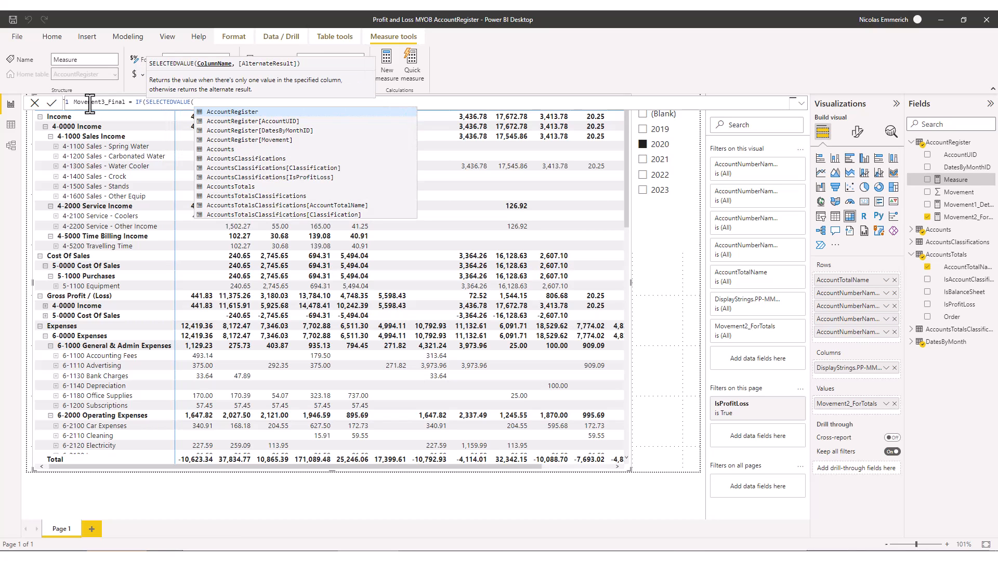
pyautogui.press('Down')
pyautogui.press('Down')
pyautogui.press('Down')
pyautogui.press('Down')
pyautogui.press('Down')
pyautogui.press('Down')
pyautogui.press('Down')
pyautogui.press('Down')
pyautogui.press('Down')
pyautogui.press('Down')
pyautogui.press('Up')
pyautogui.press('Up')
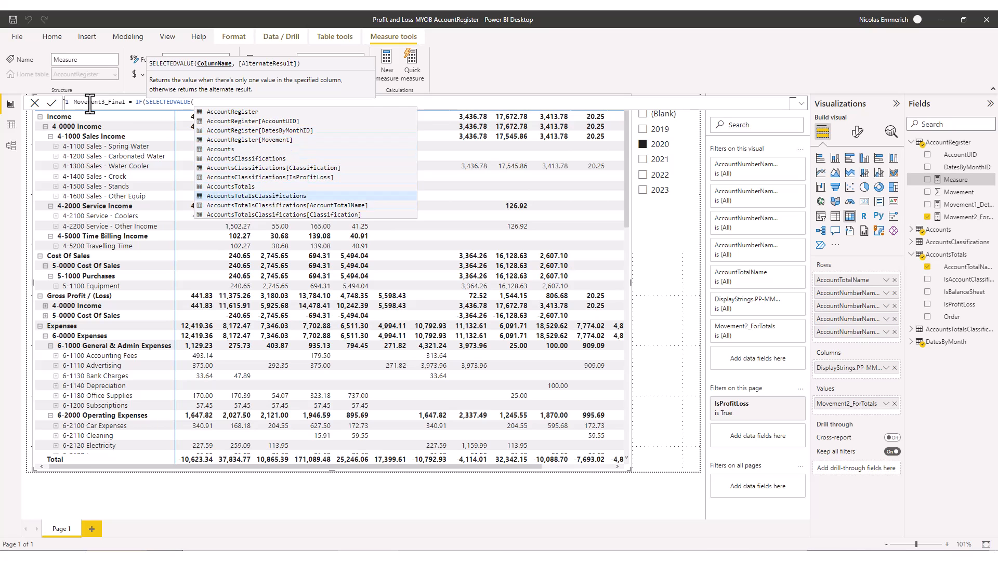
pyautogui.press('Down')
pyautogui.press('Down')
pyautogui.press('Down')
pyautogui.press('Down')
pyautogui.press('Down')
pyautogui.press('Down')
pyautogui.press('Down')
pyautogui.press('Down')
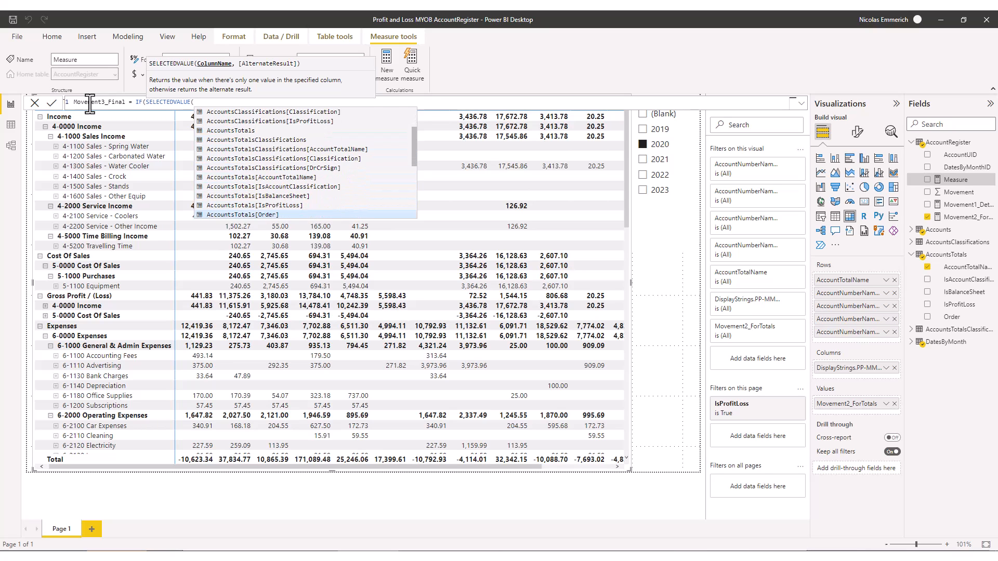
pyautogui.press('Up')
pyautogui.press('Up')
pyautogui.press('Tab')
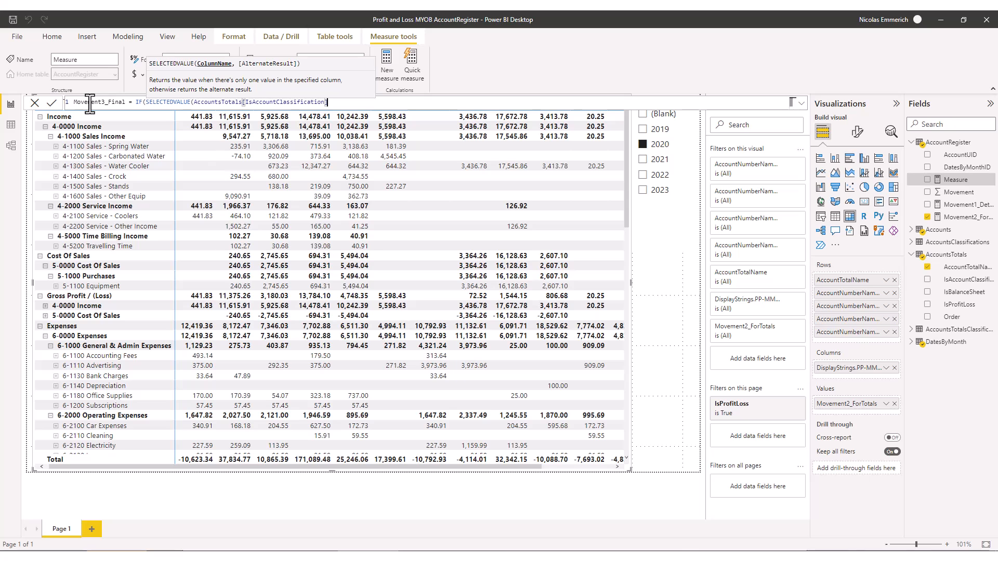
pyautogui.write(') = FALSE')
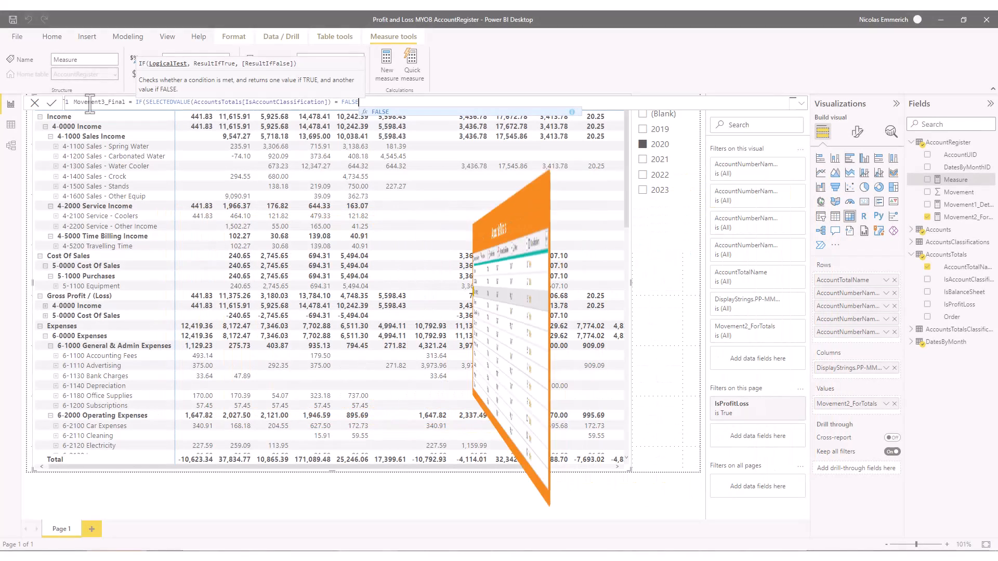
# - Add && ISFILTERED(Accounts) = TRUE to the IF condition and close the logical test with a comma
pyautogui.write('&&')
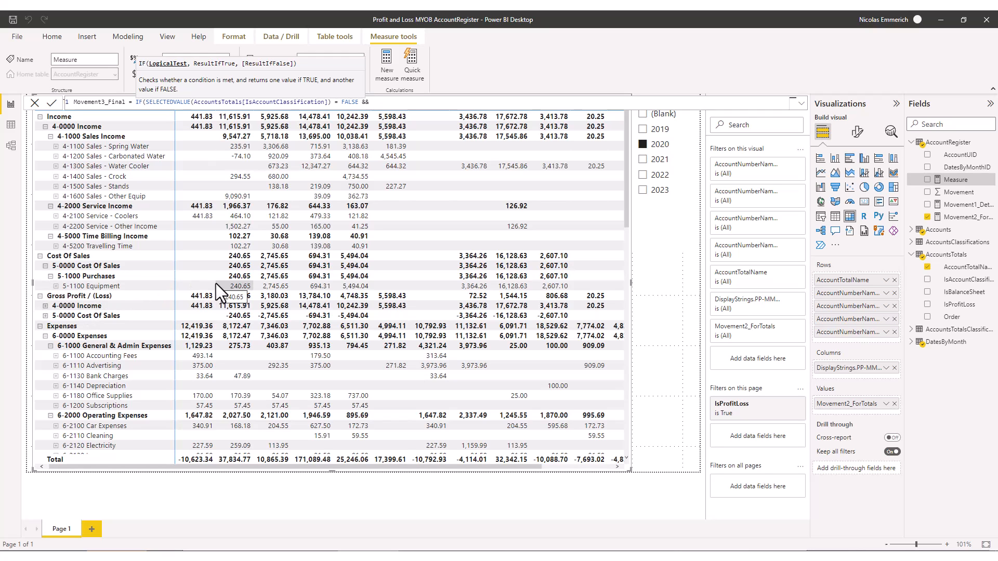
pyautogui.write('ISFILTERED(')
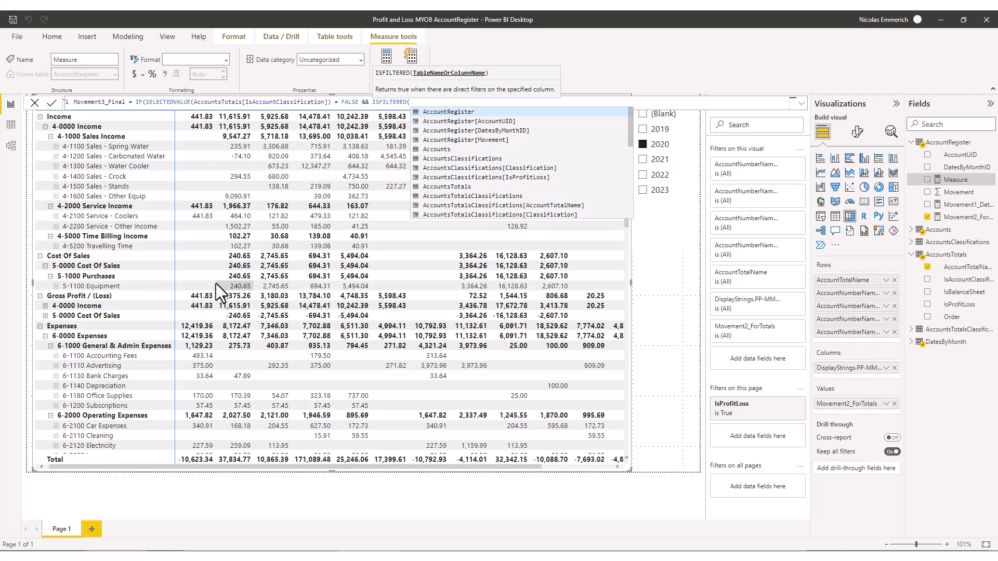
pyautogui.write('aCCOUNTS) = TUR')
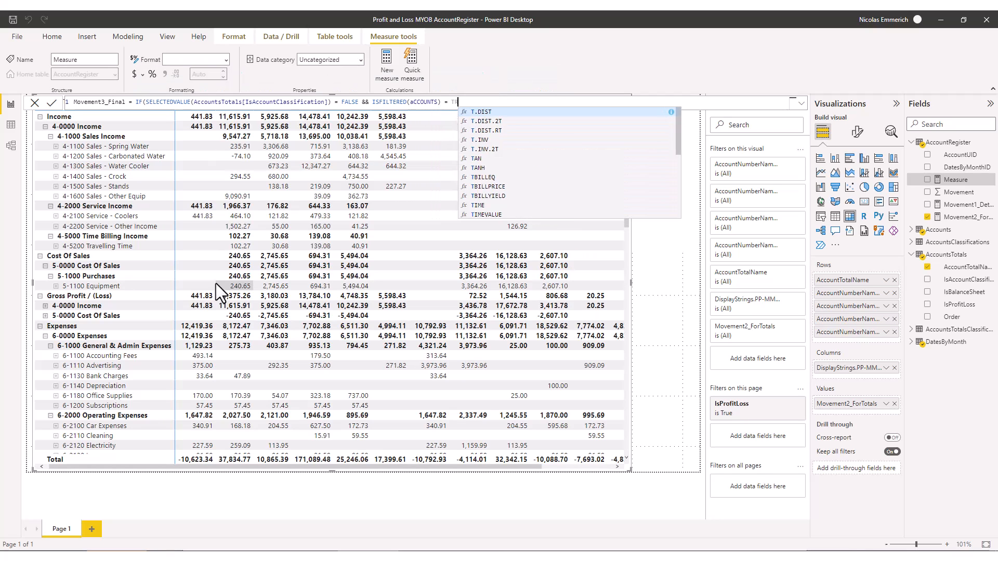
pyautogui.press('Tab')
pyautogui.write(')')
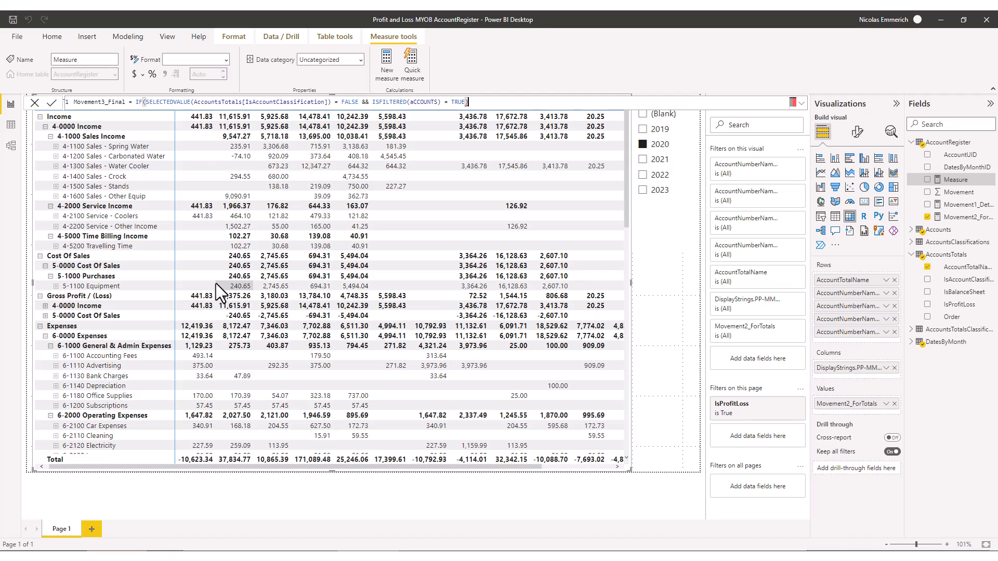
pyautogui.press('BackSpace')
pyautogui.write(',')
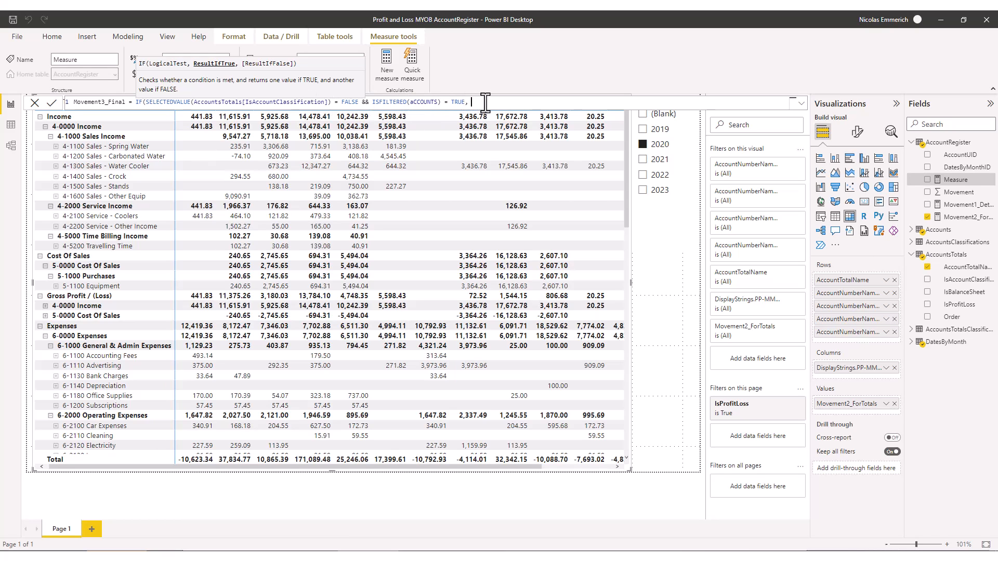
# - Complete the Movement3_Final formula with BLANK() as the true result and [Movement2_ForTotals] as the false result, and commit the measure
pyautogui.write('BLAN')
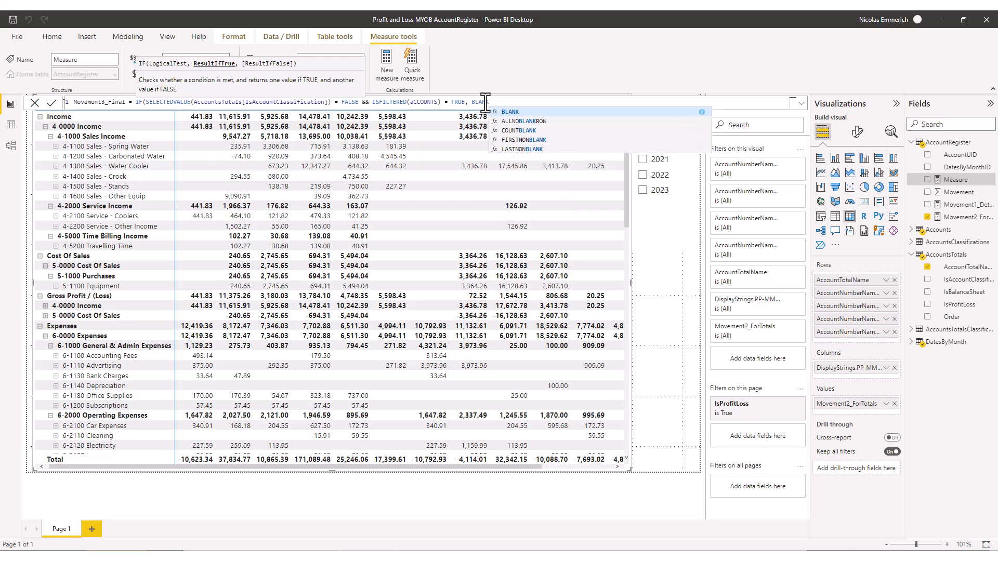
pyautogui.press('Tab')
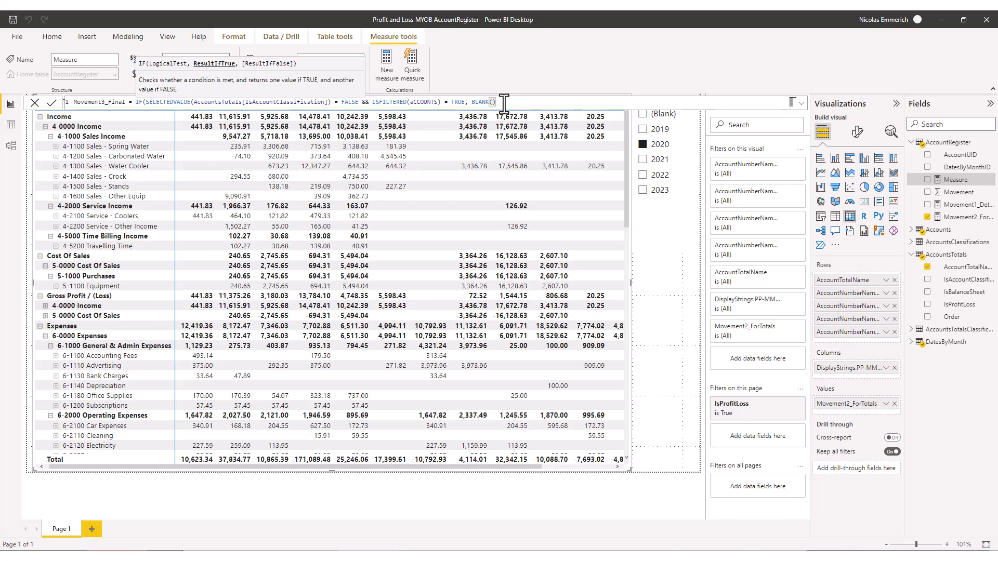
pyautogui.write(',')
pyautogui.write(' mOVEME')
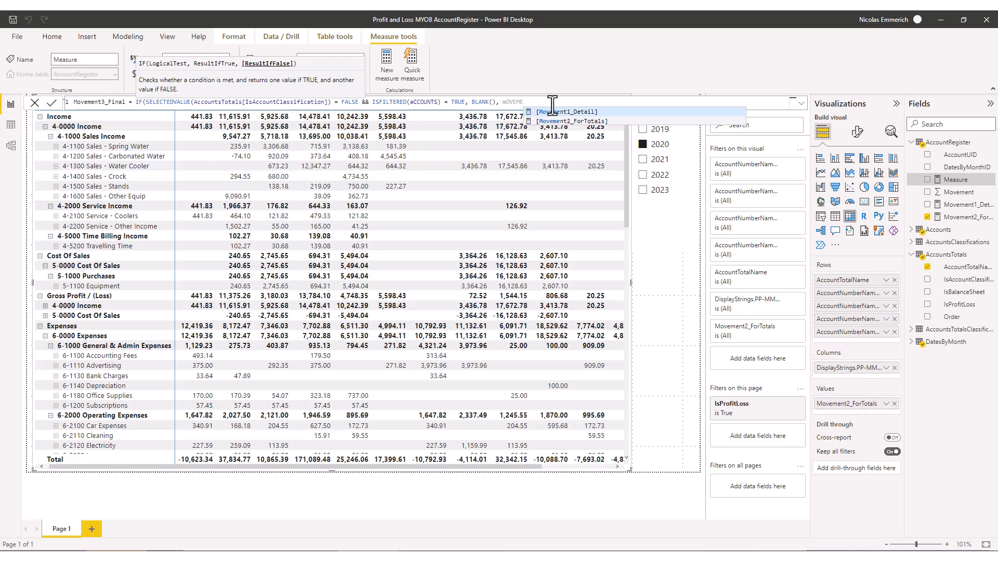
pyautogui.press('Down')
pyautogui.press('Tab')
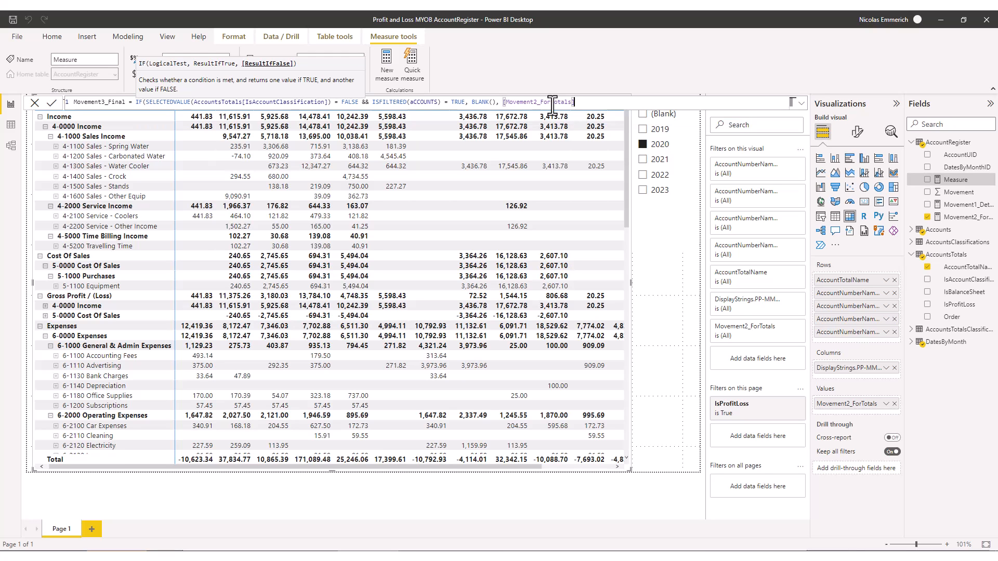
pyautogui.write(')')
pyautogui.press('Return')
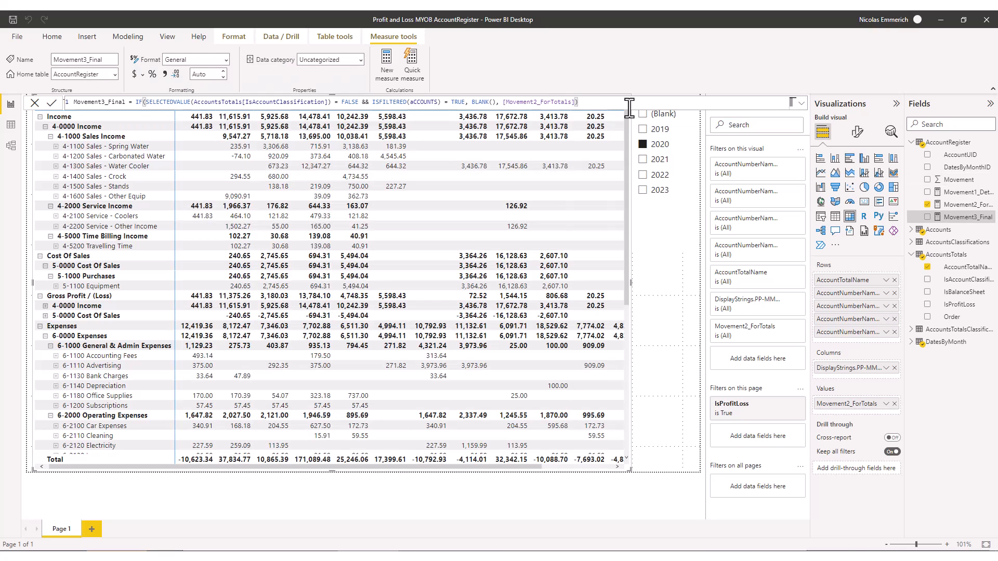
# - Replace Movement2_ForTotals with Movement3_Final in the matrix values and check the Gross Profit / (Loss) row
pyautogui.click(895, 403)
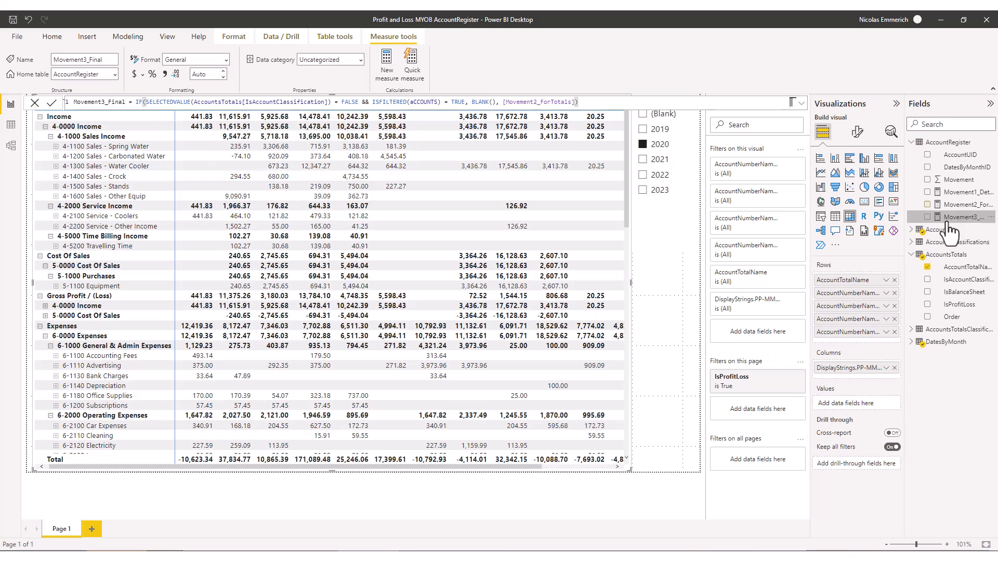
pyautogui.moveTo(964, 217); pyautogui.dragTo(850, 401)
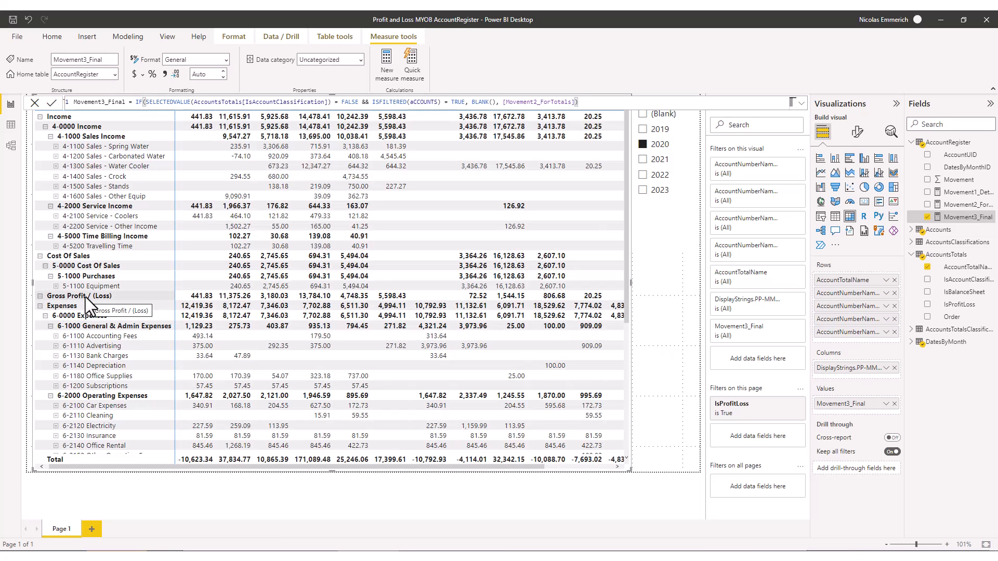
pyautogui.click(110, 297)
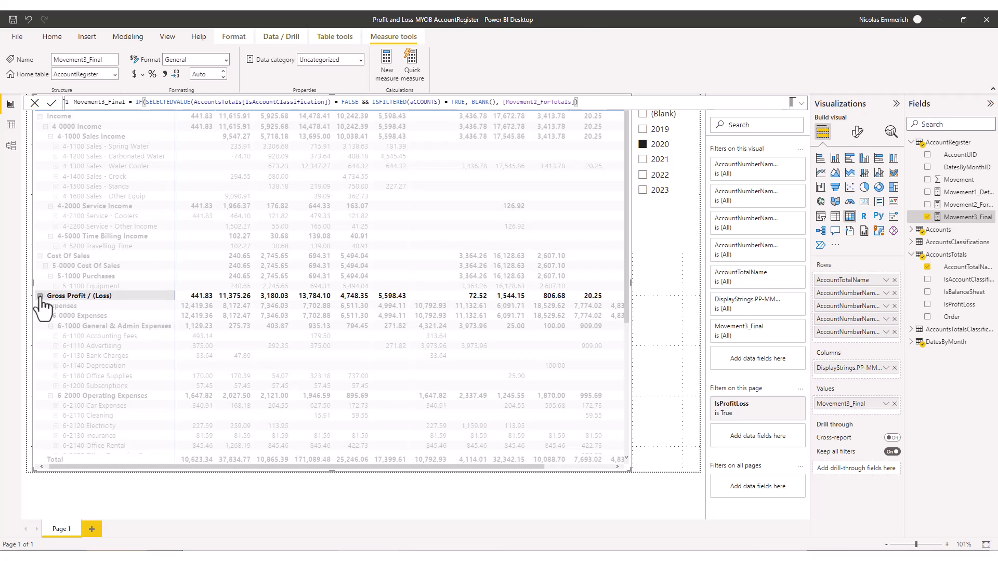
pyautogui.click(562, 478)
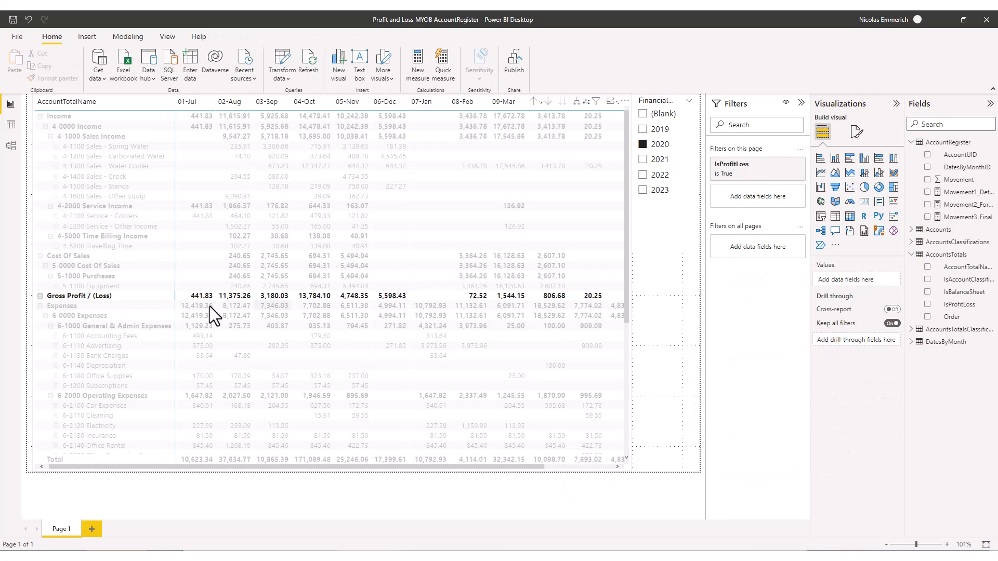
pyautogui.click(87, 297)
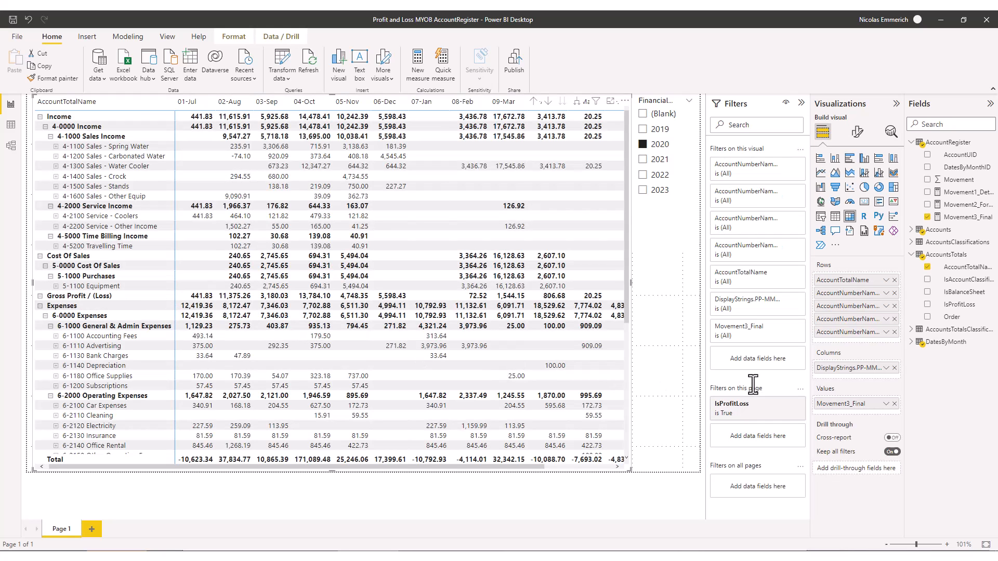
pyautogui.click(678, 404)
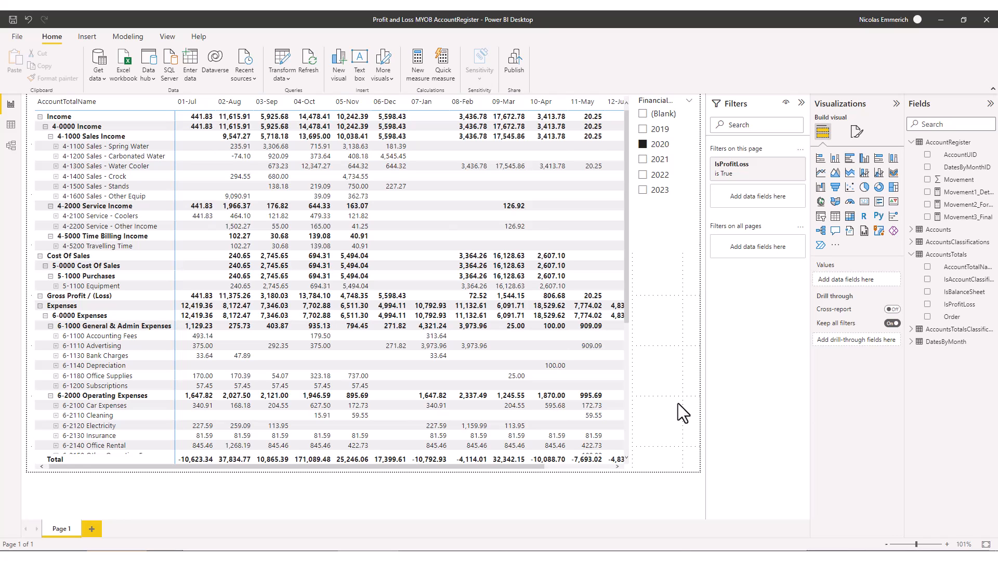
# - Collapse the 8-1000 Interest Income, 8-1110 Miscellaneous Income and 9-3000 Private Use rows in the matrix
pyautogui.scroll(-5, 177, 258)
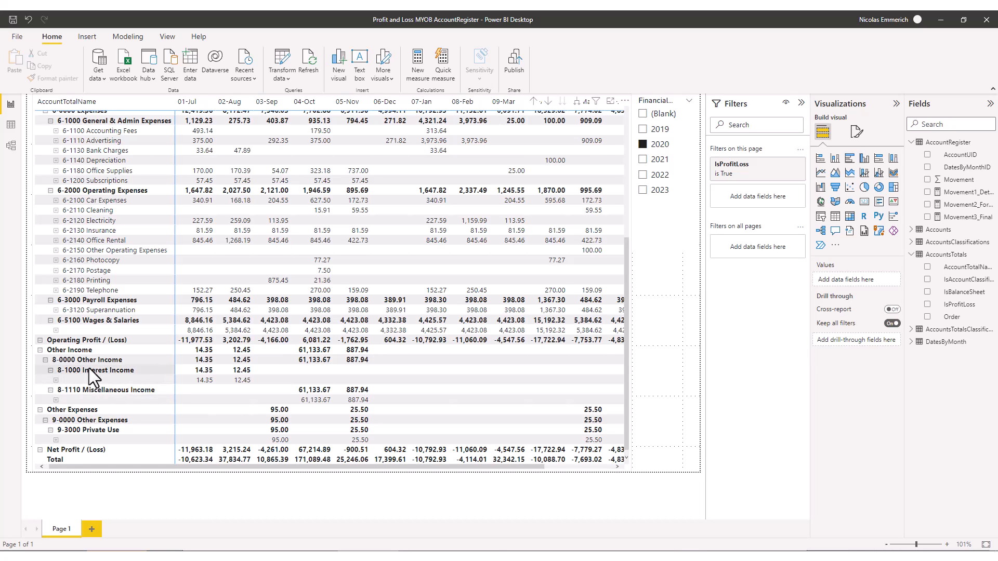
pyautogui.click(50, 370)
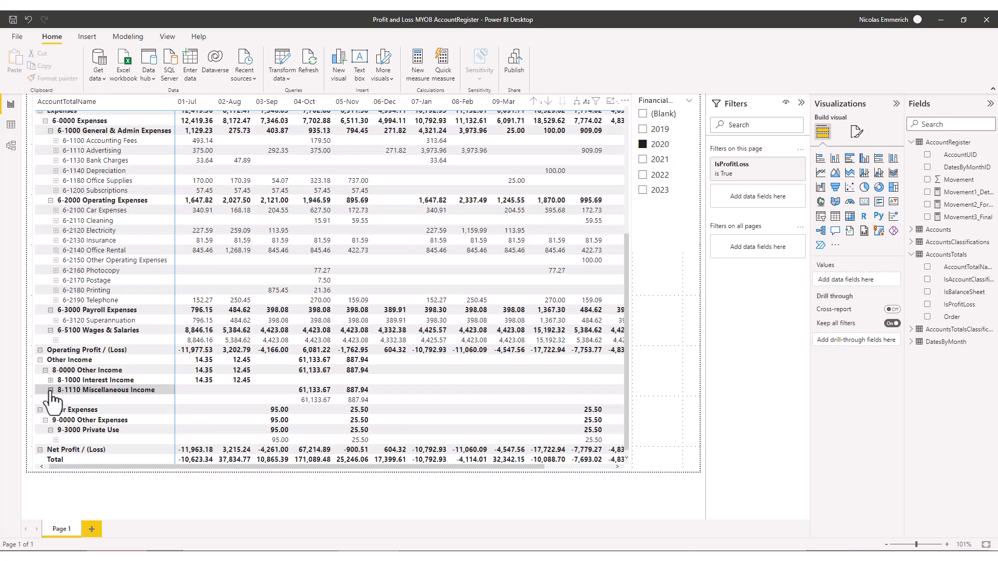
pyautogui.click(50, 390)
pyautogui.click(50, 430)
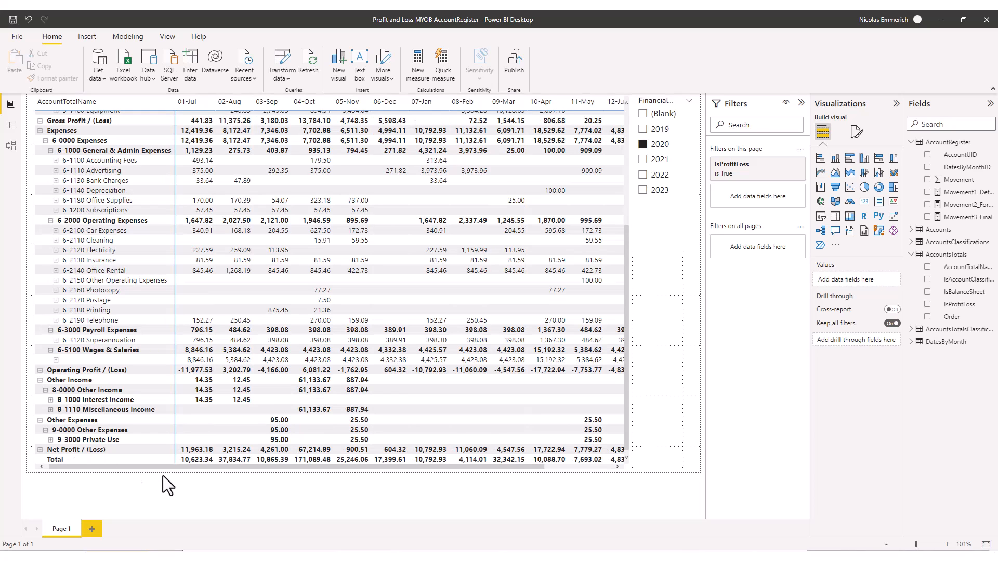
# - Apply the matrix's row subtotal settings per row level and turn off the subtotal for the AccountTotalName series
pyautogui.click(67, 466)
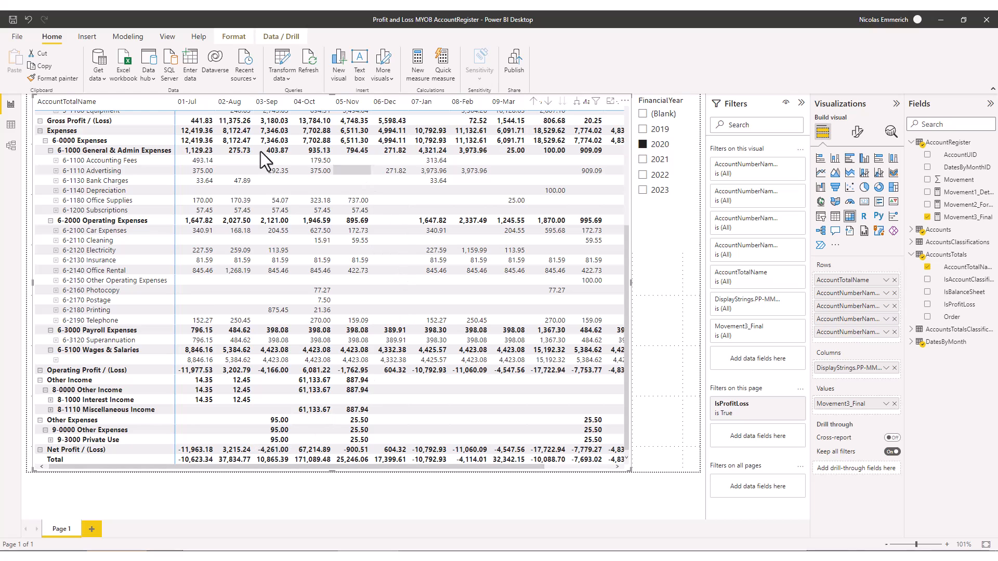
pyautogui.click(859, 136)
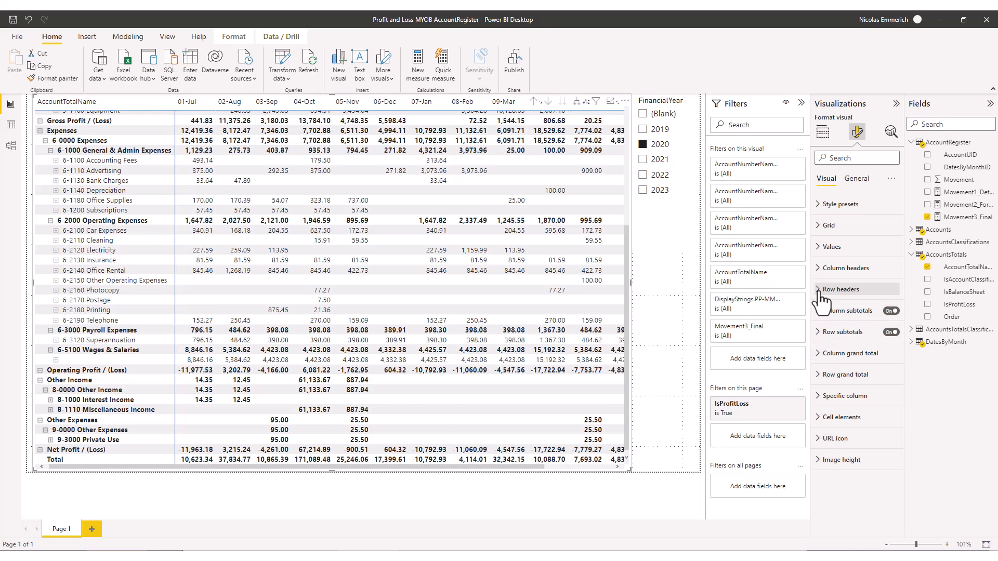
pyautogui.click(818, 332)
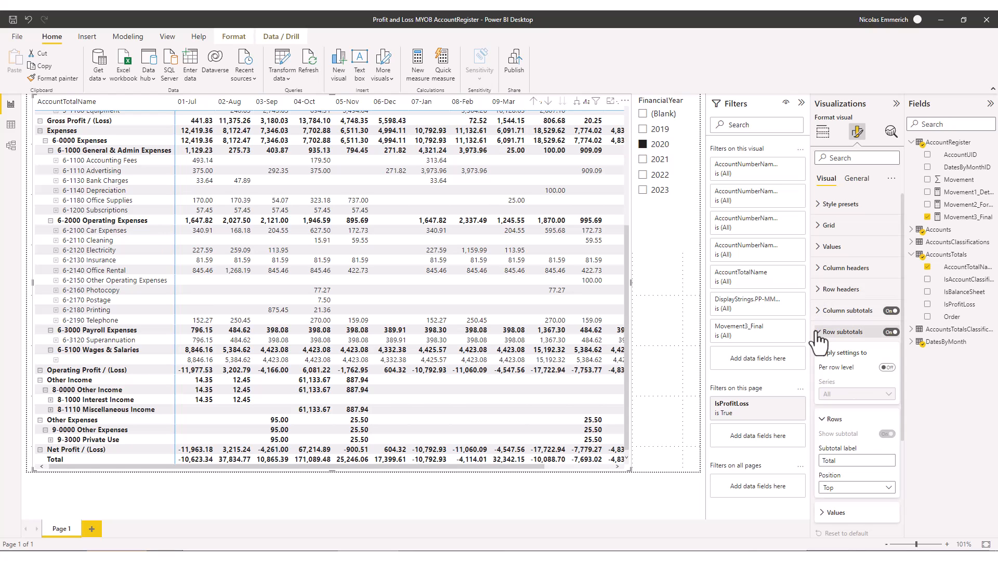
pyautogui.click(886, 368)
pyautogui.click(873, 394)
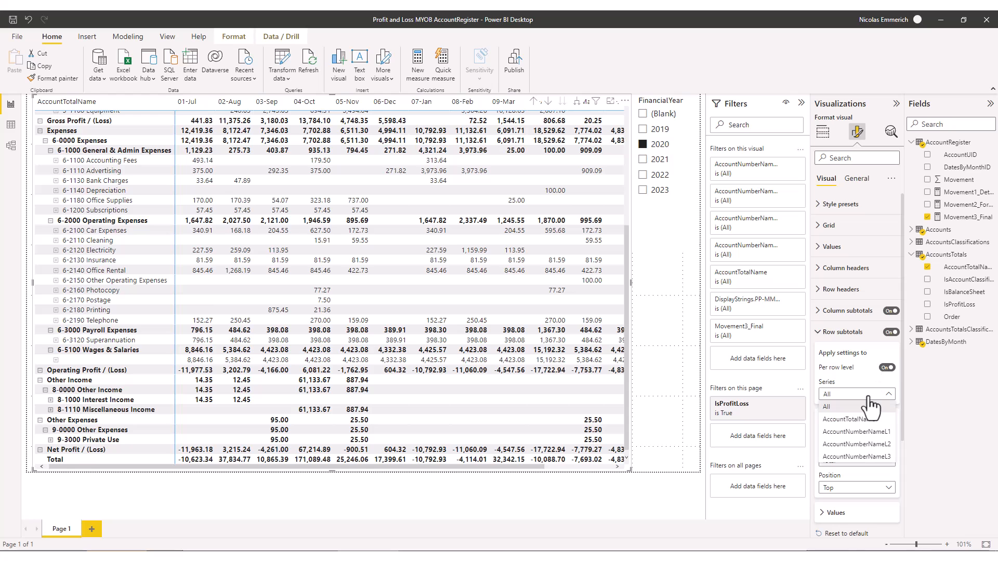
pyautogui.click(864, 435)
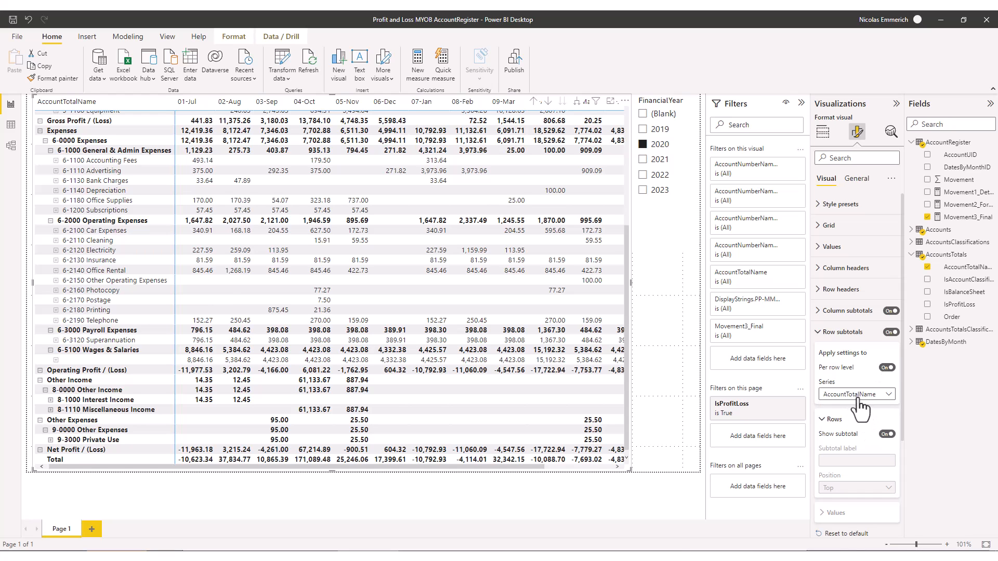
pyautogui.click(887, 434)
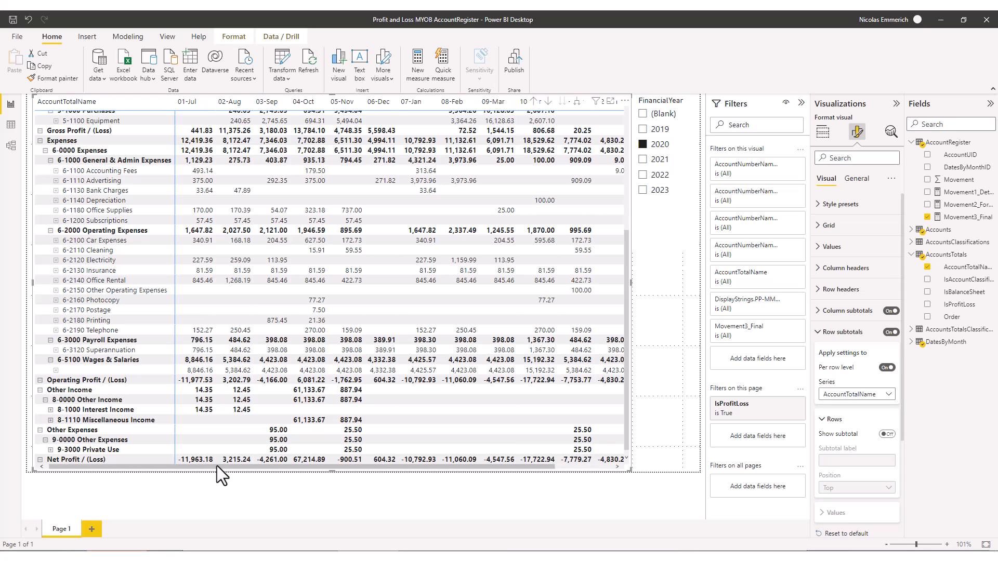
pyautogui.scroll(7, 202, 411)
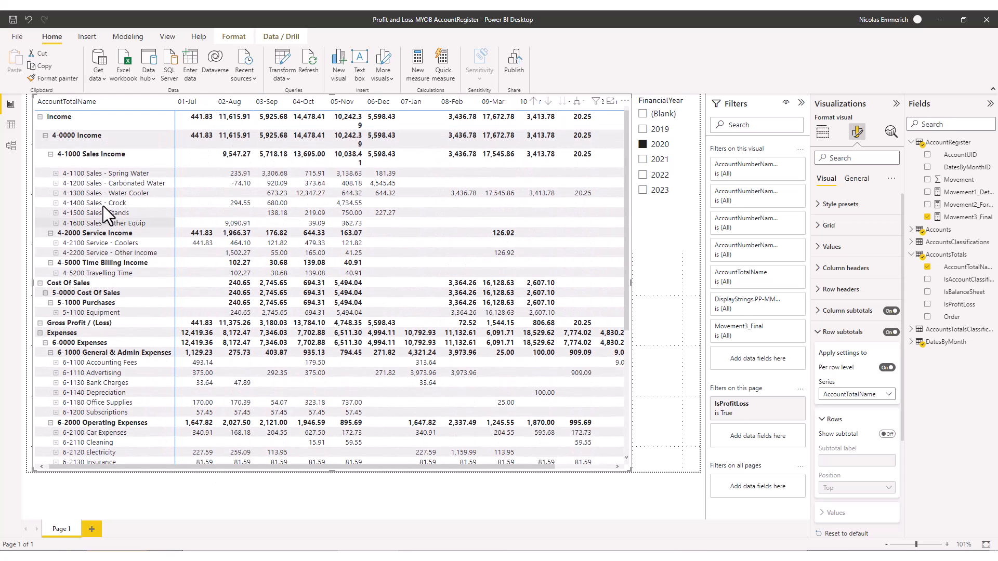